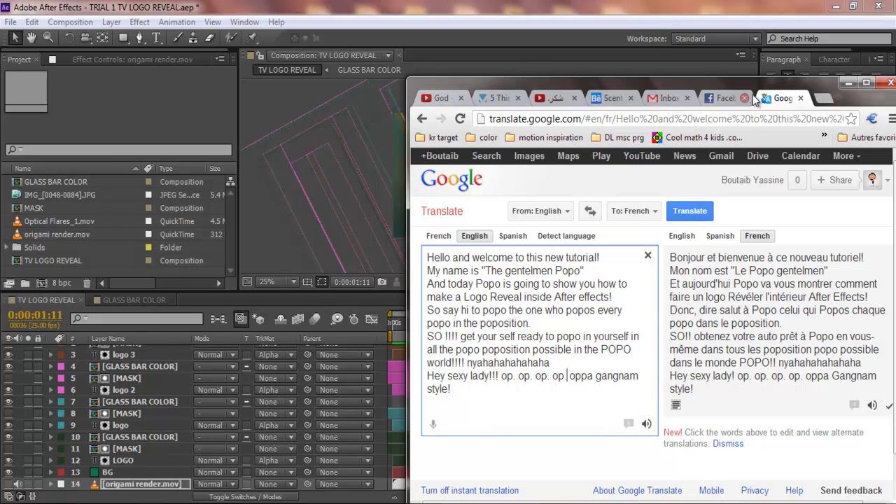
Minimize the Google Translate browser window and switch back to the TV LOGO REVEAL project in After Effects
click(842, 85)
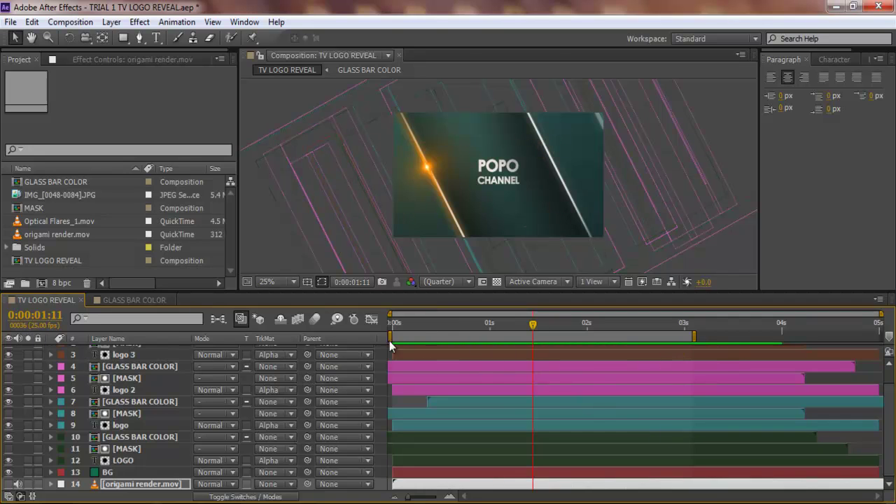
key(alt+Tab)
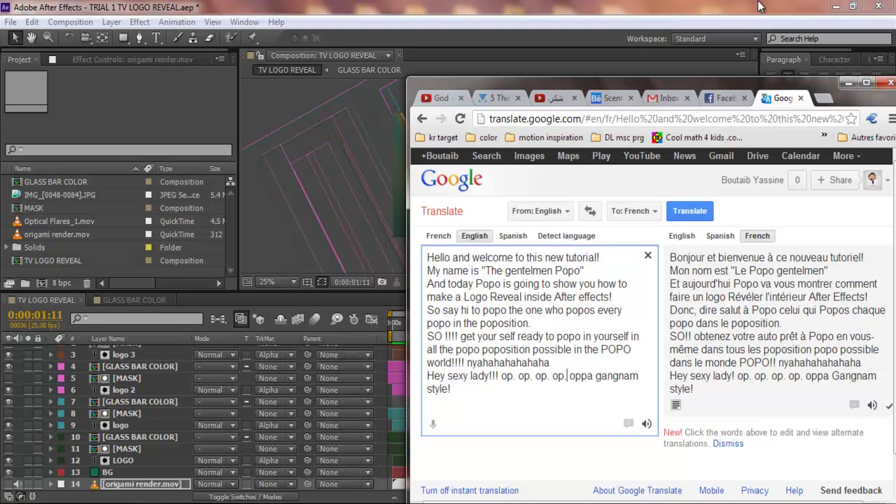
click(844, 84)
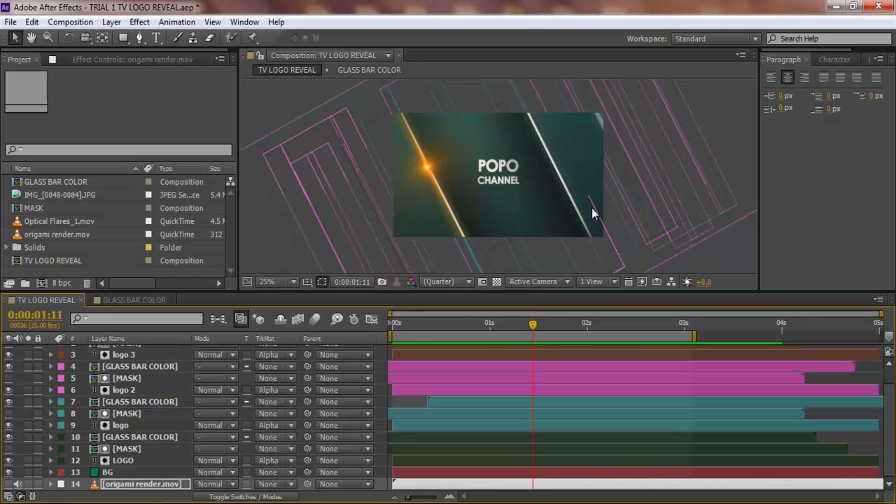
Play a preview of the TV LOGO REVEAL composition from 0:00:00:04 near its start
click(393, 327)
mouse_move(394, 332)
mouse_down()
mouse_move(659, 339)
mouse_move(418, 334)
mouse_move(541, 328)
mouse_move(623, 335)
mouse_move(398, 335)
mouse_move(465, 341)
mouse_move(669, 334)
mouse_move(413, 338)
mouse_move(407, 331)
mouse_up()
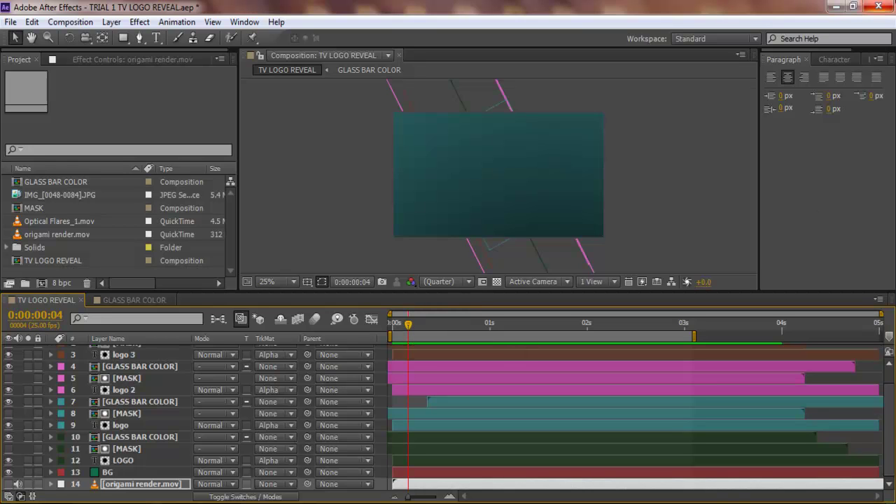
key(space)
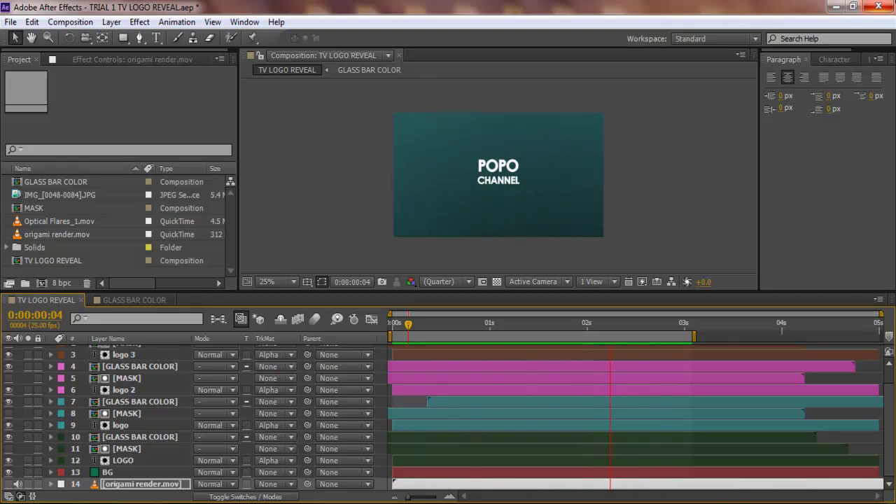
click(440, 282)
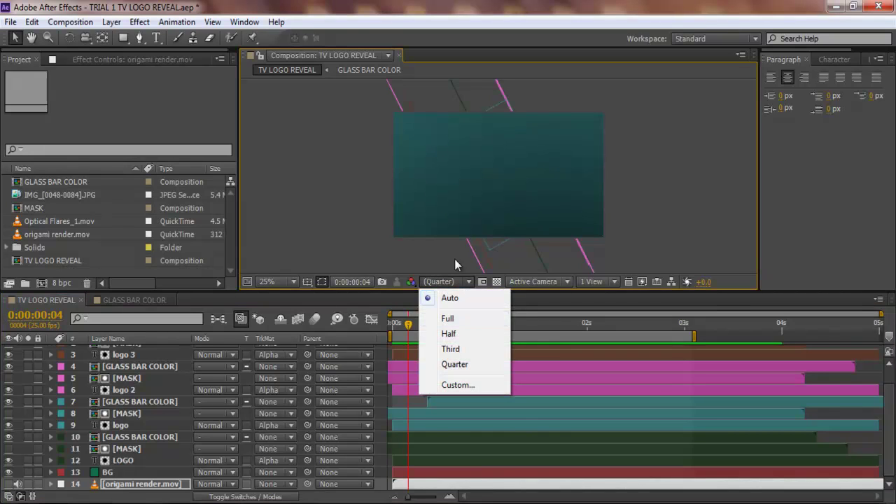
click(368, 188)
Review the logo reveal at 100% zoom in a maximized composition view and restore the panel layout at 25% zoom
key(grave)
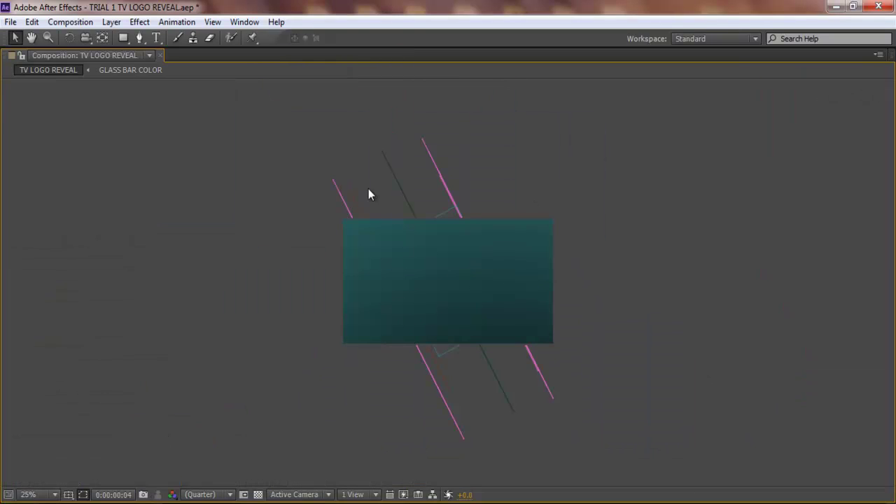
key(period)
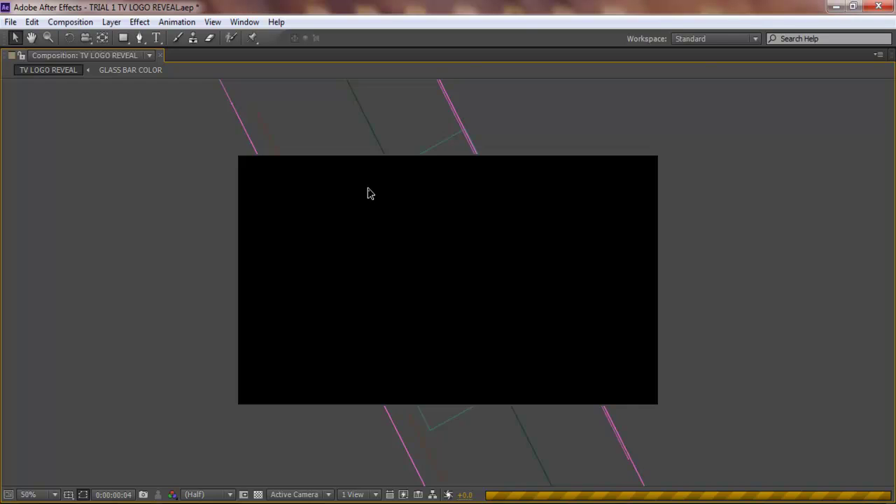
key(period)
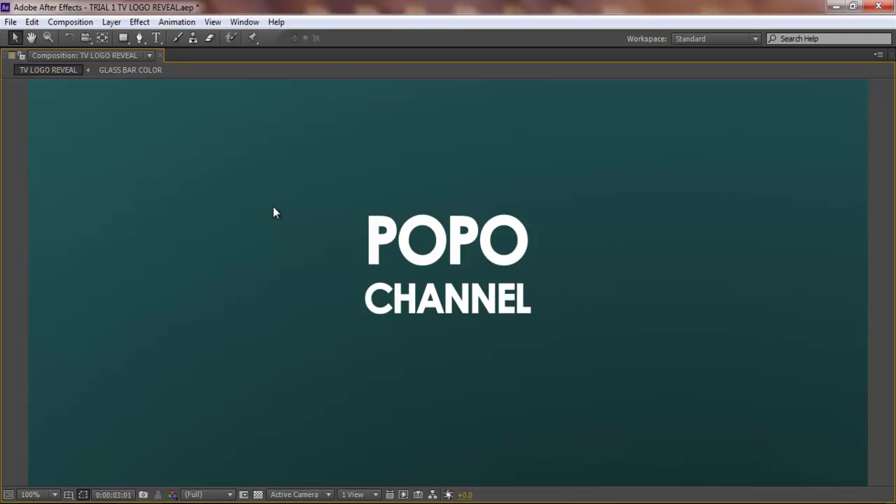
key(space)
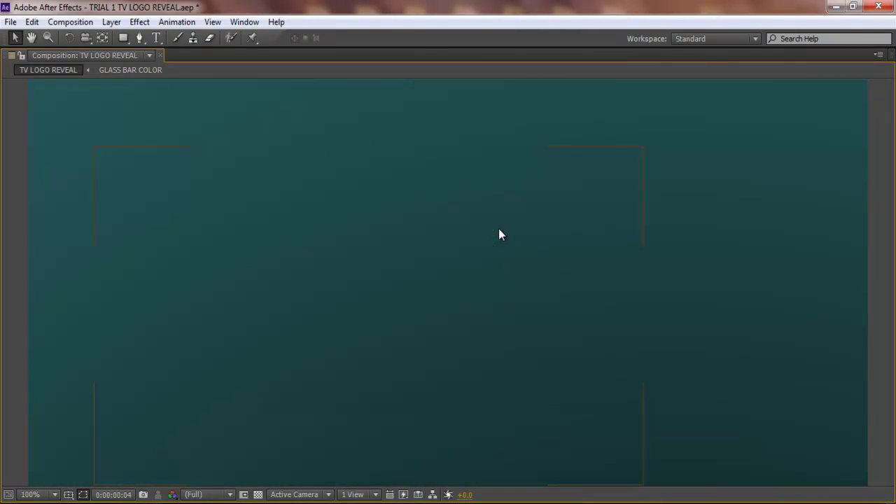
key(grave)
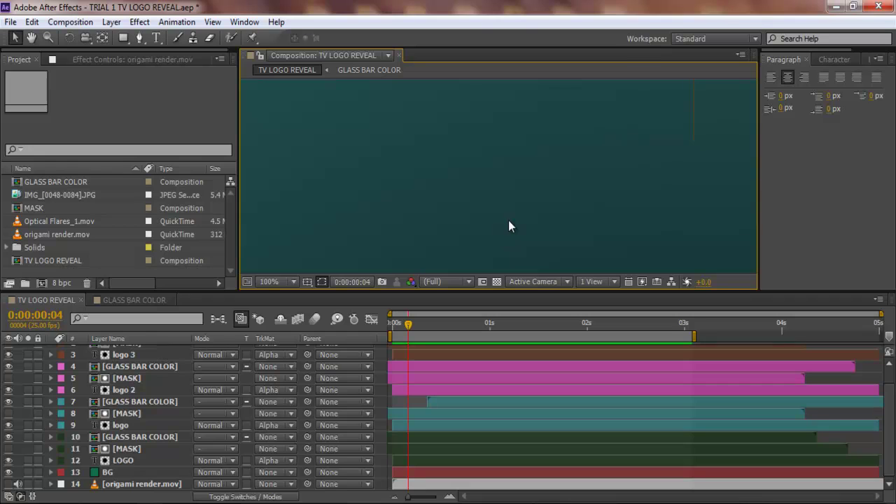
key(comma)
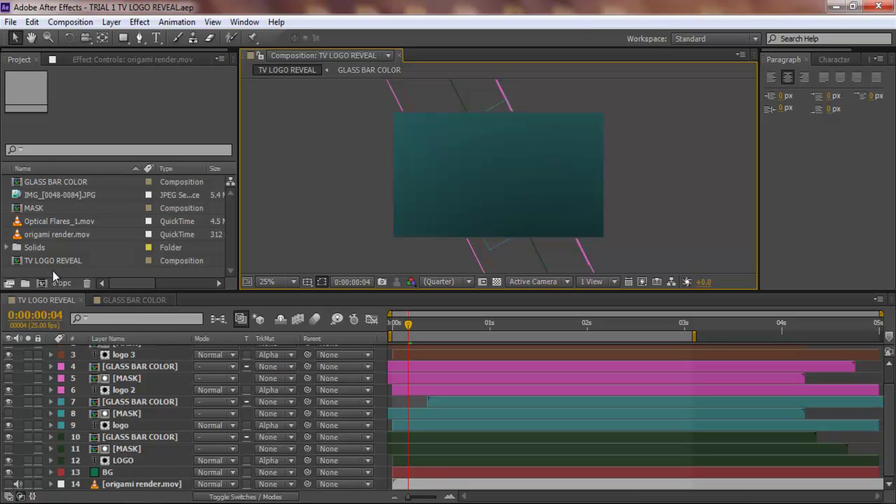
Create a new project folder named OLD
click(24, 283)
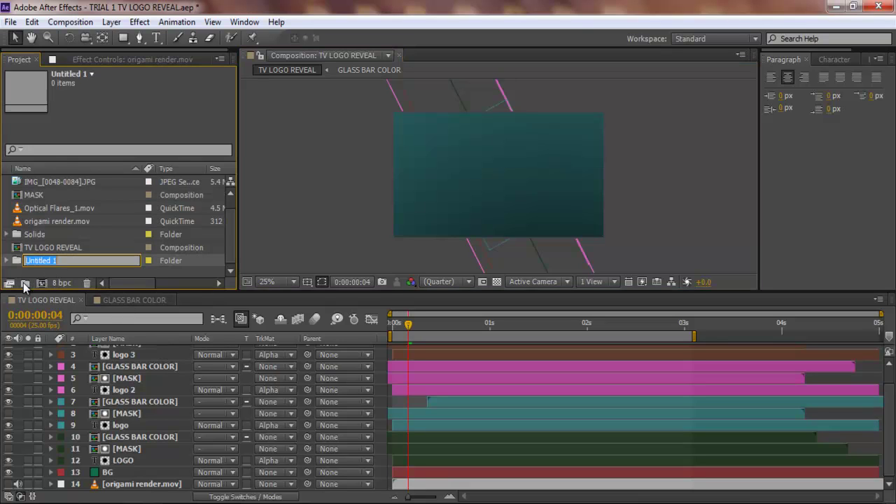
text(OLD)
key(Return)
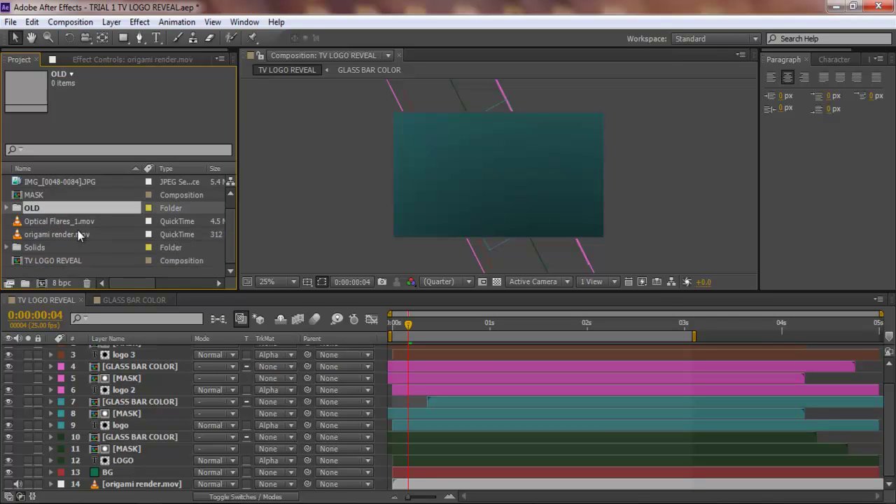
Move TV LOGO REVEAL, Solids, origami render.mov, MASK and IMG_[0048-0084].JPG into the OLD folder
click(28, 259)
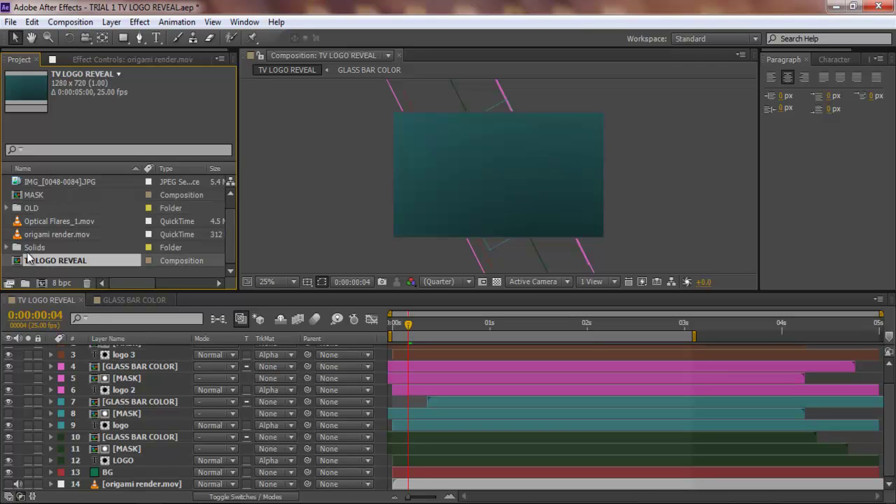
shift+click(32, 248)
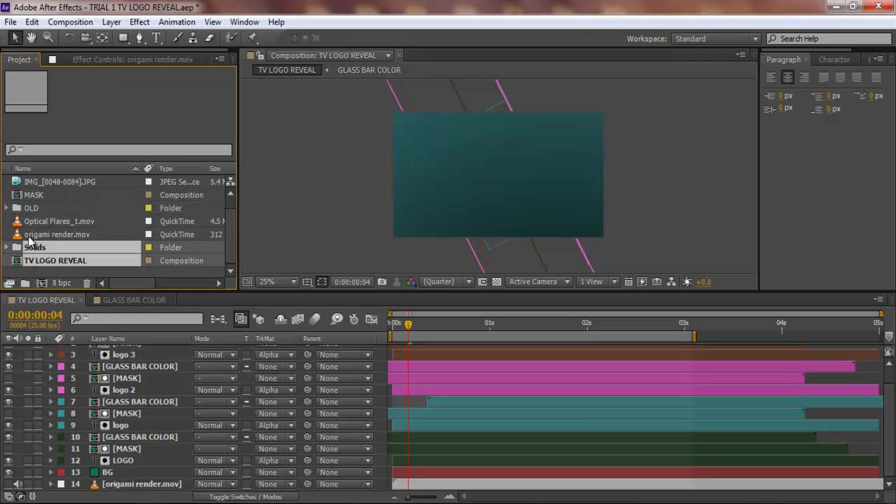
shift+click(32, 235)
ctrl+click(47, 197)
ctrl+click(56, 181)
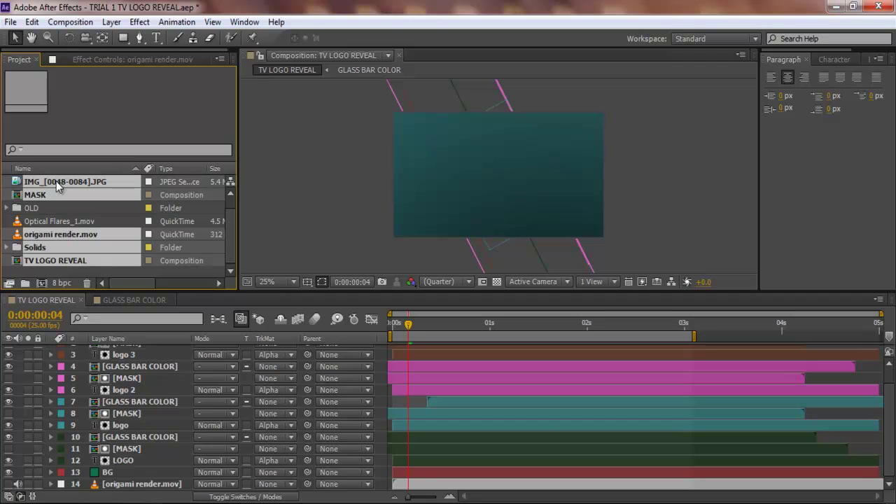
key(Delete)
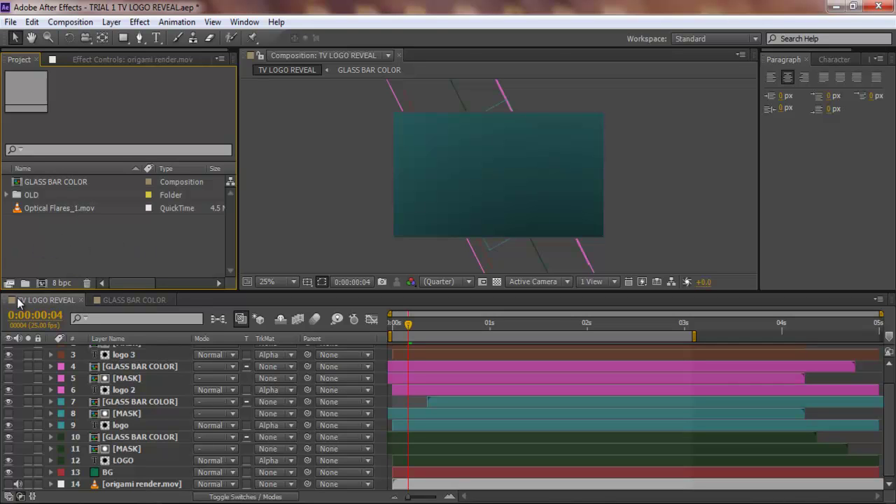
Close the open TV LOGO REVEAL and GLASS BAR COLOR timelines and switch from the Standard workspace to the custom compo workspace
click(83, 300)
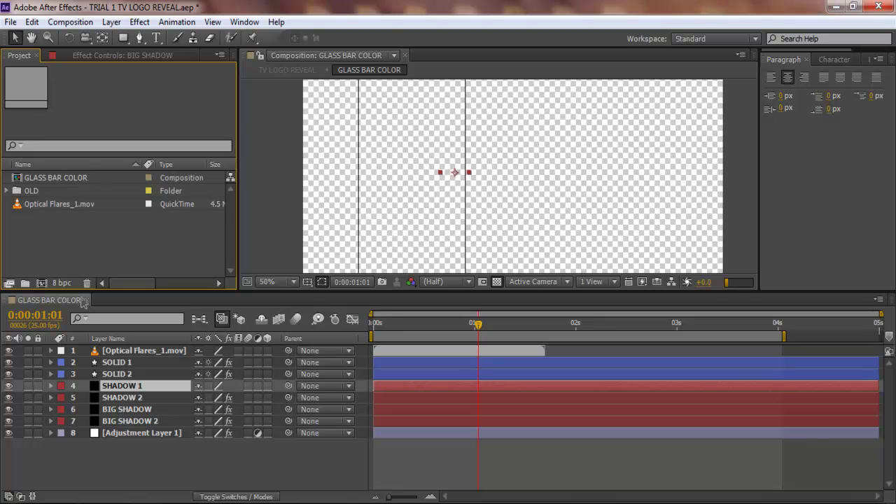
click(88, 301)
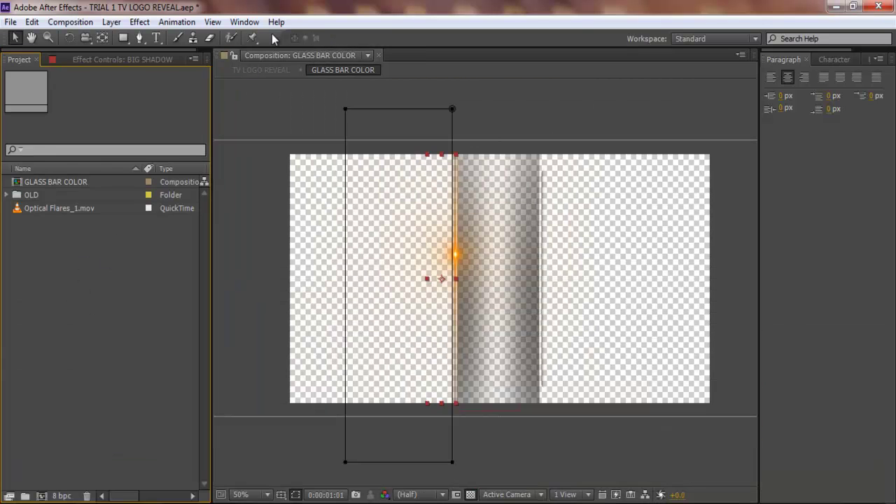
click(245, 21)
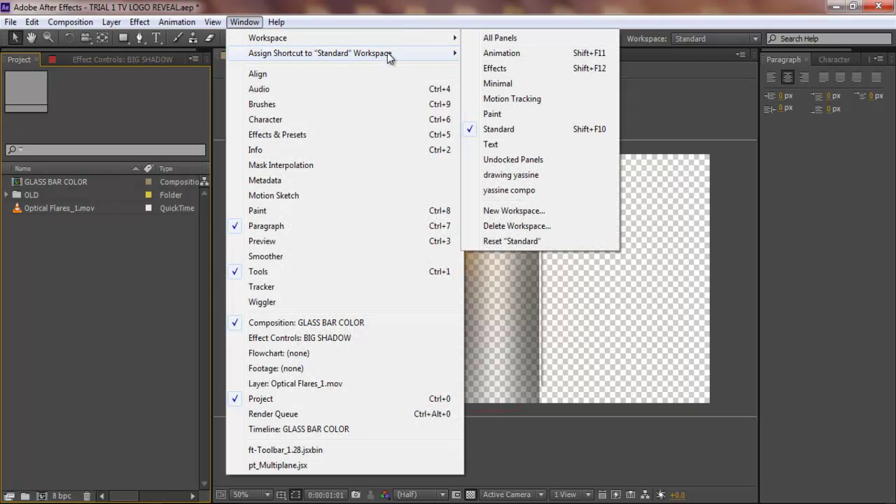
mouse_move(398, 52)
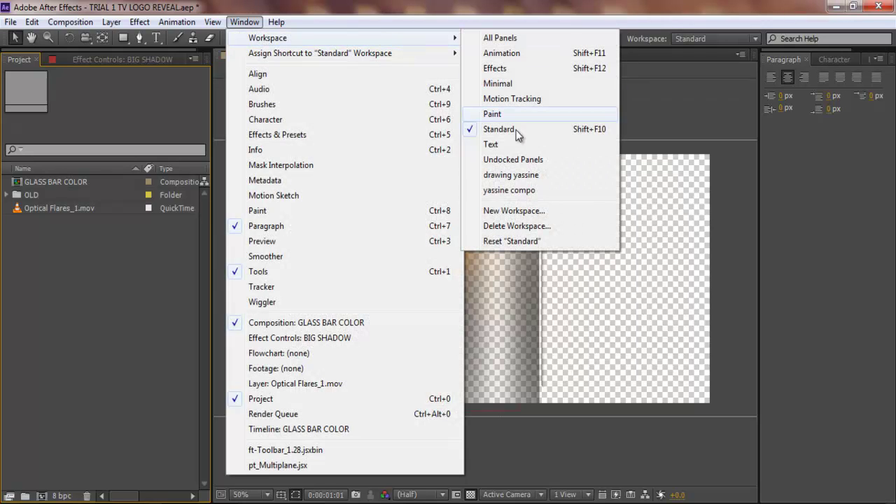
click(532, 189)
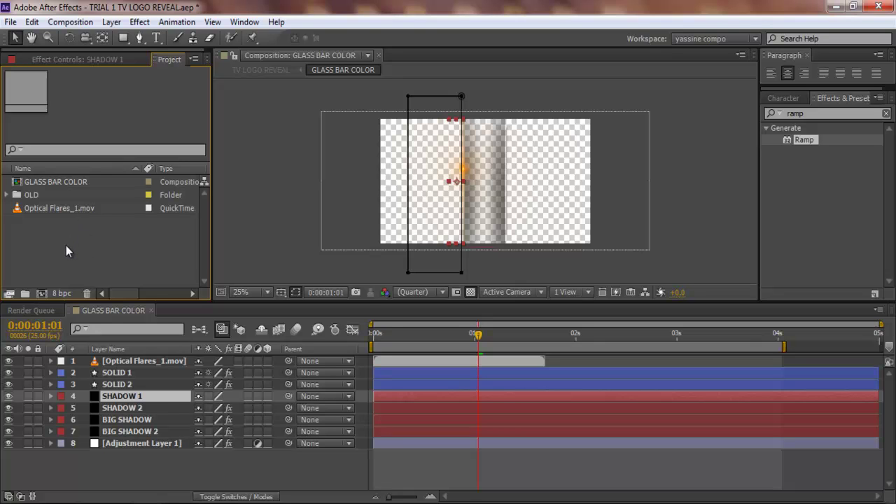
Create a new composition with the HDV/HDTV 720 25 preset and name it ASSIGNMENT part 1
key(ctrl+n)
key(Return)
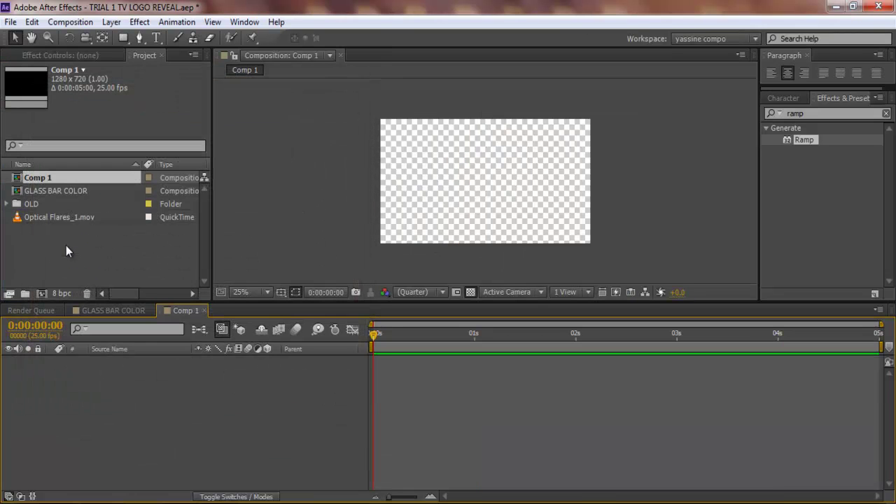
key(ctrl+k)
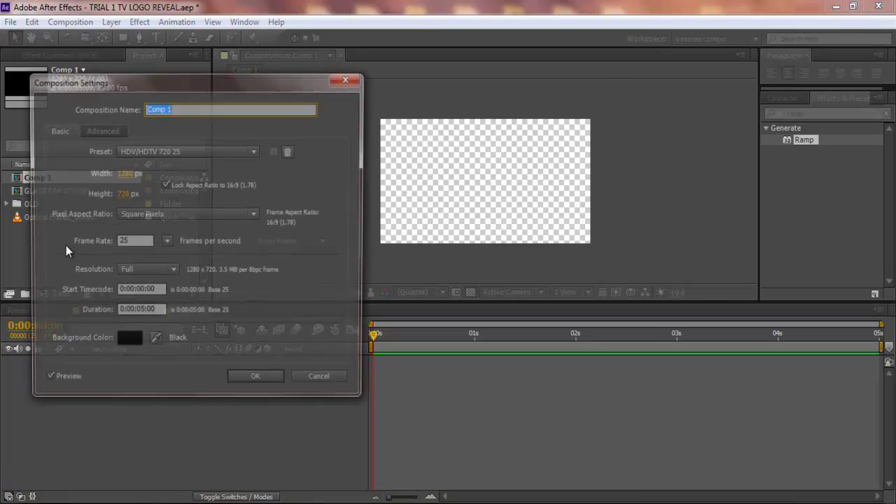
text(LOGO)
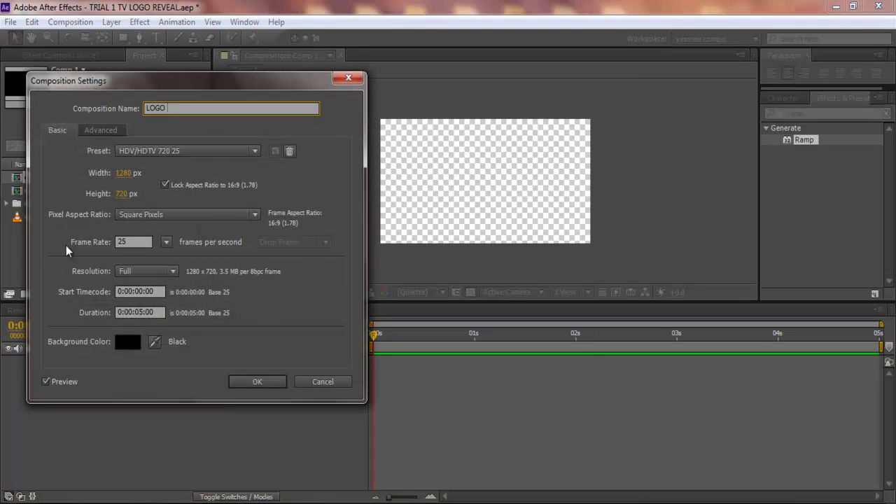
text( REVEAL PART 1)
key(BackSpace)
key(BackSpace)
key(BackSpace)
key(BackSpace)
key(BackSpace)
key(BackSpace)
key(BackSpace)
key(BackSpace)
key(BackSpace)
key(BackSpace)
key(BackSpace)
key(BackSpace)
key(BackSpace)
key(BackSpace)
key(BackSpace)
key(BackSpace)
key(BackSpace)
text(ASSIGNMENT part 1)
click(259, 380)
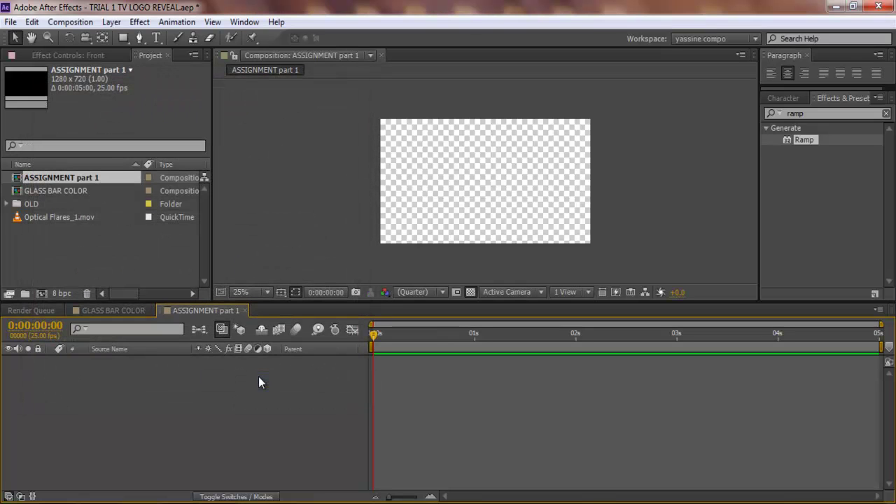
Turn off the transparency grid and set the preview resolution to Quarter at 25% zoom
click(468, 293)
key(period)
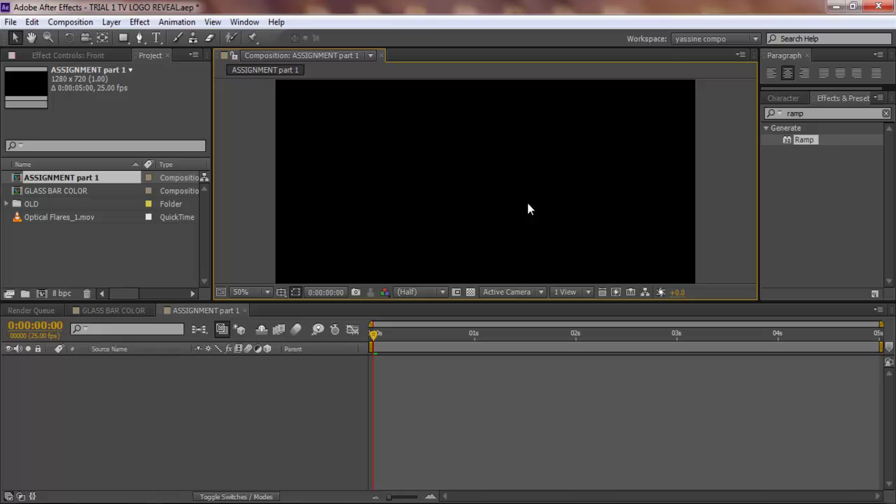
click(424, 293)
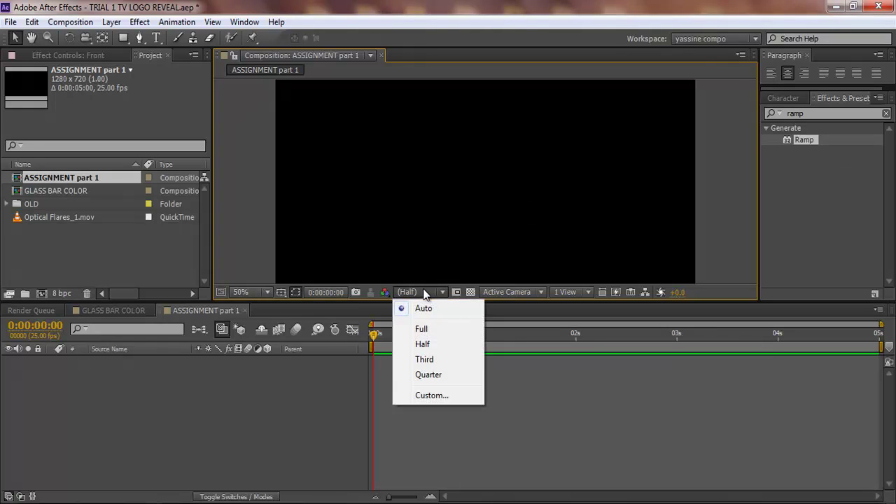
click(455, 375)
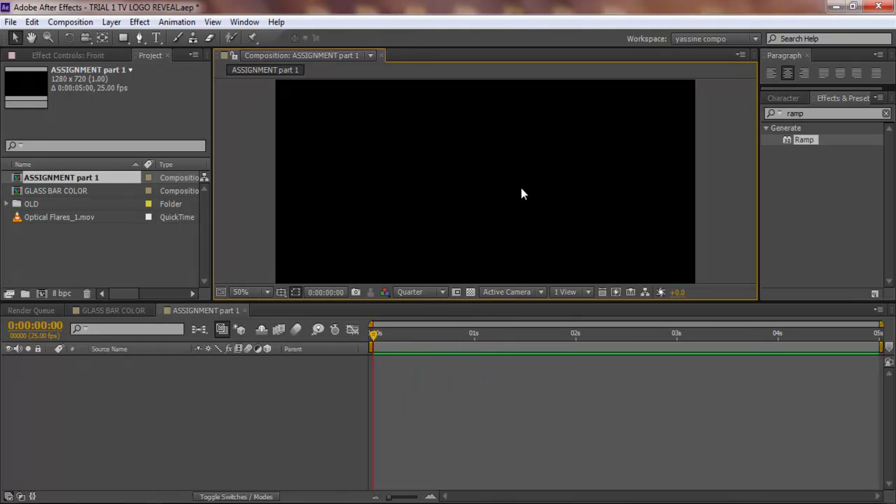
key(comma)
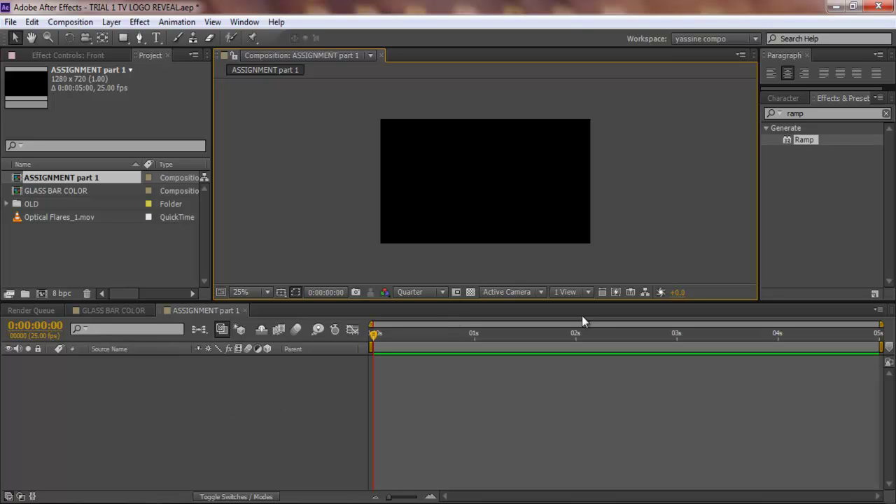
Close the GLASS BAR COLOR timeline and the Render Queue, leaving only the ASSIGNMENT part 1 timeline open
click(112, 310)
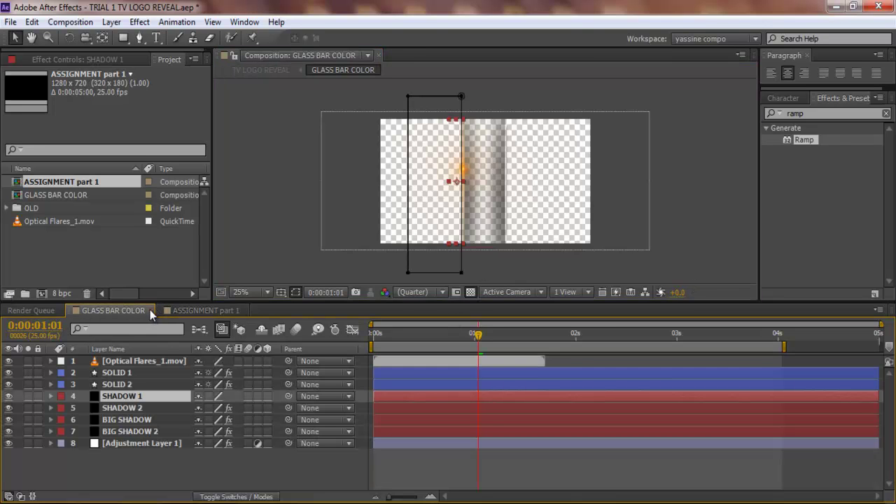
click(149, 309)
click(60, 310)
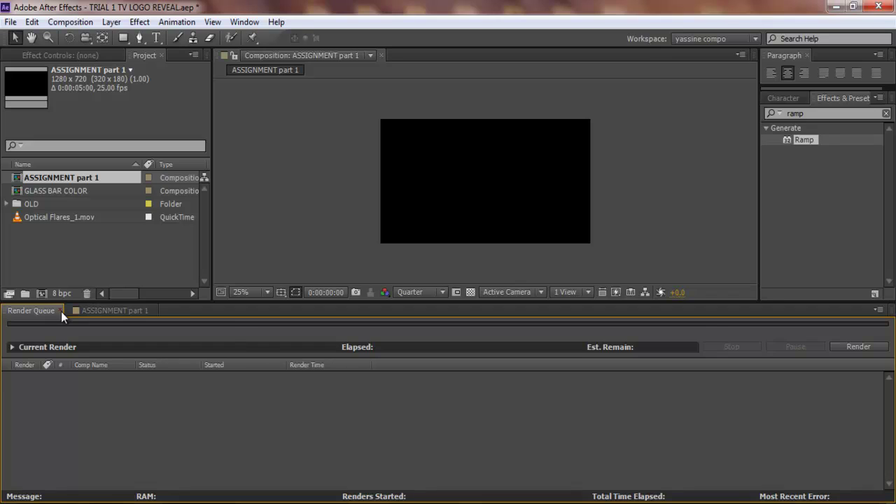
click(61, 311)
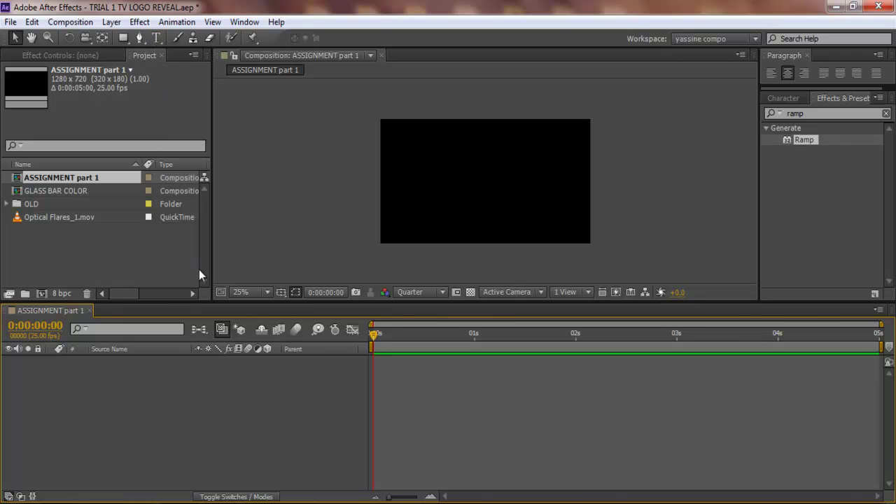
Create a comp-sized 1280 x 720 solid named BG with the red color FF0000
key(ctrl+y)
text(BG)
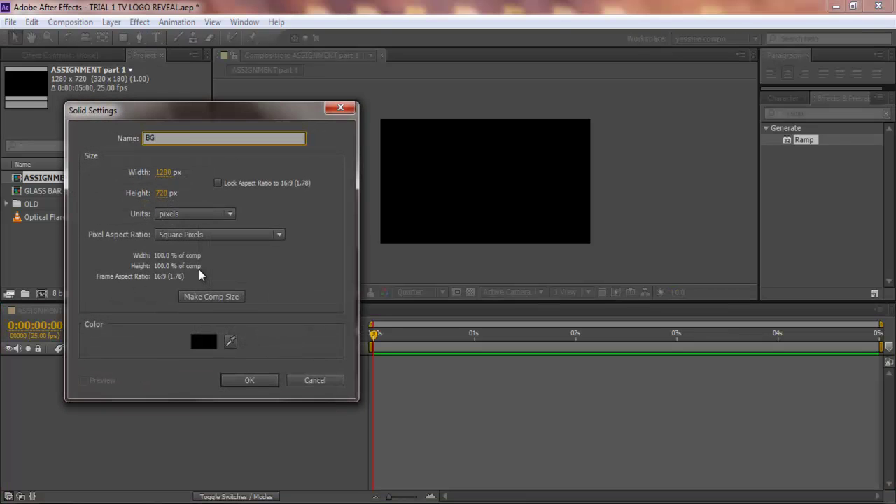
click(203, 342)
click(731, 241)
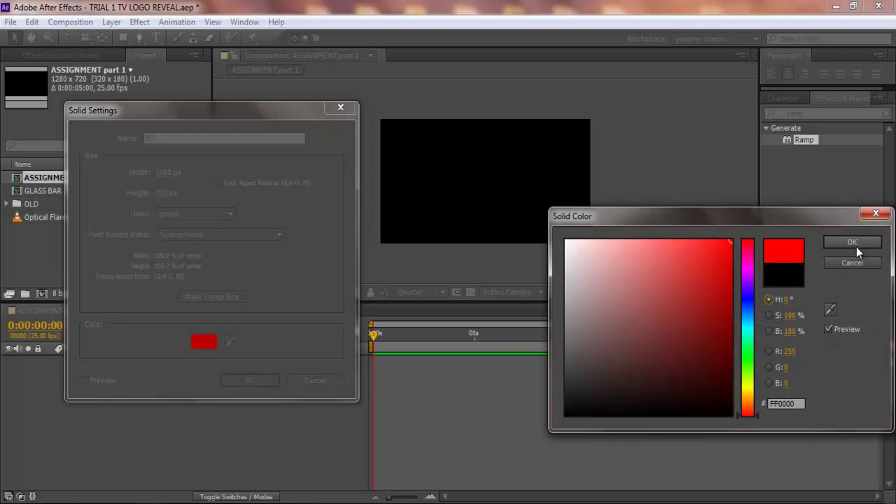
click(851, 242)
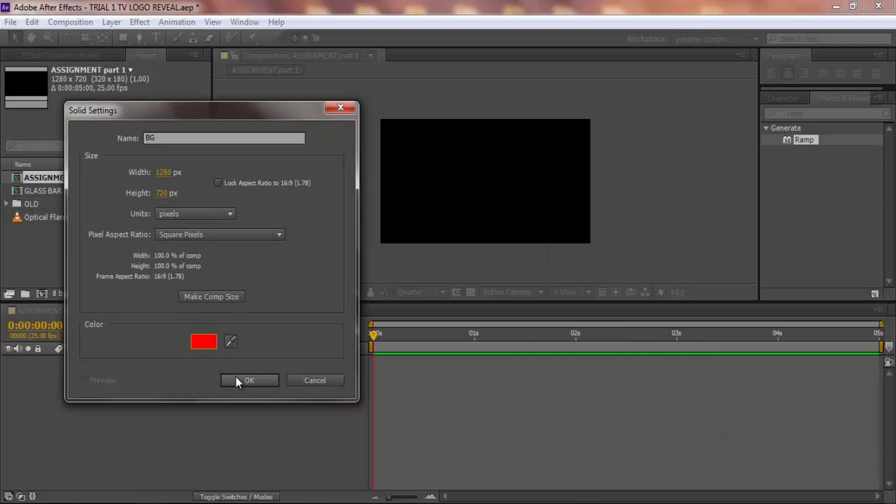
click(237, 379)
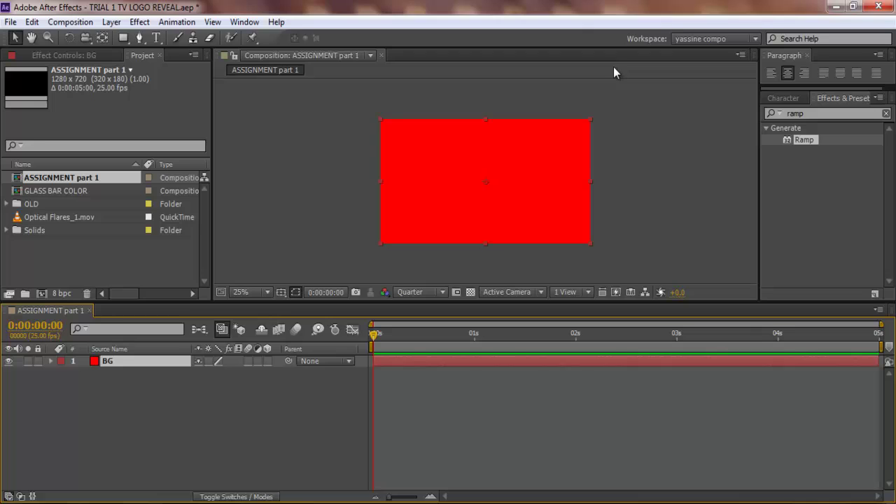
Apply the Ramp effect to BG, placing its start at about 1084, 1012 beyond the lower-right corner and its end at about -332, -164
double_click(805, 141)
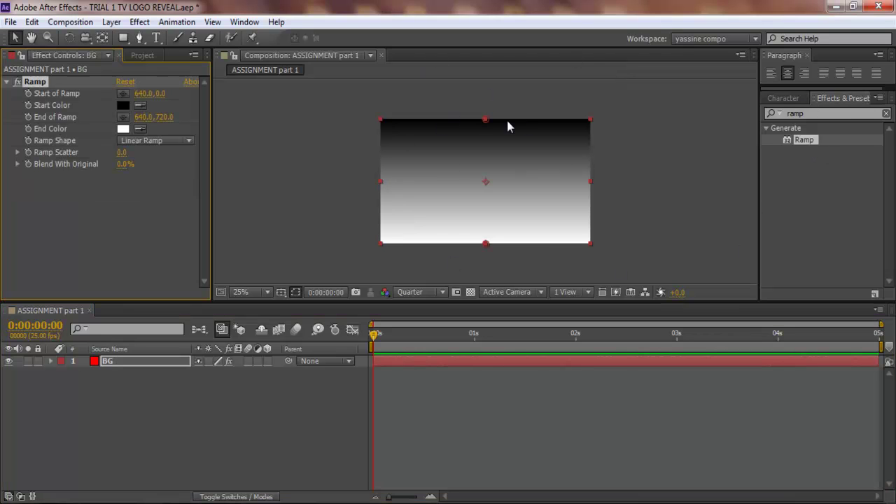
drag(486, 120, 565, 297)
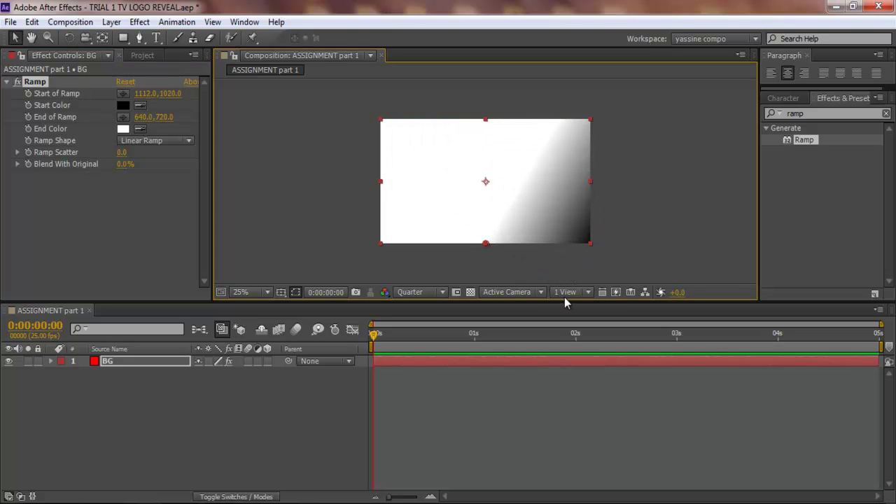
drag(487, 244, 348, 95)
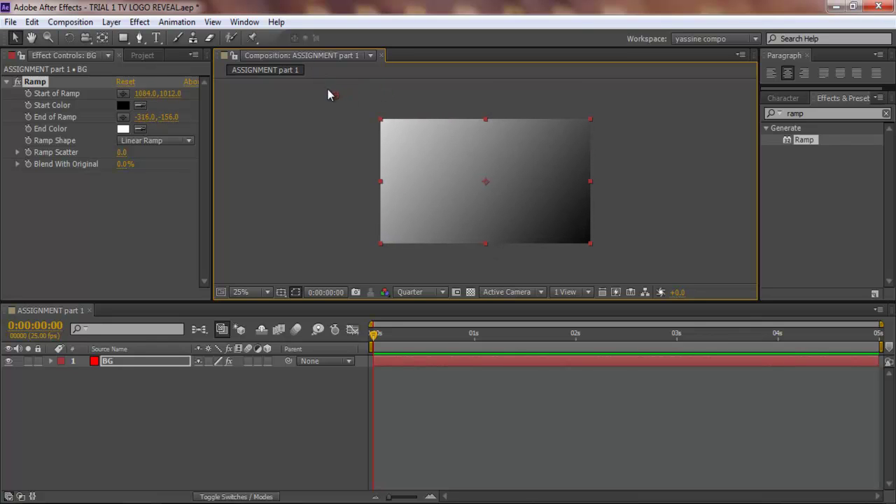
Set the Ramp's end color to the teal 2D696A
click(122, 129)
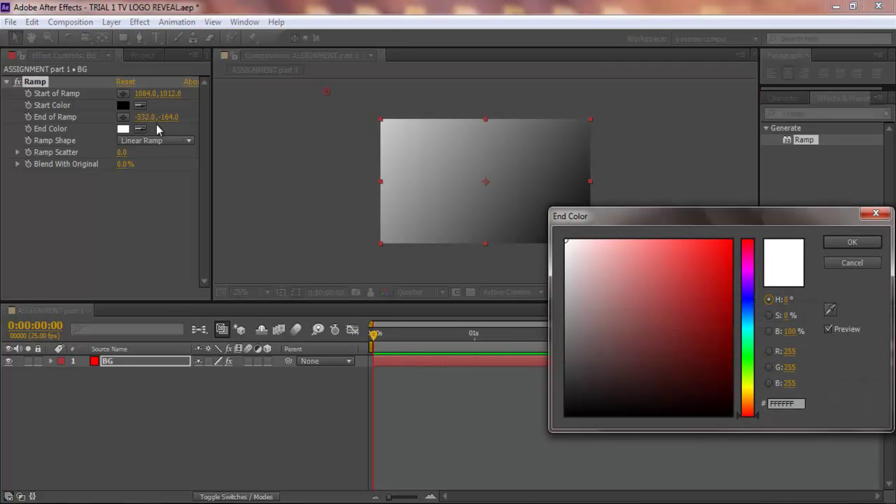
click(794, 406)
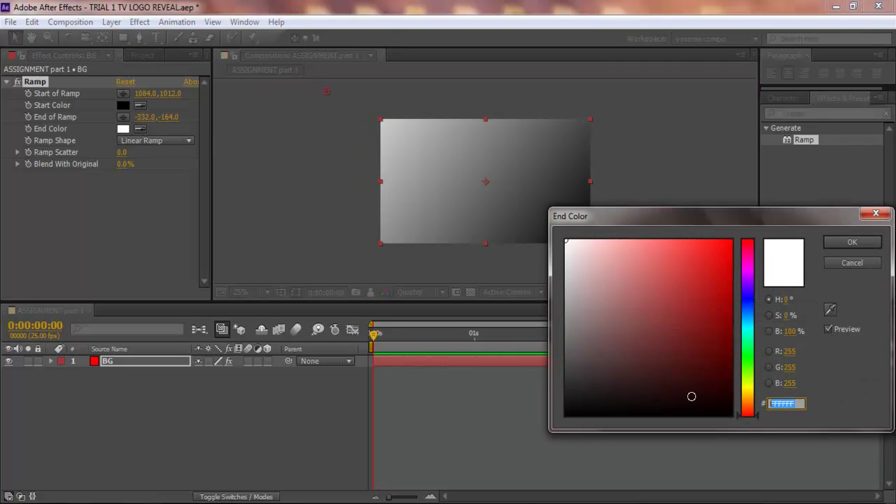
text(2)
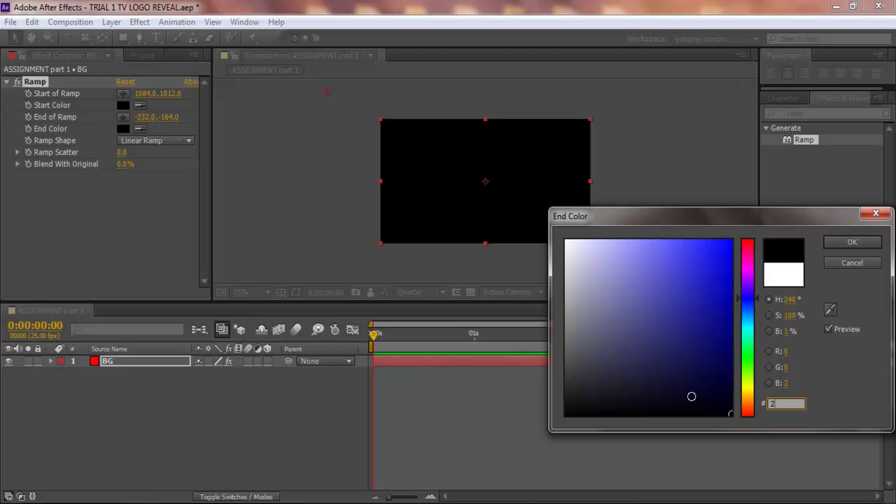
text(D69)
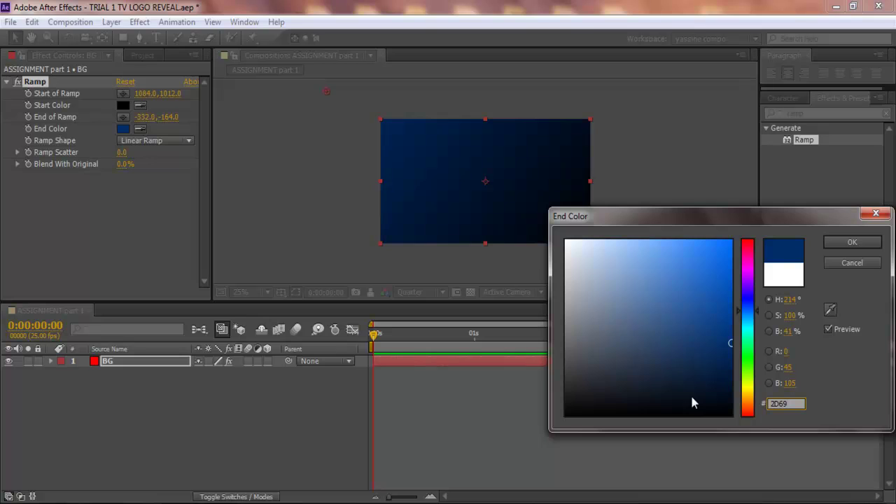
text(6A)
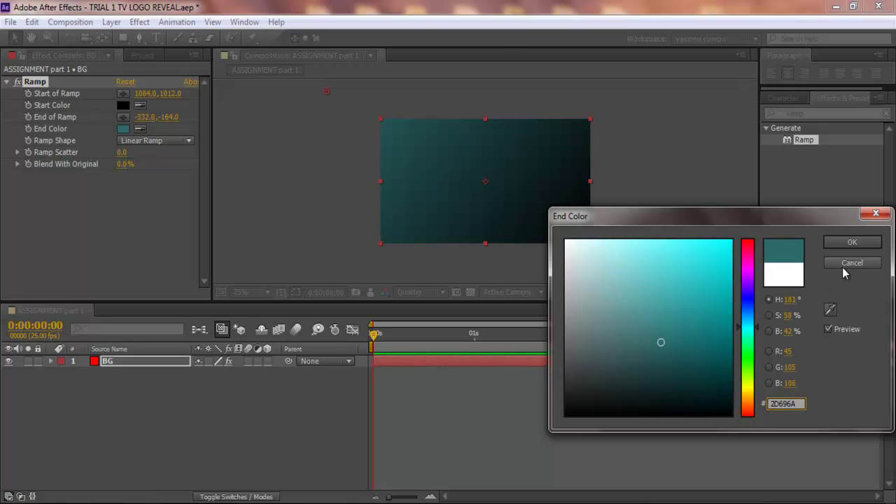
click(852, 243)
Switch the Ramp to Radial Ramp and reposition its start to about 1356, 1372 and its end to about -212, -164
key(comma)
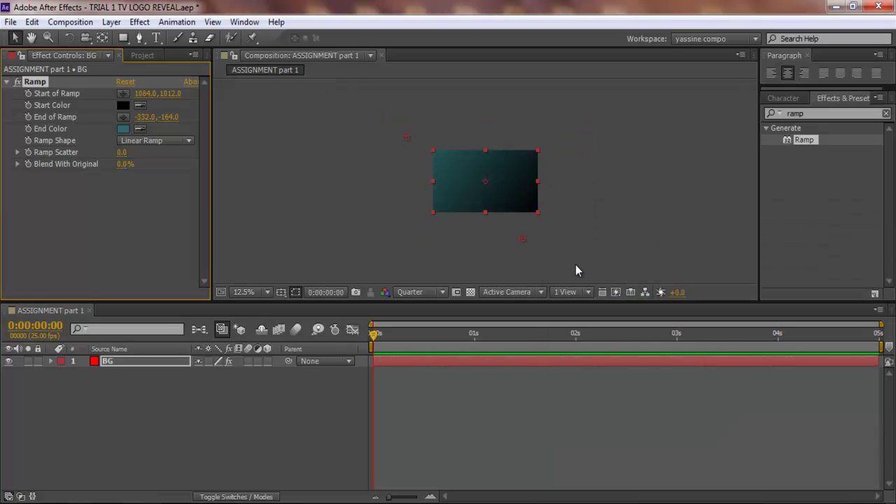
click(134, 141)
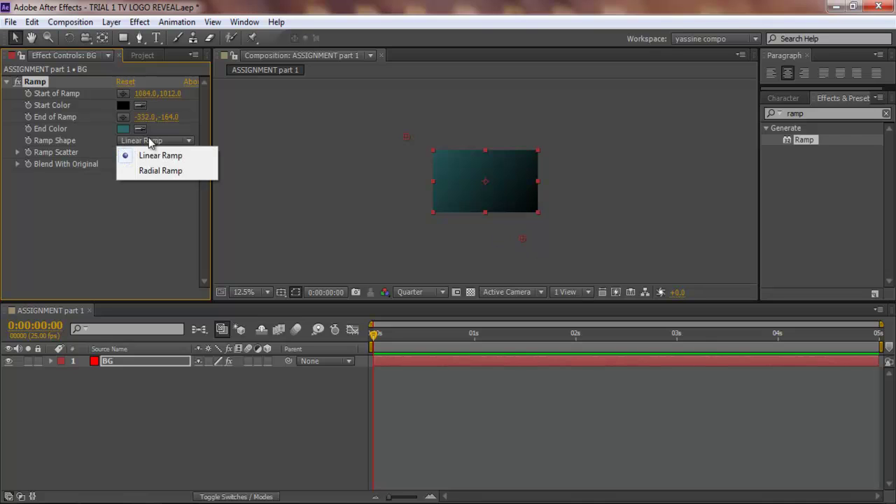
click(148, 175)
drag(524, 239, 546, 269)
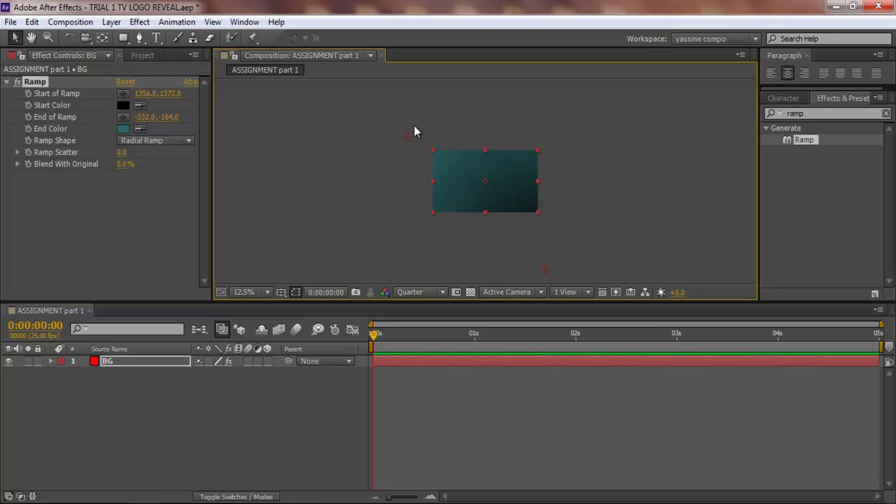
drag(405, 138, 413, 140)
key(period)
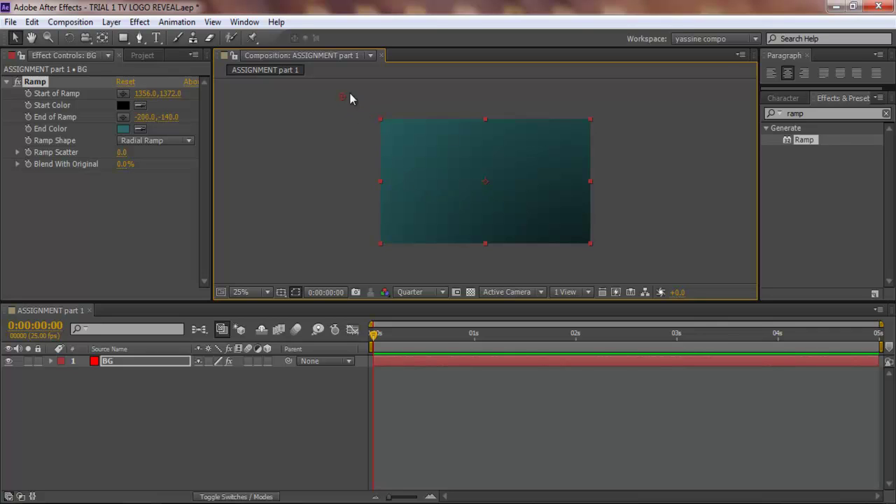
mouse_move(349, 99)
mouse_down()
mouse_move(385, 106)
mouse_move(350, 156)
mouse_move(424, 90)
mouse_move(346, 122)
mouse_move(347, 90)
mouse_up()
click(121, 102)
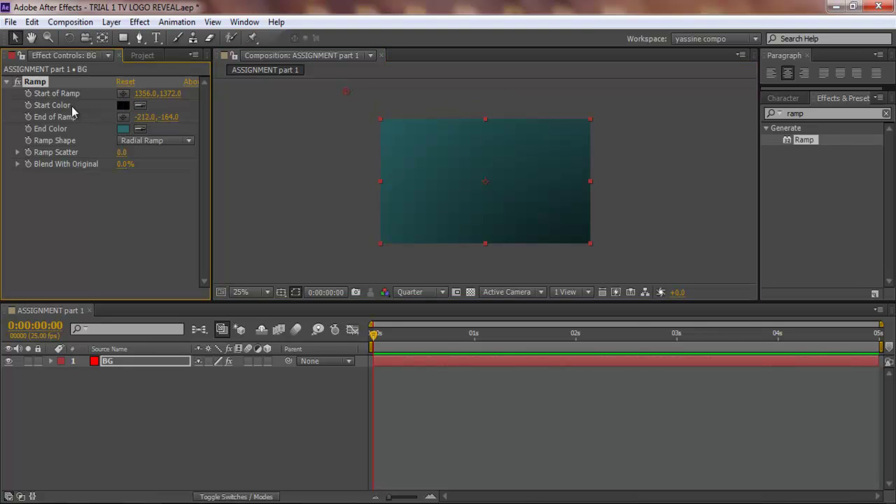
Add the expression wiggle(1,60) to the Ramp's Start of Ramp and copy the expression text
alt+click(28, 93)
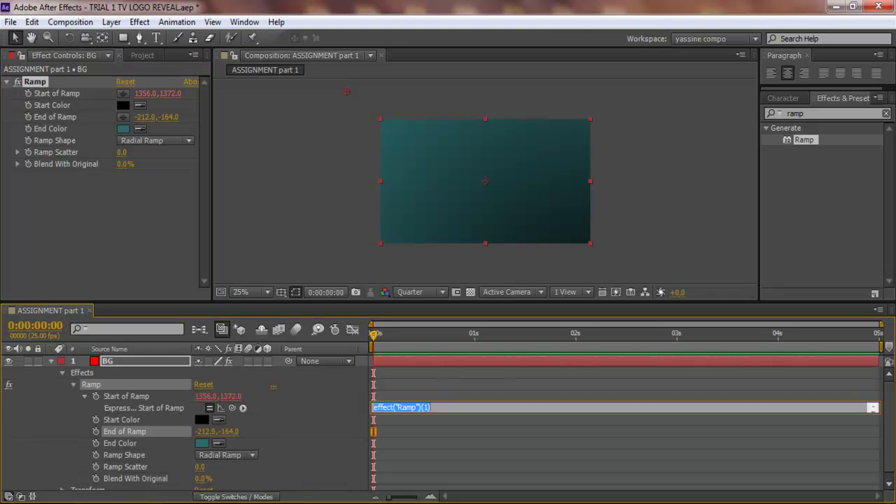
text(wigglwe)
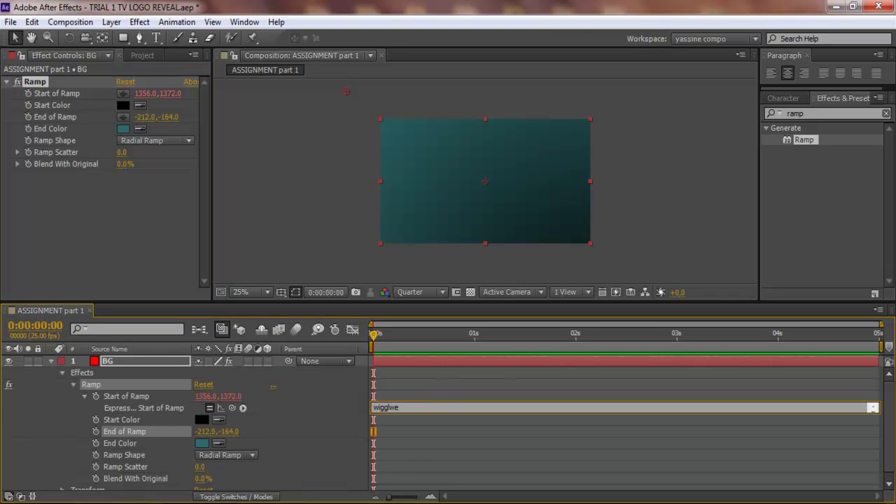
text((1,60)
key(ctrl+a)
key(ctrl+c)
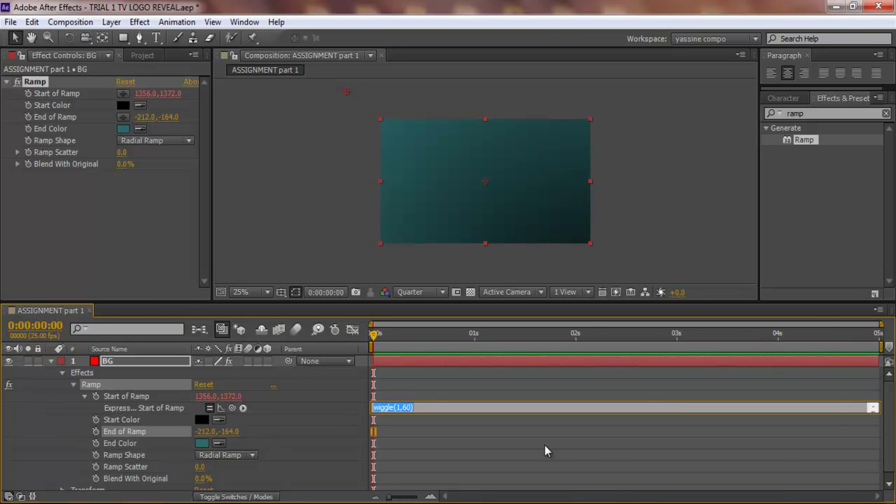
click(527, 448)
Paste the wiggle(1,60) expression onto End of Ramp and scrub through the timeline to check the gradient's motion
alt+click(28, 117)
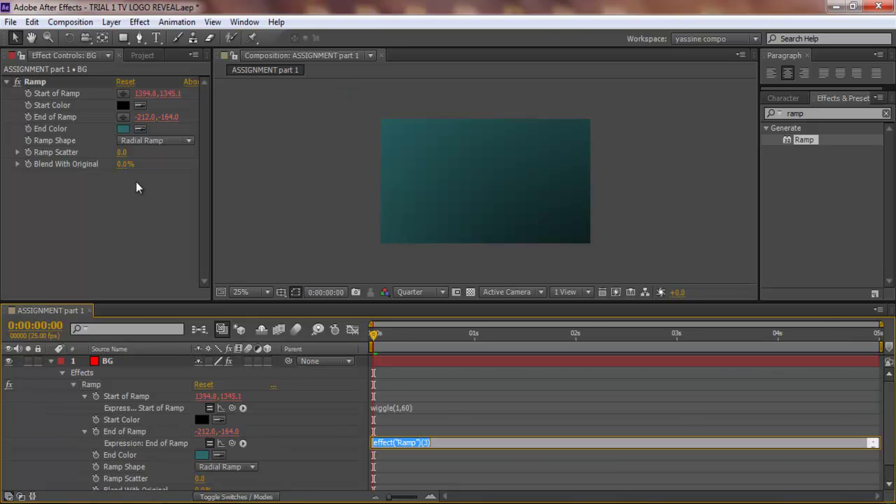
key(ctrl+v)
click(367, 367)
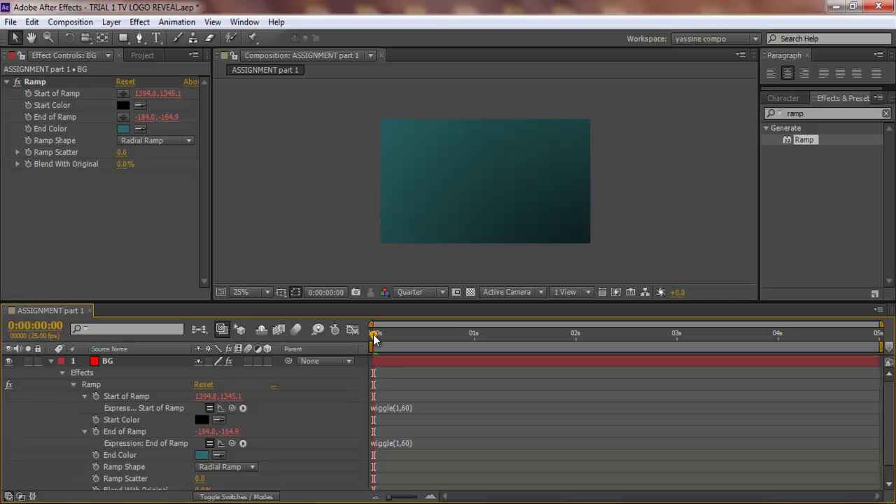
drag(375, 336, 727, 341)
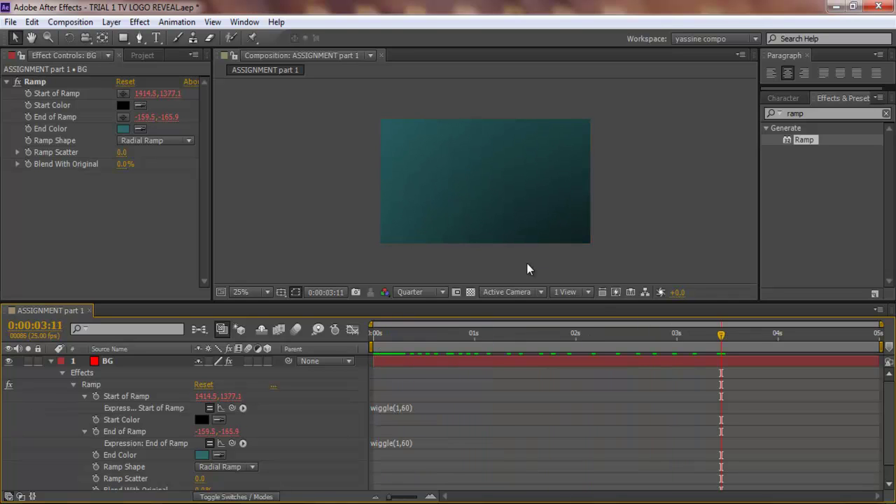
key(period)
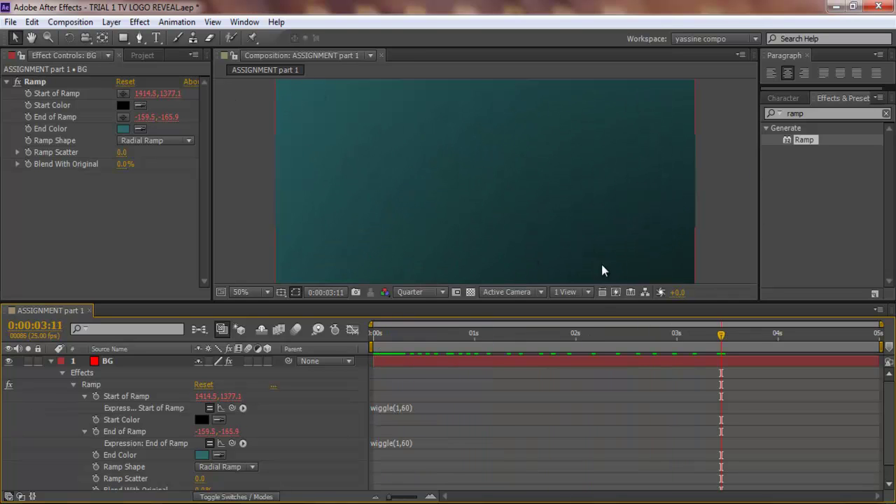
drag(374, 336, 426, 350)
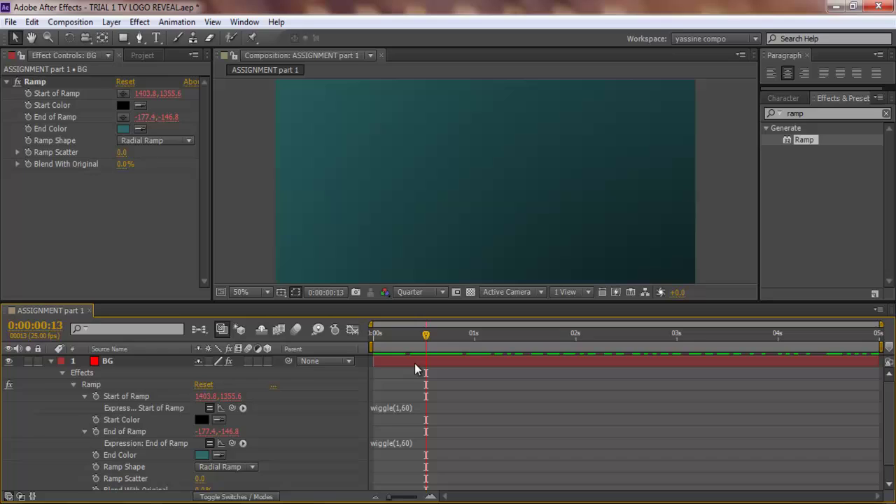
Change the expressions on both Start of Ramp and End of Ramp to wiggle(1,50)
click(413, 410)
click(409, 407)
key(BackSpace)
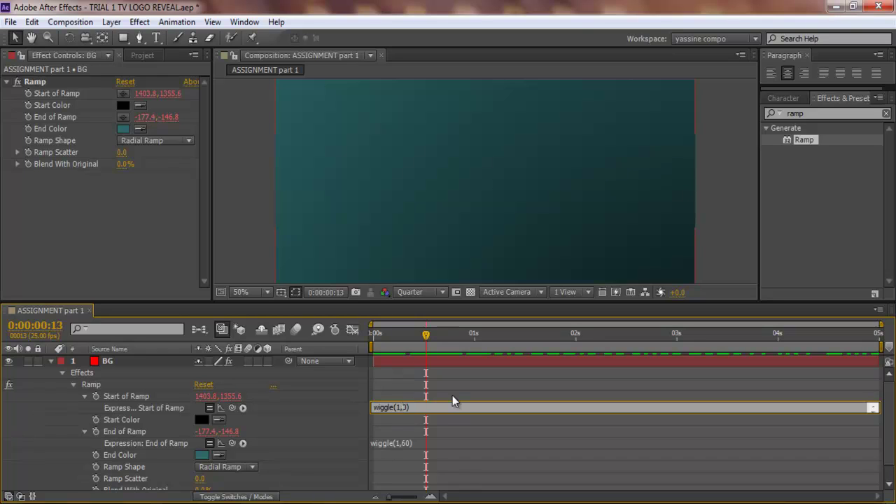
text(50)
click(407, 444)
click(406, 443)
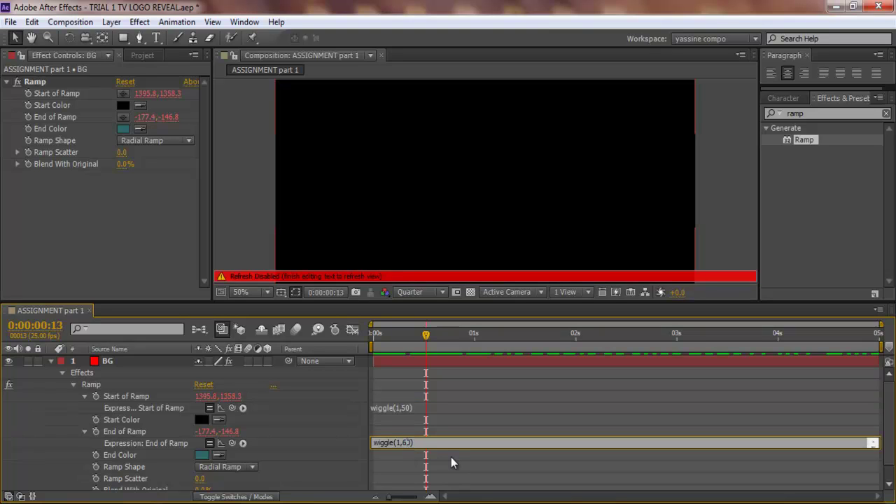
key(BackSpace)
text(5)
click(472, 414)
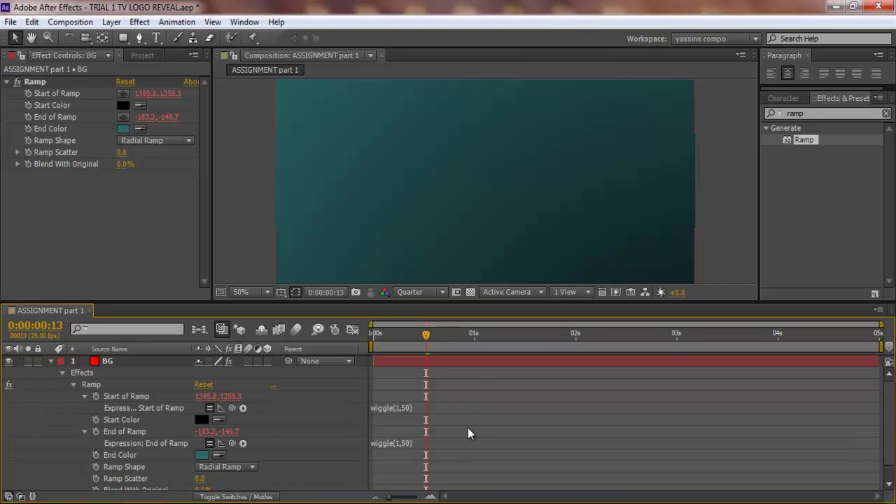
Scrub the timeline to 0:00:01:16 to check the gradient's motion, and collapse the BG layer's properties
drag(402, 336, 372, 339)
drag(487, 341, 540, 338)
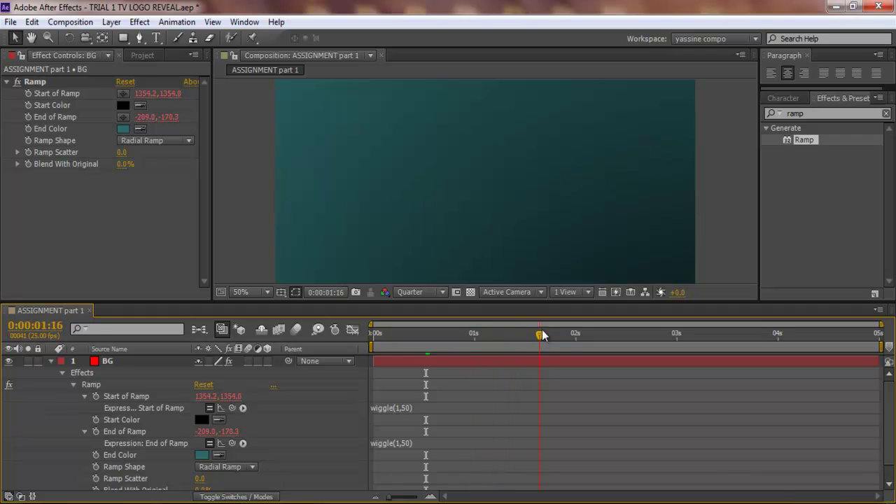
scroll(465, 199, down, 2)
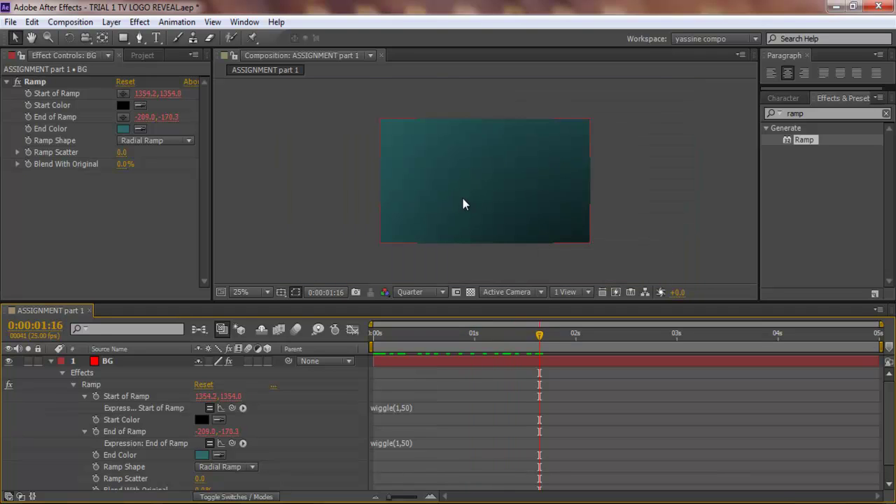
click(61, 360)
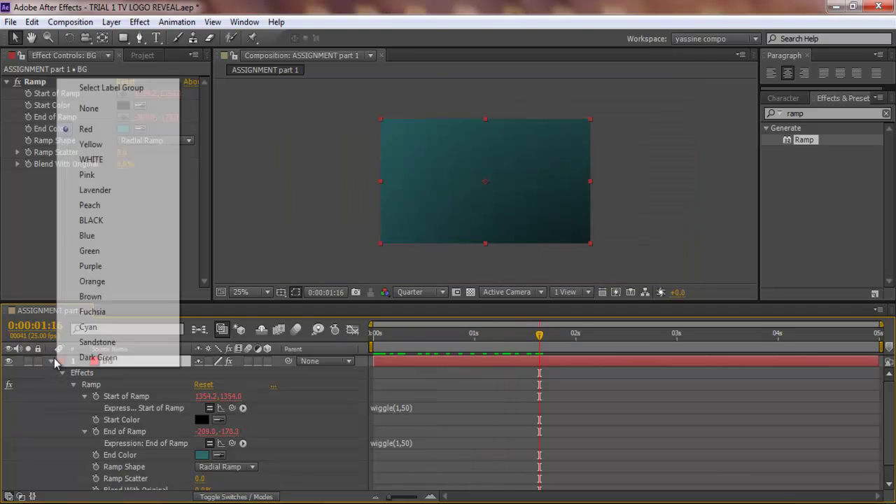
click(51, 361)
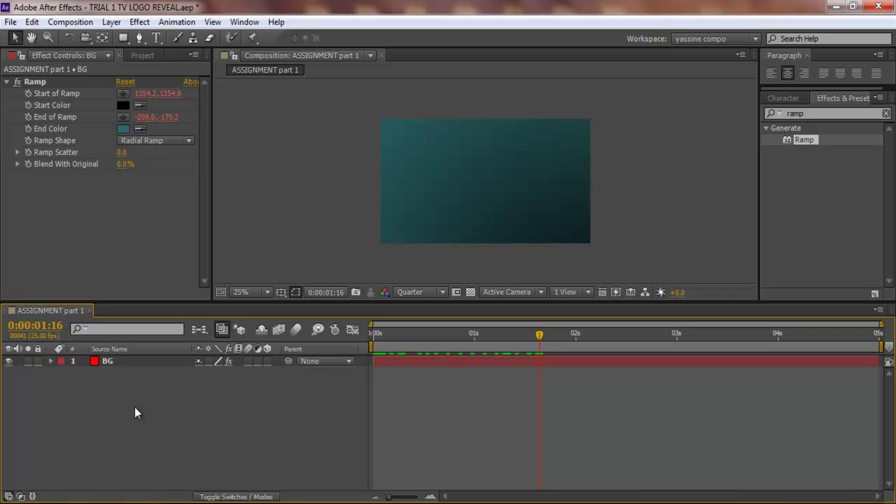
Add a text layer reading POPO with TELEVISION on a second line, and set the preview resolution to Auto
click(156, 38)
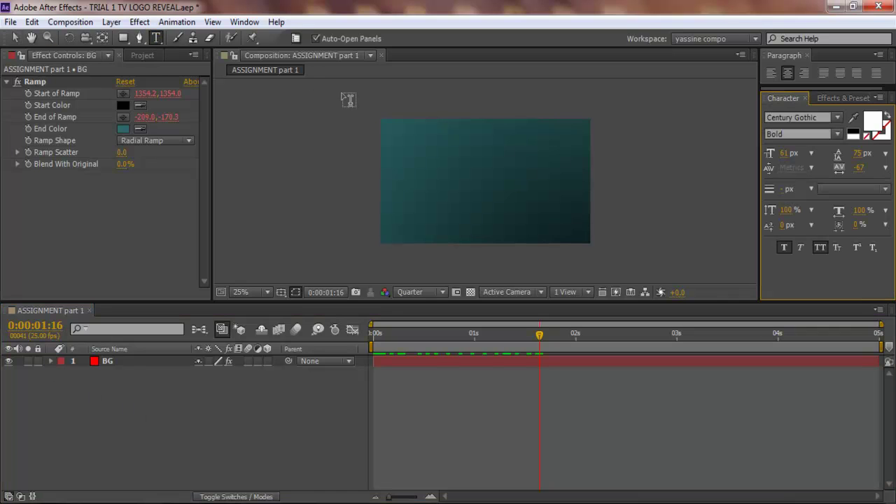
click(455, 175)
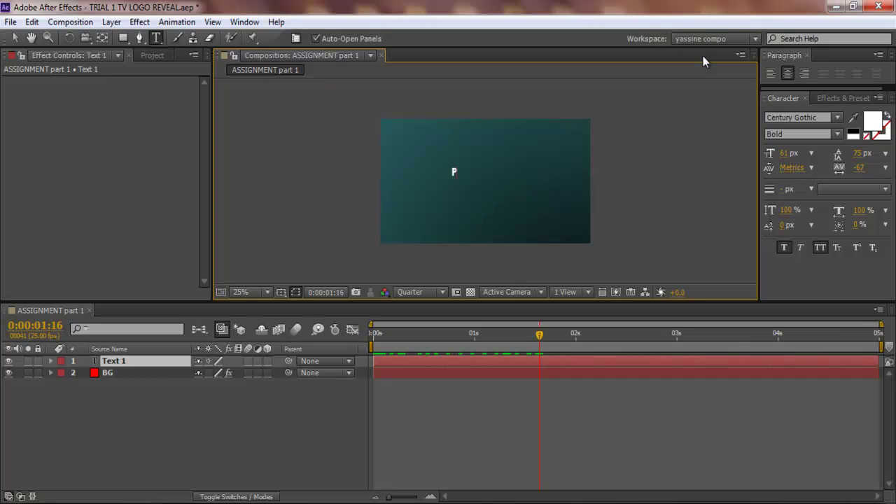
text(POPO)
text( TELEVI)
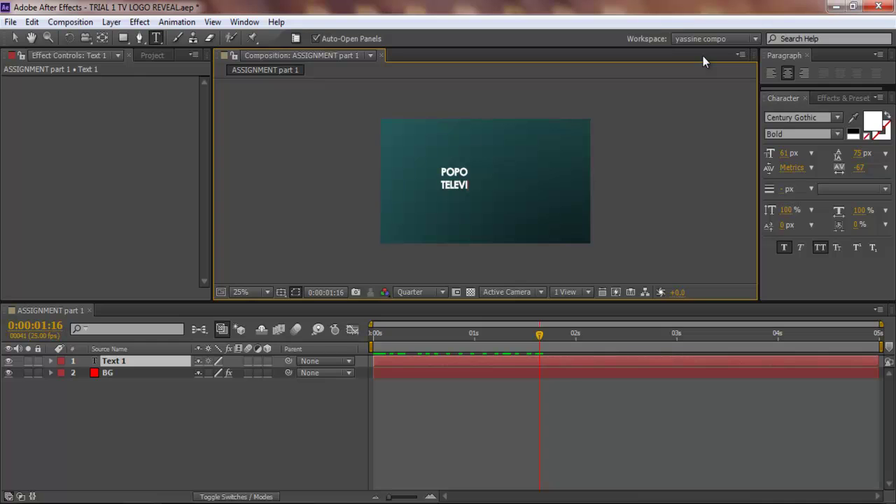
text(SION)
scroll(495, 188, up, 2)
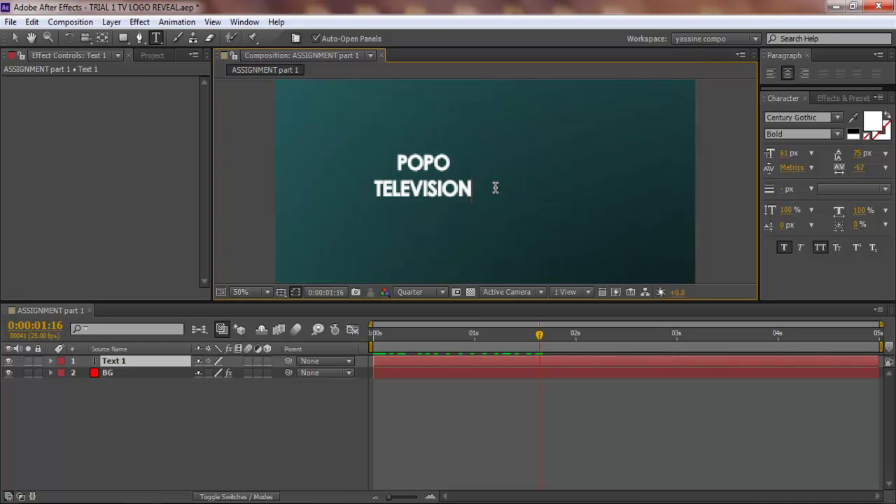
click(427, 293)
click(422, 342)
scroll(495, 160, down, 2)
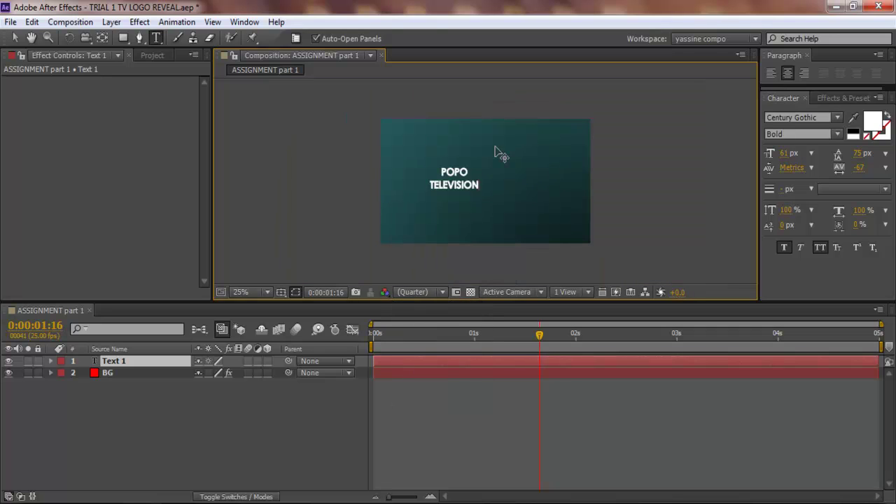
Enlarge the word POPO to 117 px and shift the title slightly right
drag(440, 173, 475, 170)
drag(783, 154, 815, 148)
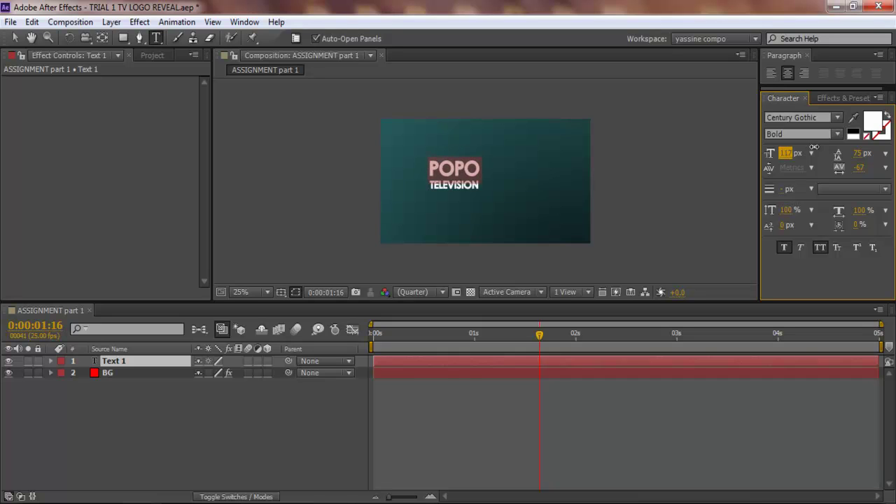
mouse_move(477, 276)
mouse_down()
mouse_move(516, 281)
mouse_move(474, 277)
mouse_up()
Centre the title in the frame using the Title/Action Safe guides, and hide the guides again
click(296, 292)
click(325, 306)
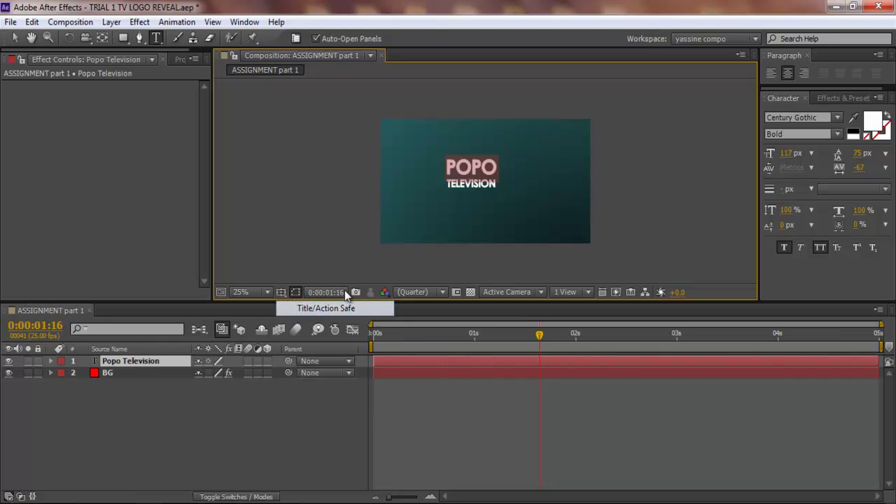
click(513, 364)
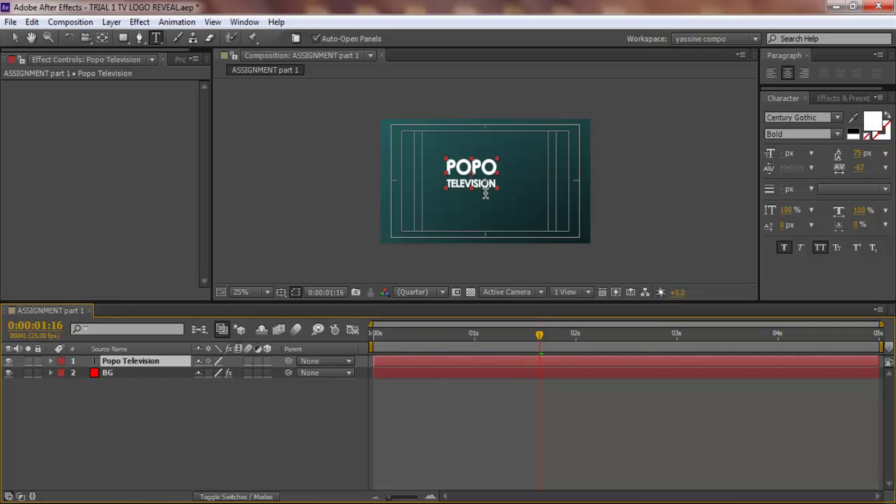
key(v)
mouse_move(482, 183)
mouse_down()
mouse_move(488, 190)
mouse_move(478, 189)
mouse_up()
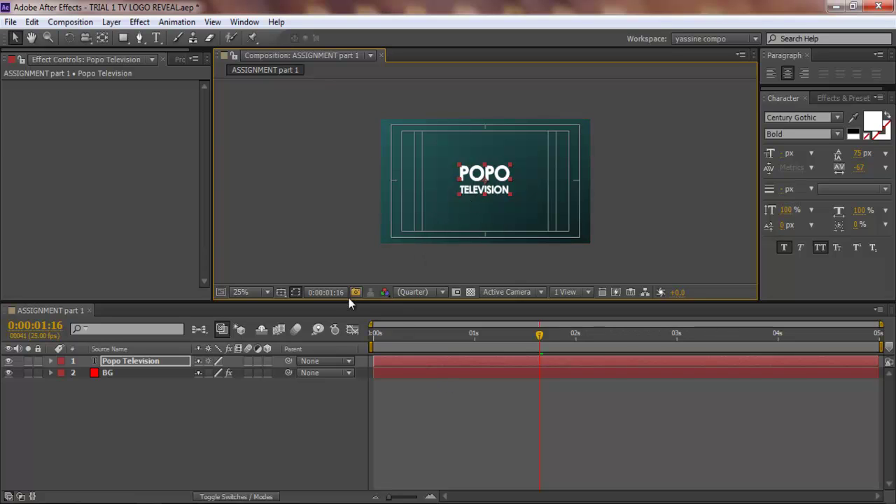
click(283, 291)
click(310, 309)
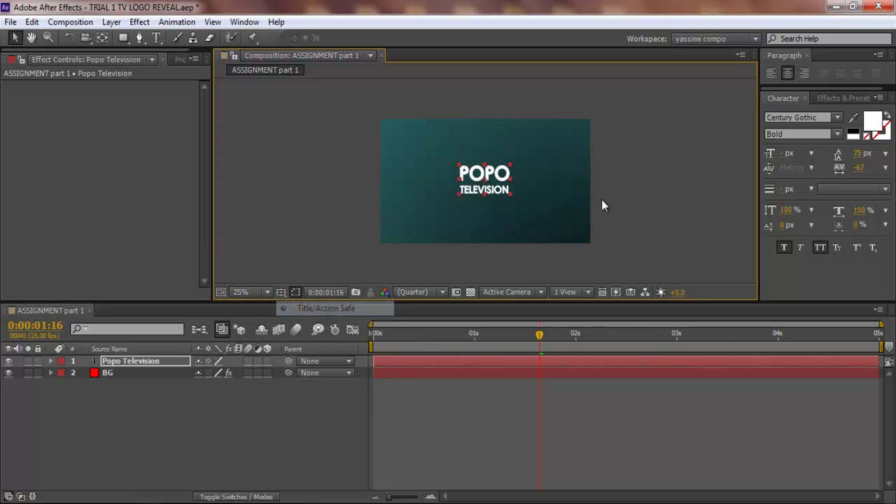
Rename the Popo Television text layer as LOGO
click(169, 386)
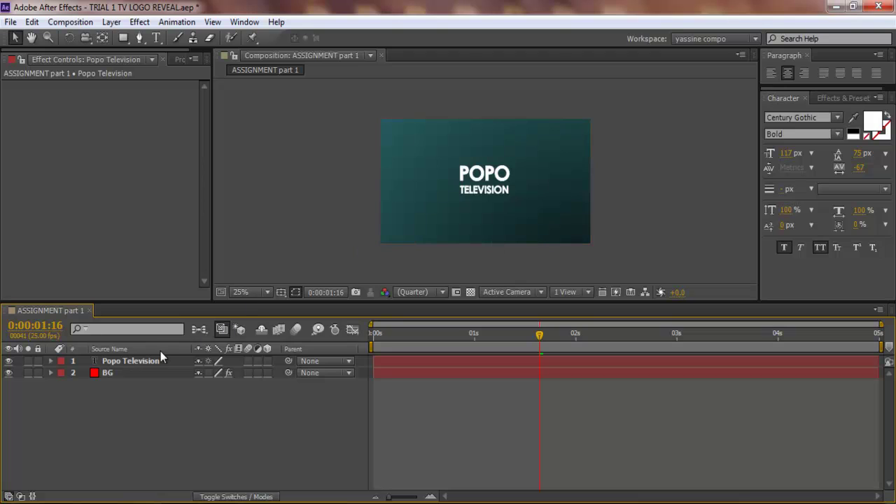
click(149, 360)
key(Return)
text(LOG)
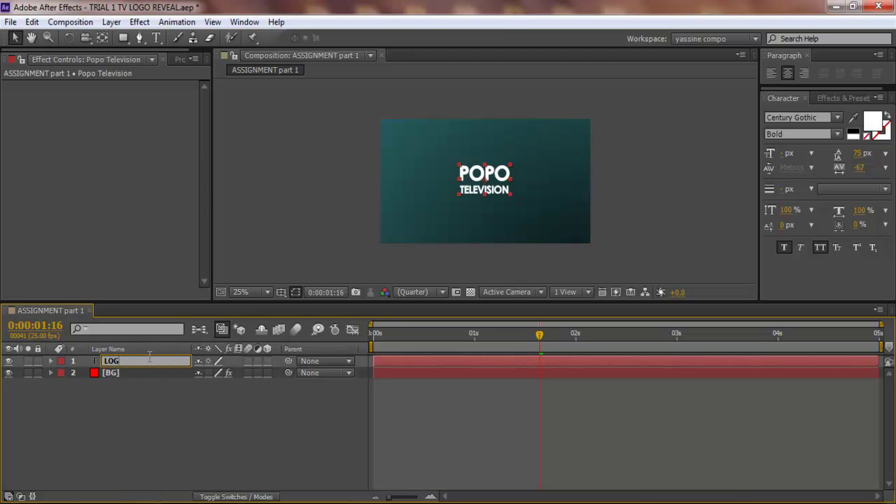
text(O)
key(Return)
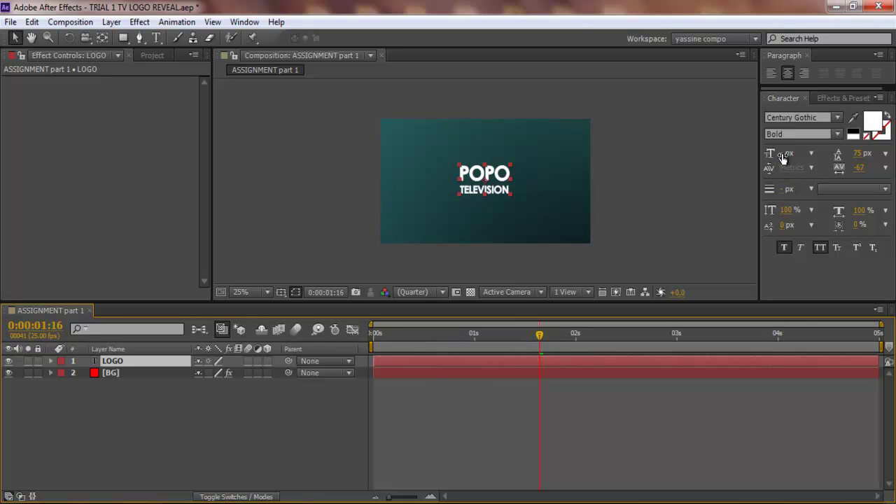
Set the LOGO layer's Scale to 98% and collapse its properties
drag(783, 155, 797, 159)
key(ctrl+z)
key(alt+shift+s)
mouse_move(242, 374)
mouse_down()
mouse_move(250, 373)
mouse_move(243, 377)
mouse_up()
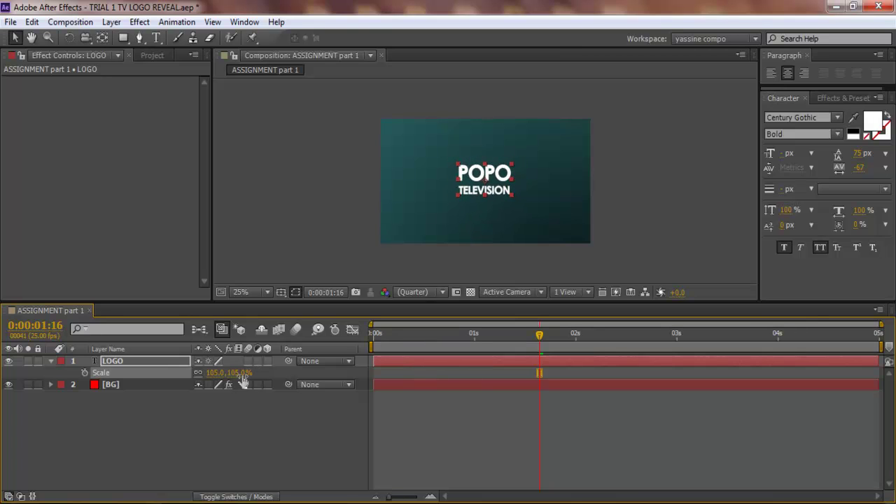
key(ctrl+z)
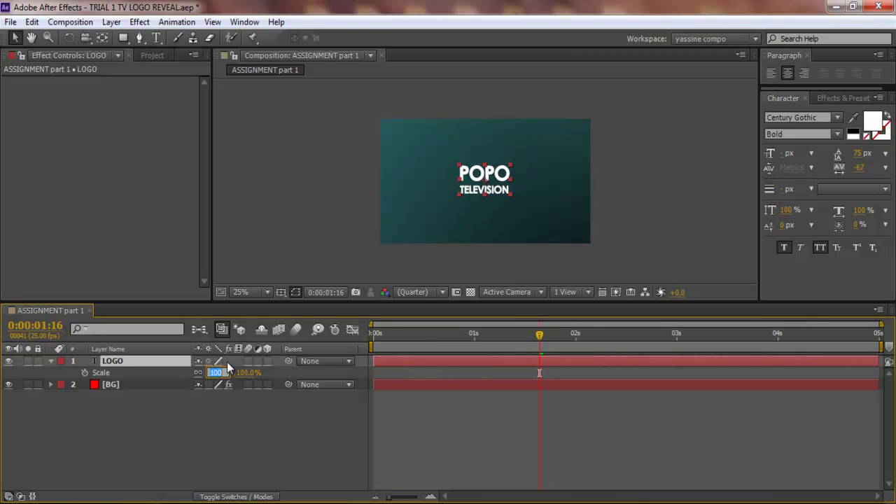
text(98)
key(Return)
click(239, 471)
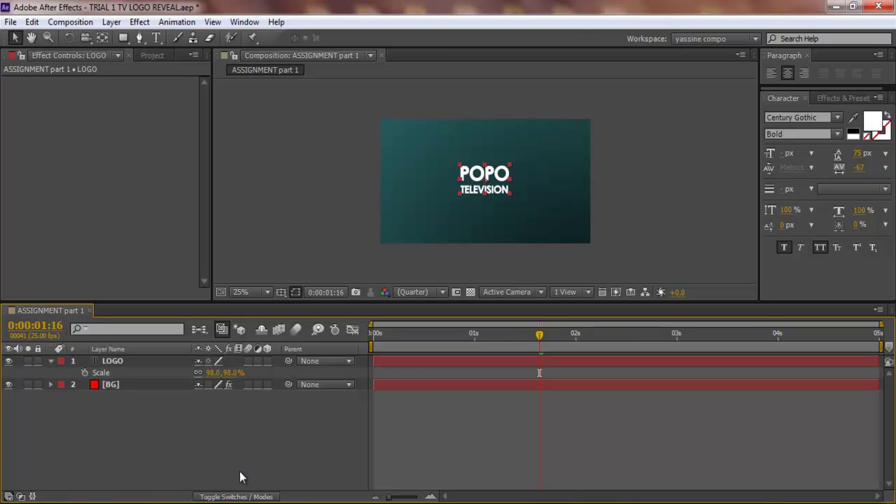
click(50, 361)
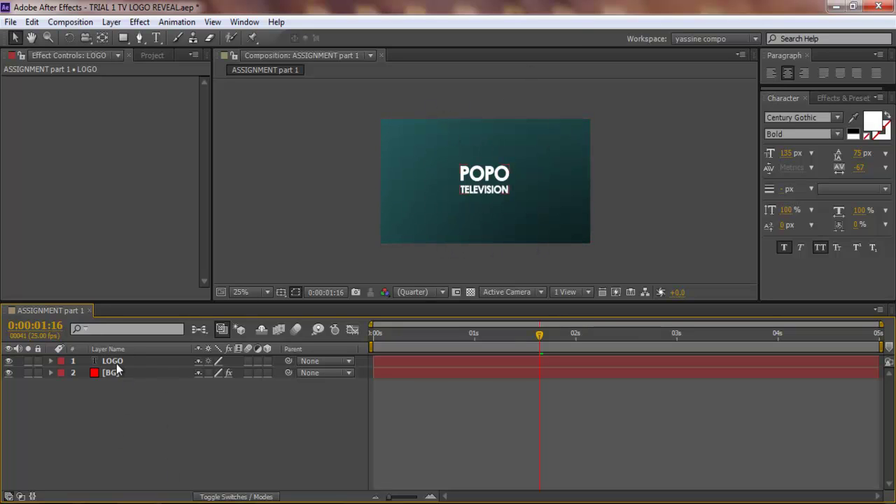
Draw a four-point slanted mask on the LOGO layer with the Pen tool, narrowing it to a thin diagonal strip across the title
right_click(140, 459)
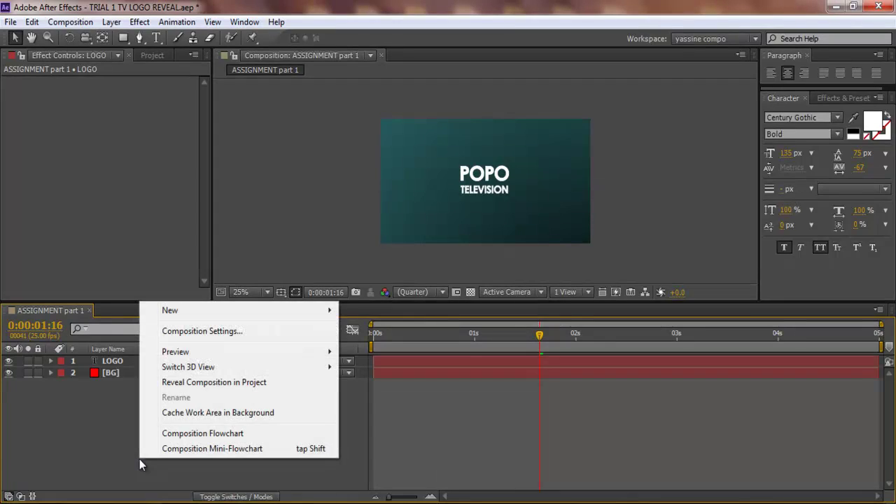
click(113, 362)
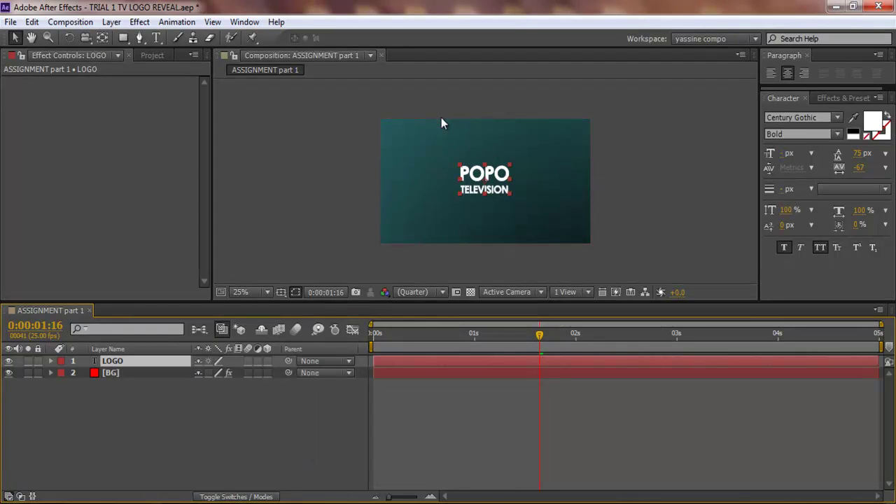
click(124, 40)
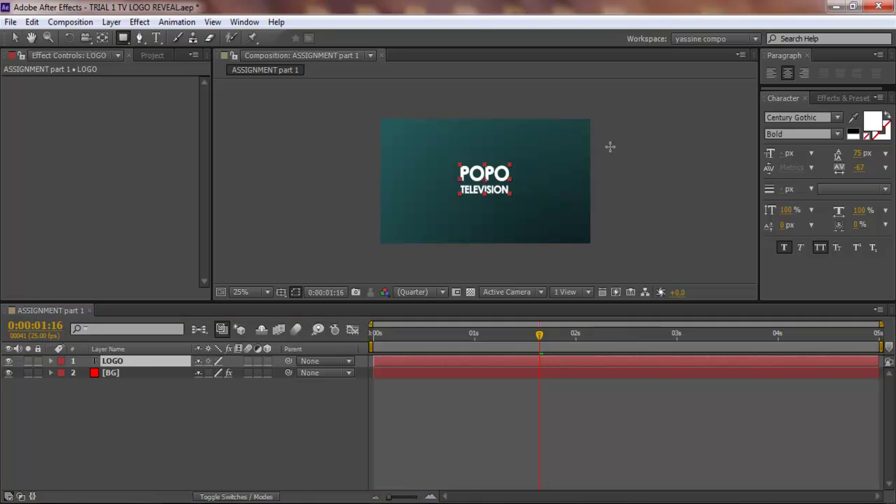
click(139, 40)
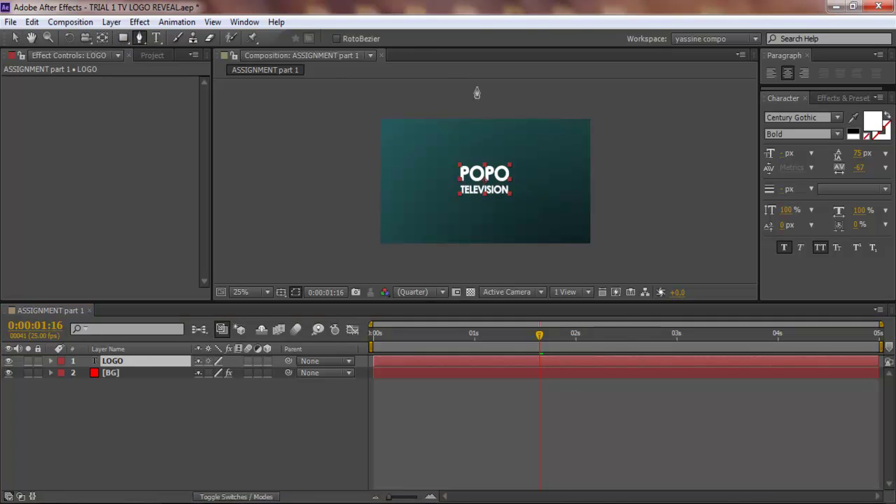
click(478, 95)
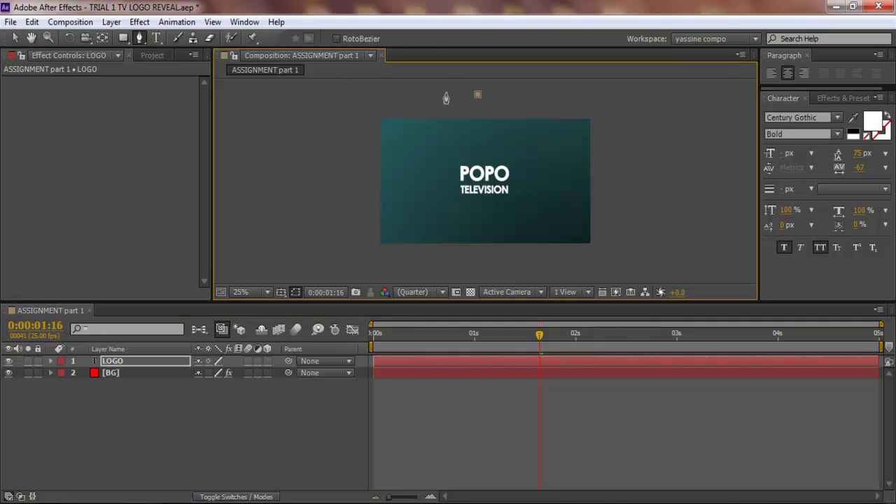
click(446, 93)
click(502, 274)
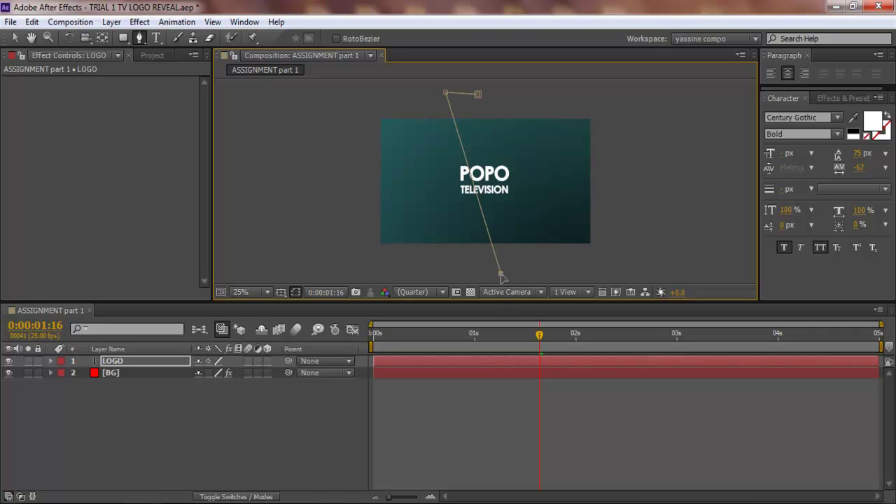
click(477, 94)
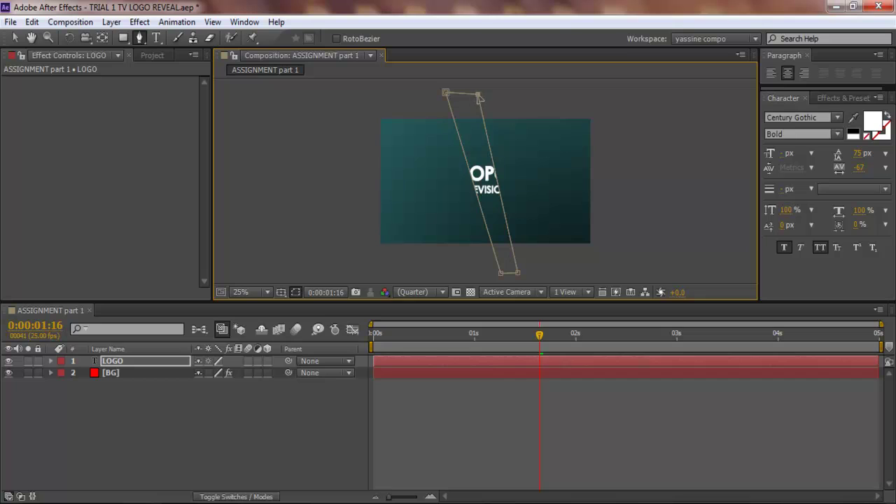
drag(479, 98, 456, 98)
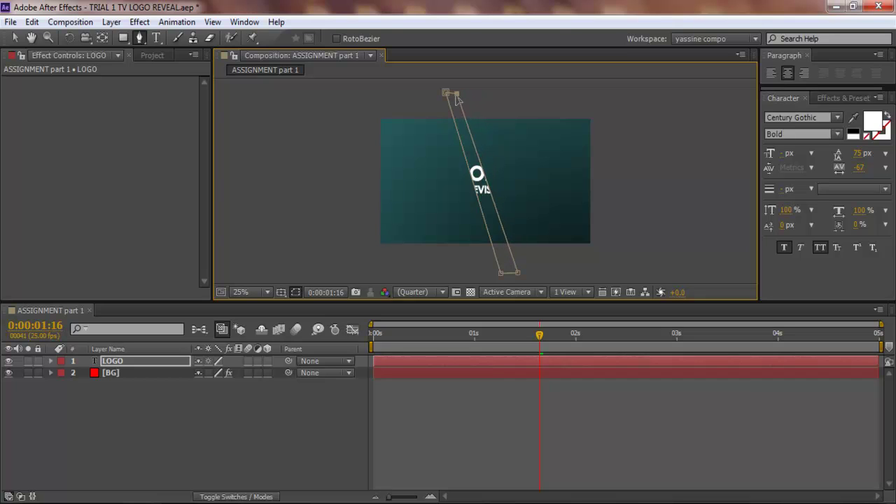
Reveal the LOGO mask's properties, try a different Mask Expansion and undo it
key(m)
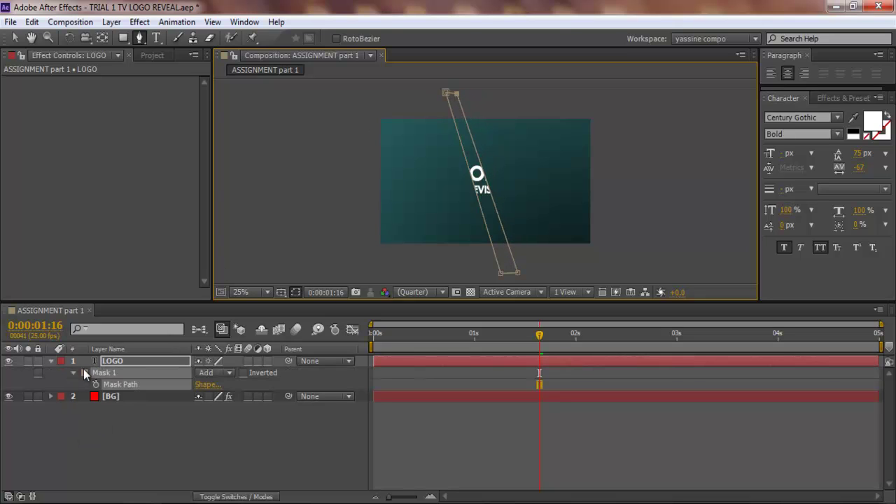
click(74, 373)
click(74, 372)
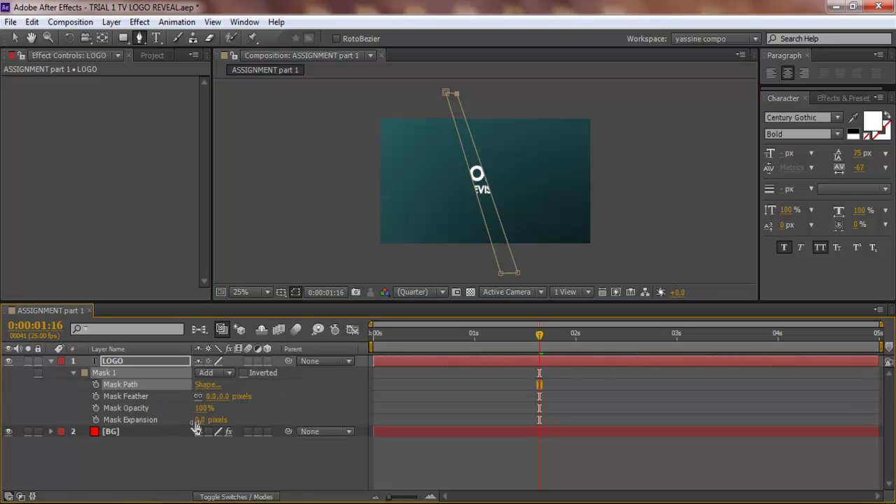
drag(197, 424, 298, 398)
key(ctrl+z)
key(ctrl+z)
Open the MASK composition from the OLD folder to examine it, and return to the ASSIGNMENT part 1 composition
click(153, 54)
click(7, 204)
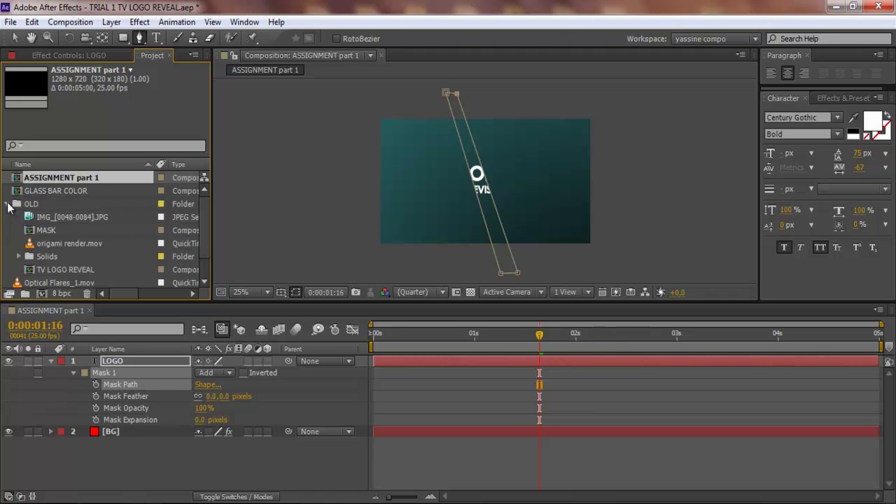
double_click(49, 231)
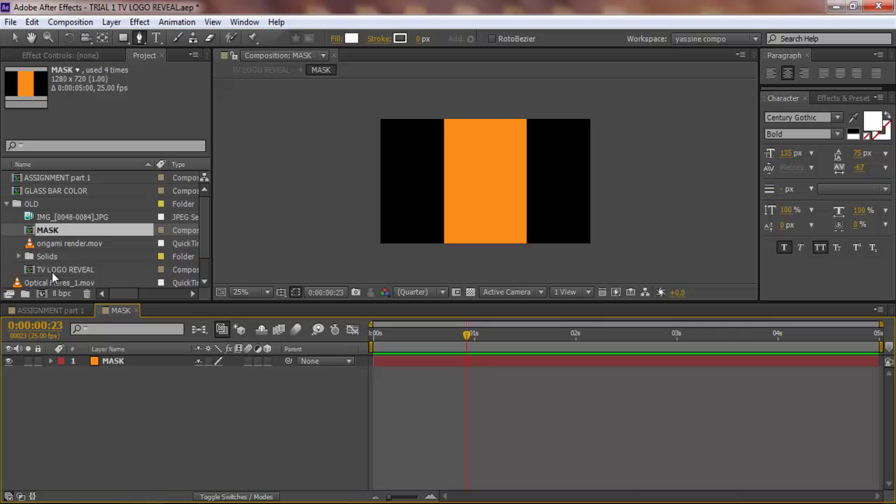
click(56, 269)
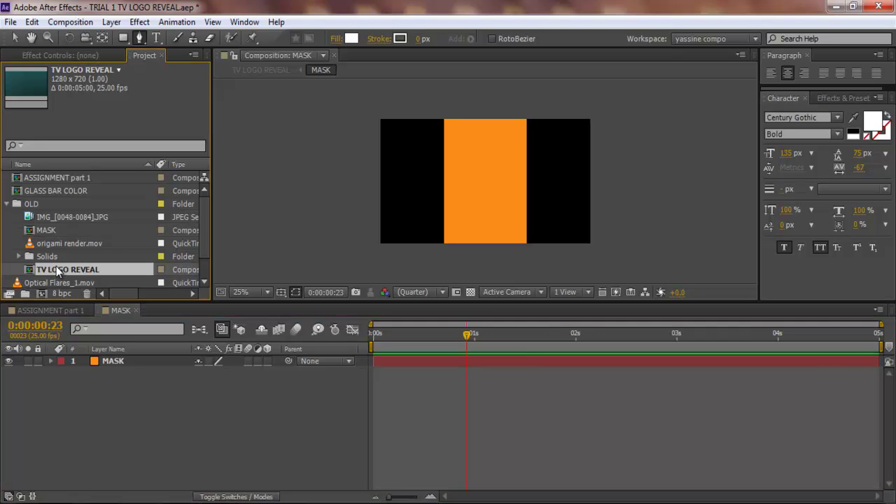
double_click(40, 176)
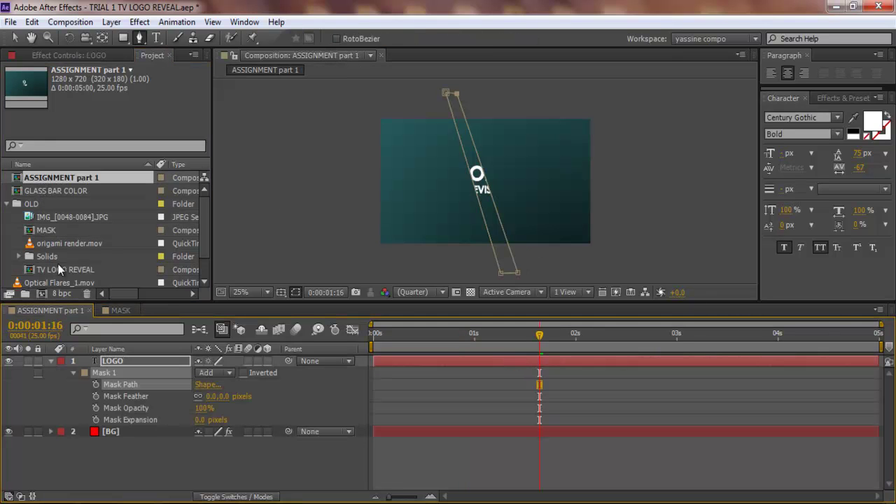
Open the TV LOGO REVEAL composition and go to 0:00:00:14 to examine the glass bars and masked logo pieces
scroll(54, 222, down, 1)
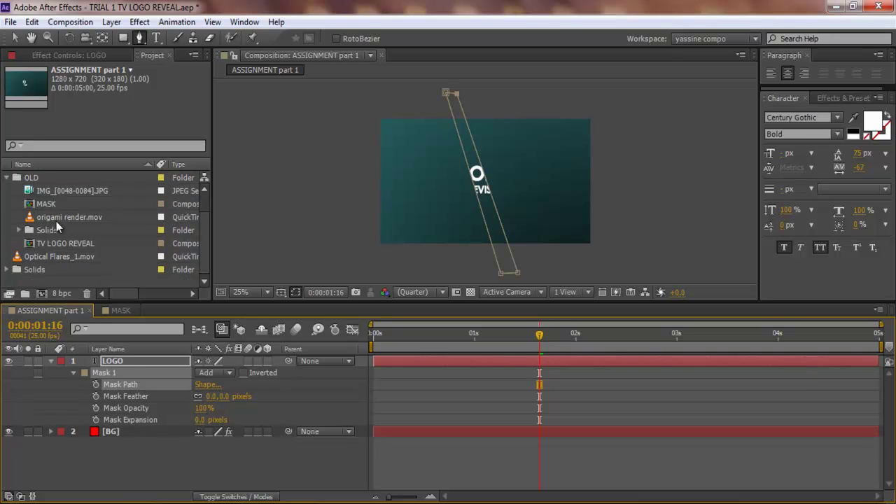
double_click(43, 244)
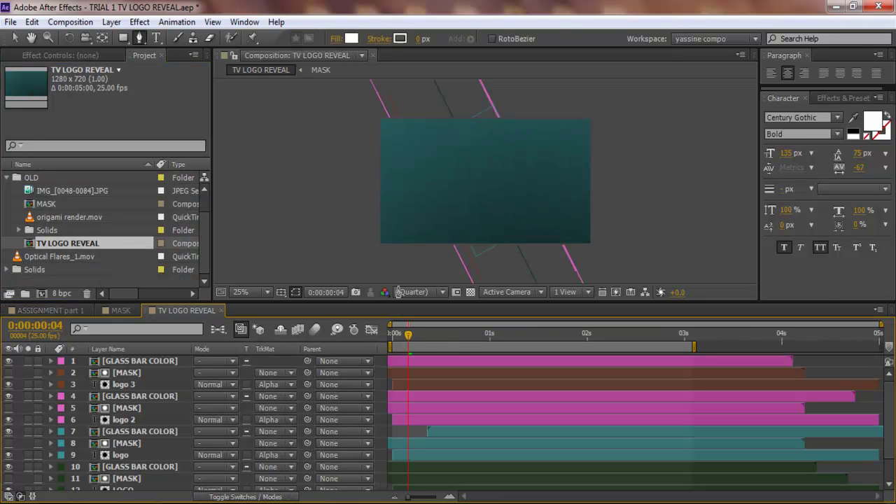
drag(429, 329, 488, 327)
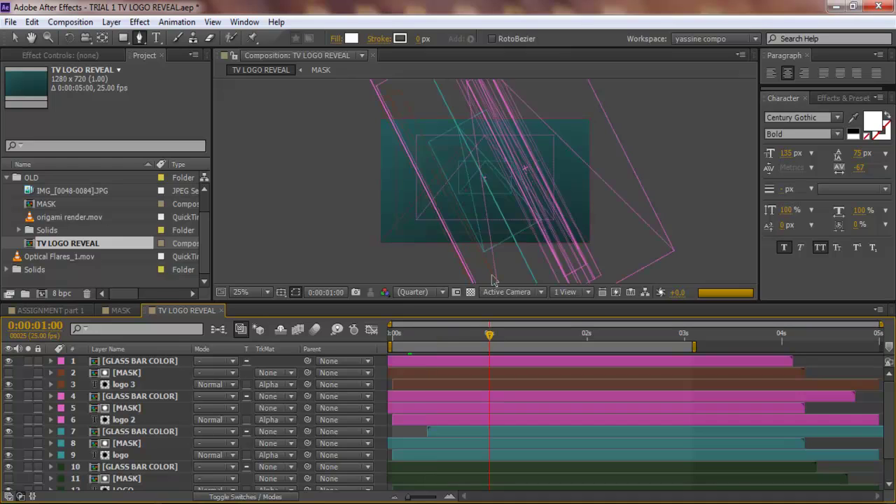
click(448, 340)
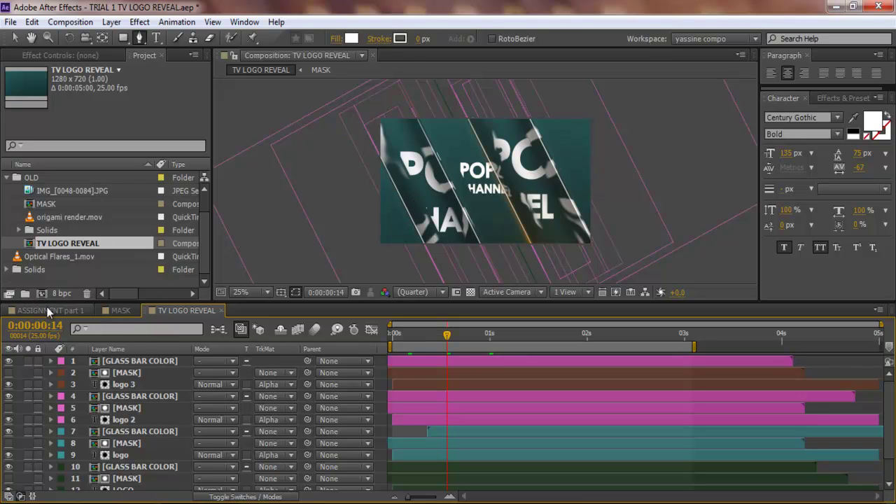
Close the TV LOGO REVEAL and MASK composition timelines to return to the ASSIGNMENT part 1 composition
click(120, 310)
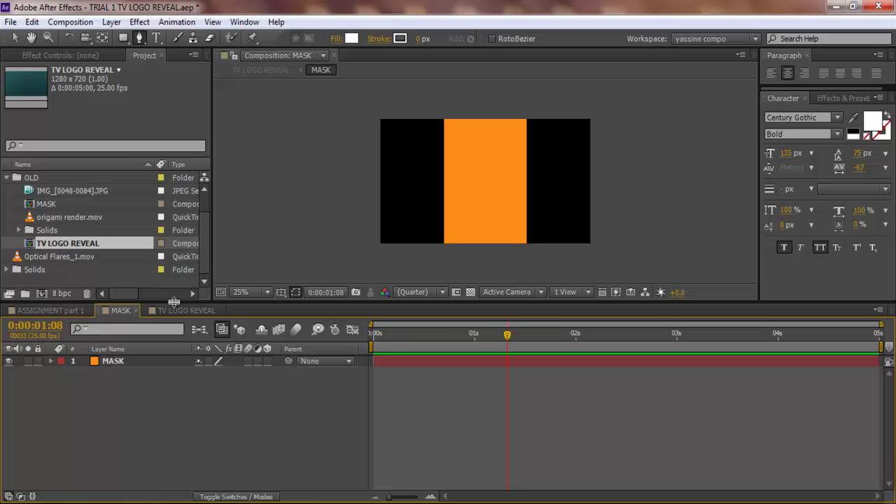
click(217, 311)
click(219, 311)
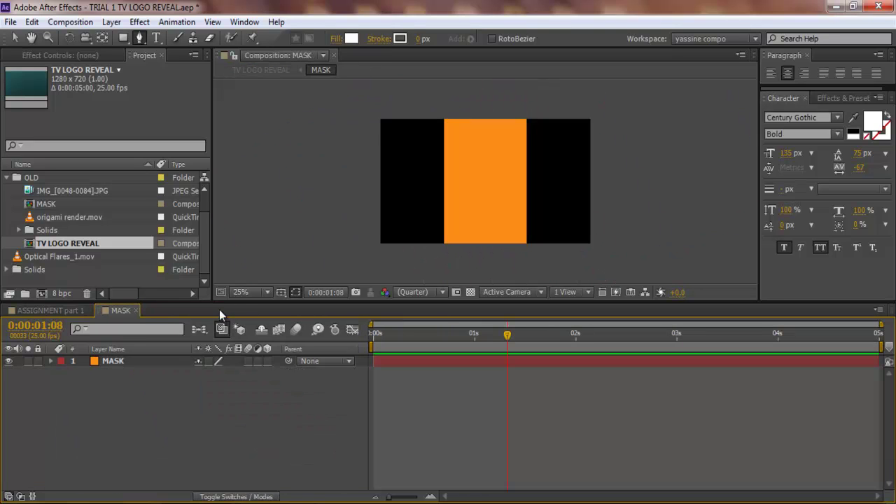
click(136, 310)
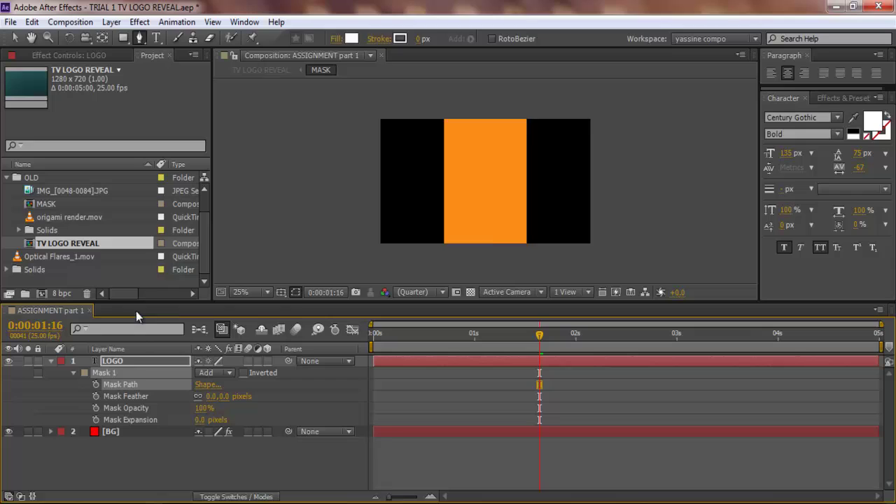
Delete Mask 1 from the LOGO layer in ASSIGNMENT part 1
click(51, 362)
key(m)
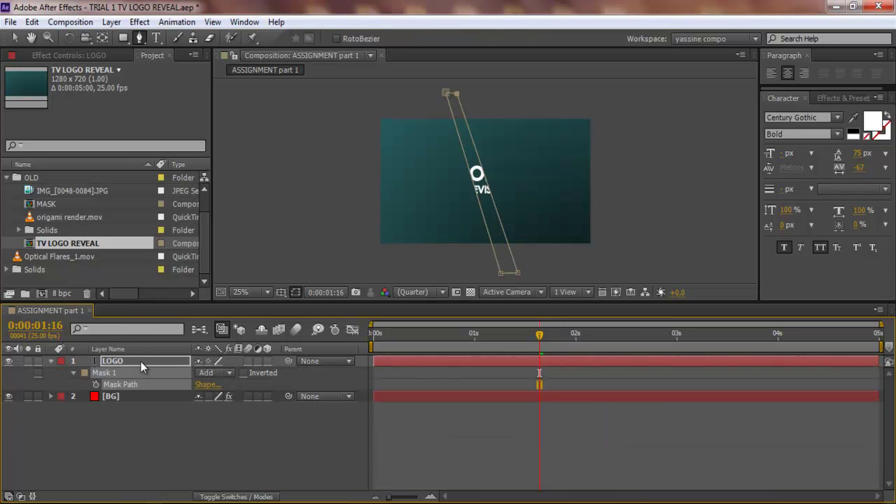
click(131, 423)
click(120, 372)
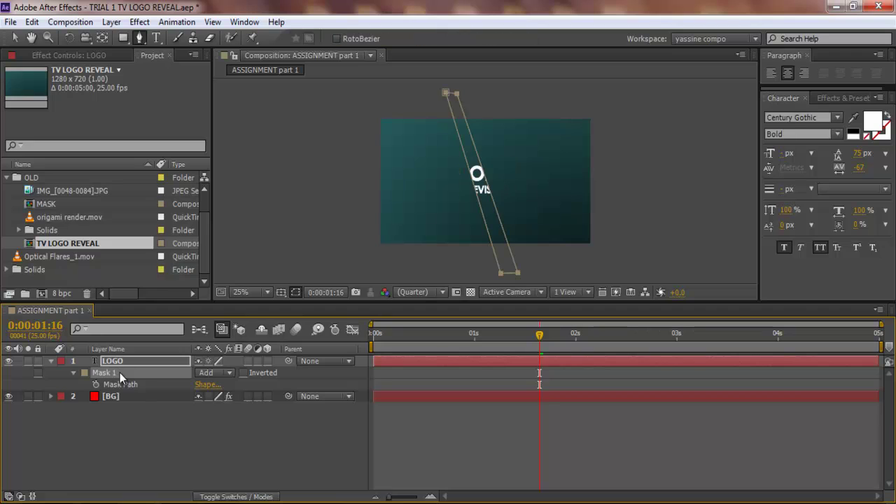
key(Delete)
click(130, 422)
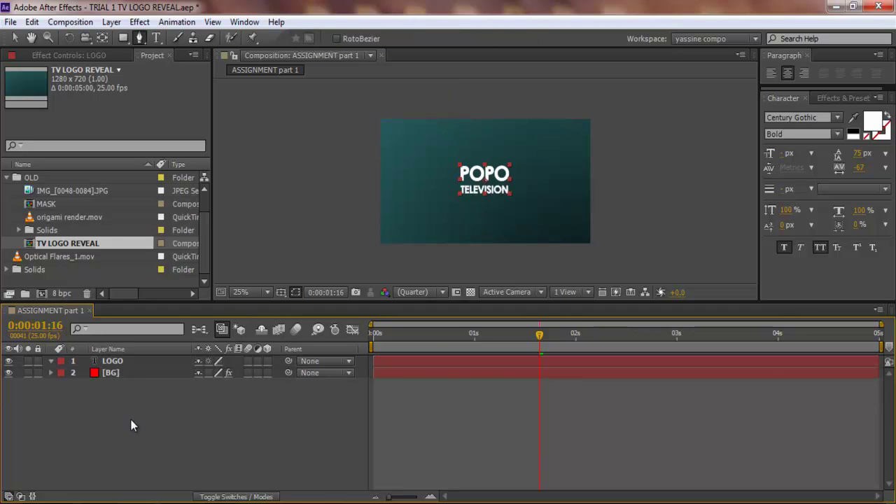
click(114, 363)
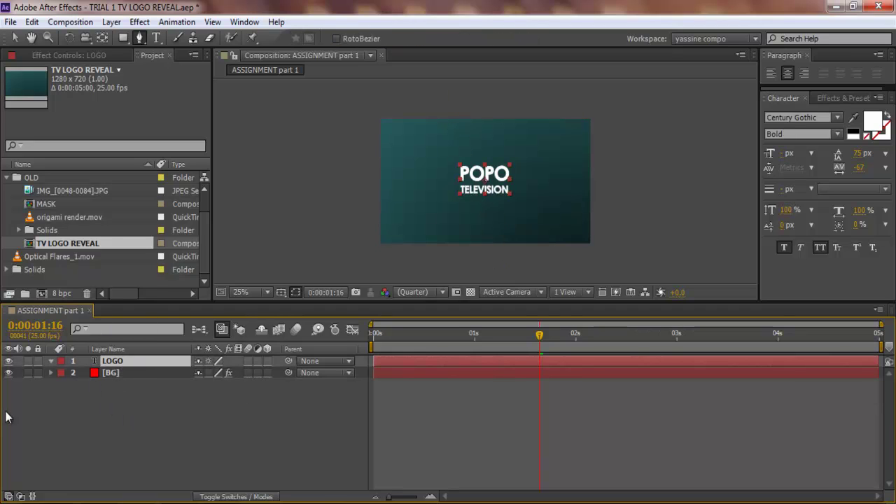
click(192, 434)
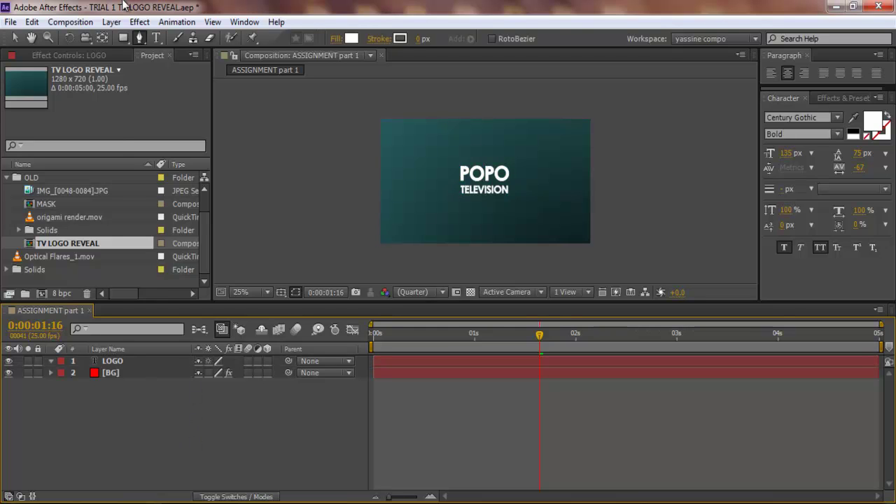
Create a 1280 x 720 px solid layer in yellow, colour FFDE00, above the LOGO layer
right_click(139, 423)
mouse_move(321, 282)
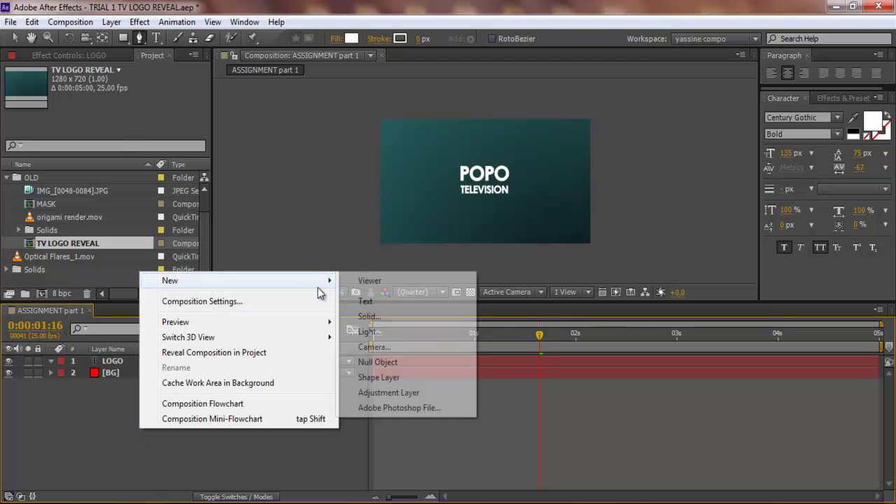
click(364, 316)
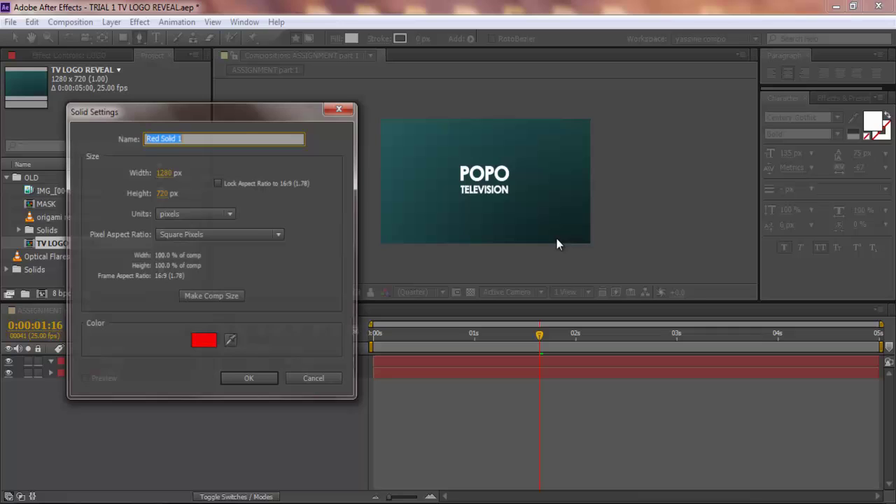
click(204, 341)
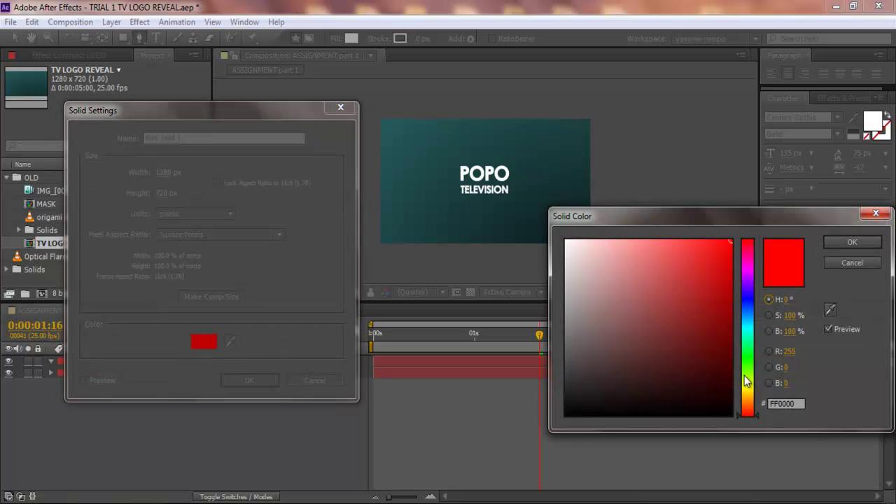
mouse_move(746, 381)
mouse_down()
mouse_move(754, 402)
mouse_move(748, 390)
mouse_up()
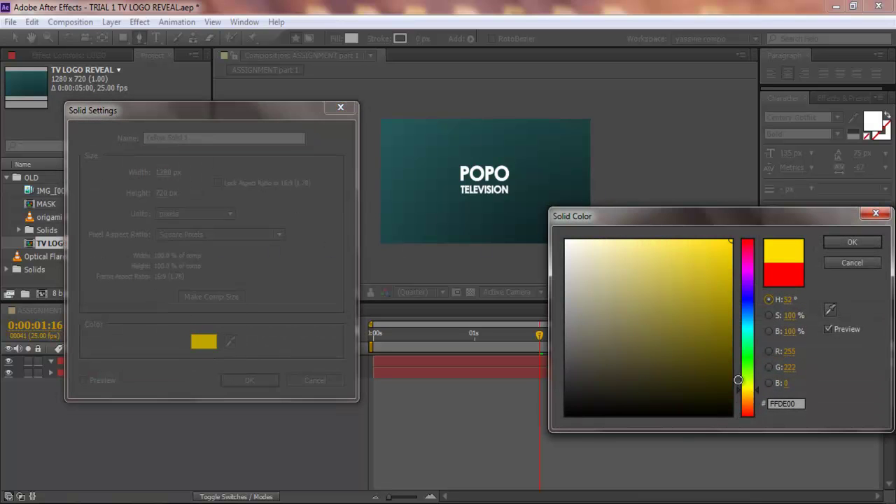
click(856, 243)
click(254, 381)
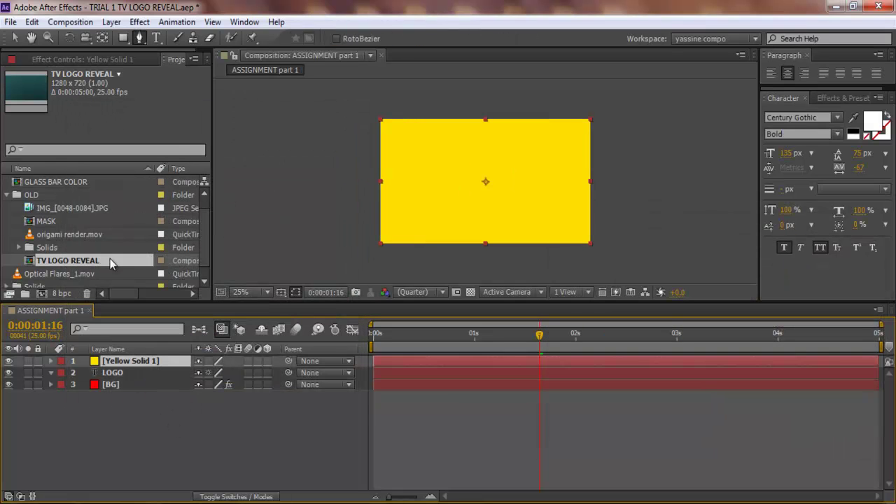
Pre-compose the yellow solid as MASK ALPHA, moving all attributes into the new composition
click(111, 22)
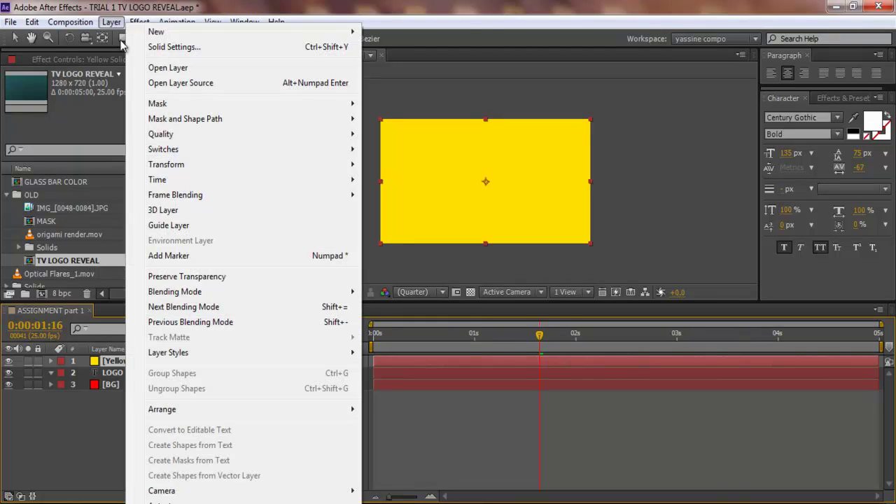
key(Escape)
key(ctrl+shift+c)
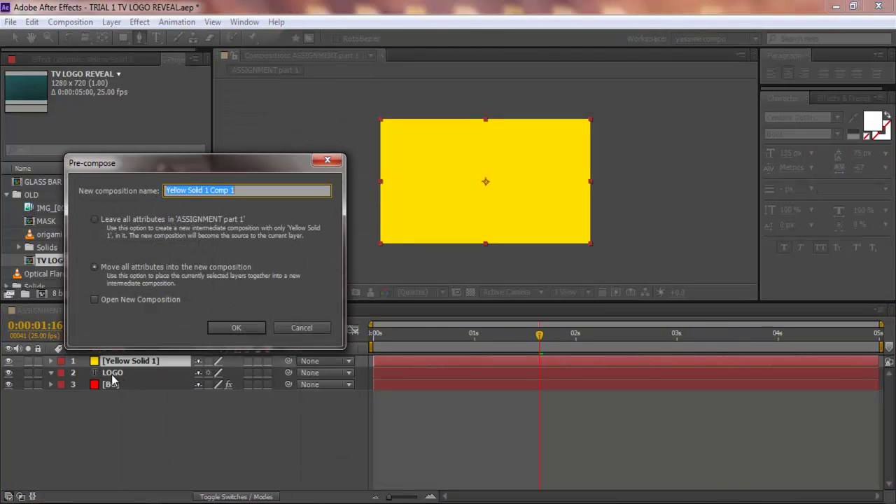
text(MASK ALPHA)
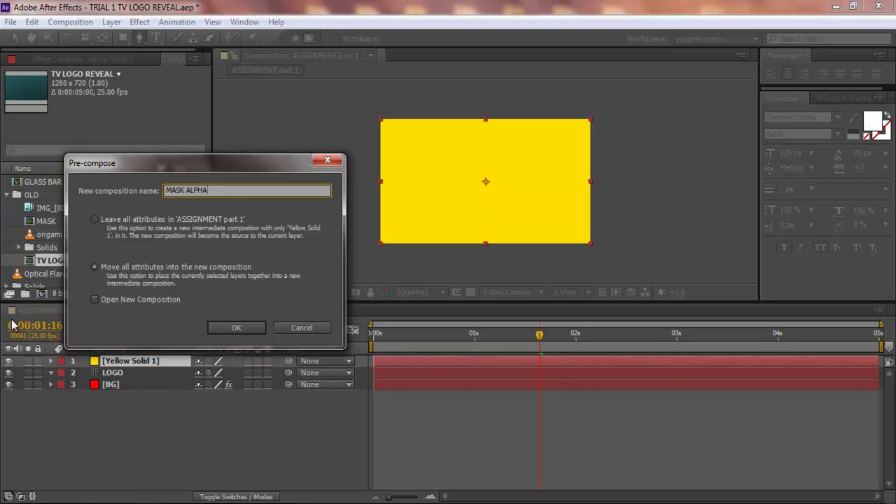
click(224, 326)
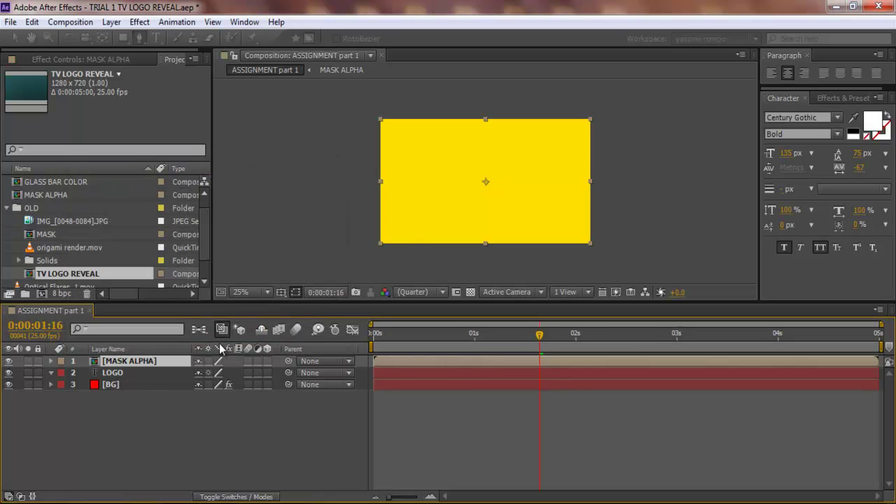
Set the LOGO layer's track matte to Alpha Matte using the MASK ALPHA layer
click(142, 374)
key(F4)
click(274, 373)
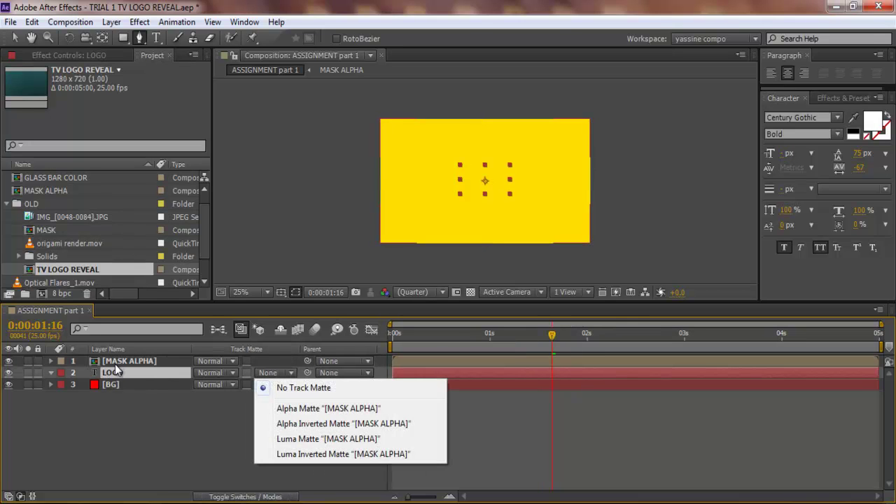
click(316, 410)
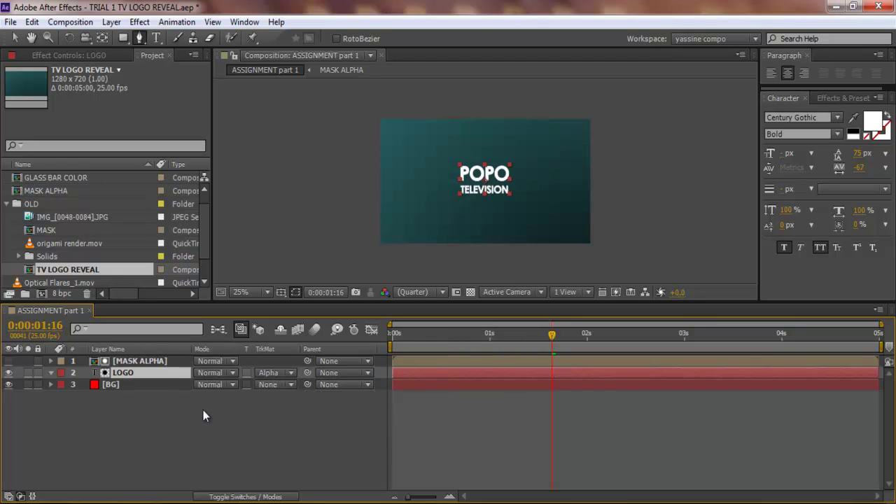
Try resizing the MASK ALPHA layer with the Selection tool over the logo, and undo the change
click(138, 359)
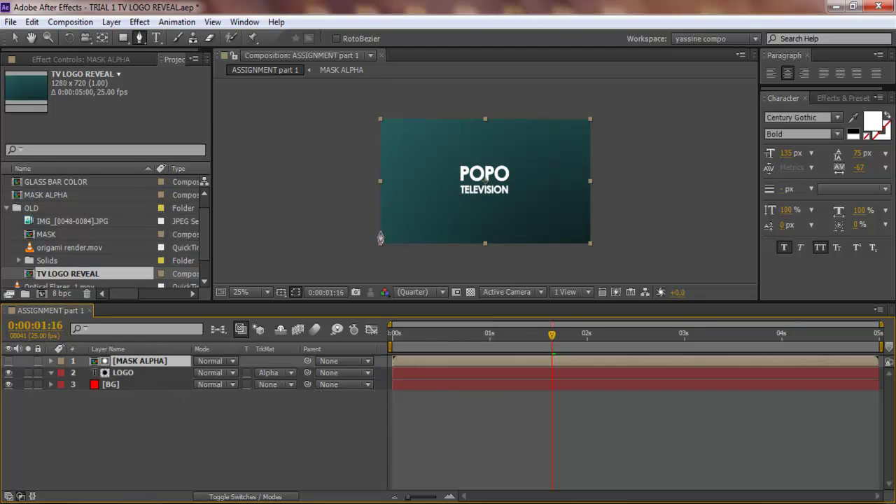
key(v)
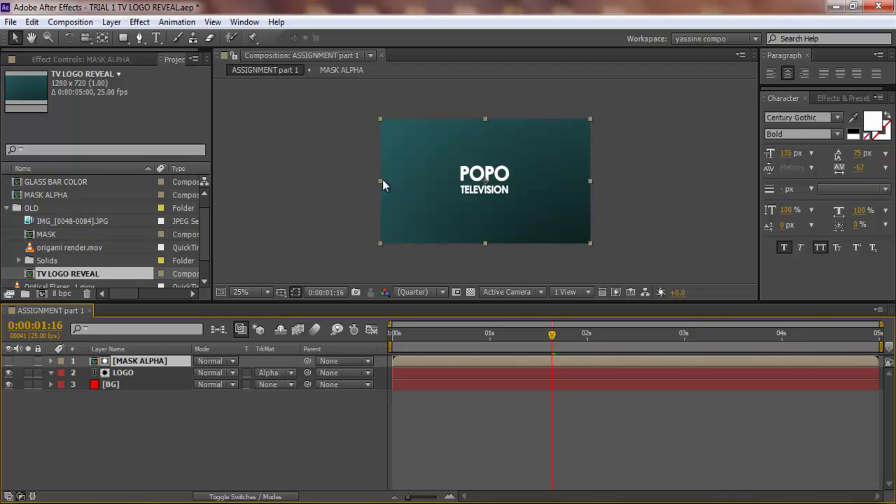
drag(380, 180, 418, 206)
key(ctrl+z)
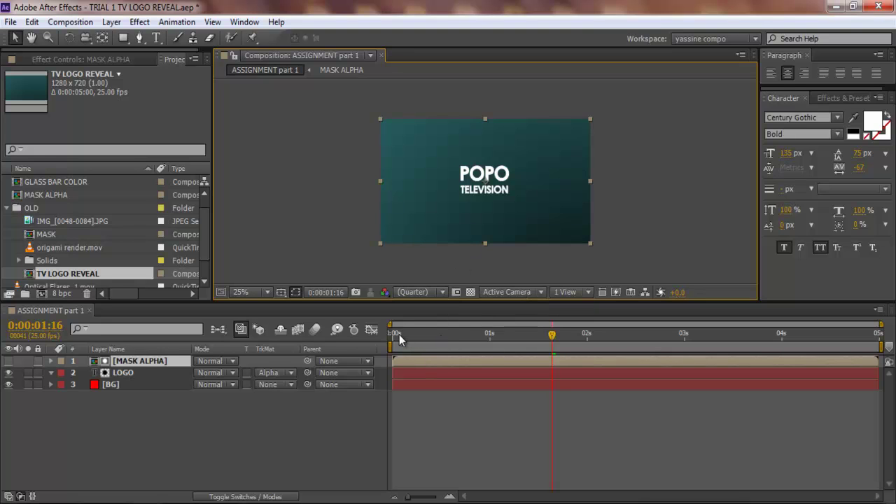
Keyframe the MASK ALPHA layer's Scale at 0:00:01:05 with a width of 0% and a height of 100%
drag(399, 335, 371, 353)
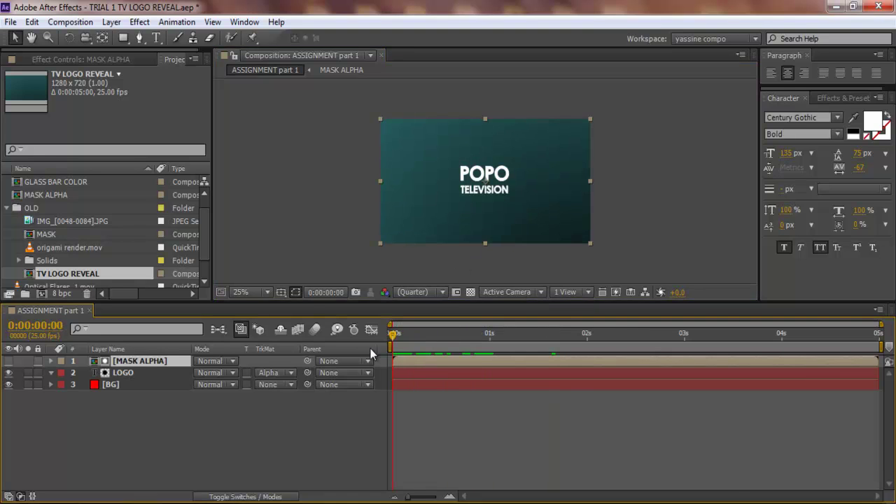
key(space)
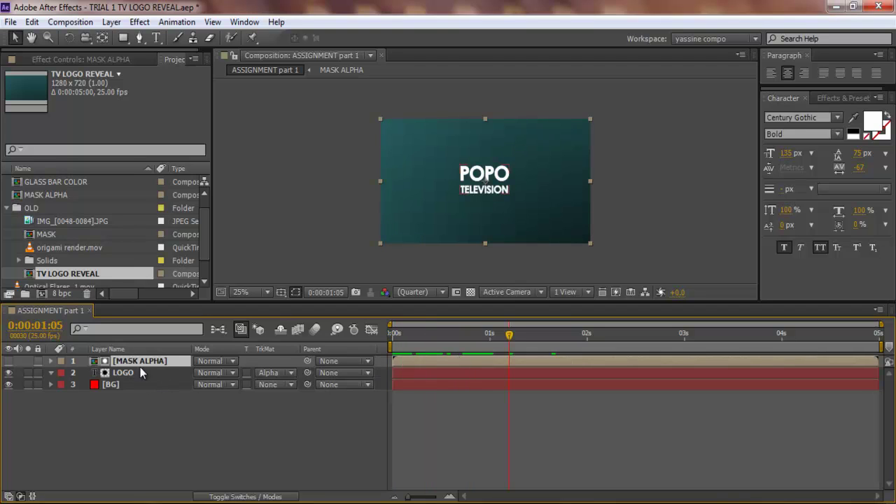
key(s)
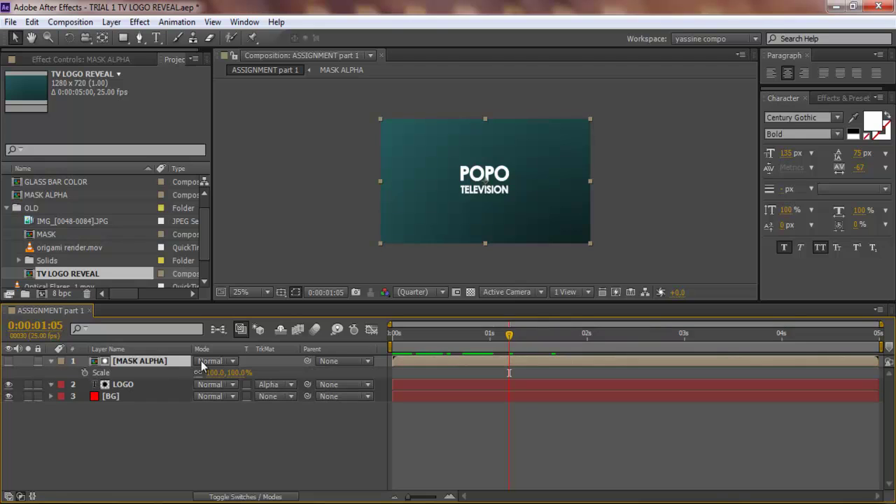
click(85, 373)
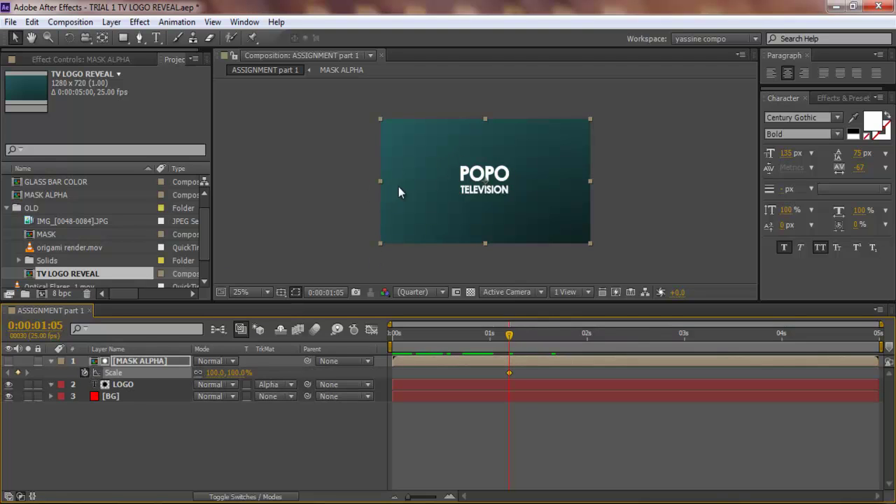
drag(378, 185, 482, 178)
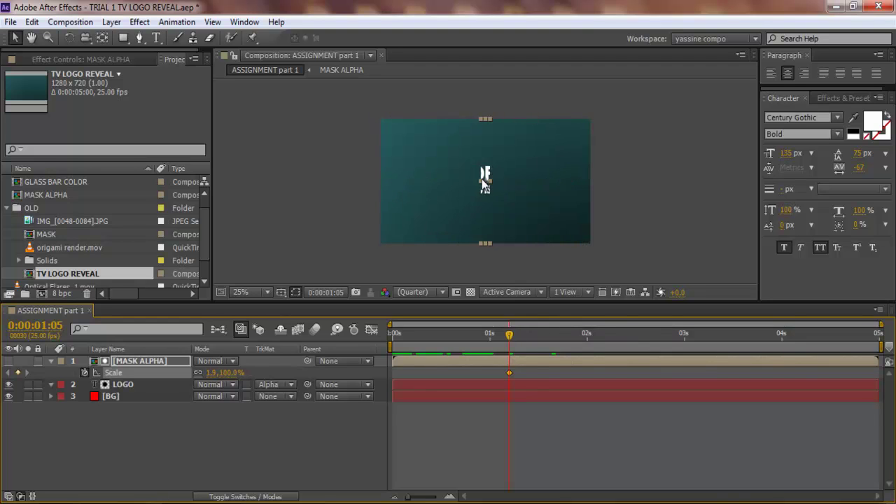
click(211, 372)
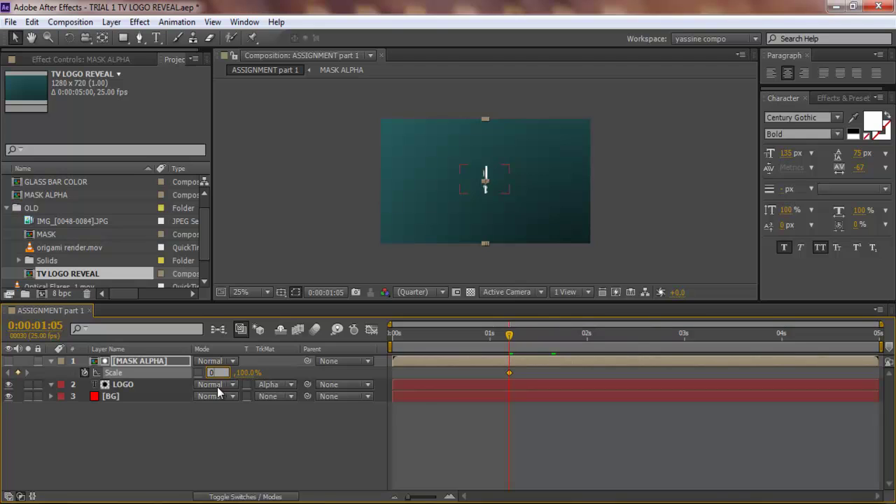
text(0)
key(Return)
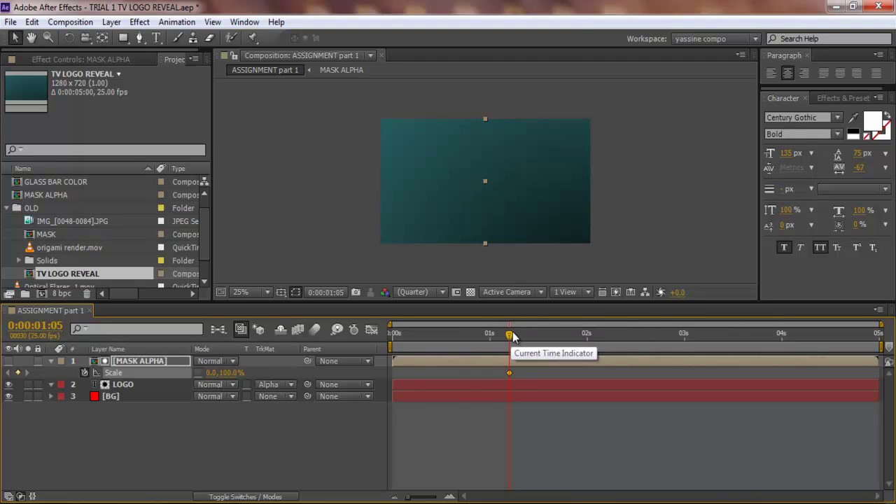
Add a second MASK ALPHA Scale keyframe at 0:00:02:10, setting the width to 36% and keeping the height at 100%
key(space)
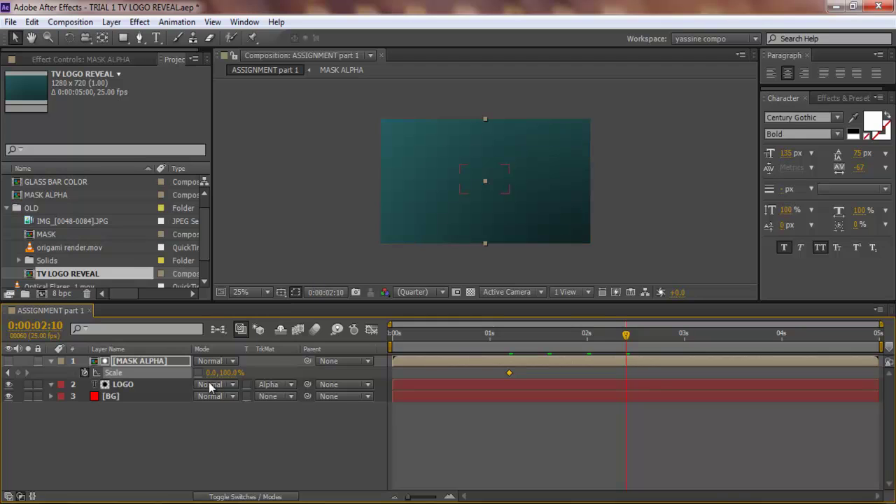
drag(209, 372, 230, 370)
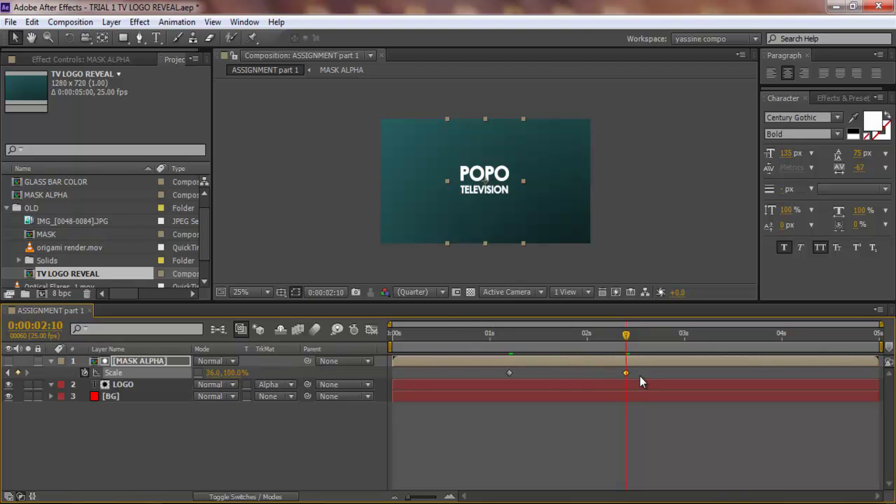
drag(594, 370, 553, 378)
click(278, 503)
Apply Easy Ease to the Scale keyframe at 0:00:02:10 and play back the logo reveal
right_click(627, 374)
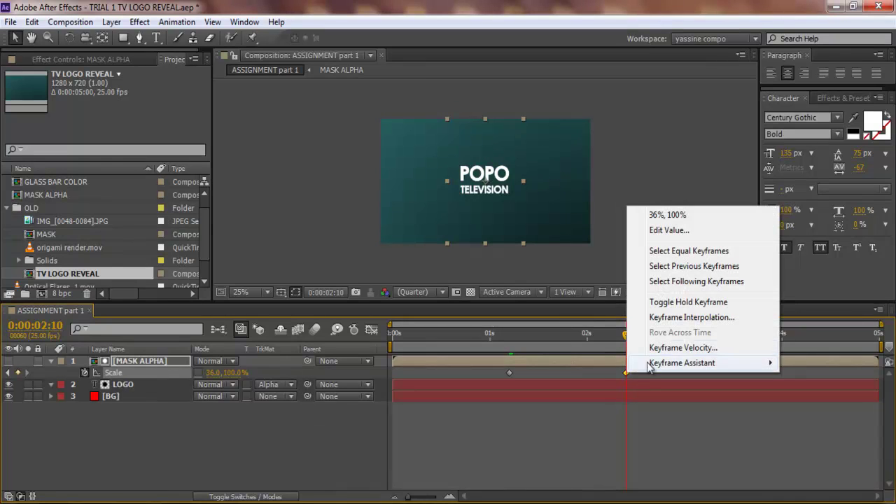
mouse_move(700, 367)
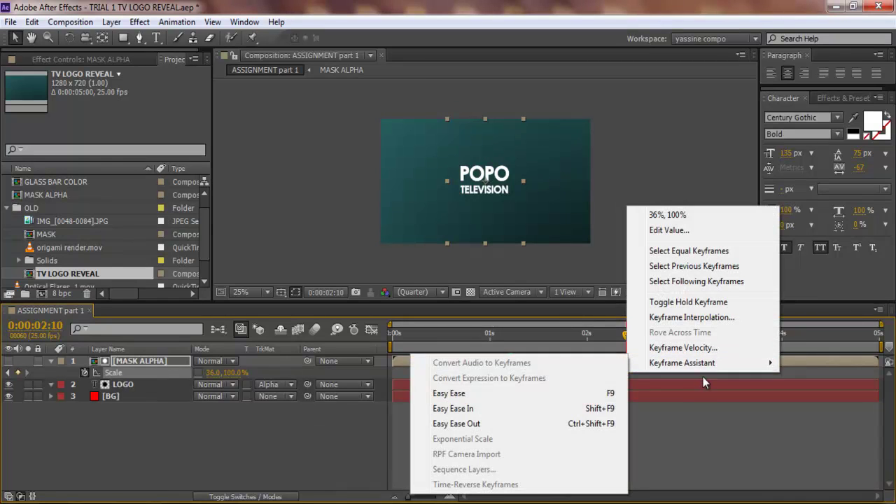
click(608, 393)
drag(627, 336, 504, 338)
key(space)
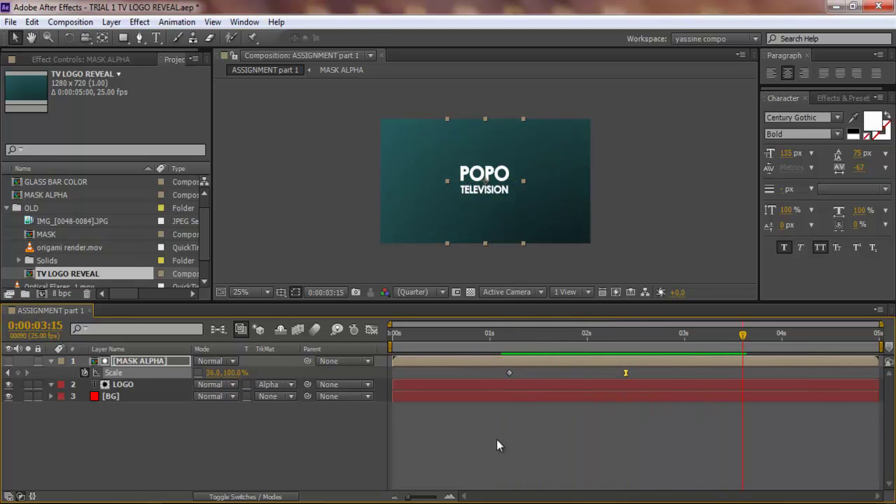
key(space)
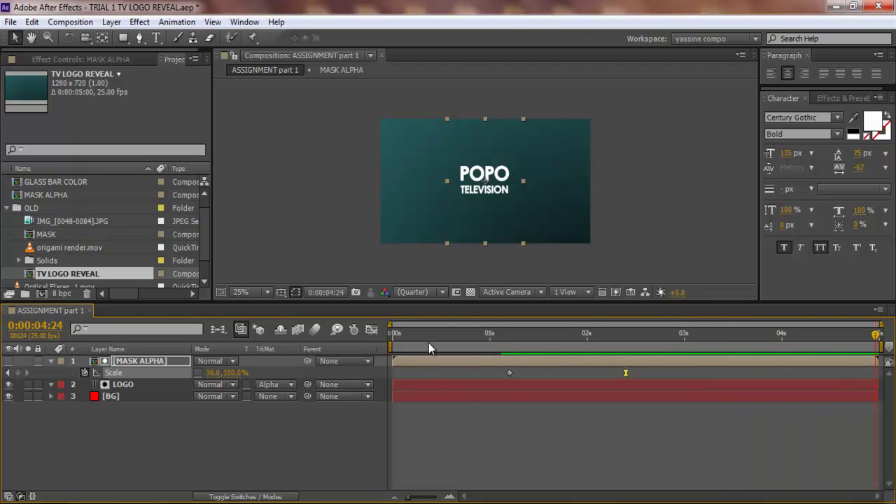
Play back the logo reveal starting from 0:00:01:00 to check the matte's opening
drag(428, 342, 489, 336)
key(space)
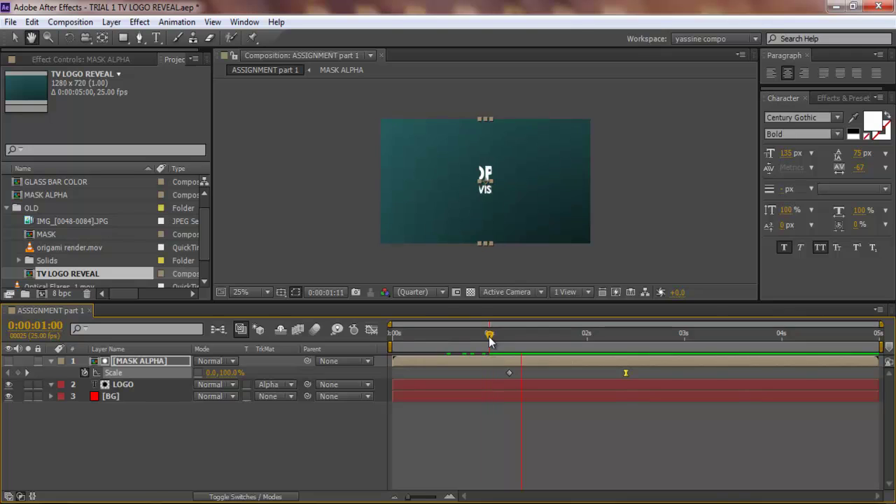
key(space)
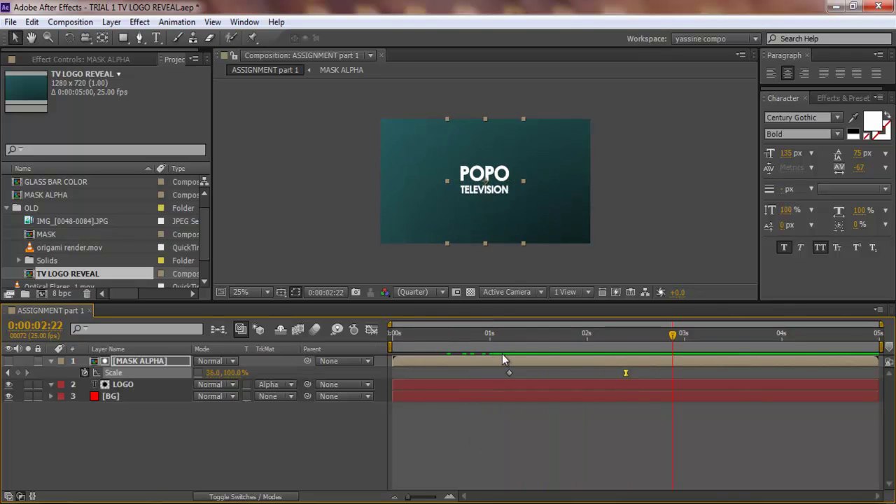
Set the MASK ALPHA layer's Rotation to -30°
key(r)
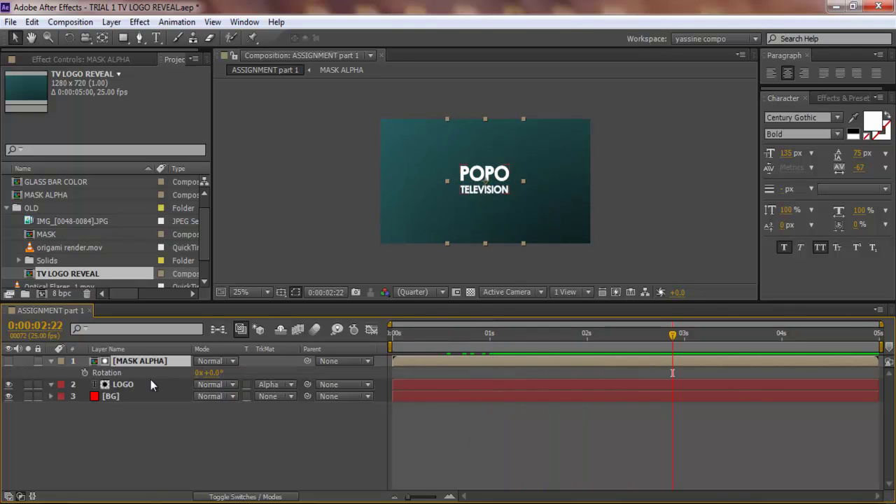
click(212, 373)
text(-30)
key(Return)
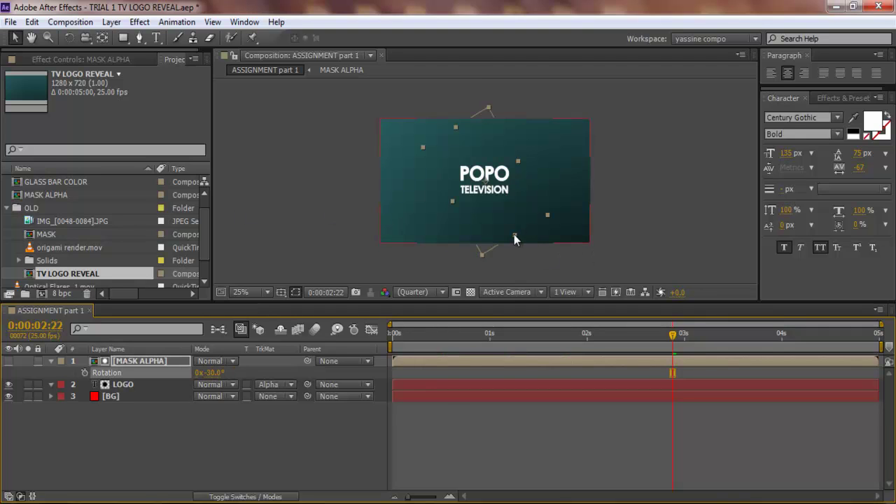
Try stretching the MASK ALPHA layer lengthwise at 0:00:02:22, and delete the extra Scale keyframe there
drag(514, 234, 545, 286)
click(545, 285)
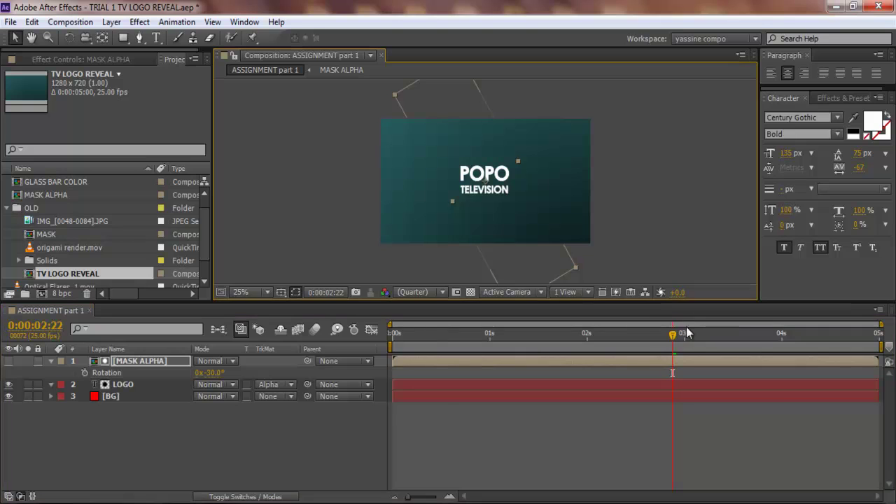
drag(669, 337, 605, 337)
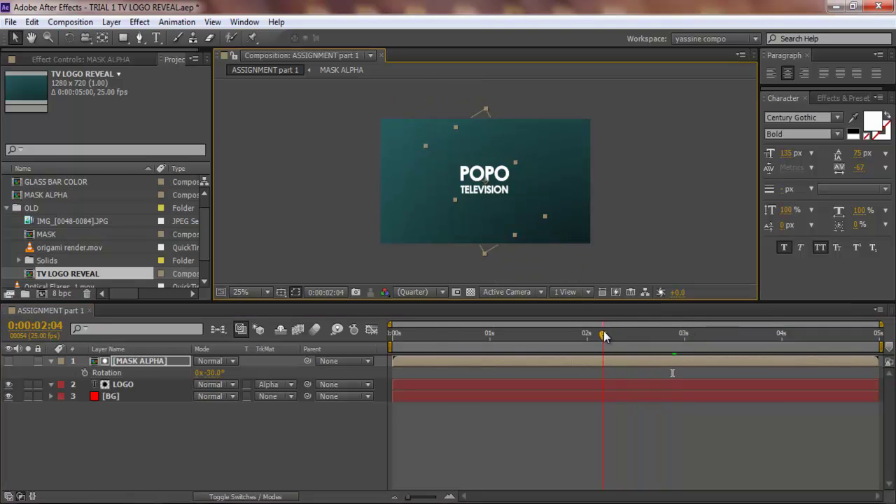
key(s)
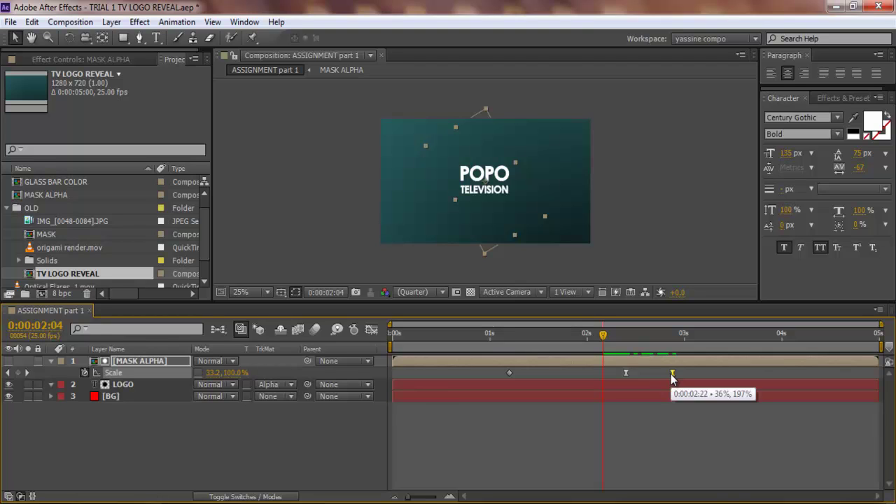
key(Delete)
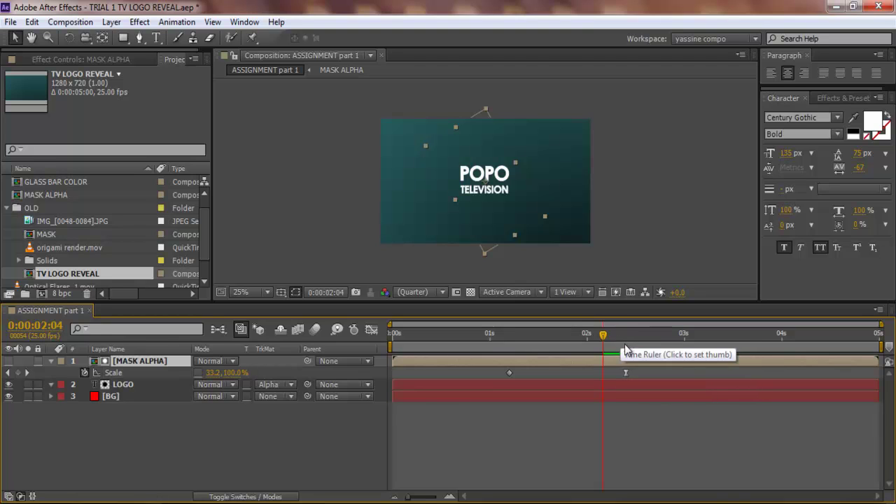
At 0:00:02:10, select both MASK ALPHA Scale keyframes and stretch the tilted matte to a height of 207.5%
click(626, 347)
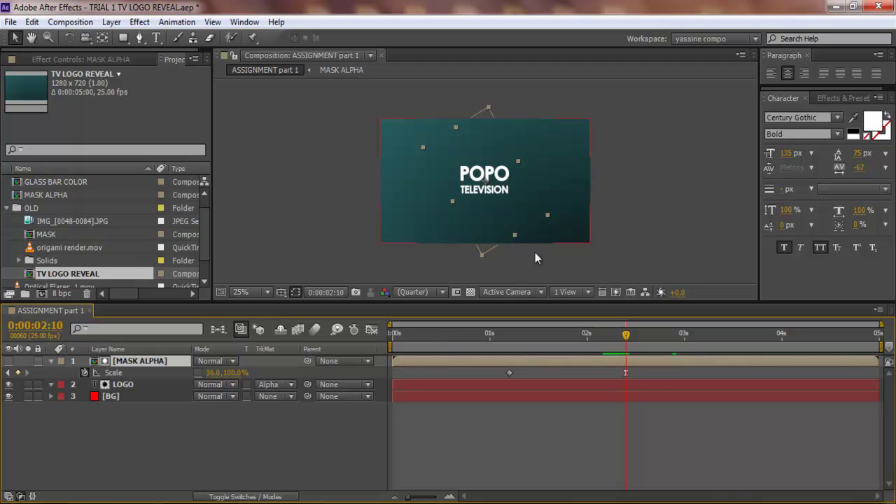
drag(645, 367, 485, 377)
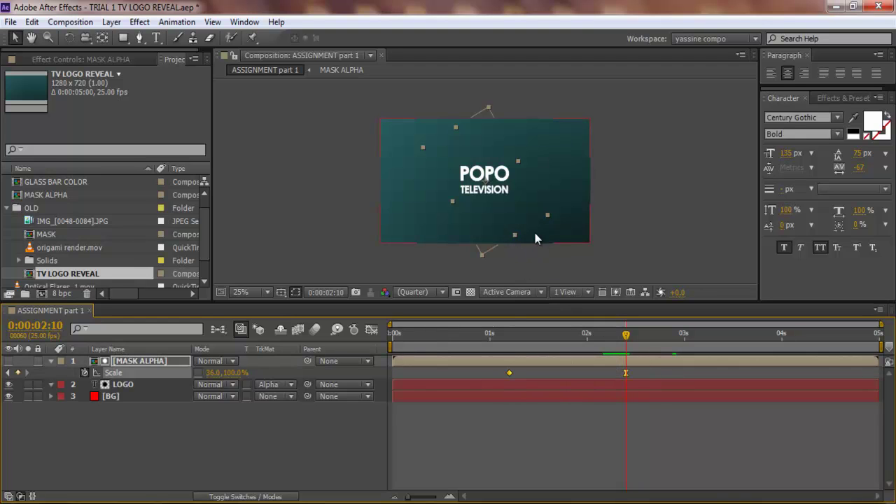
drag(514, 238, 551, 293)
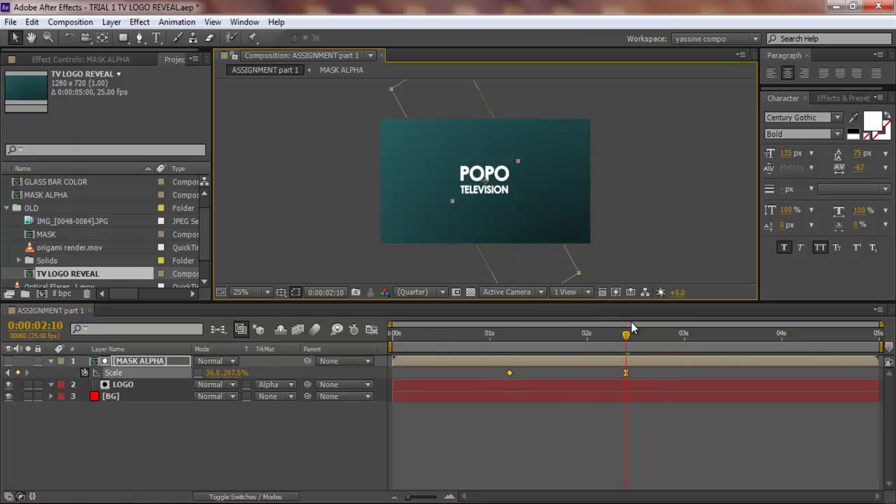
Play back the slanted logo reveal in ASSIGNMENT part 1, and collapse the MASK ALPHA layer's properties
drag(625, 343, 507, 348)
key(space)
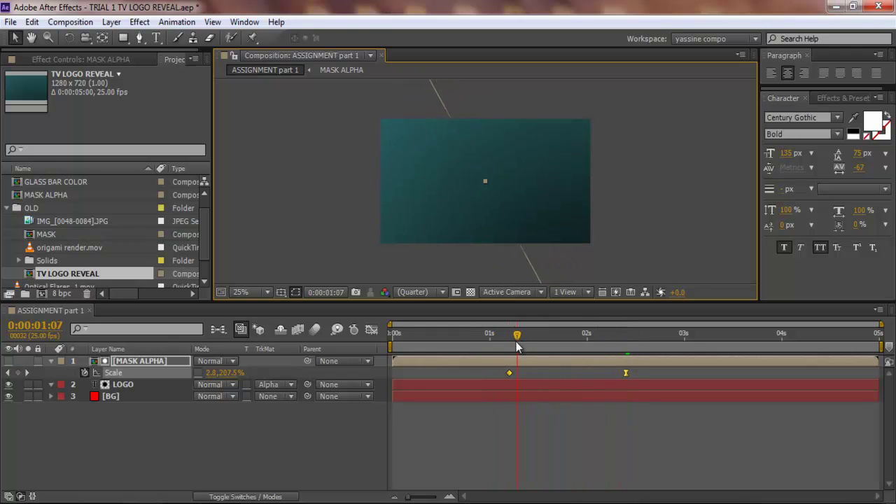
click(149, 462)
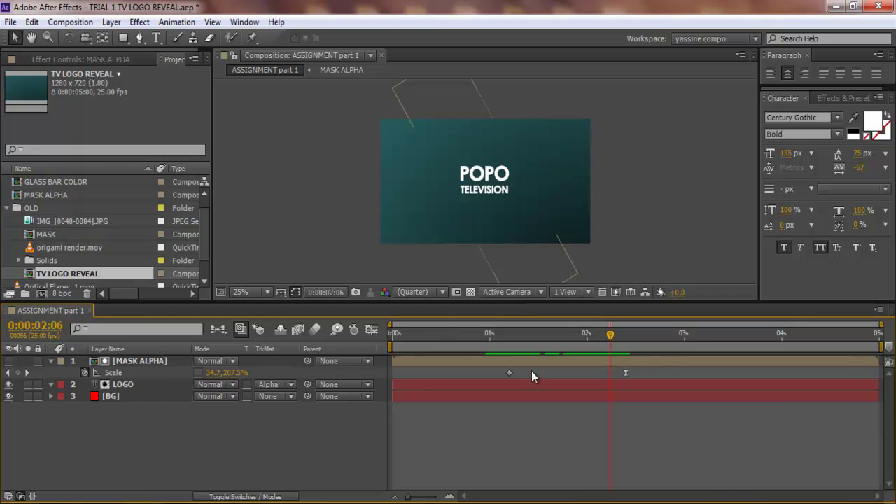
drag(538, 335, 611, 333)
click(50, 361)
Open the TV LOGO REVEAL composition, scrub through its glass-bar animation for reference, and return to ASSIGNMENT part 1
double_click(83, 273)
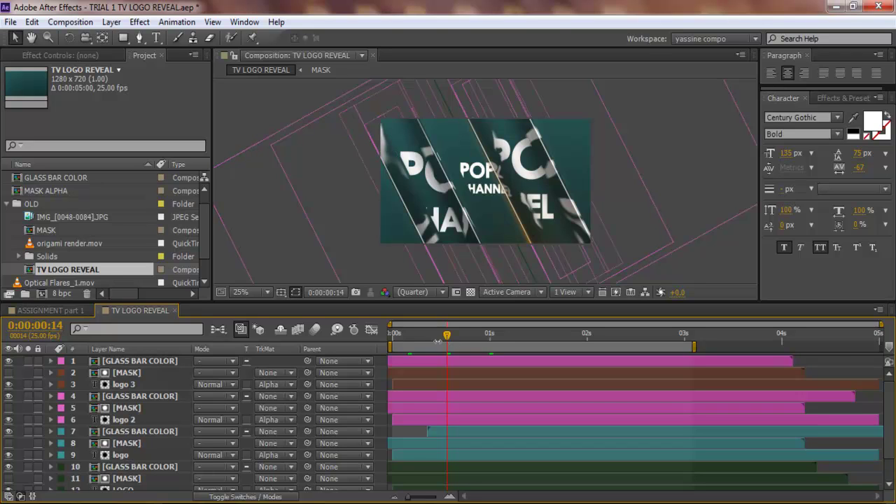
drag(448, 336, 488, 337)
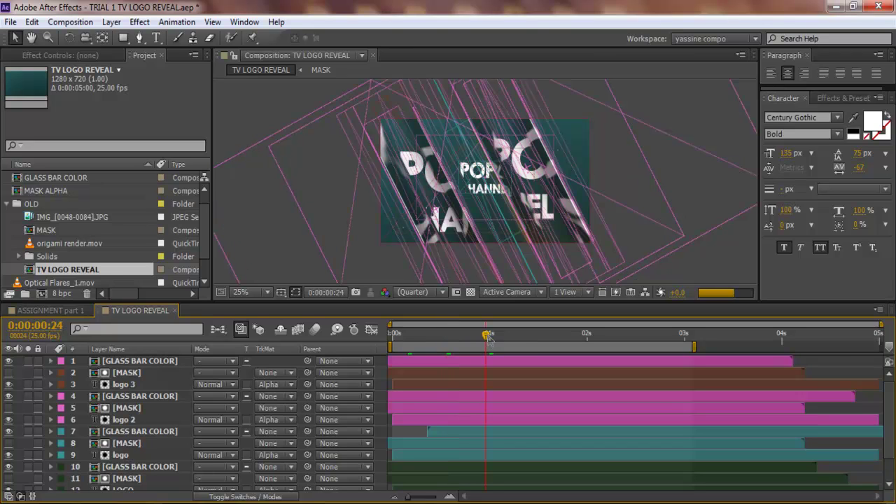
click(520, 334)
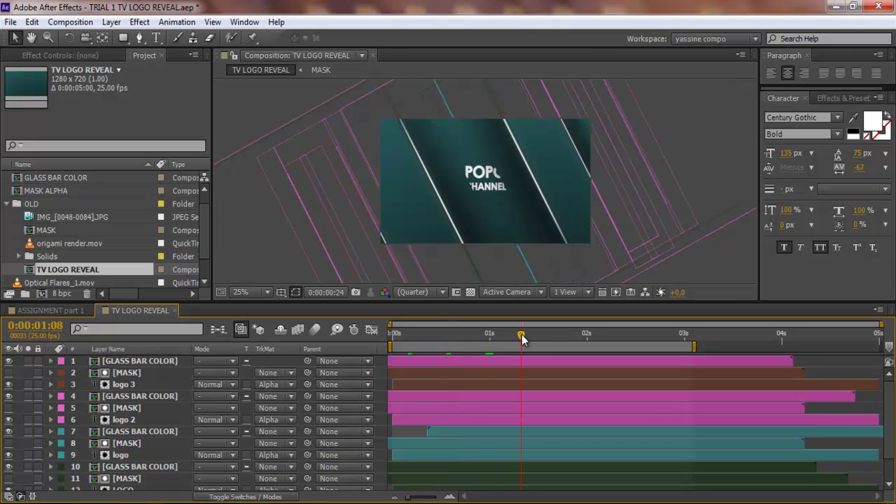
click(568, 334)
click(51, 310)
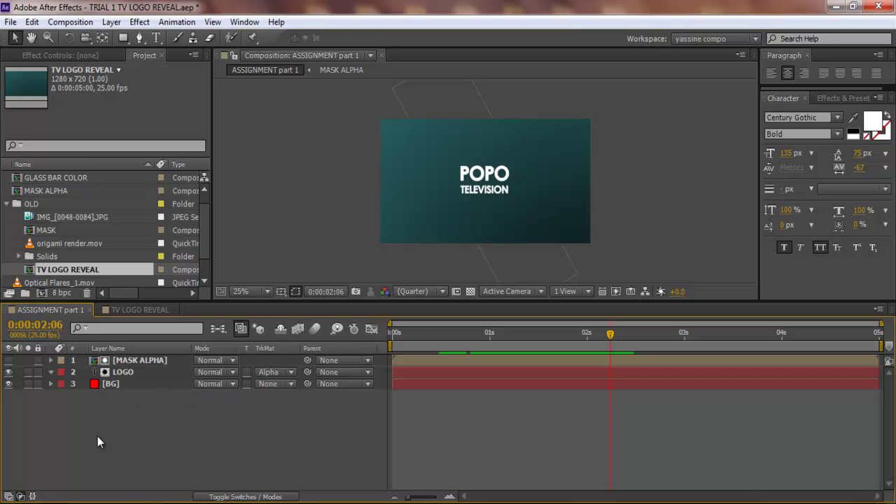
Collapse the OLD folder and create a new 1280 x 720, 25 fps, five-second composition named GLASS EFFECT
right_click(110, 422)
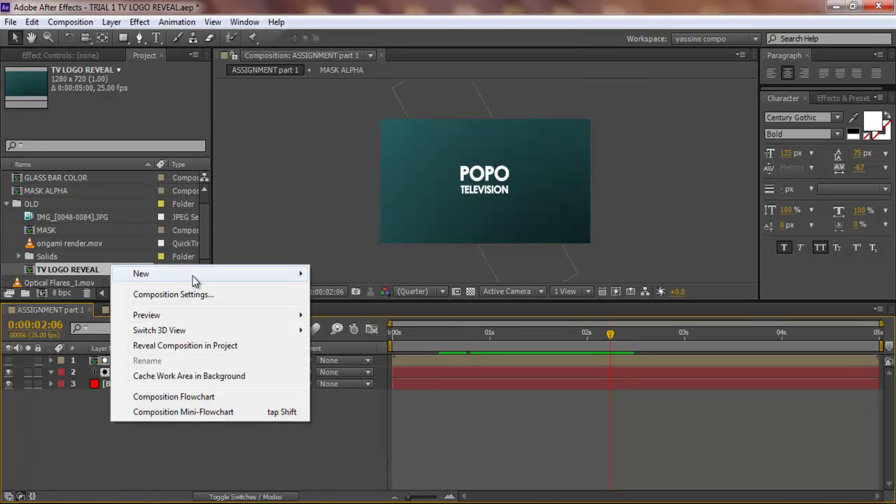
click(83, 417)
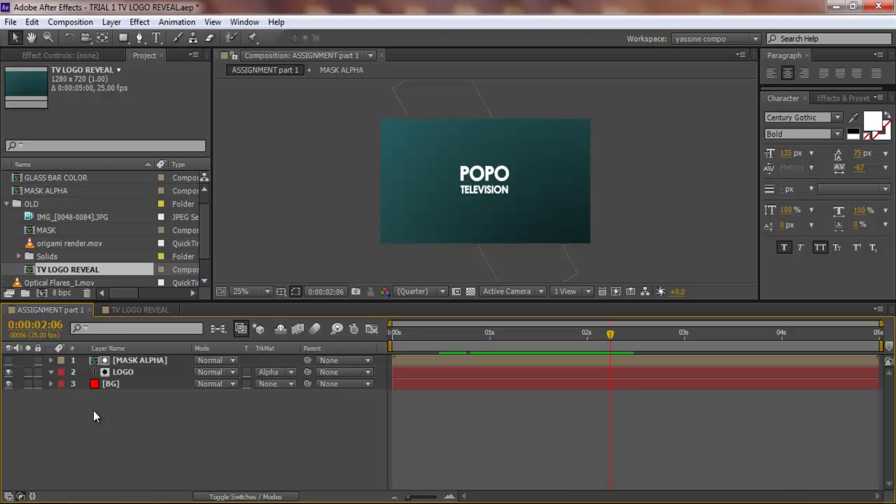
click(8, 204)
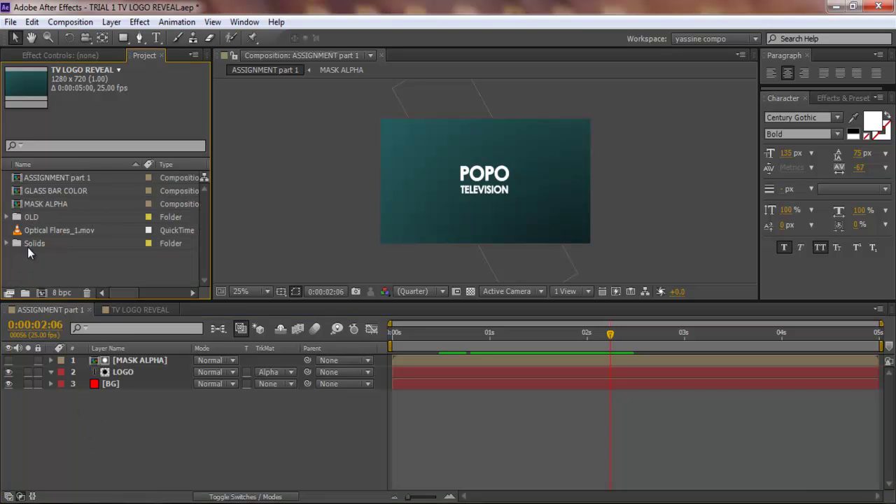
right_click(40, 260)
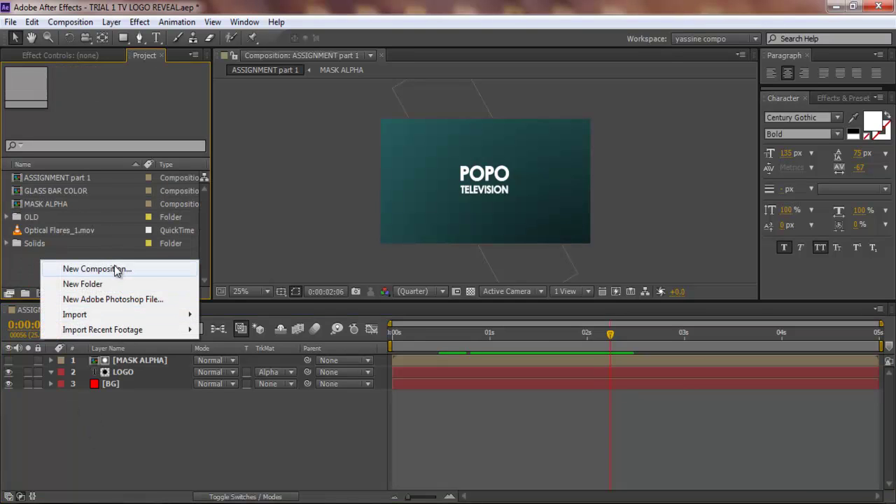
click(97, 269)
text(GLASS EFFECT)
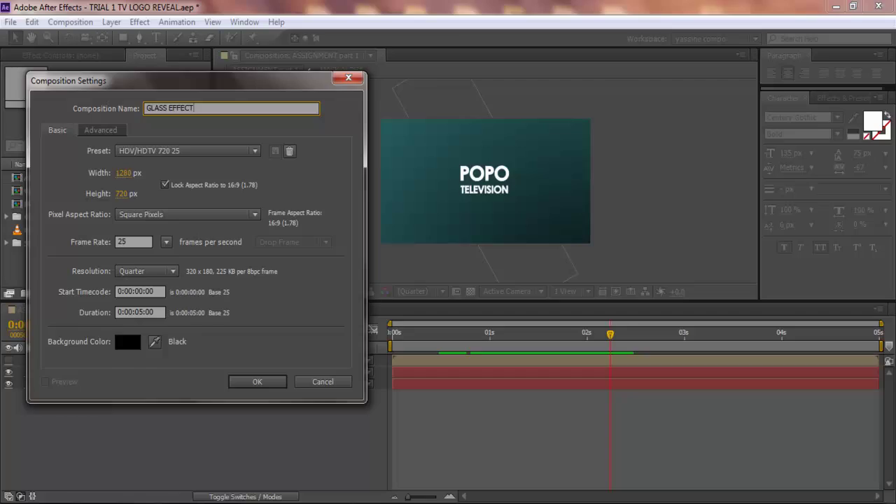
key(Return)
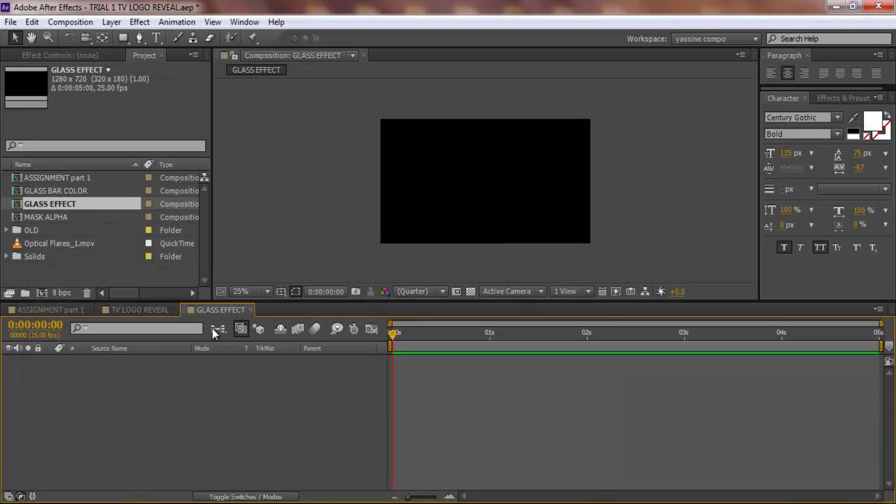
Add Optical Flares_1.mov to the GLASS EFFECT composition as a layer and scrub through its flare animation
click(62, 245)
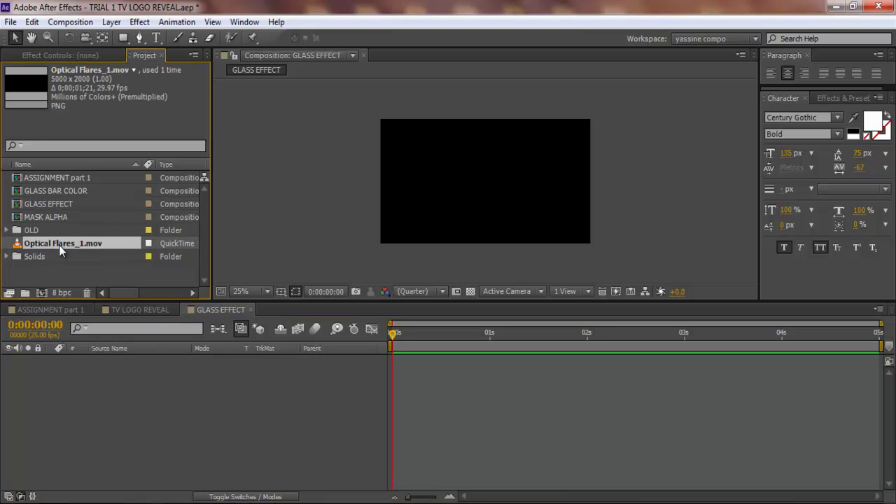
drag(38, 247, 154, 369)
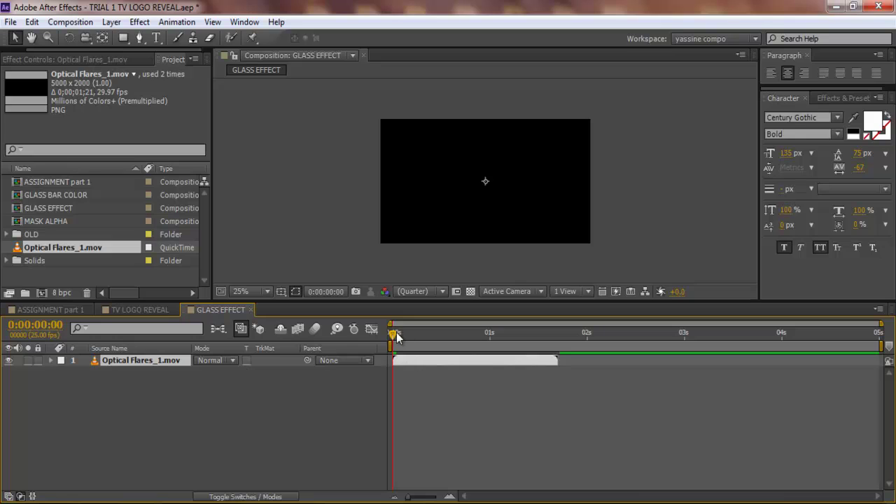
click(475, 336)
click(431, 336)
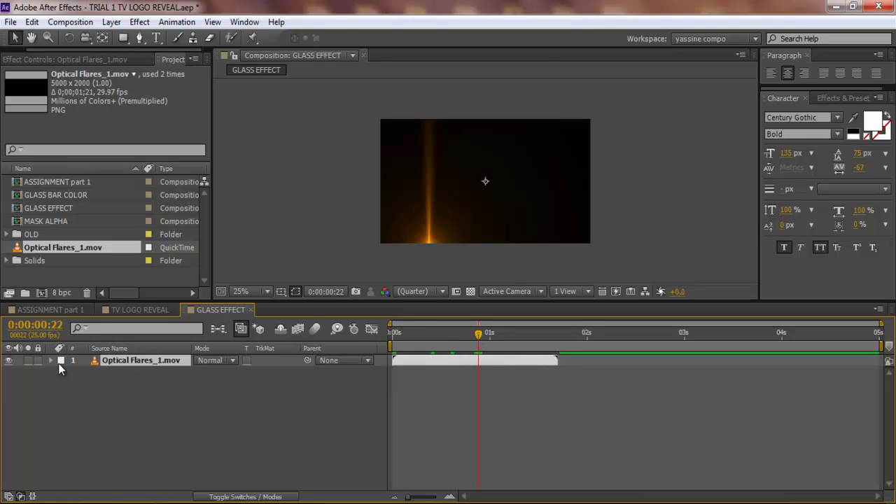
right_click(131, 402)
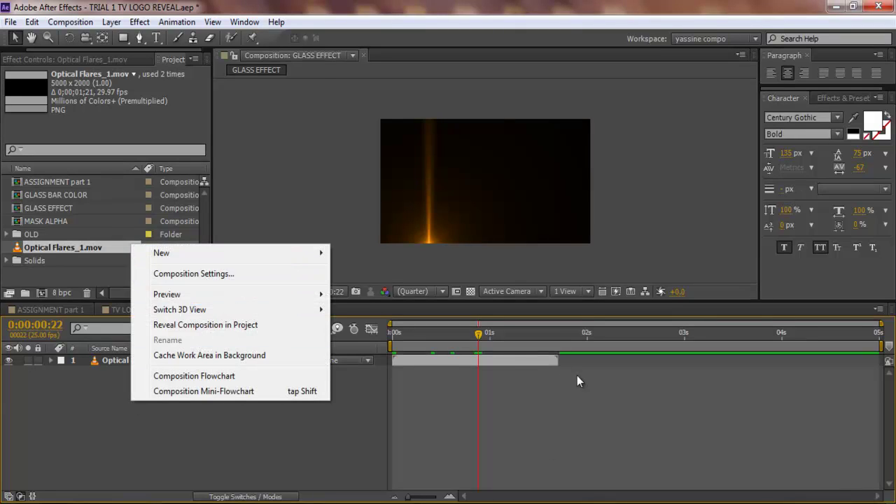
click(500, 335)
click(525, 333)
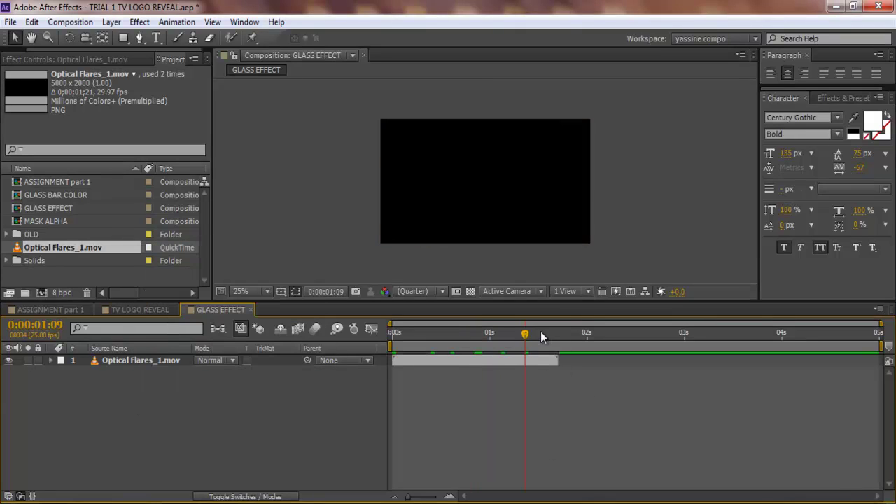
drag(500, 334, 434, 339)
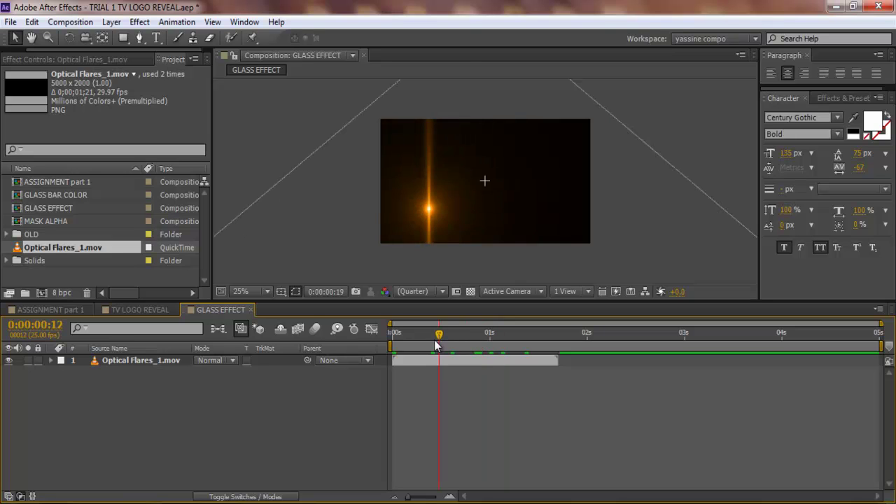
Create a yellow 1280 x 720 solid above the flare footage in GLASS EFFECT
right_click(153, 386)
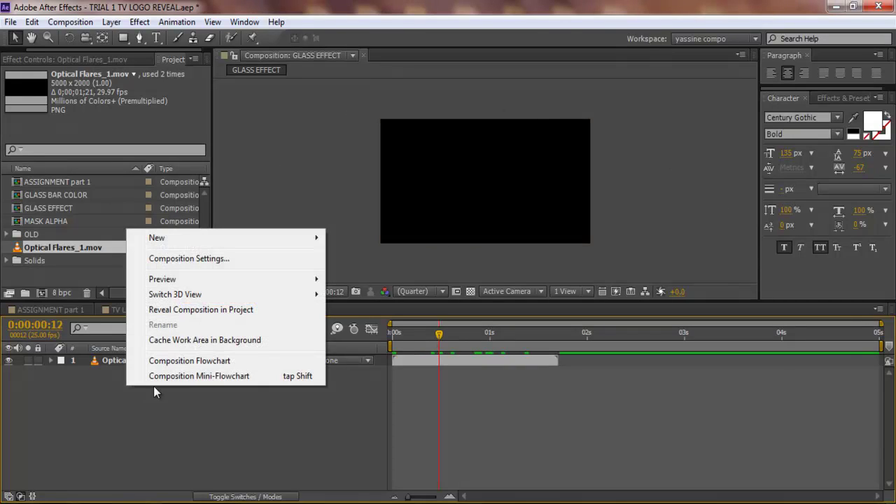
mouse_move(253, 234)
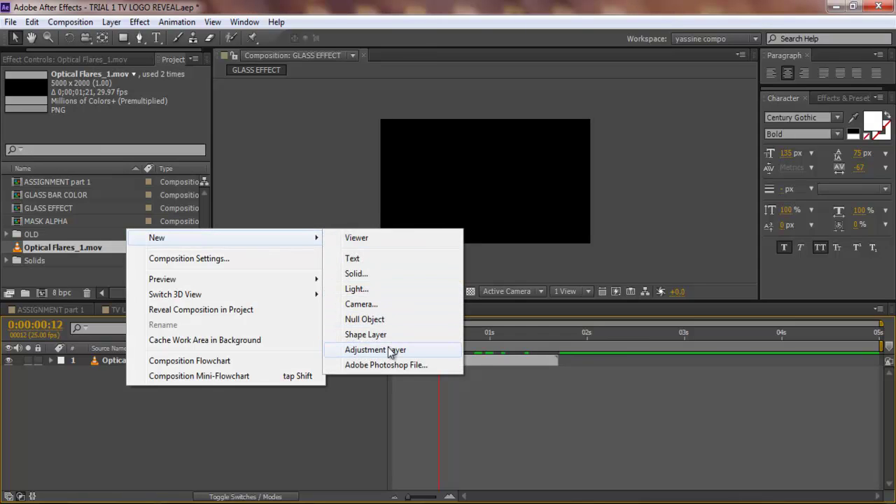
click(374, 275)
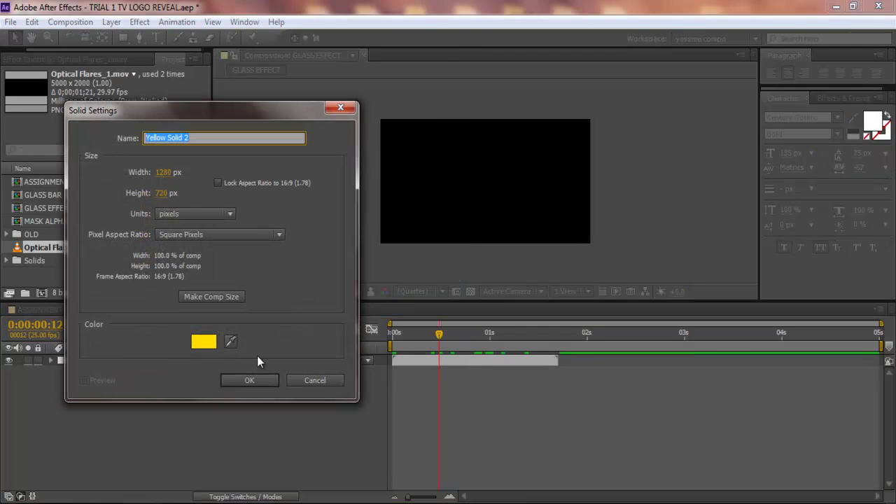
click(245, 379)
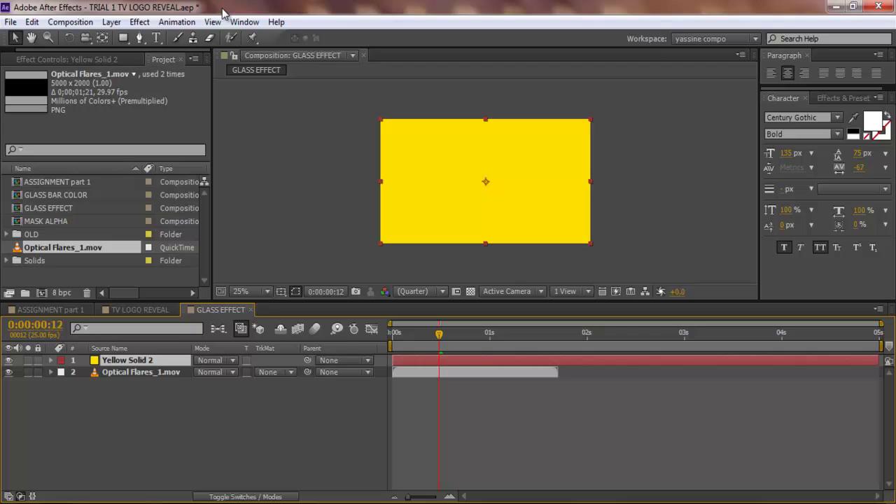
Apply the Video Copilot Optical Flares effect to the yellow solid
click(140, 22)
mouse_move(263, 439)
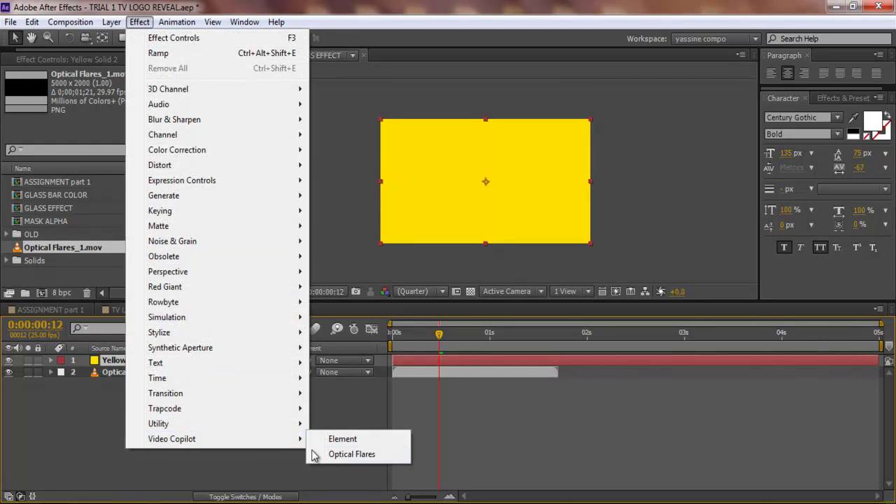
click(340, 453)
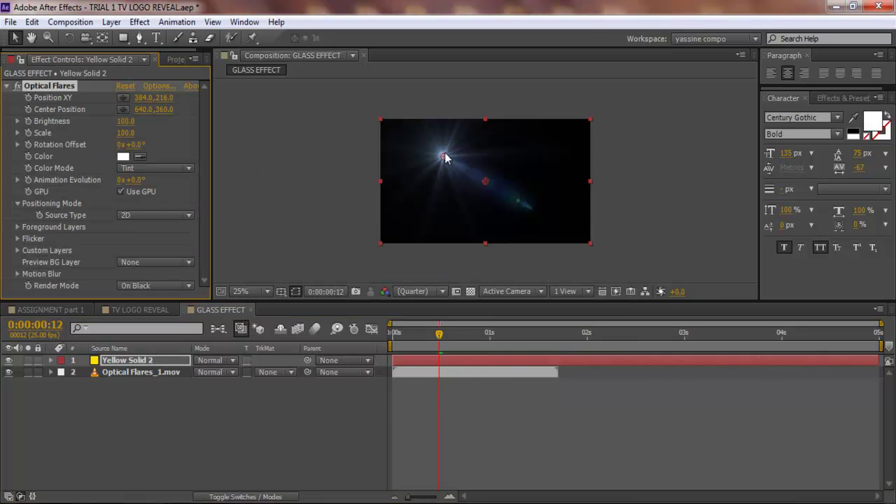
Move the flare to about 348, 32 and load the Tac Light preset from Natural Flares into the Optical Flares effect
drag(446, 157, 437, 125)
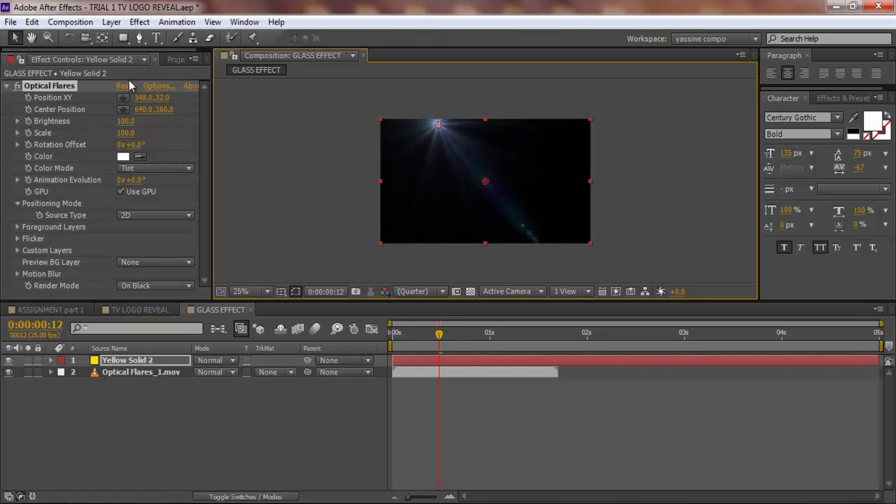
click(154, 87)
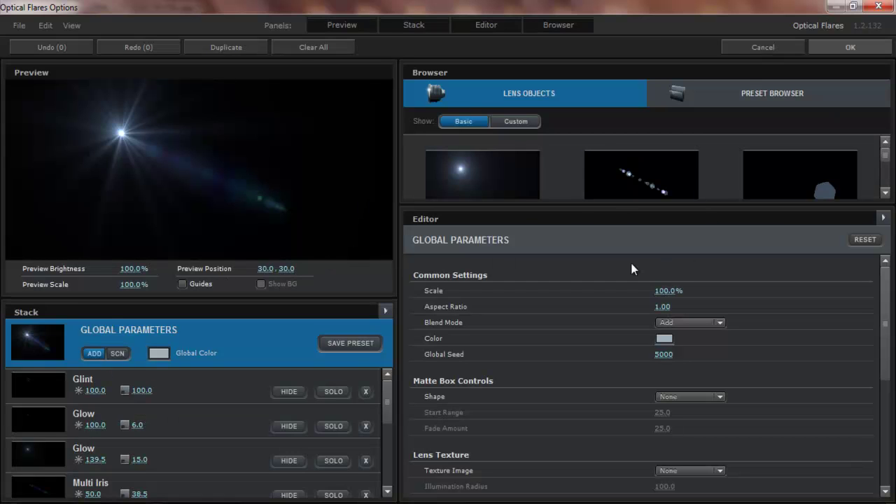
click(773, 99)
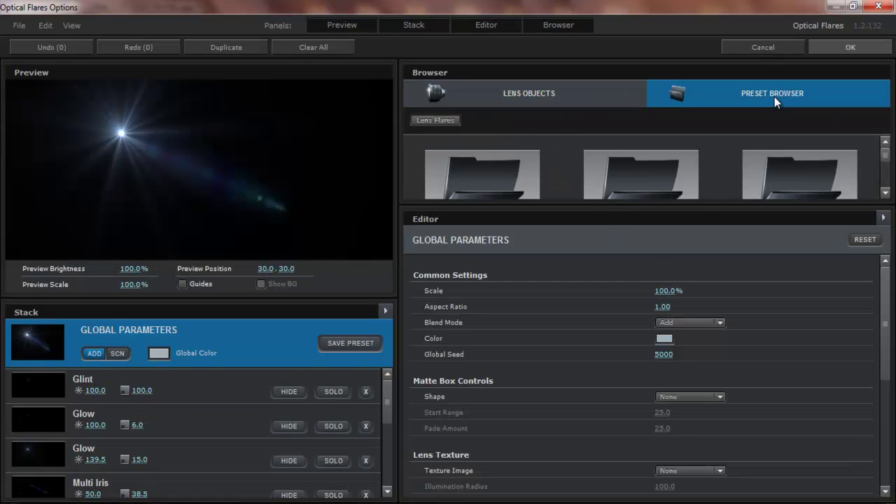
drag(604, 205, 616, 396)
click(509, 269)
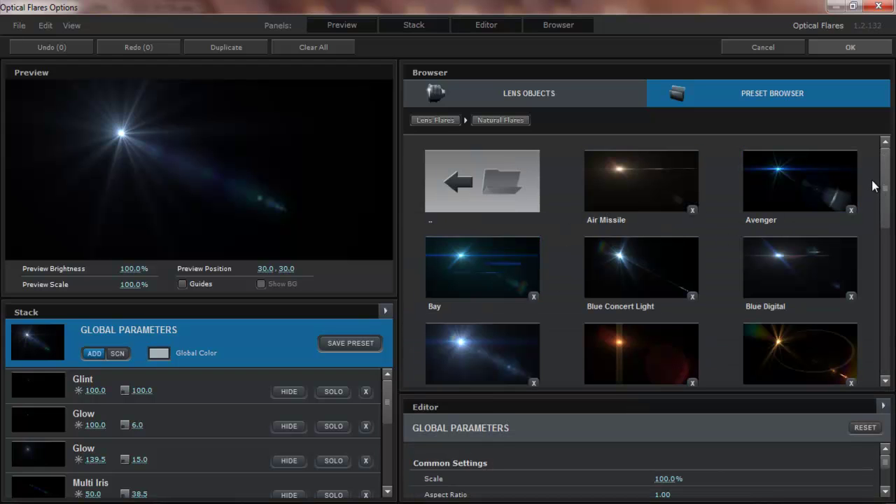
drag(886, 187, 886, 325)
scroll(785, 317, down, 1)
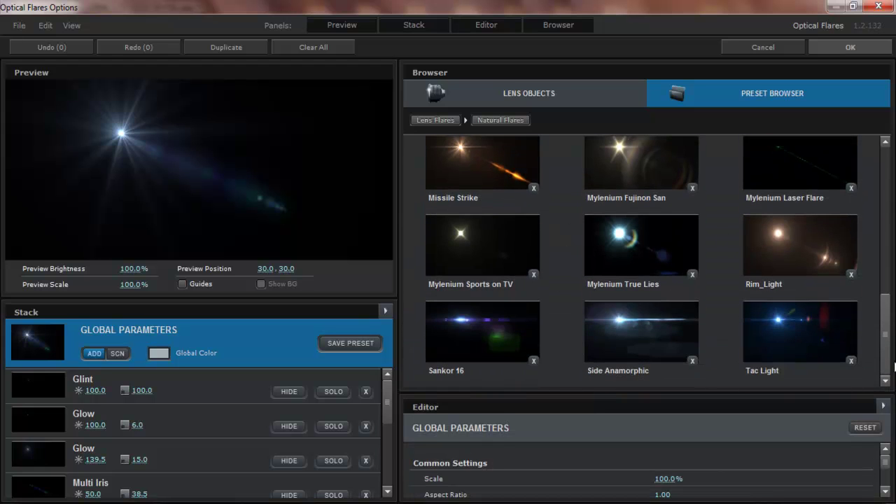
click(785, 317)
click(859, 42)
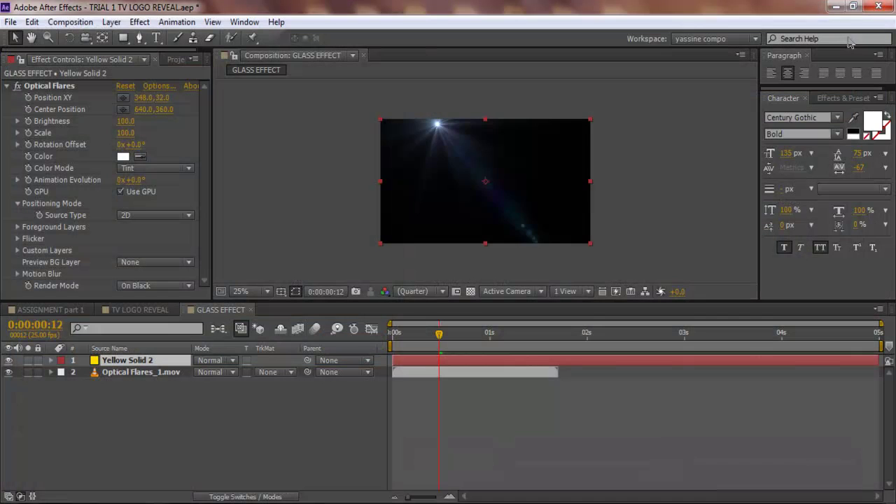
Try out the flare by moving it across the frame and out past its left edge to about -316, 404
click(58, 86)
drag(439, 131, 501, 126)
drag(519, 186, 331, 191)
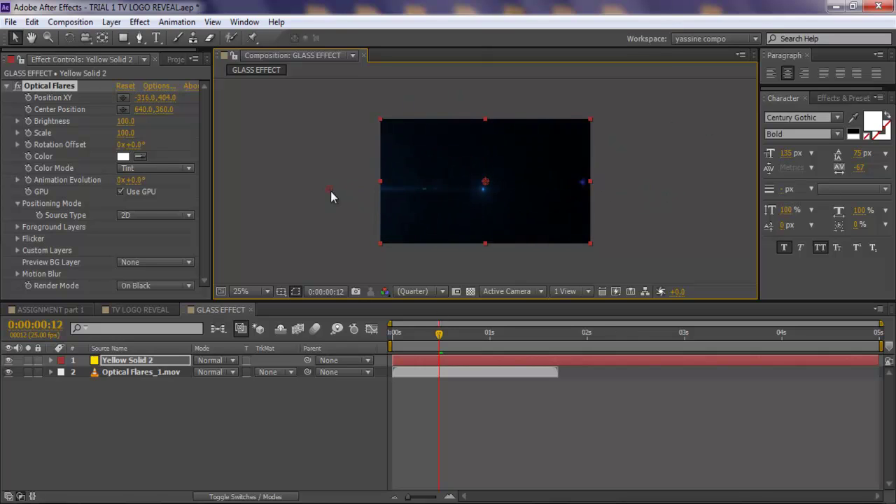
Remove the Optical Flares effect and delete the yellow solid from the GLASS EFFECT composition
key(Delete)
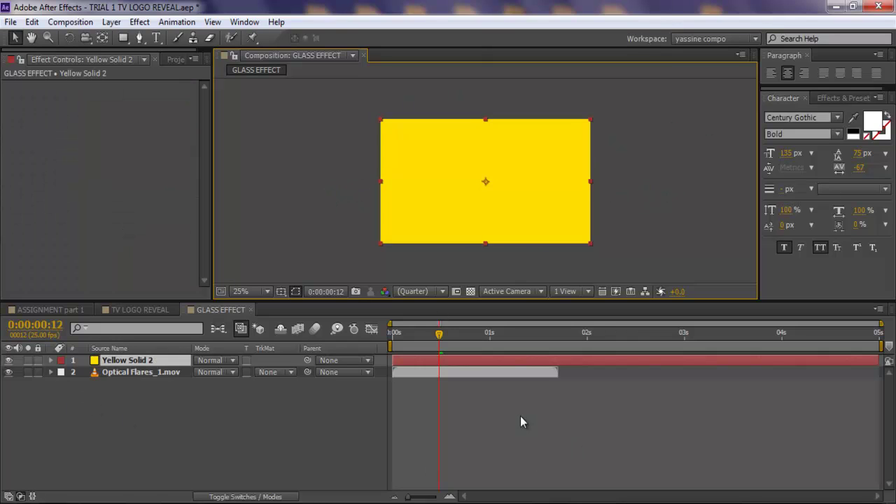
click(144, 388)
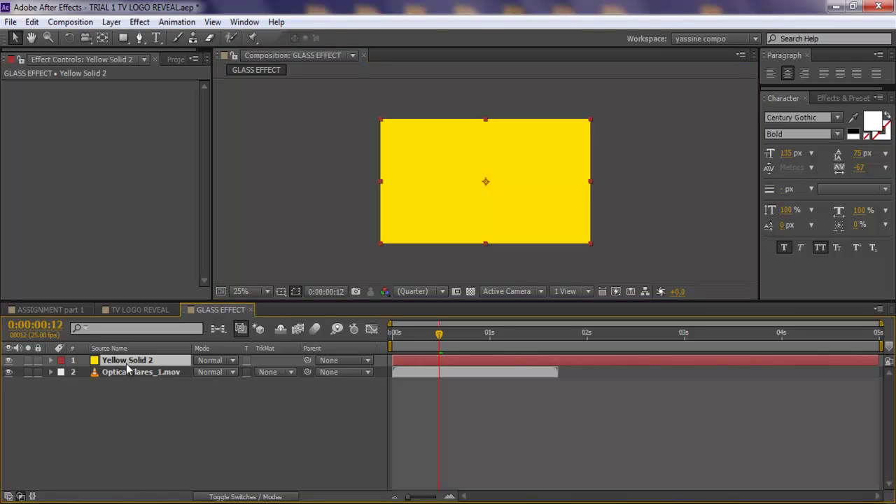
key(Delete)
Scrub the flare footage to 0:00:01:01 and move the Optical Flares_1.mov layer down and slightly right in the frame
drag(405, 337, 416, 338)
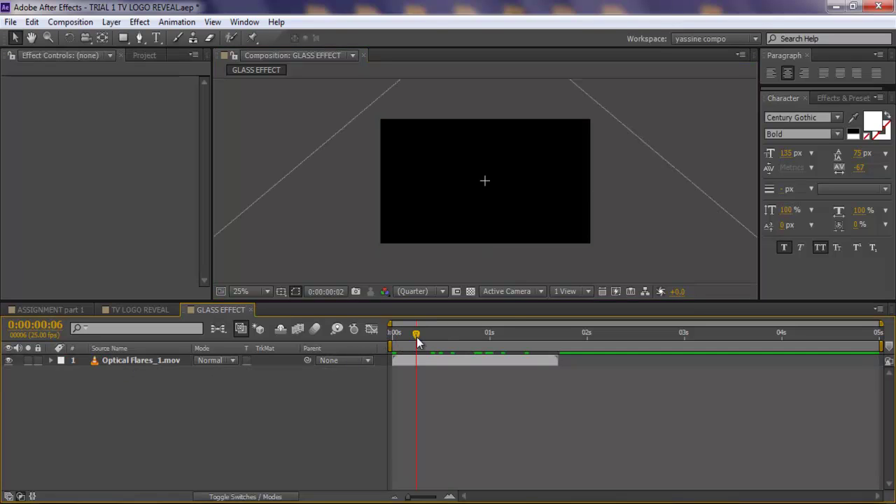
mouse_move(475, 335)
mouse_down()
mouse_move(540, 336)
mouse_move(485, 336)
mouse_up()
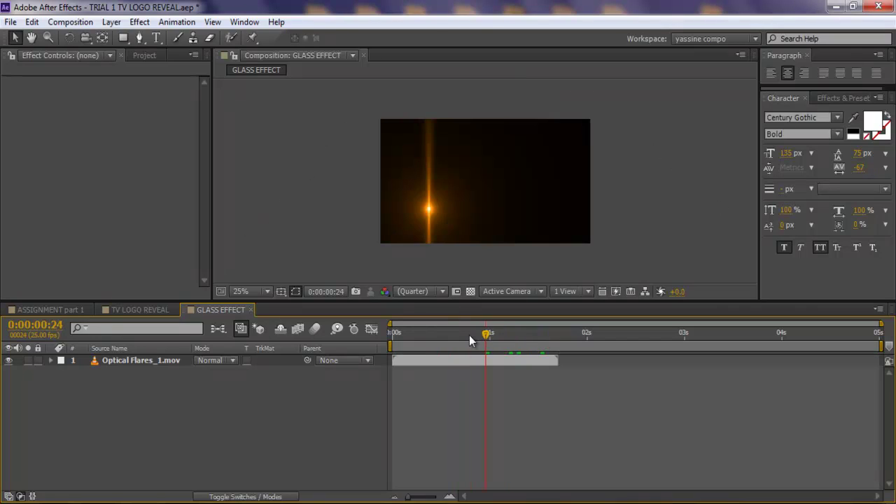
click(469, 335)
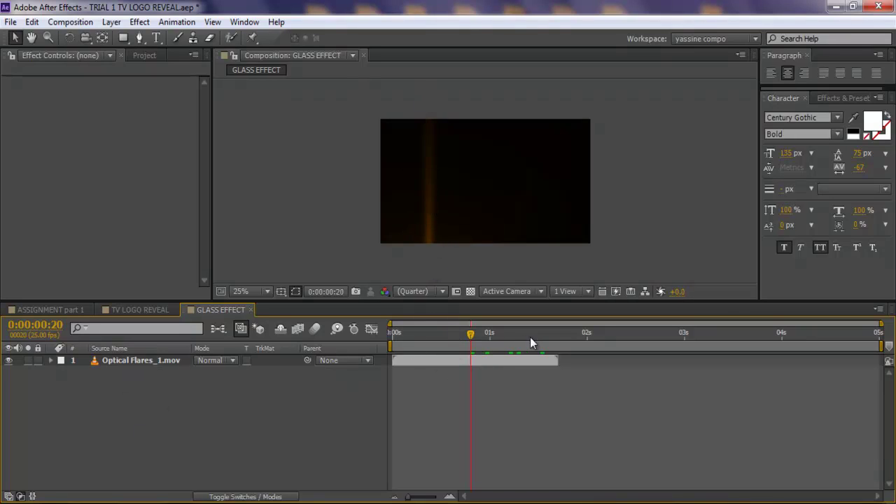
click(479, 341)
click(494, 337)
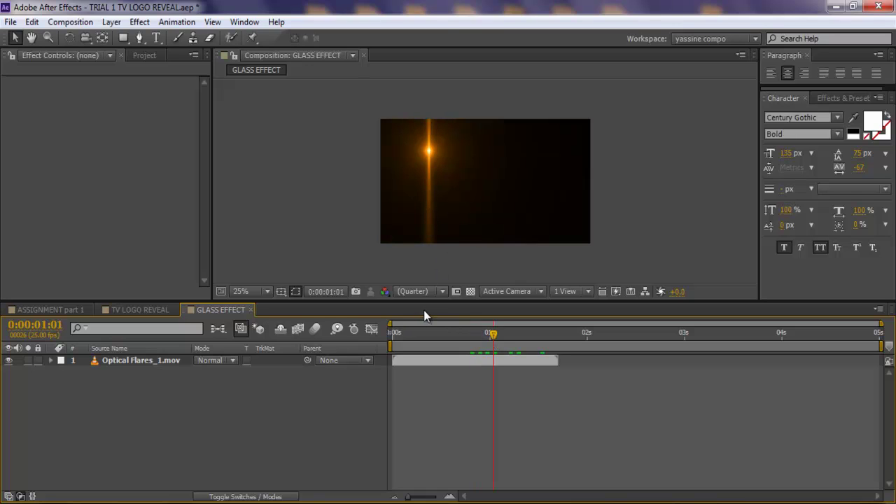
click(457, 361)
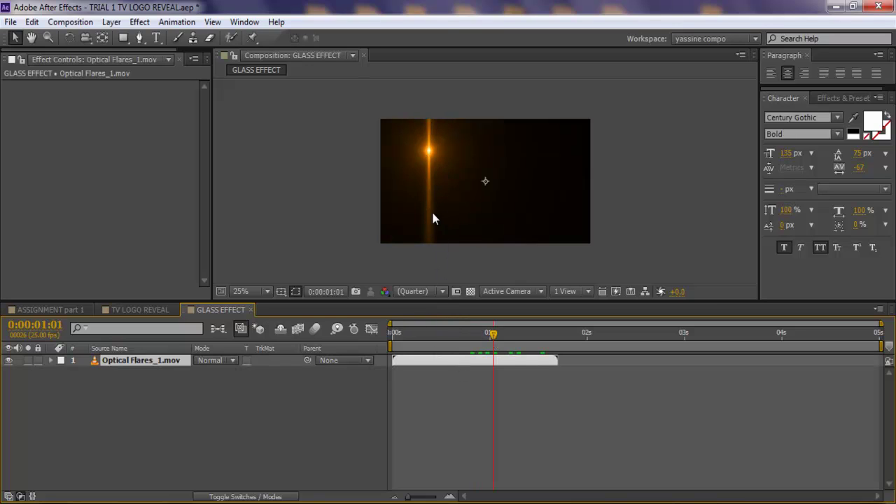
drag(454, 193, 443, 240)
Show the rulers and place two vertical guides, one along the flare streak at 400 px and another at about 810 px
click(281, 291)
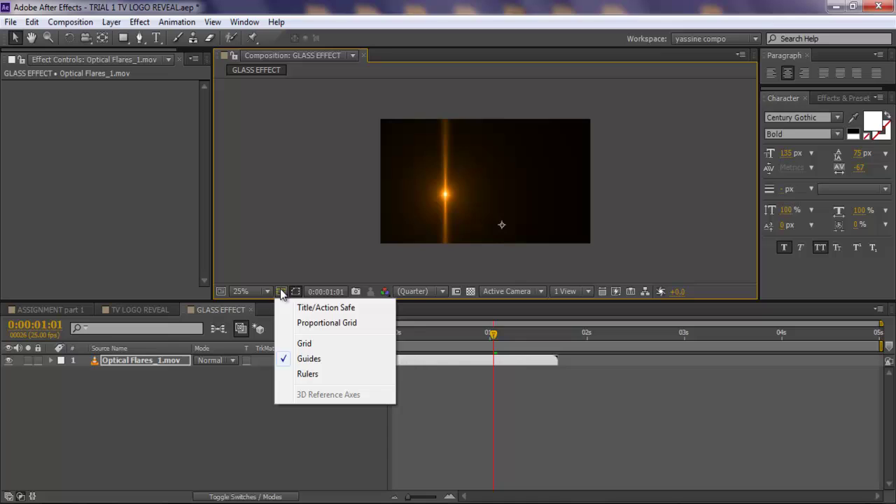
click(303, 375)
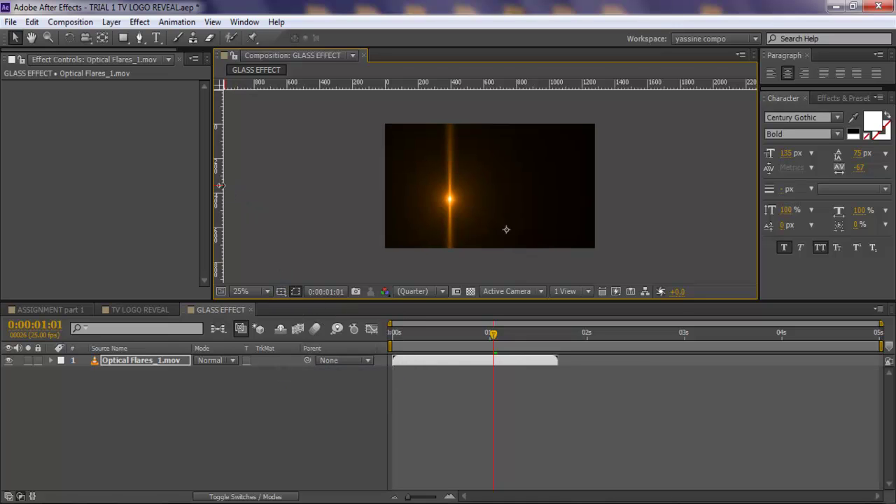
drag(219, 186, 448, 186)
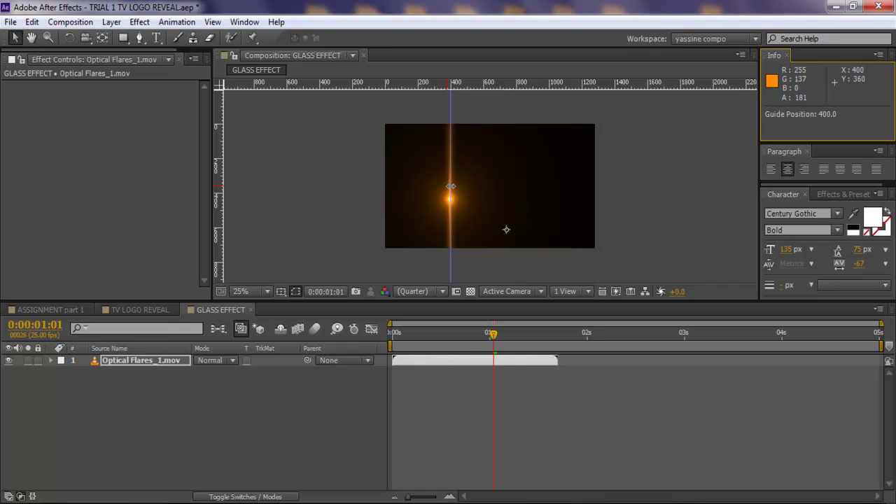
click(425, 361)
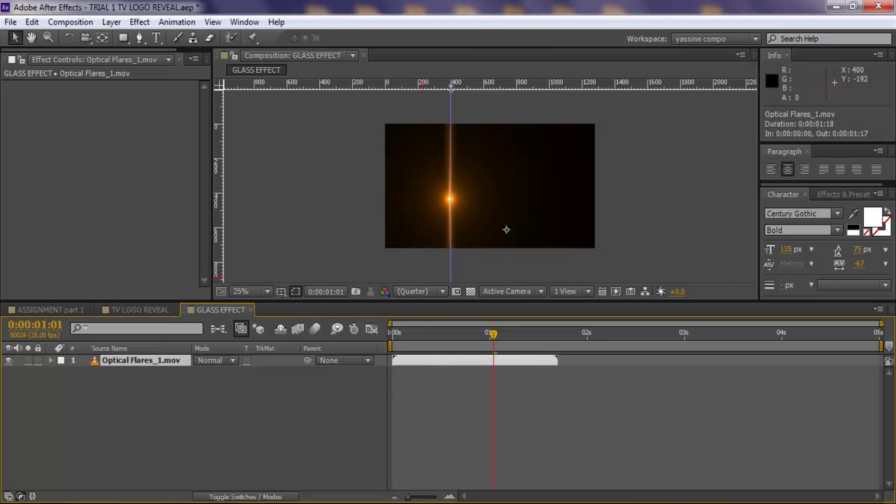
drag(223, 188, 518, 176)
click(116, 404)
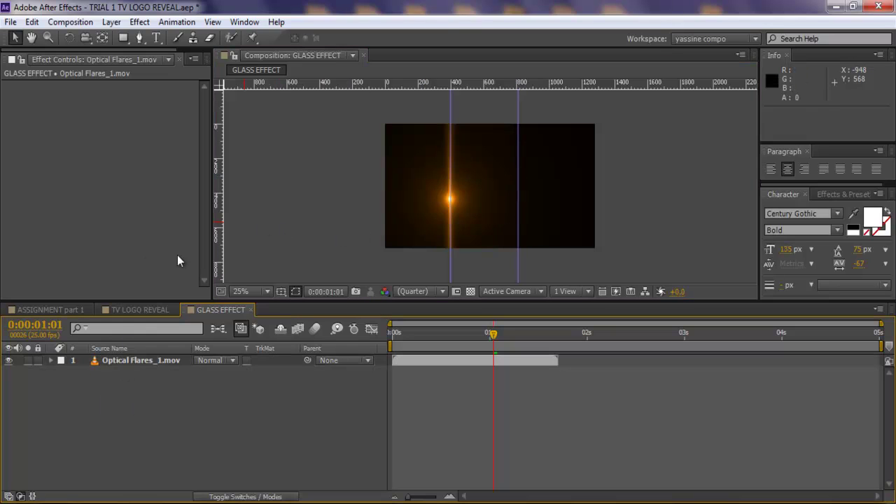
Hide the rulers and turn off the visibility of the Optical Flares_1.mov layer
click(284, 294)
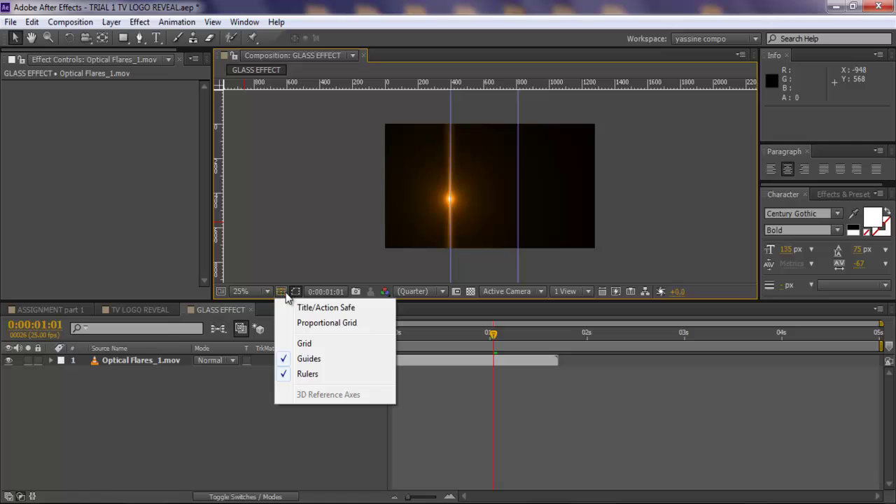
click(306, 374)
click(245, 400)
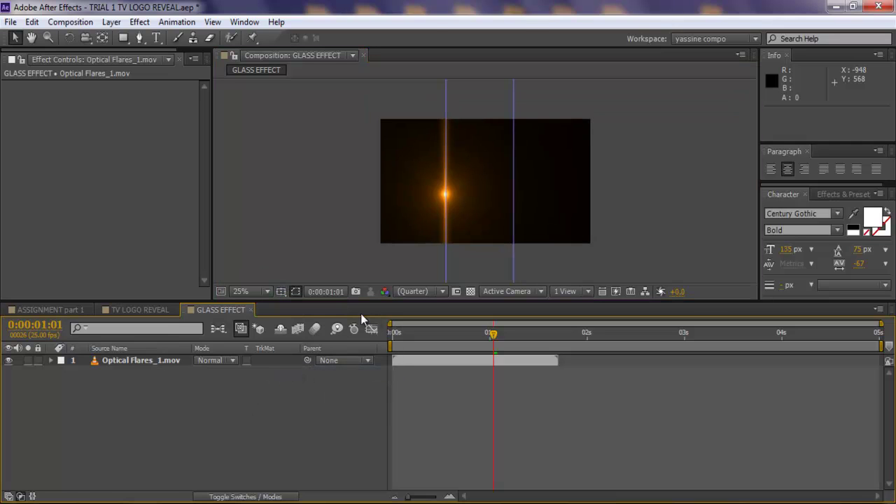
click(8, 360)
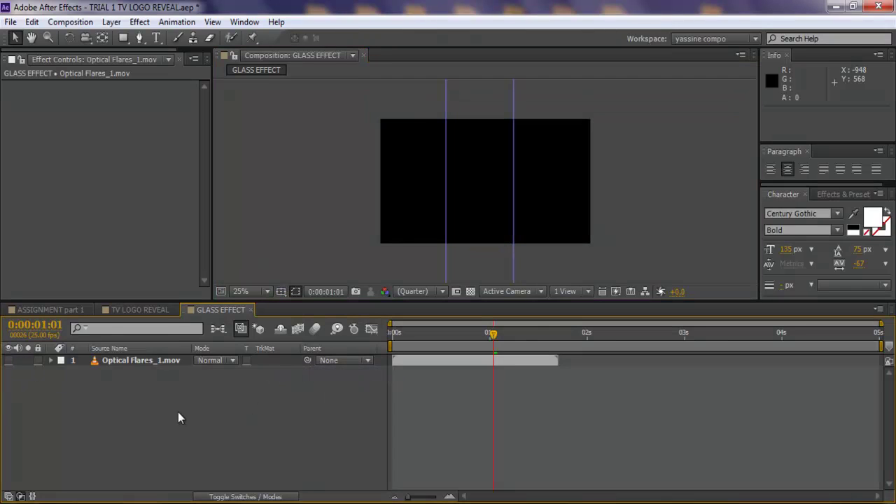
key(period)
key(comma)
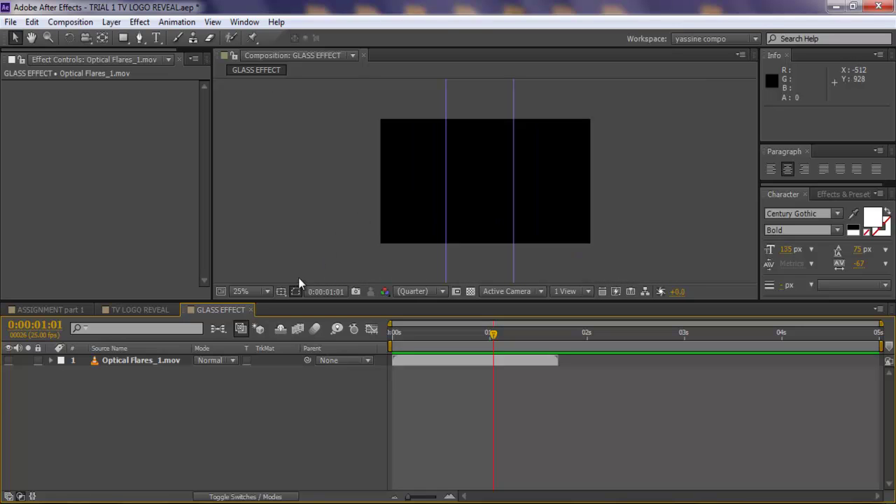
Draw a white vertical rectangle shape about 26 px wide against the left guide, running from above the frame to below it
click(124, 39)
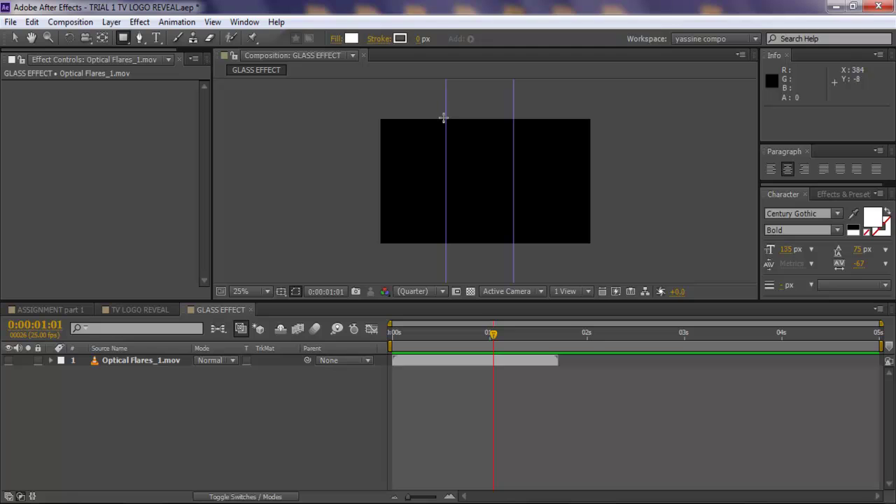
key(period)
key(grave)
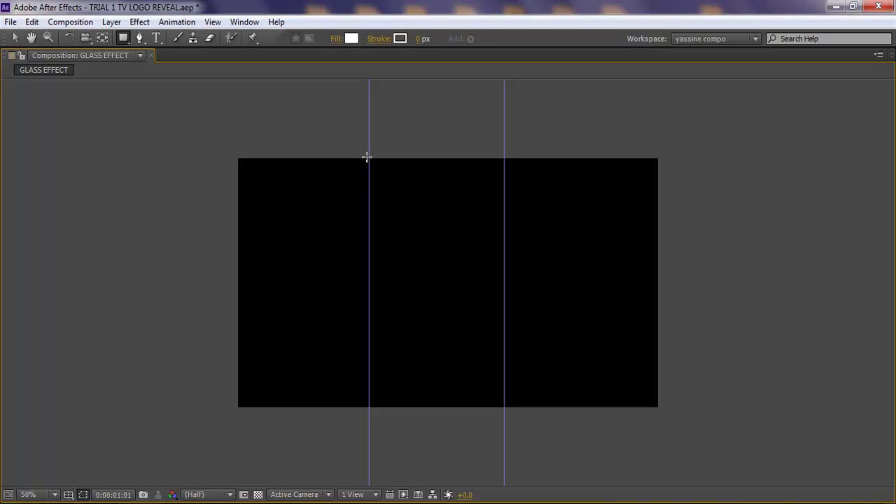
mouse_move(367, 157)
mouse_down()
mouse_move(369, 250)
mouse_move(344, 424)
mouse_move(315, 442)
mouse_move(346, 440)
mouse_move(368, 451)
mouse_move(360, 470)
mouse_up()
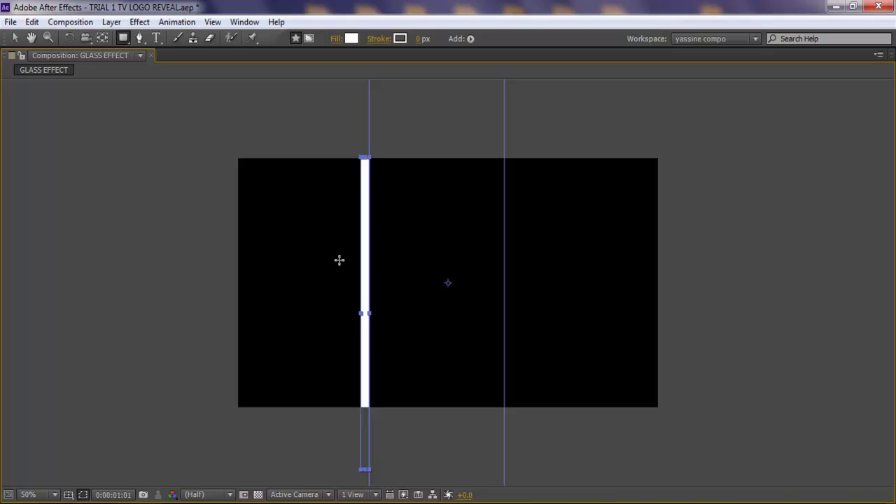
key(ctrl+z)
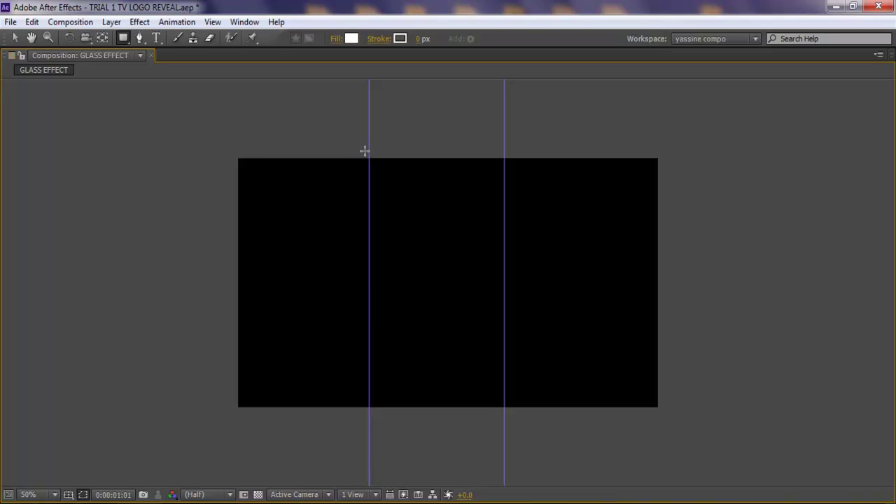
key(period)
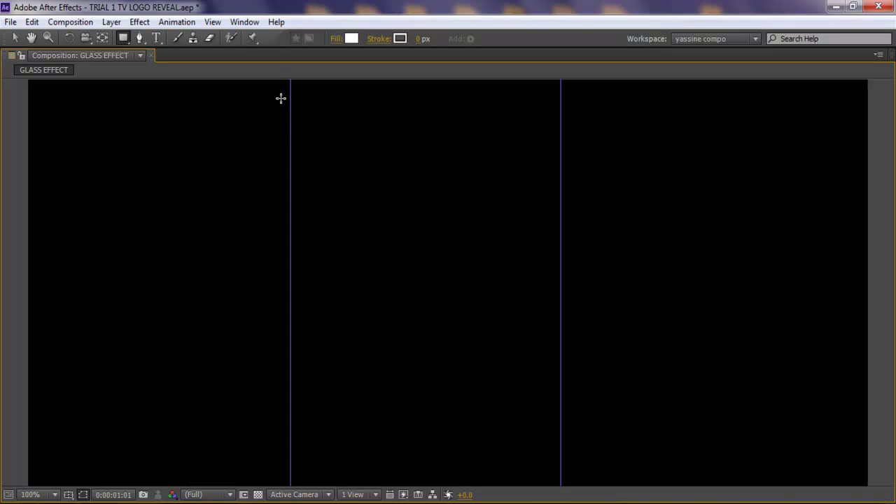
key(period)
key(comma)
key(comma)
key(comma)
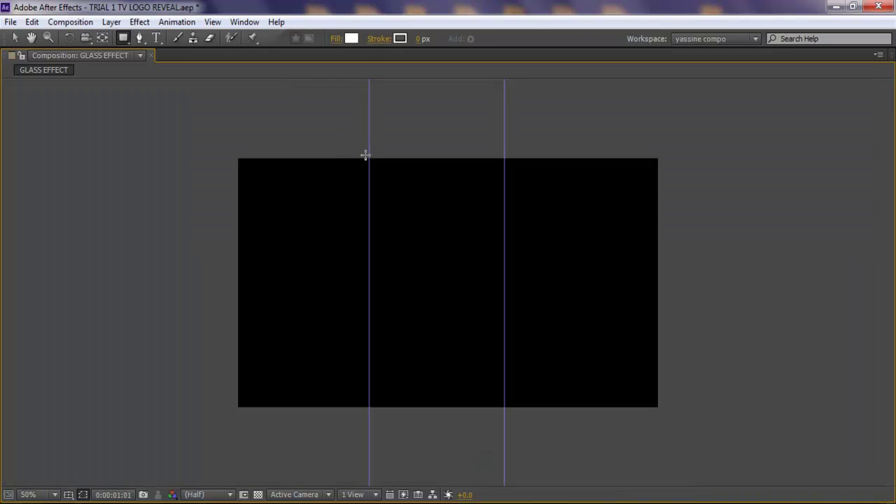
drag(367, 154, 361, 473)
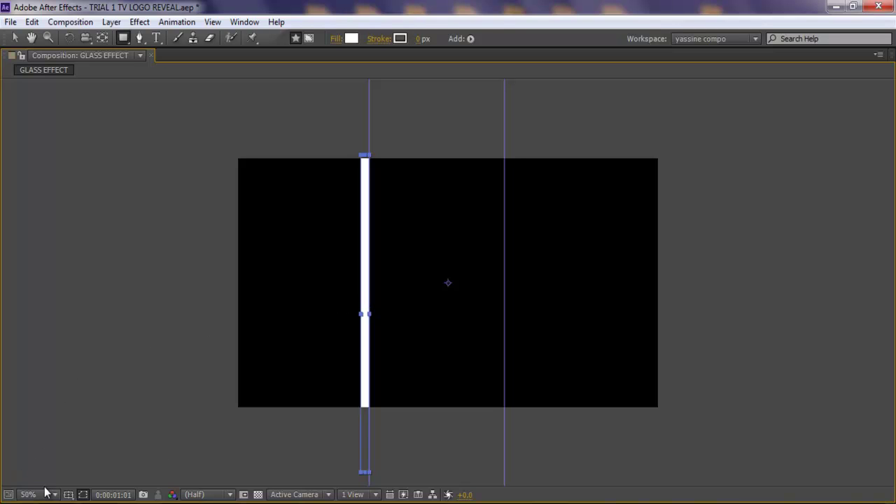
Set the width of Shape Layer 1's rectangle path to 3 px, keeping its height
key(grave)
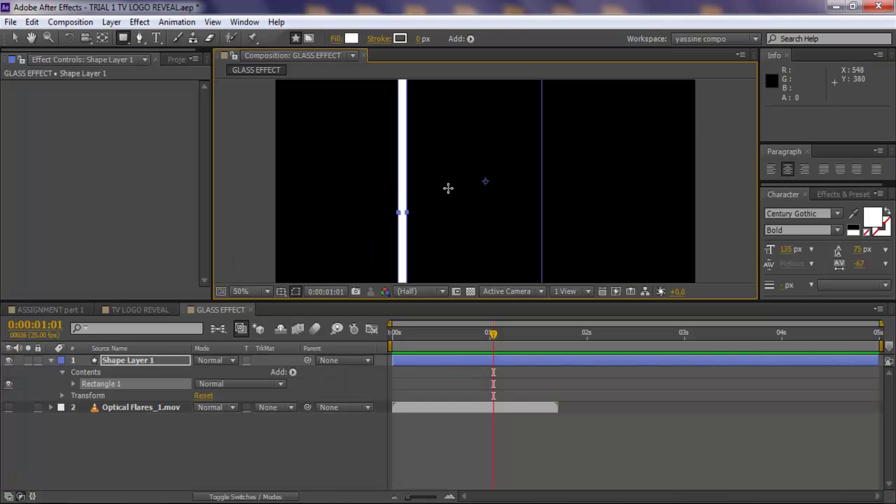
key(comma)
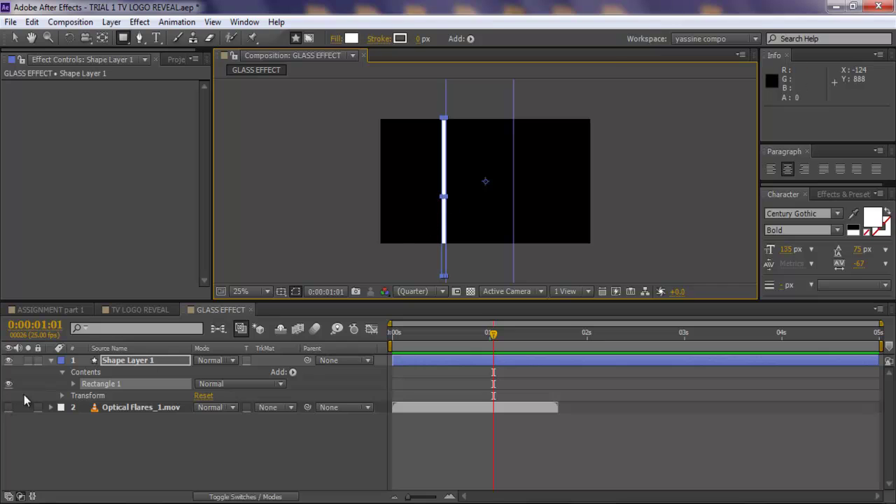
key(period)
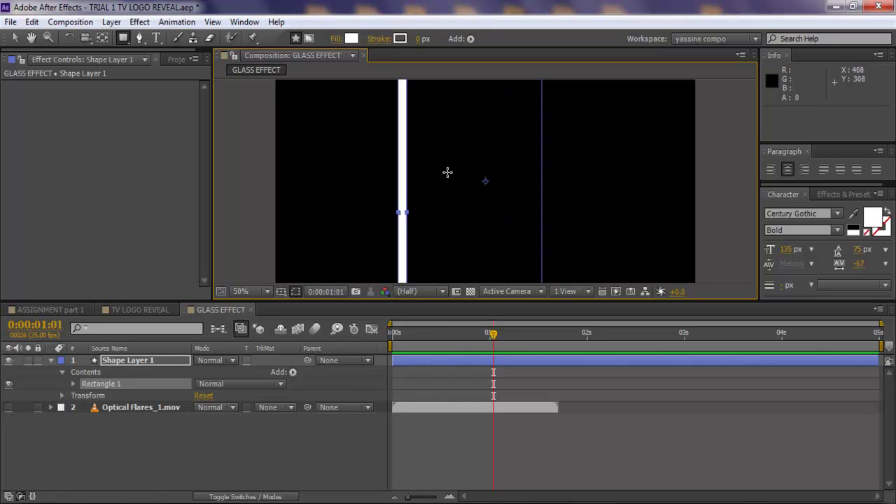
click(73, 384)
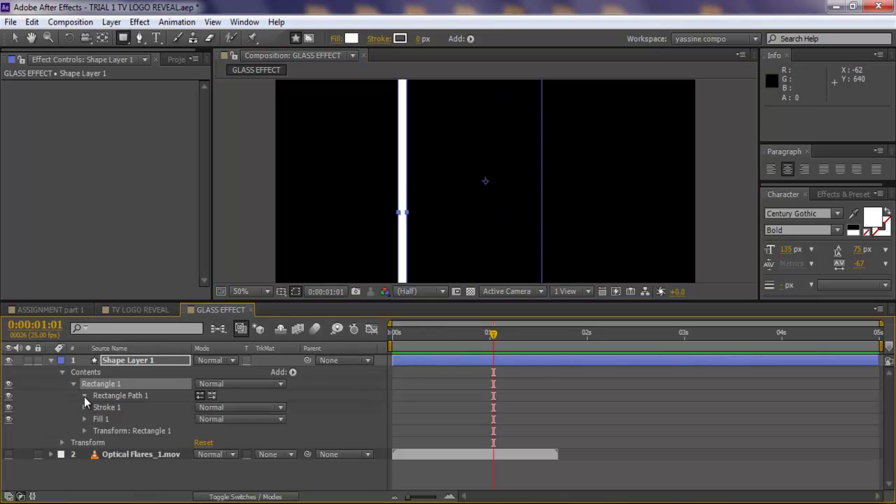
click(84, 396)
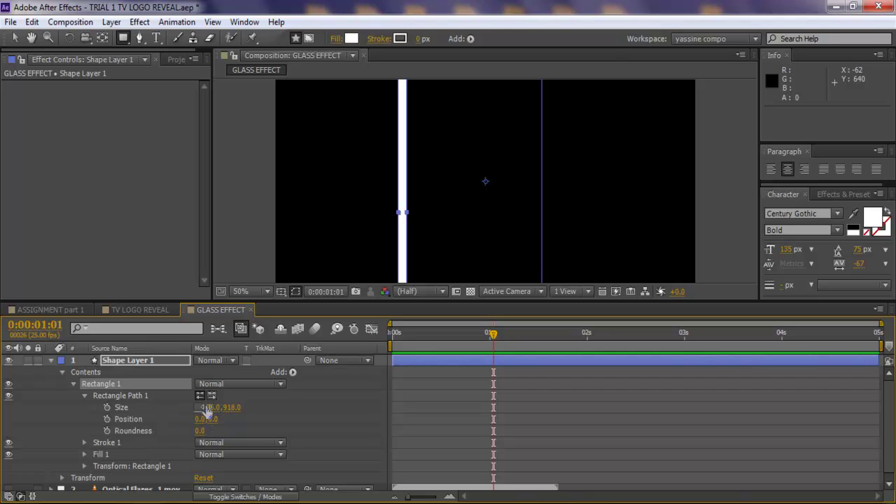
drag(207, 412, 193, 407)
click(319, 408)
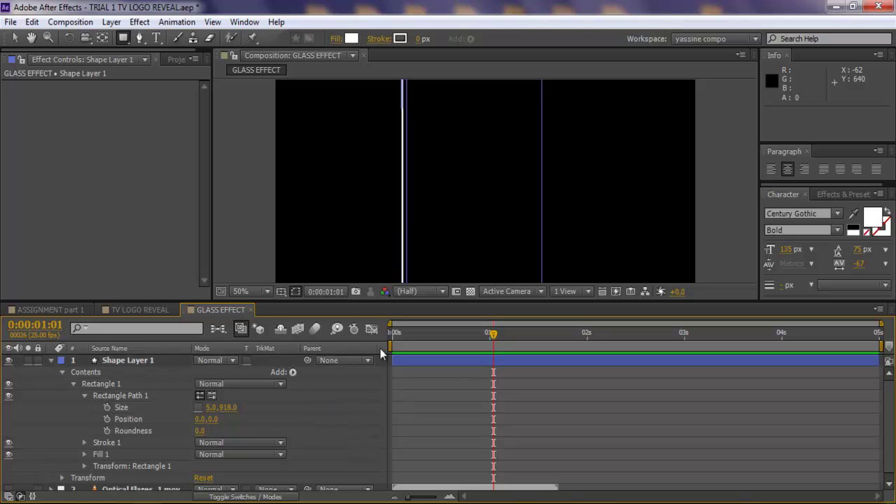
click(207, 408)
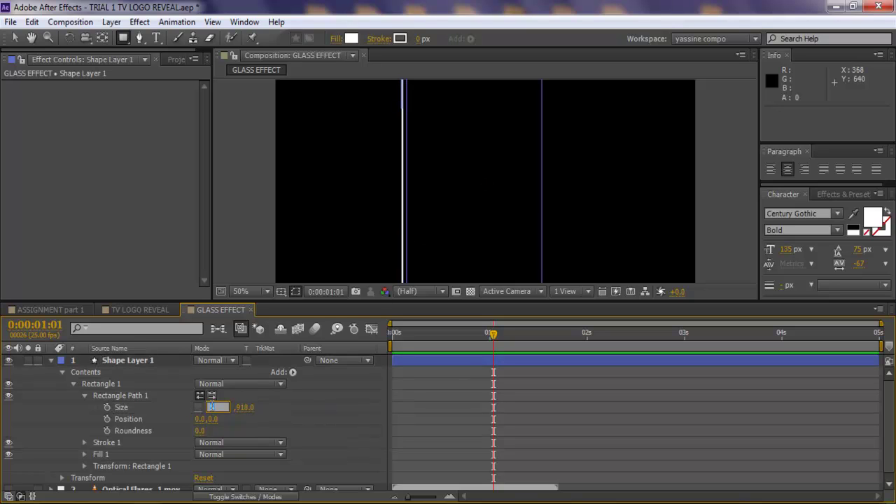
text(3)
key(Return)
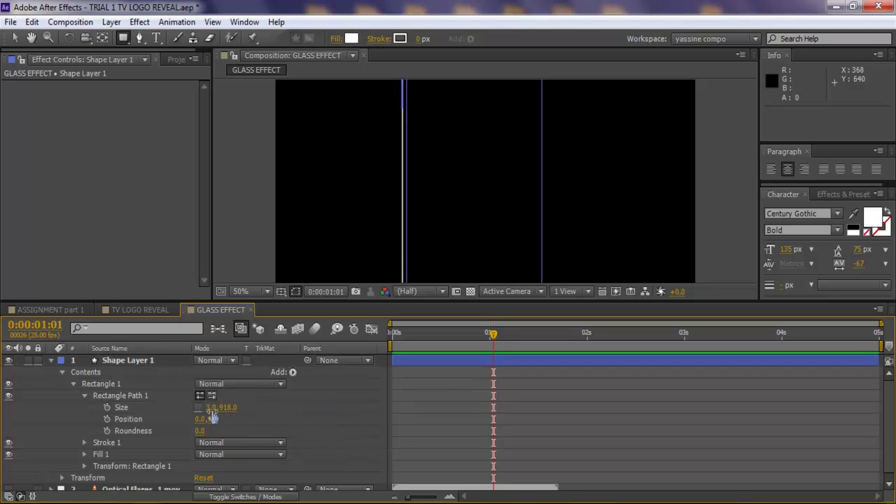
click(73, 384)
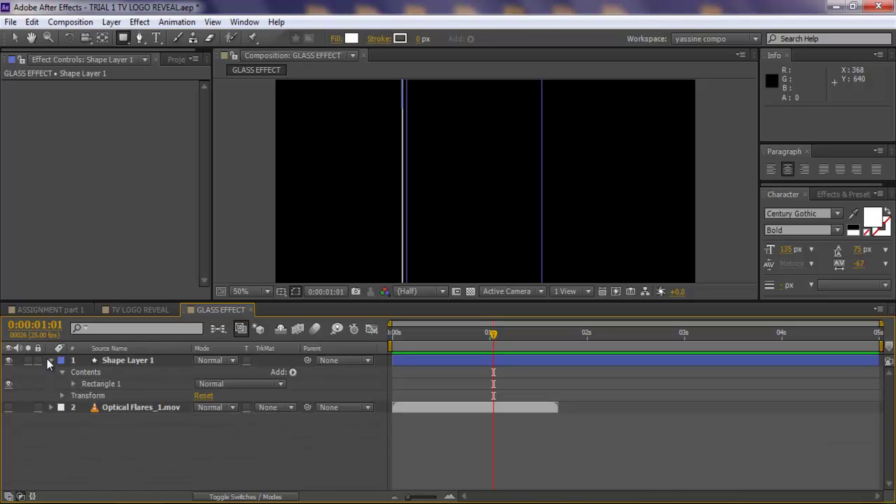
click(51, 360)
Rename Shape Layer 1 as SOLID 1
click(112, 361)
click(147, 414)
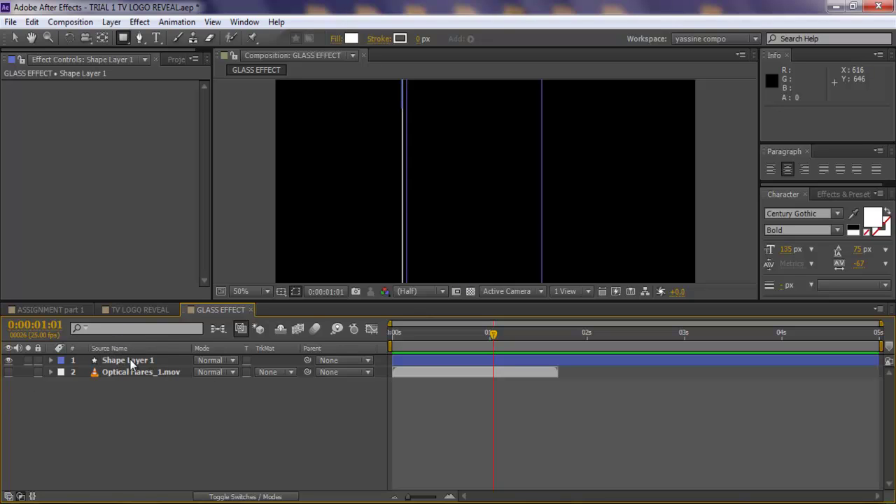
click(126, 361)
key(Return)
text(SO)
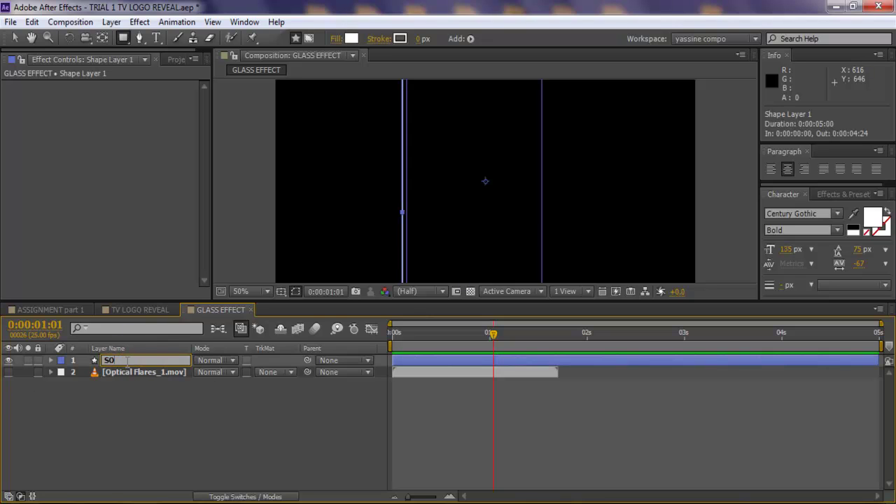
text(LID 1)
key(Return)
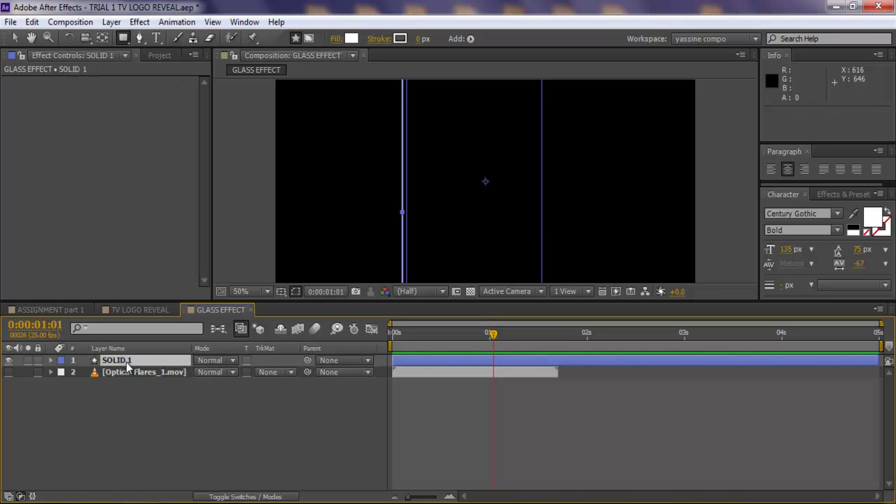
Move the SOLID 1 layer below Optical Flares_1.mov and shift its bar right onto the left guide, at X position 652
drag(127, 363, 136, 377)
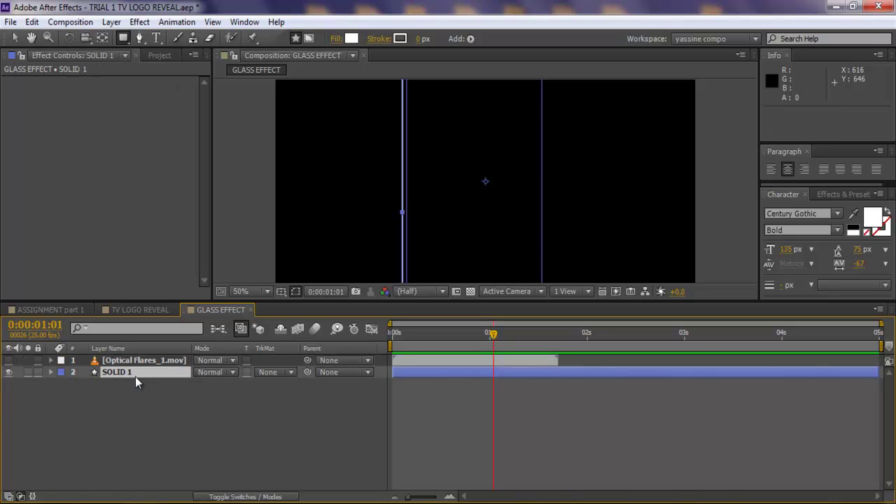
click(162, 416)
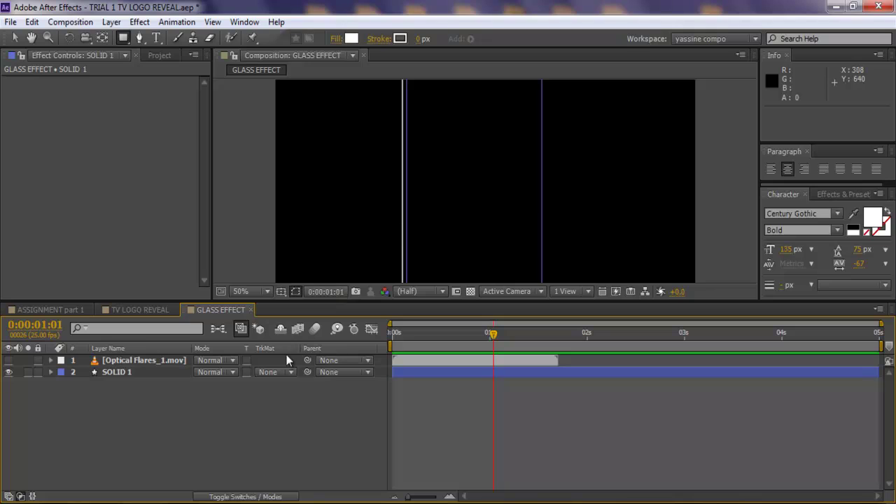
click(133, 373)
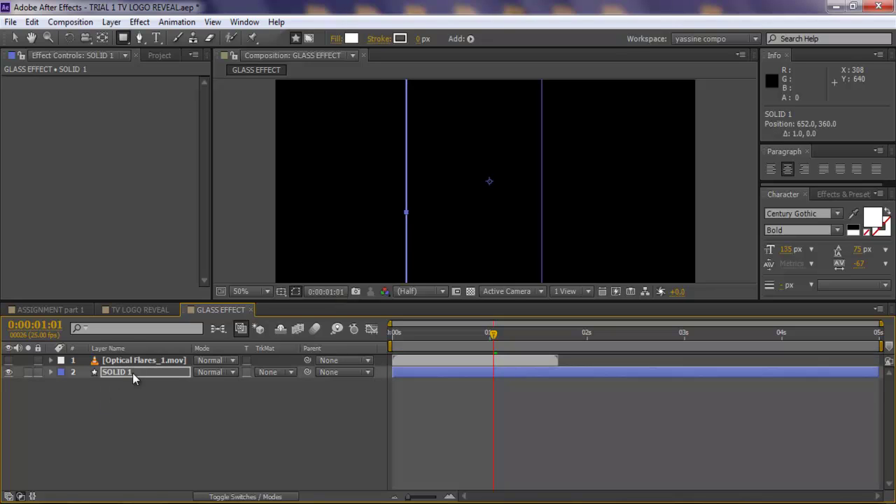
Duplicate the SOLID 1 layer and move the copy's bar right onto the second guide, at X position 1068
click(132, 373)
key(ctrl+d)
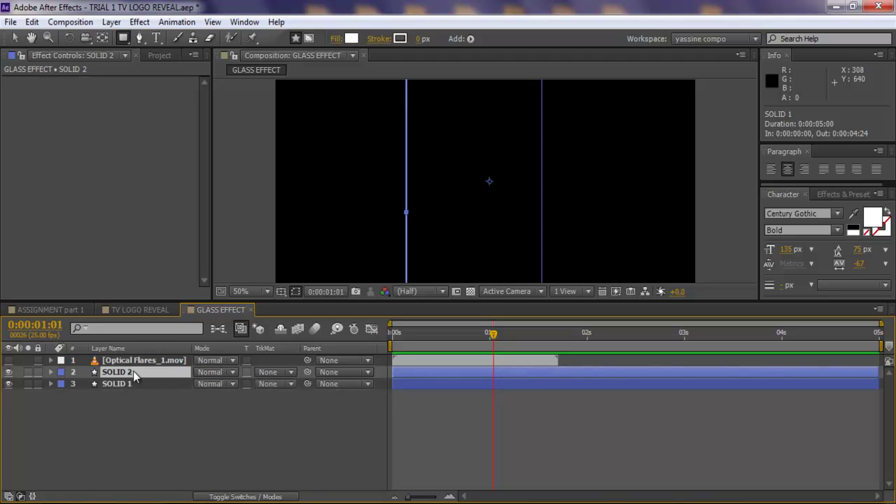
key(shift+Right)
key(shift+Right)
key(shift+Right)
key(shift+Right)
key(shift+Right)
key(shift+Right)
key(shift+Right)
key(shift+Right)
key(shift+Right)
key(shift+Right)
key(shift+Right)
key(shift+Right)
key(shift+Right)
key(shift+Right)
key(shift+Right)
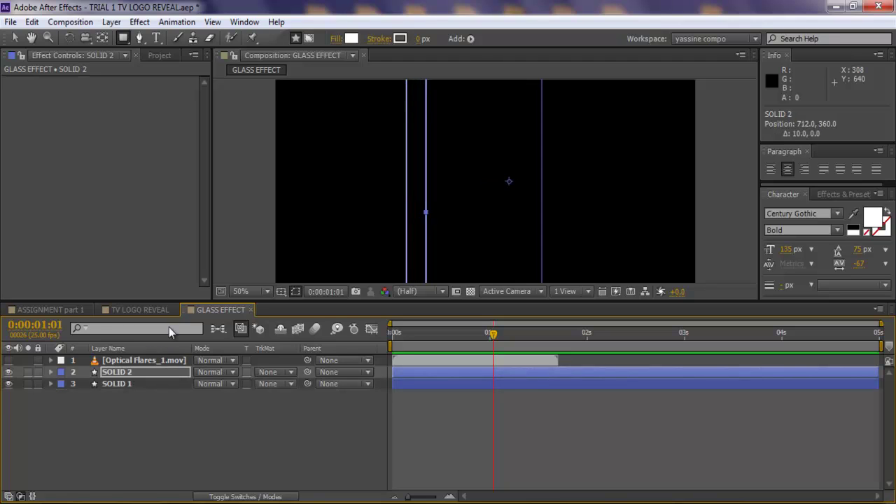
key(shift+Right)
key(shift+Right)
key(shift+Right)
key(shift+Right)
key(shift+Right)
key(shift+Right)
key(shift+Right)
key(shift+Right)
key(shift+Right)
key(shift+Right)
key(shift+Right)
key(shift+Right)
key(shift+Right)
key(shift+Right)
key(shift+Right)
key(shift+Right)
key(shift+Right)
key(shift+Right)
key(shift+Right)
key(shift+Right)
key(shift+Left)
key(shift+Left)
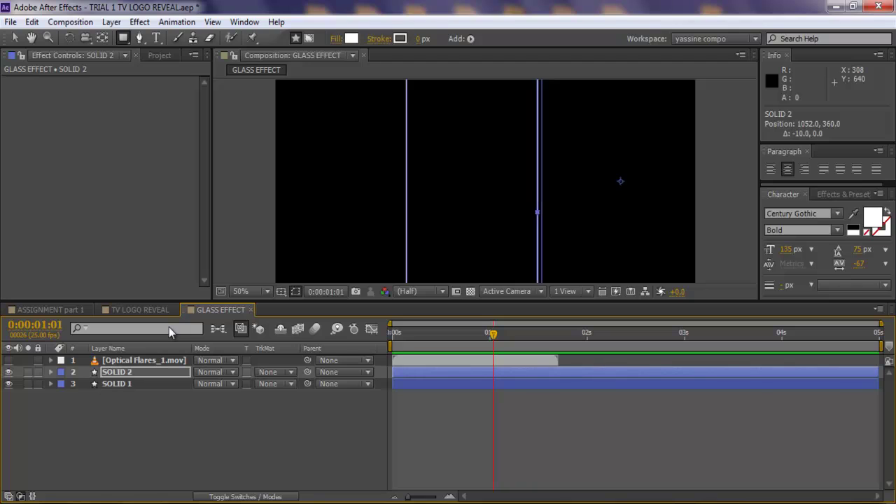
key(shift+Right)
key(shift+Right)
key(Left)
key(Left)
key(Left)
key(Left)
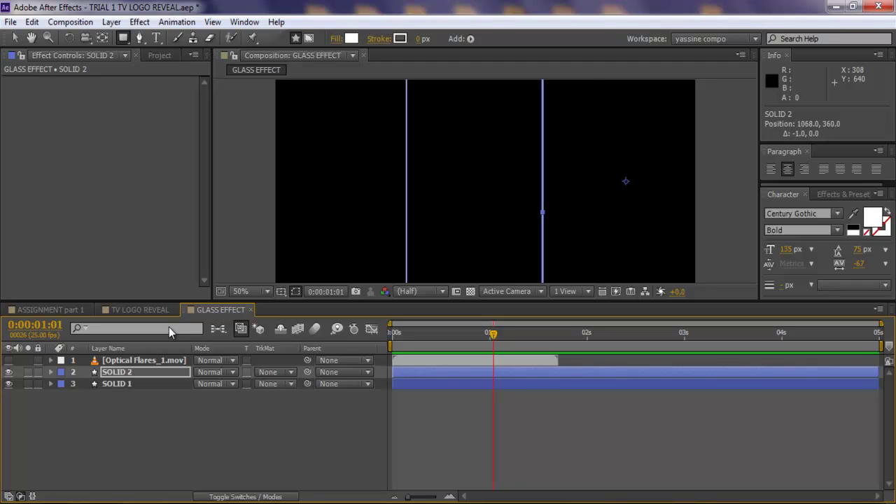
Hide the guides in the GLASS EFFECT composition view and check the two bars
click(281, 291)
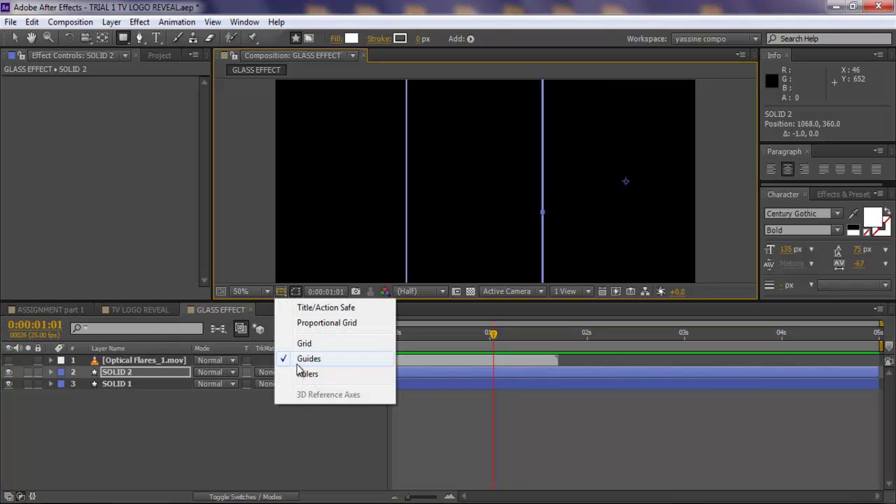
click(300, 365)
click(526, 187)
key(comma)
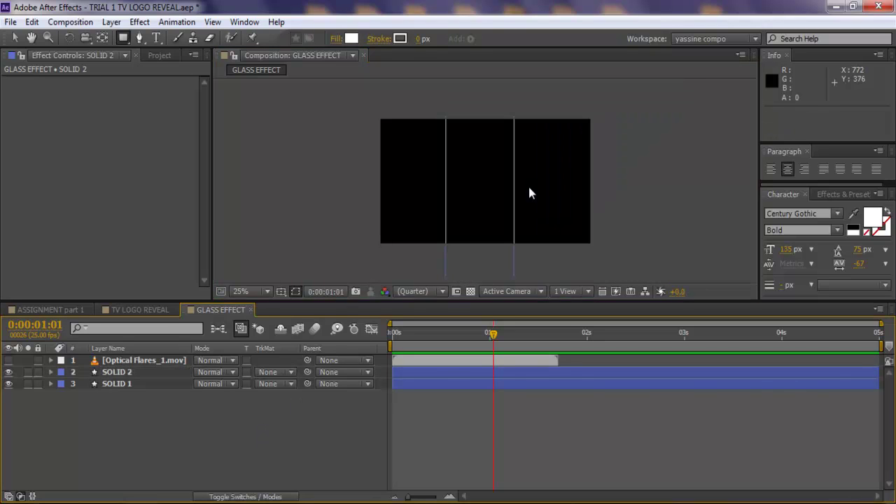
key(period)
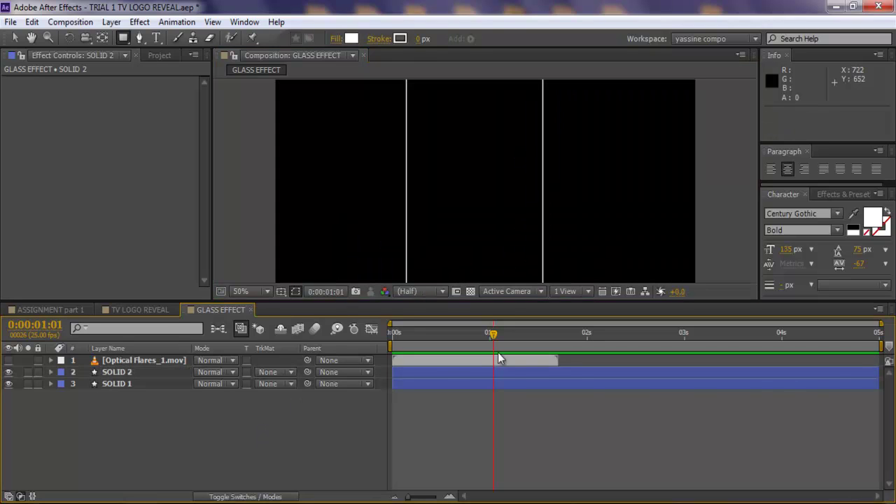
drag(482, 341, 400, 361)
click(474, 336)
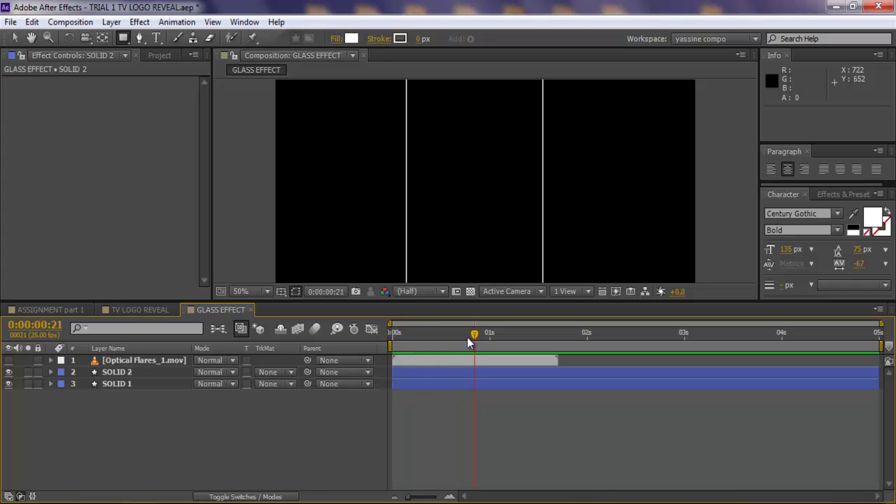
click(473, 360)
click(493, 382)
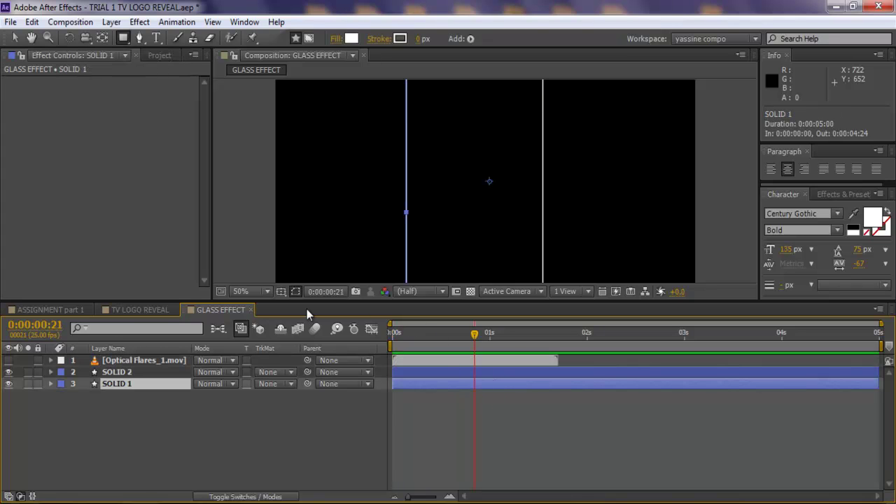
click(468, 372)
click(466, 360)
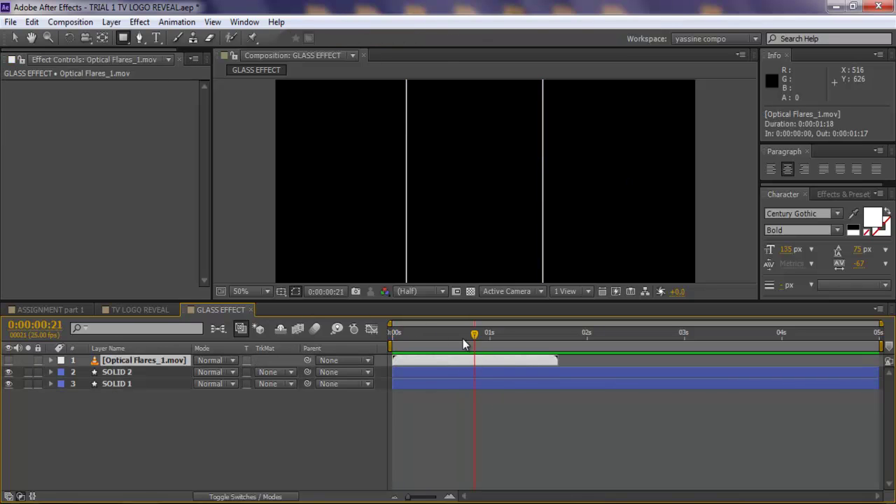
drag(463, 339, 448, 353)
click(457, 372)
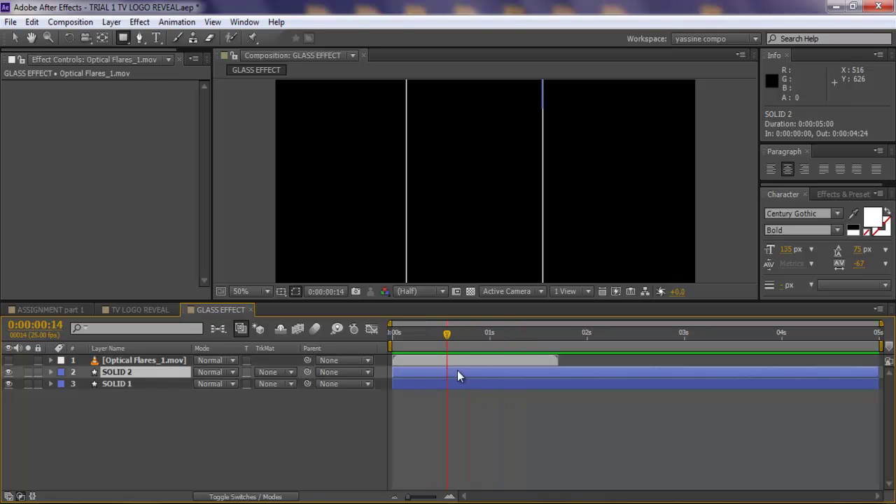
click(486, 383)
click(484, 420)
scroll(492, 219, down, 2)
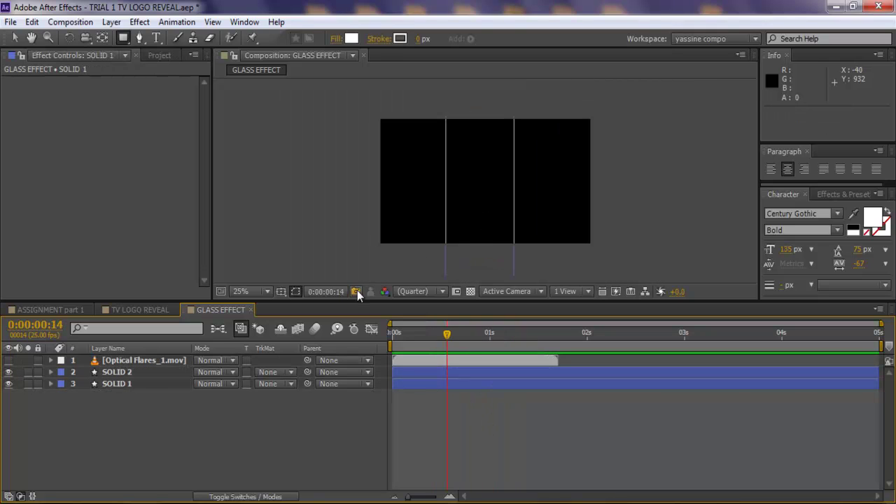
Delete the SOLID 2 layer from the GLASS EFFECT composition
click(127, 371)
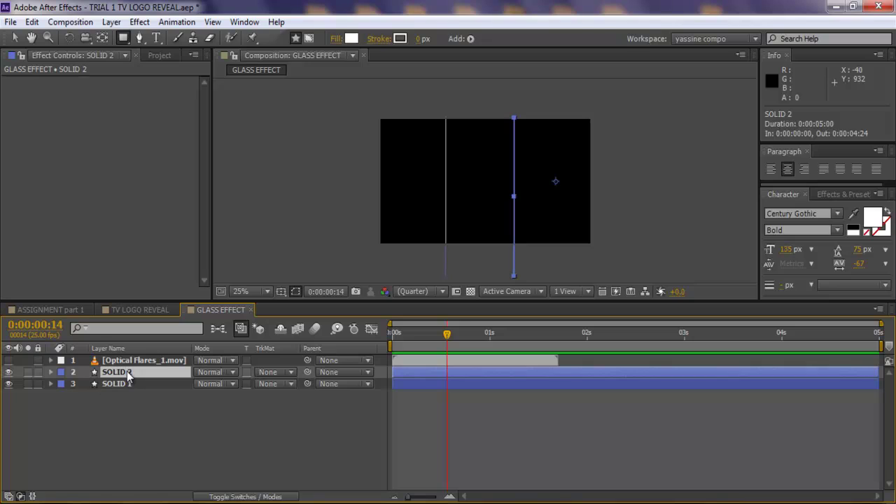
key(Delete)
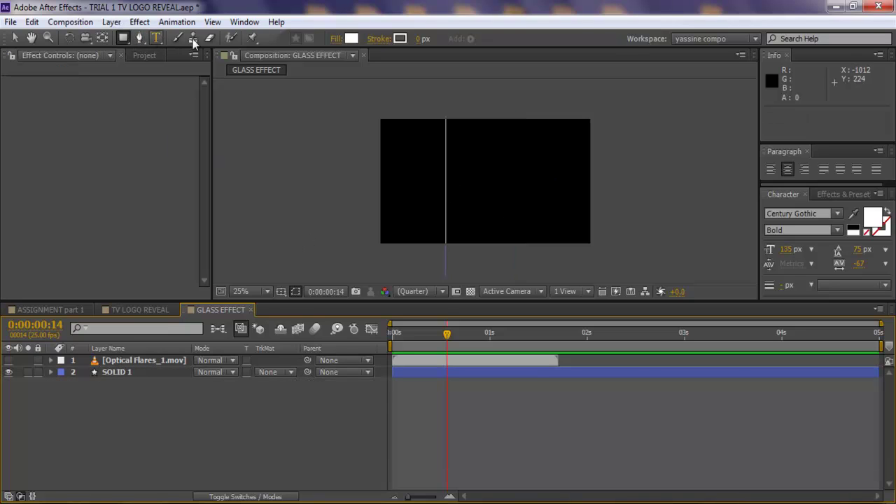
Open GLASS BAR COLOR from TV LOGO REVEAL, examine its bars with the transparency grid off, and close both compositions' timelines
click(131, 305)
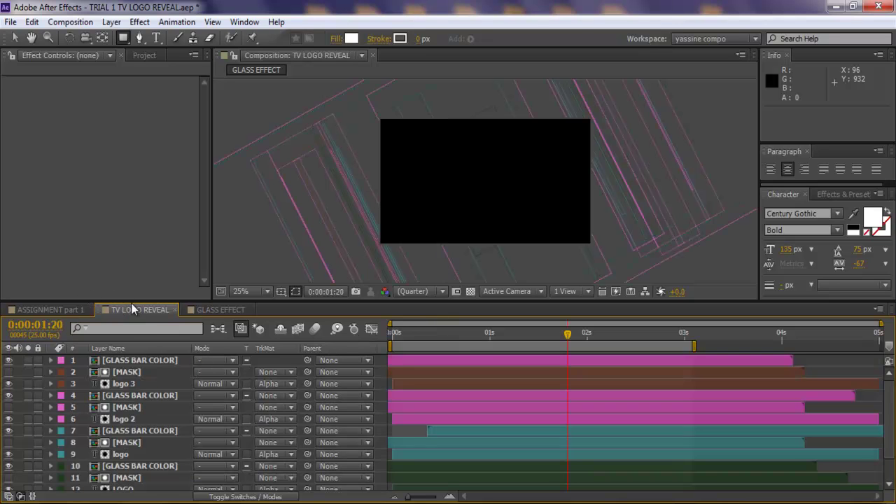
double_click(134, 362)
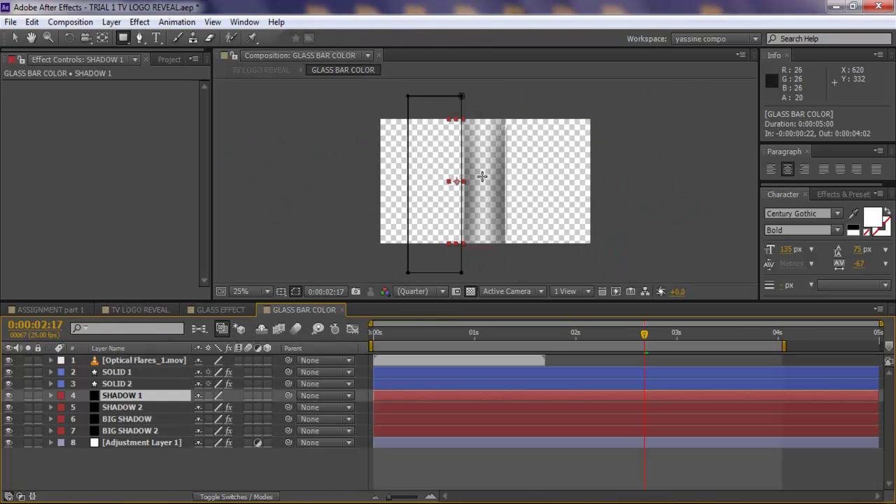
scroll(483, 176, up, 2)
click(471, 291)
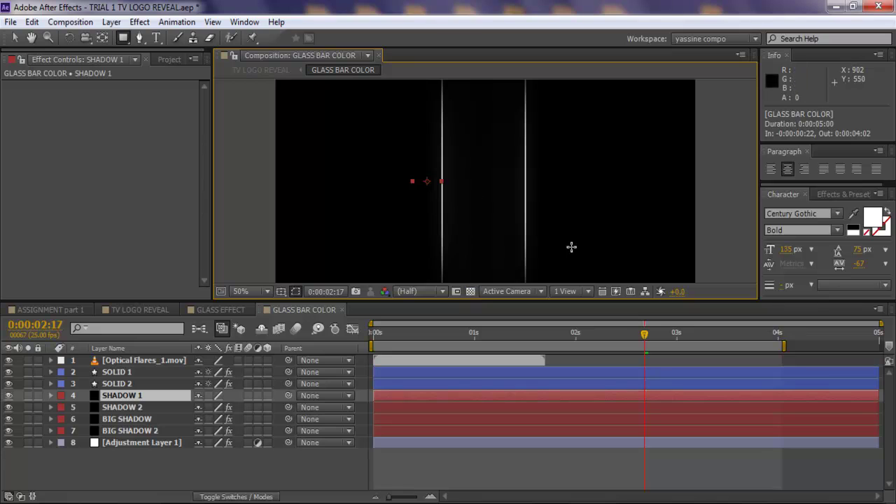
scroll(538, 220, down, 2)
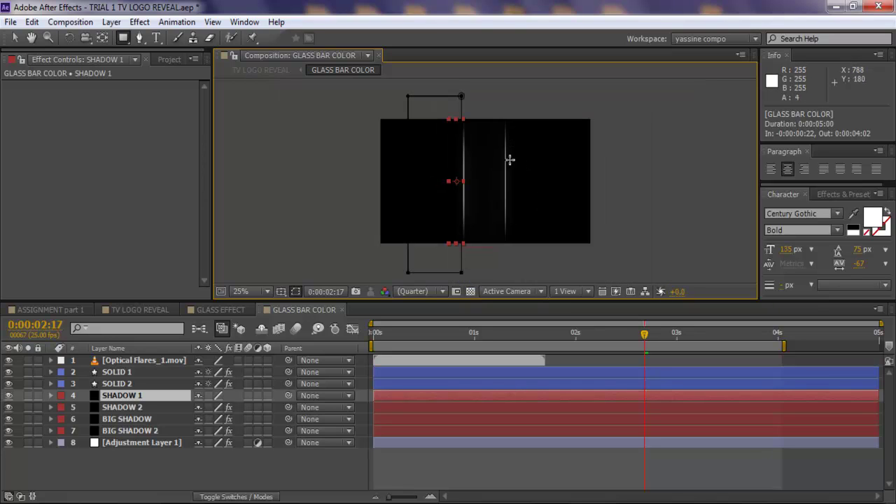
click(342, 310)
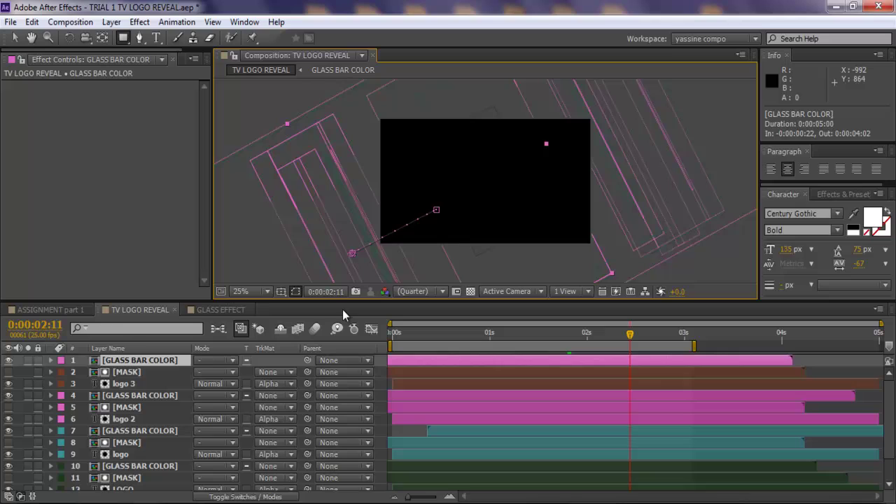
click(174, 312)
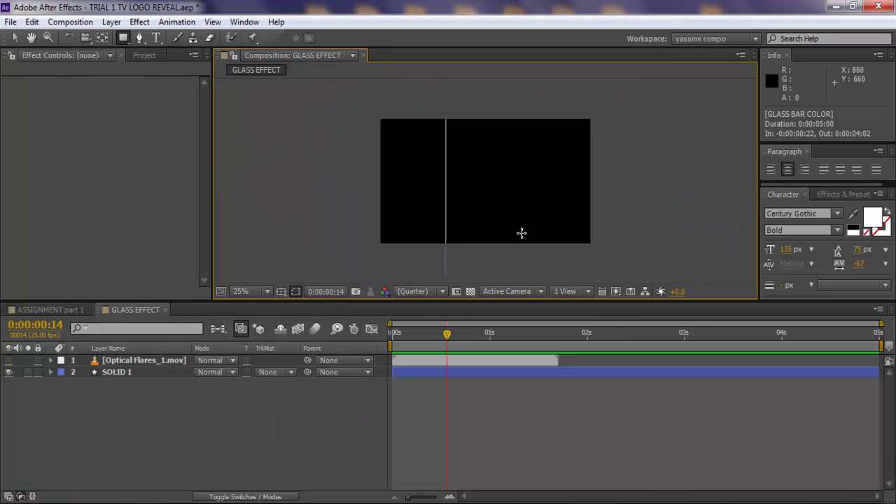
Draw a tall, narrow elliptical mask around the vertical bar on the SOLID 1 layer
key(comma)
key(comma)
click(110, 373)
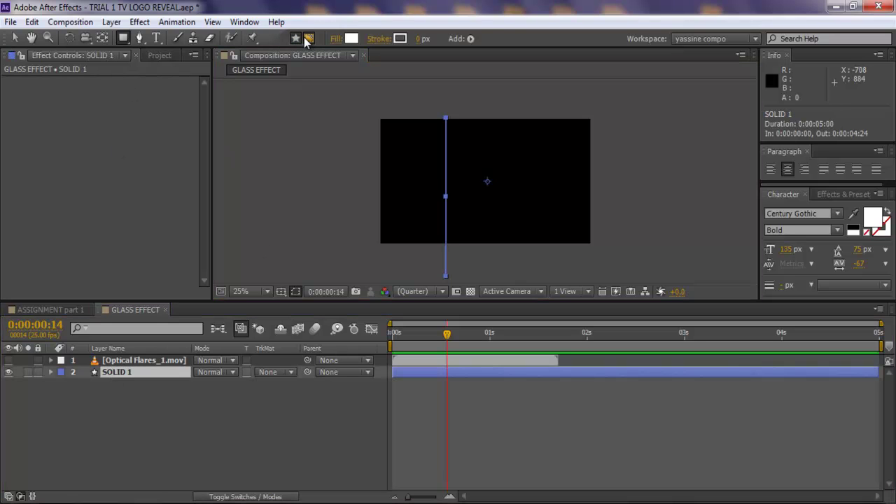
drag(123, 38, 146, 66)
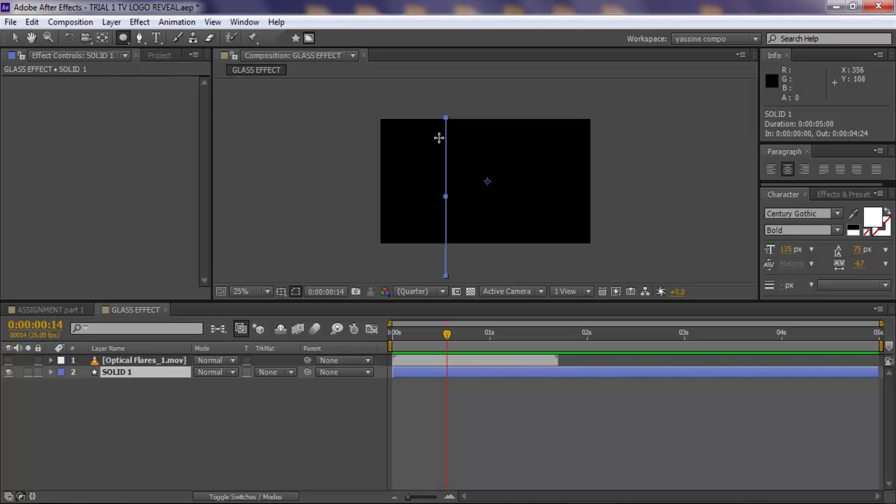
drag(439, 138, 453, 222)
key(period)
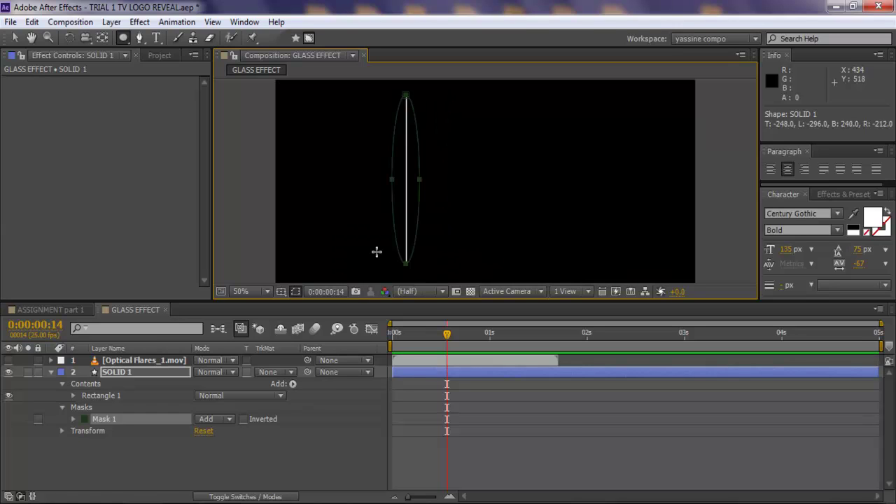
Feather the elliptical mask on SOLID 1 by 112 pixels and collapse the layer's properties
click(74, 419)
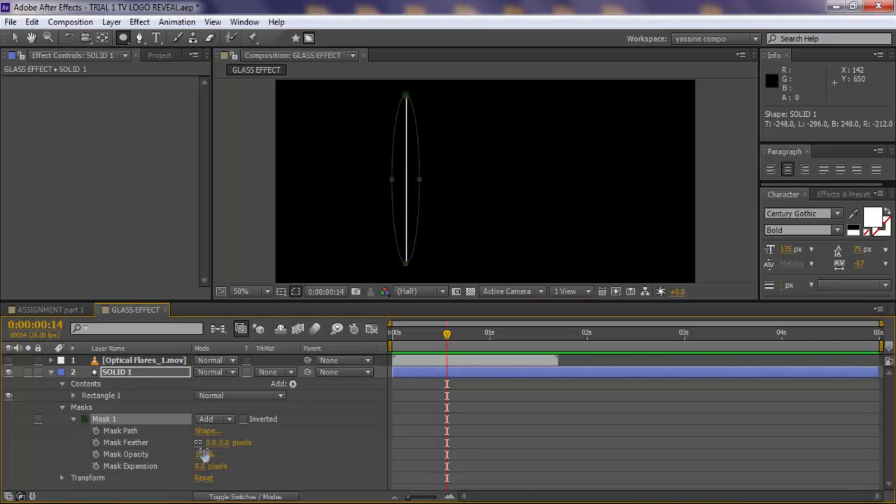
mouse_move(215, 448)
mouse_down()
mouse_move(259, 445)
mouse_move(285, 428)
mouse_up()
click(337, 425)
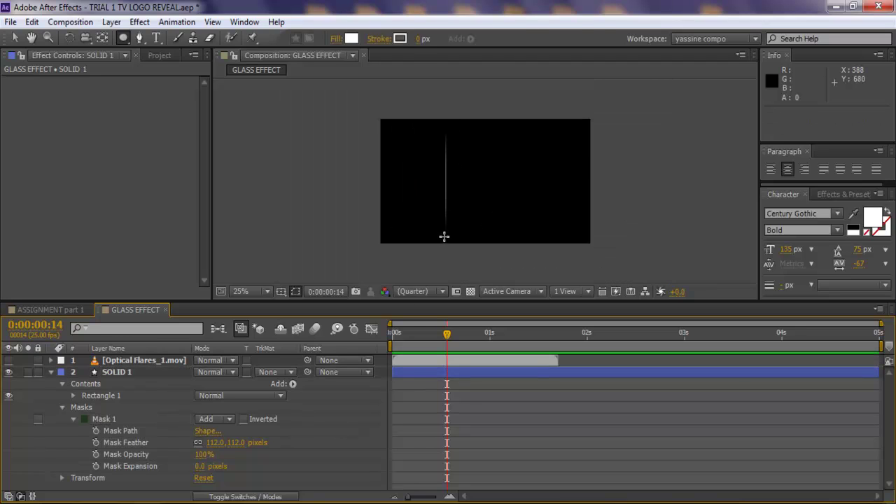
click(52, 372)
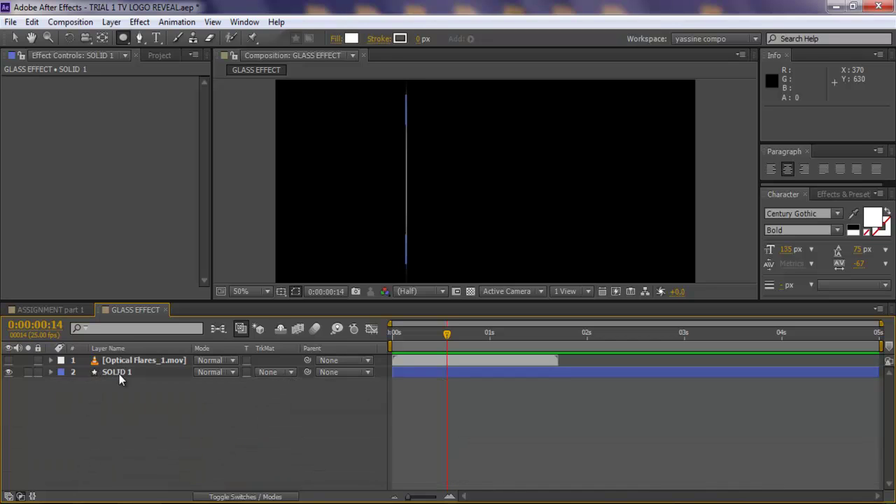
Apply the Stylize Glow effect to the SOLID 1 layer and check the bar in the composition
click(119, 374)
click(224, 452)
click(130, 372)
key(Return)
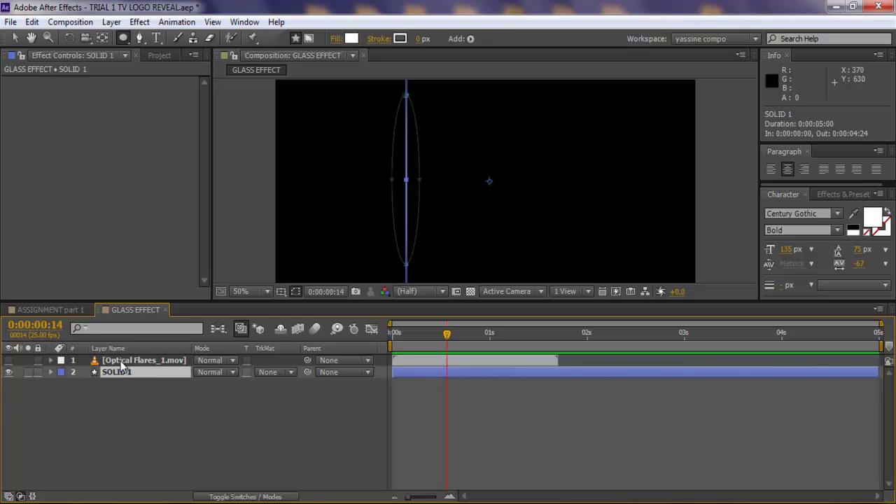
click(139, 23)
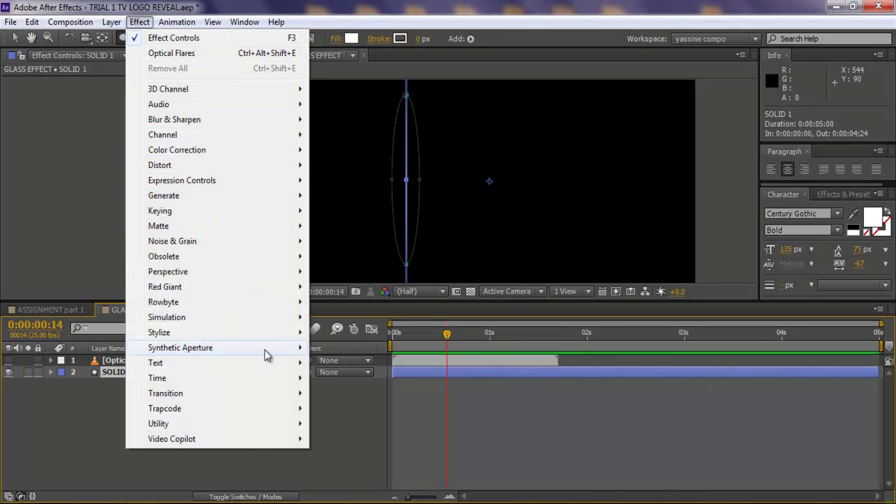
mouse_move(266, 340)
click(365, 400)
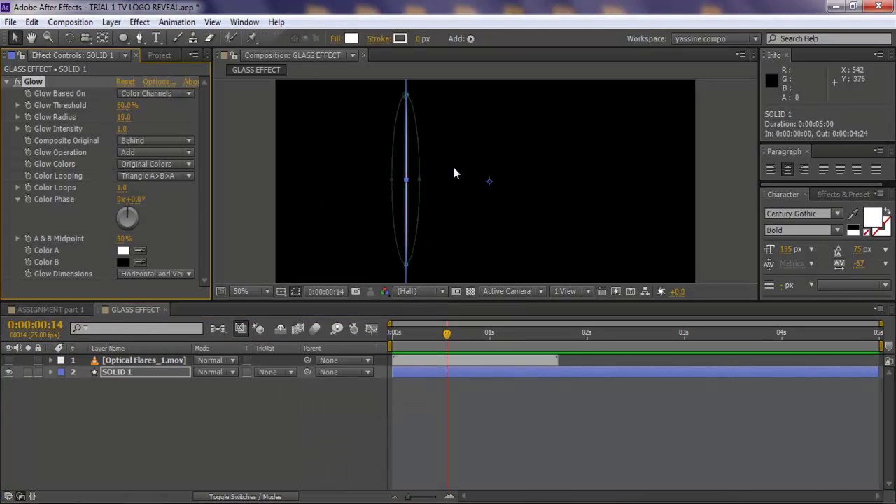
click(304, 391)
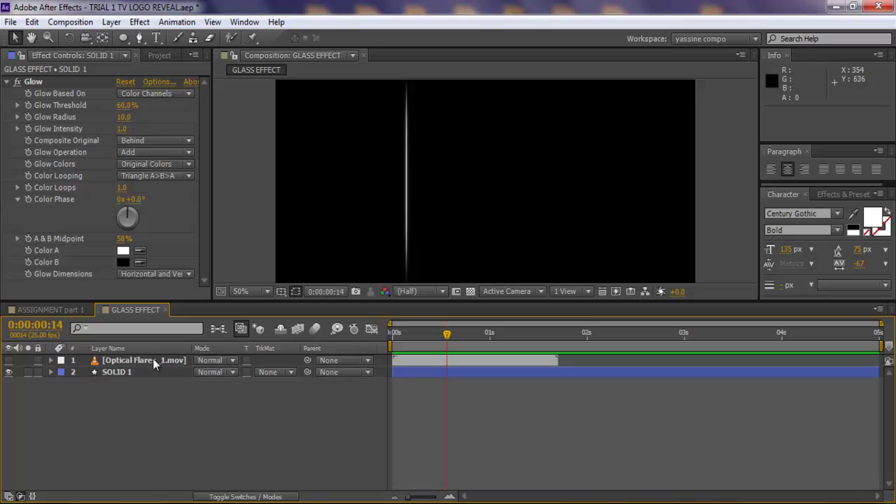
Make the Optical Flares_1.mov layer visible and scrub to 0:00:01:16 to preview the flare over the bar
click(9, 360)
drag(449, 343, 464, 337)
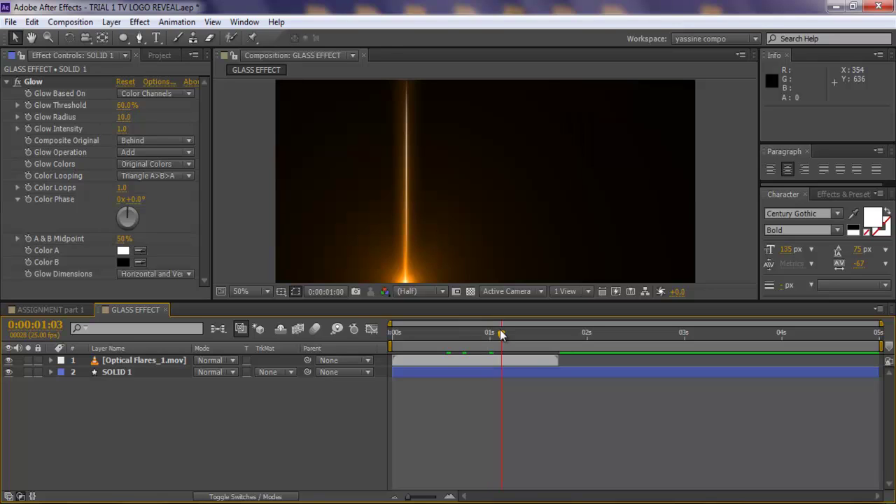
drag(535, 334, 551, 334)
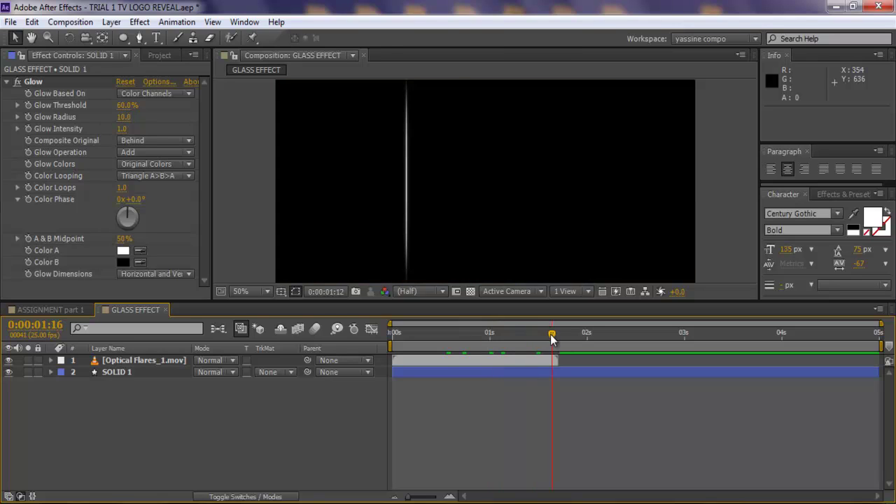
Set SOLID 1's Glow Radius to 50 and Glow Intensity to 3, and check the bar's glow
click(128, 117)
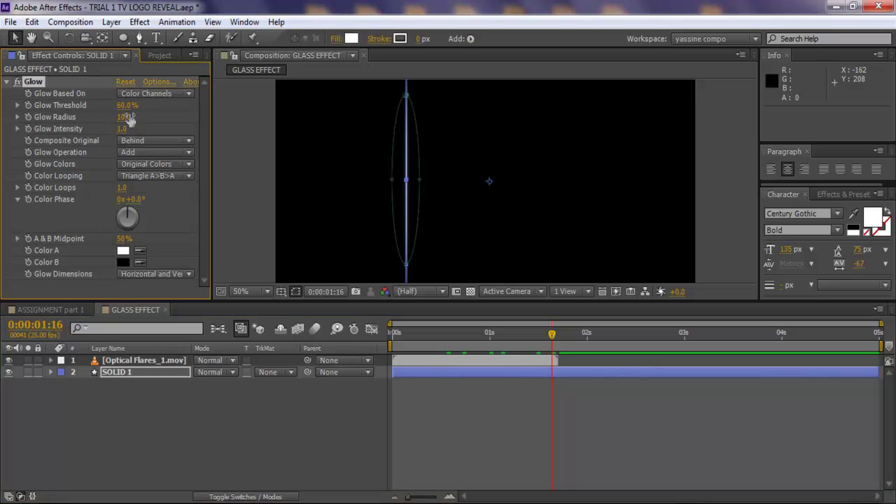
click(128, 118)
text(30)
key(Return)
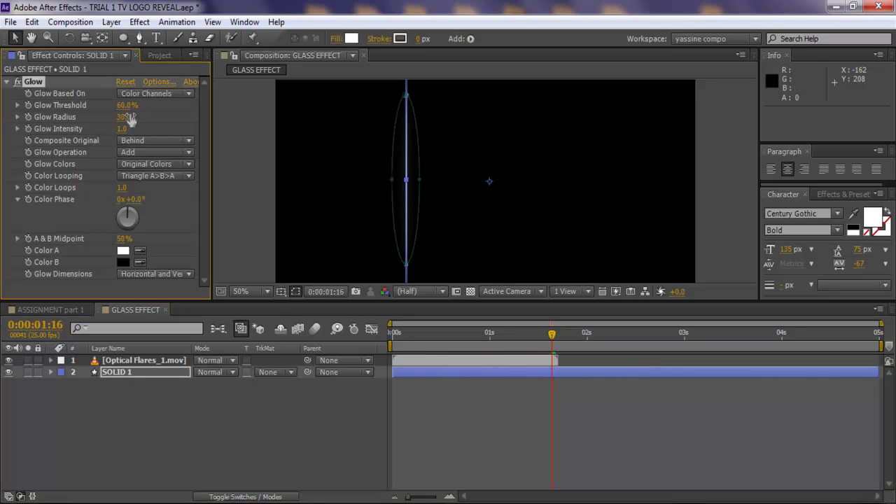
click(131, 114)
text(50)
key(Return)
click(119, 128)
text(4)
key(Return)
click(103, 387)
click(16, 82)
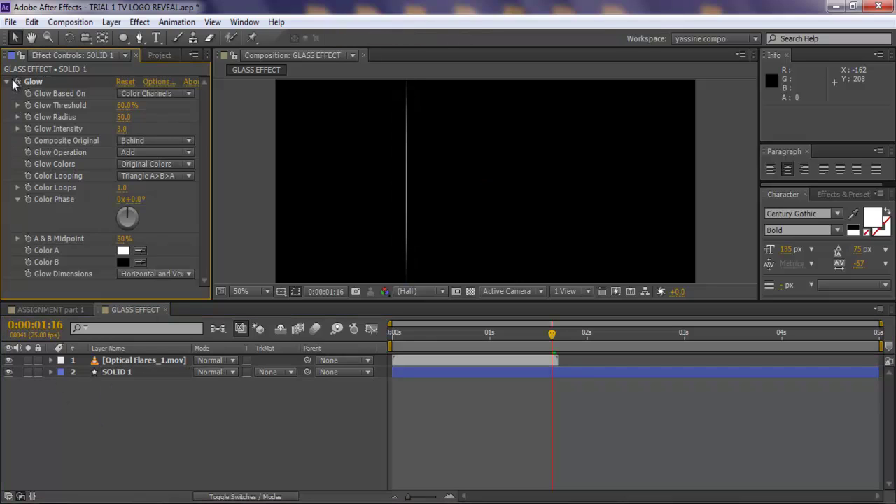
click(244, 419)
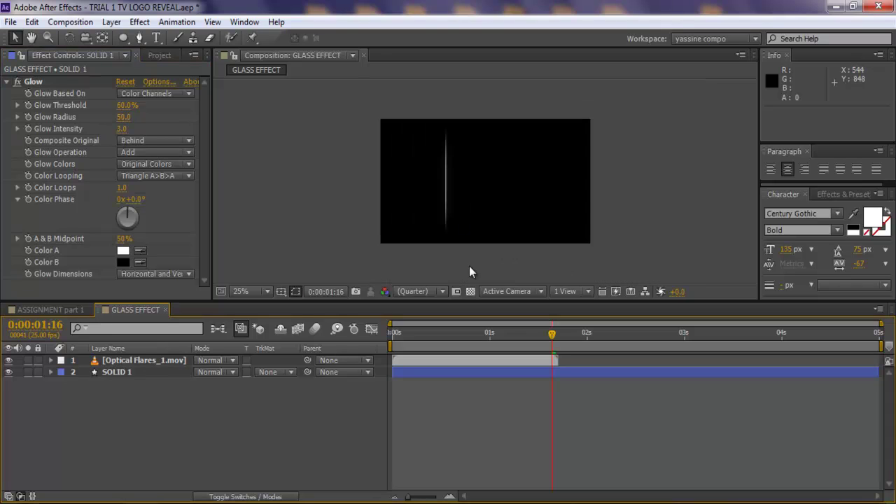
With the guides shown, duplicate SOLID 1 and move the copy's bar right onto the second guide, at X position 1066
click(116, 372)
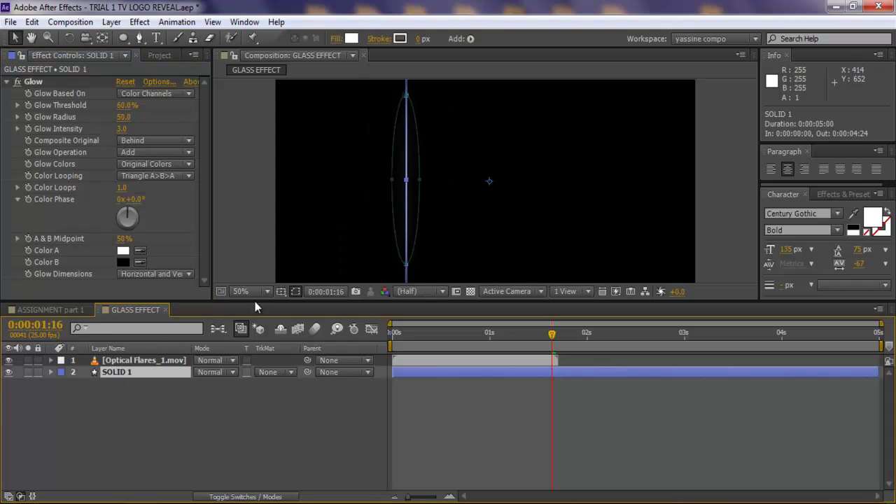
click(281, 291)
click(308, 359)
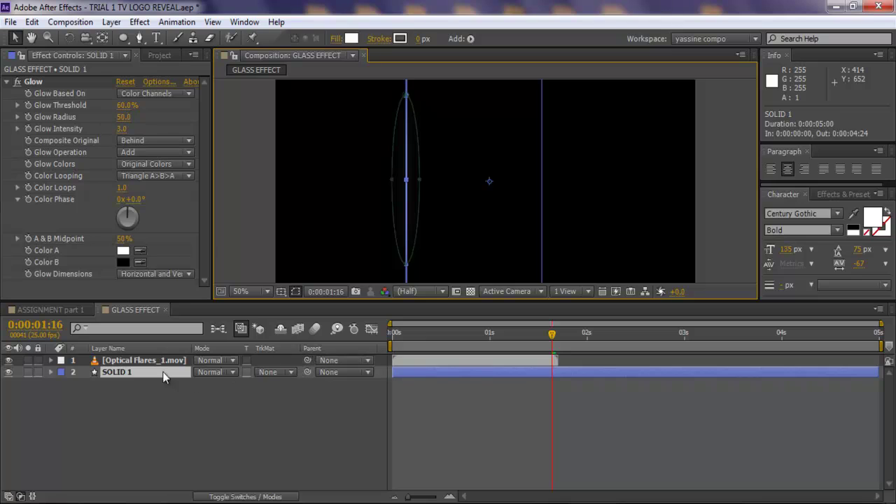
key(ctrl+d)
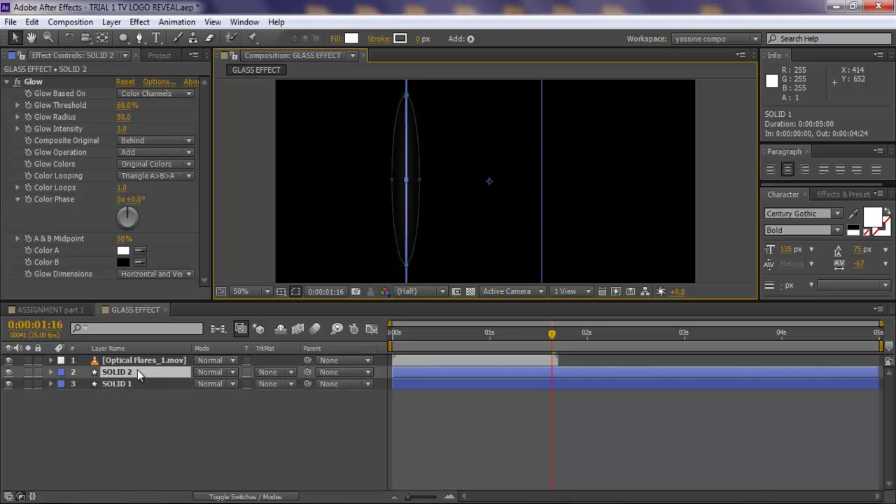
key(shift+Right)
key(shift+Right)
key(shift+Right)
key(shift+Right)
key(shift+Right)
key(shift+Right)
key(shift+Right)
key(shift+Right)
key(shift+Right)
key(shift+Right)
key(shift+Right)
key(shift+Right)
key(shift+Right)
key(shift+Right)
key(shift+Right)
key(shift+Right)
key(shift+Right)
key(shift+Right)
key(shift+Right)
key(shift+Right)
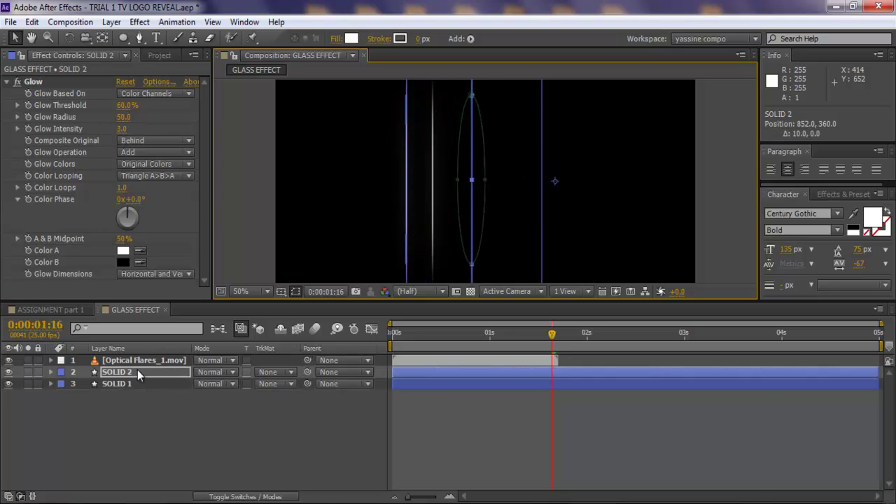
key(shift+Right)
key(shift+Right)
key(shift+Right)
key(shift+Right)
key(shift+Right)
key(shift+Right)
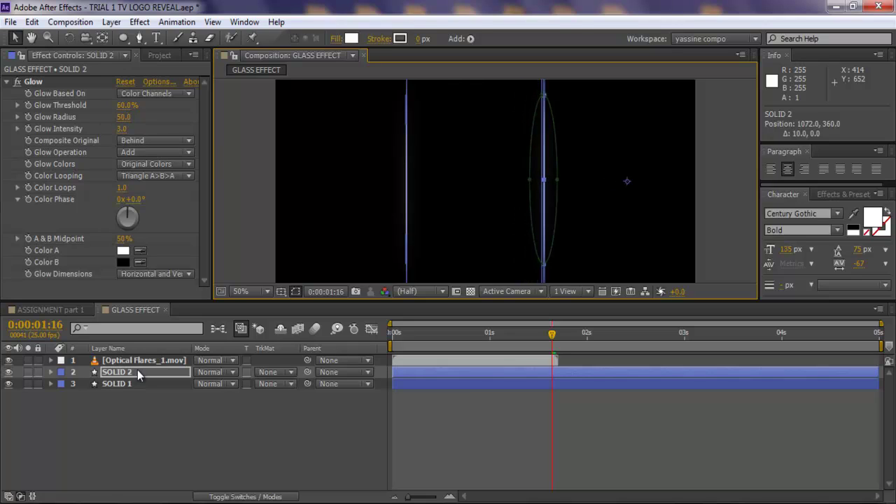
key(Left)
key(Left)
key(Left)
key(Left)
key(Left)
key(Left)
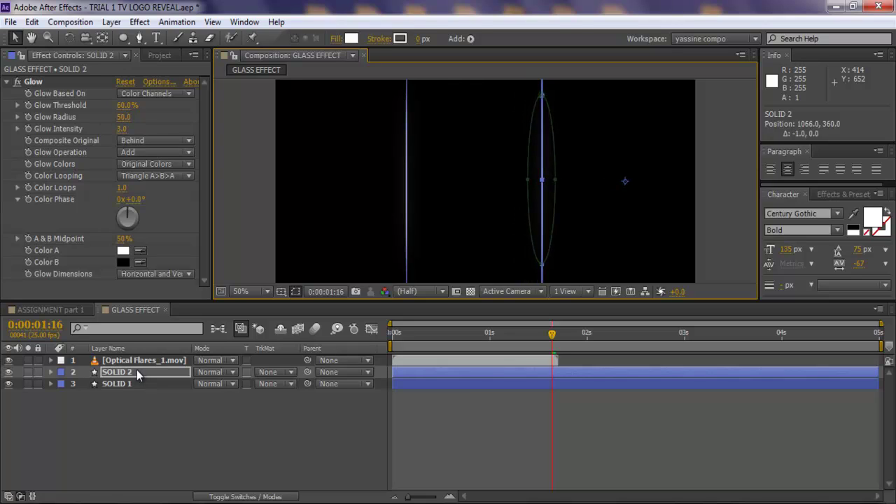
Hide the guides in the composition view and check the two glowing bars
click(279, 292)
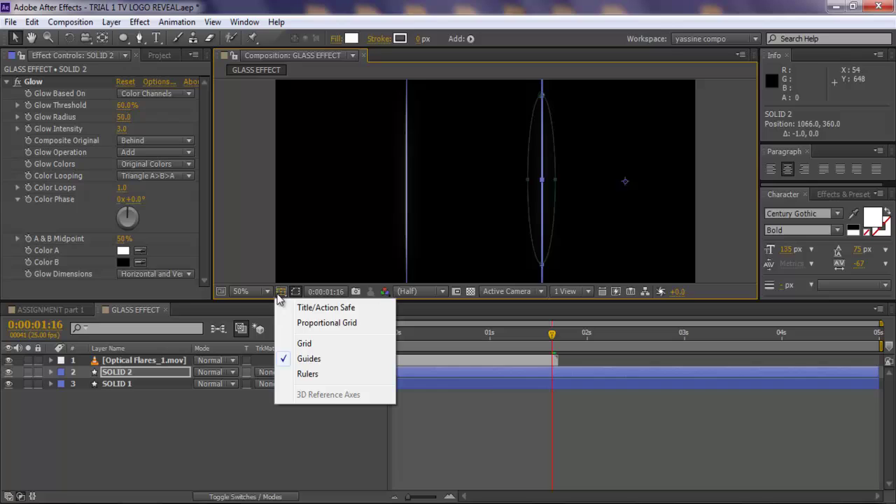
click(301, 364)
click(275, 416)
key(comma)
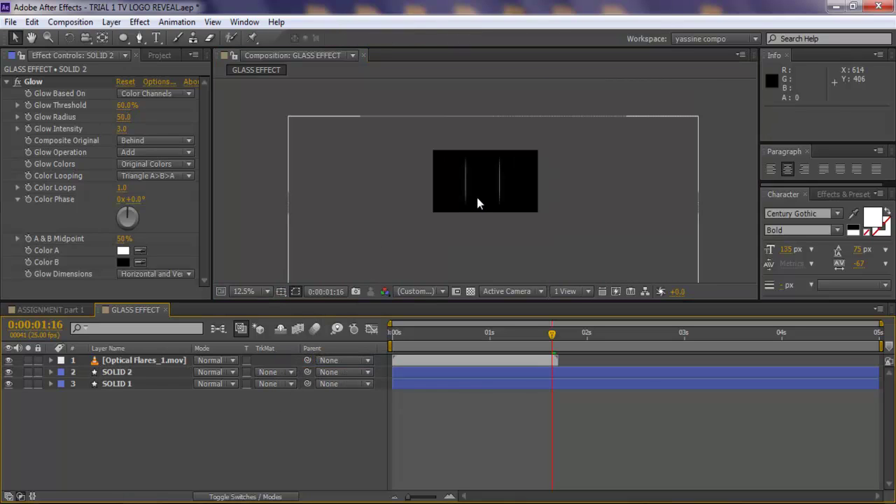
key(period)
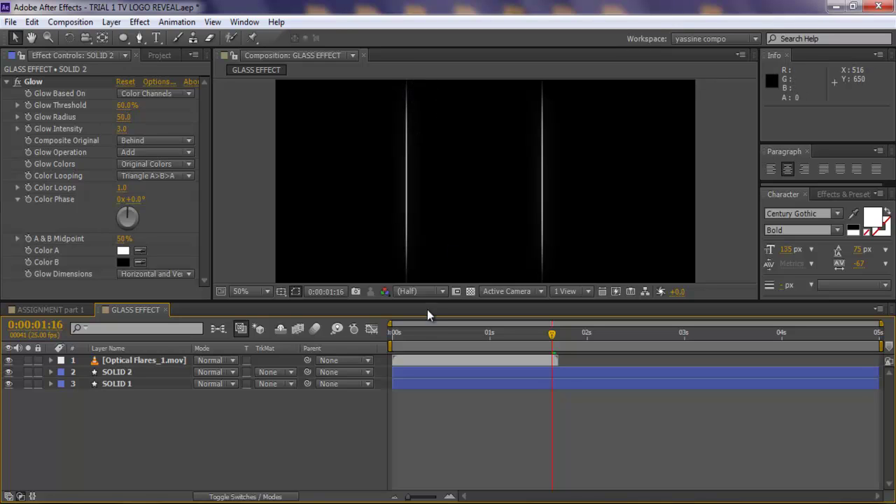
Create a new 1280 by 720 px solid in black (000000) in the GLASS EFFECT composition
right_click(148, 433)
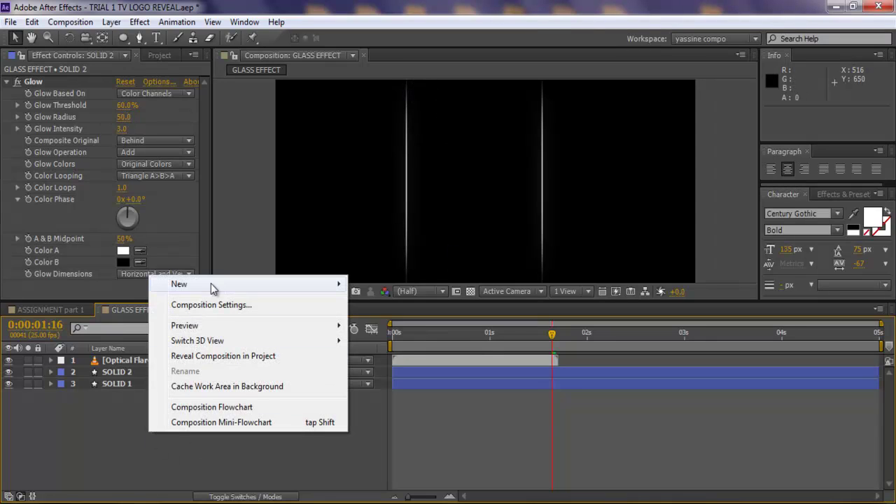
mouse_move(213, 284)
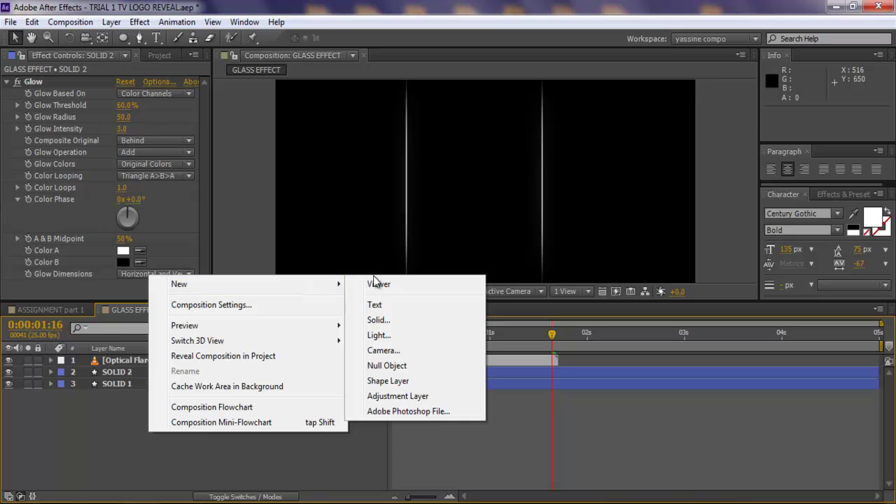
click(398, 320)
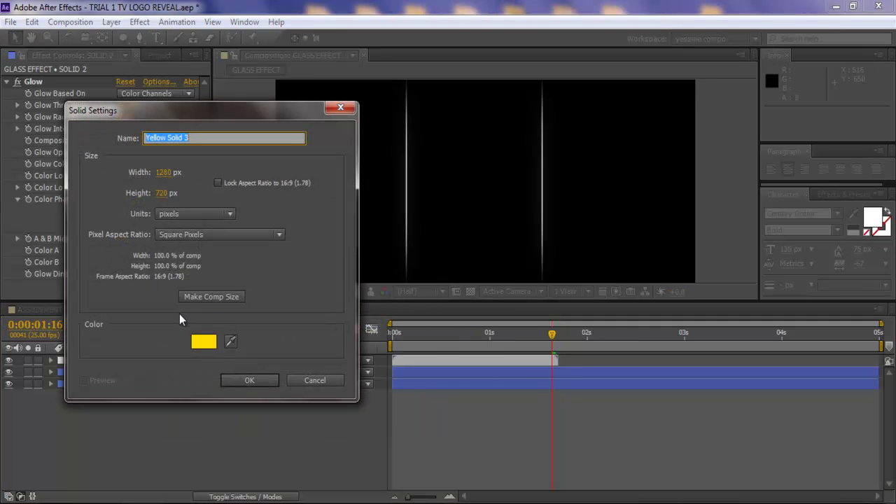
click(203, 342)
drag(670, 381, 486, 430)
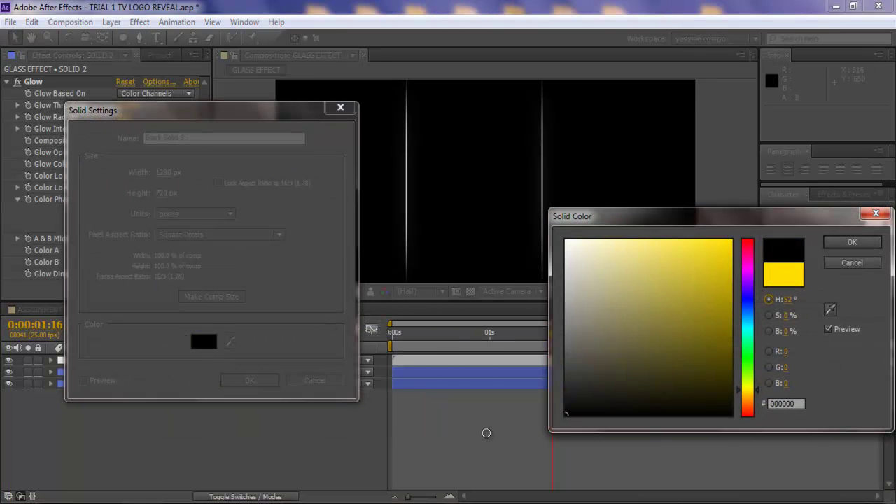
click(845, 245)
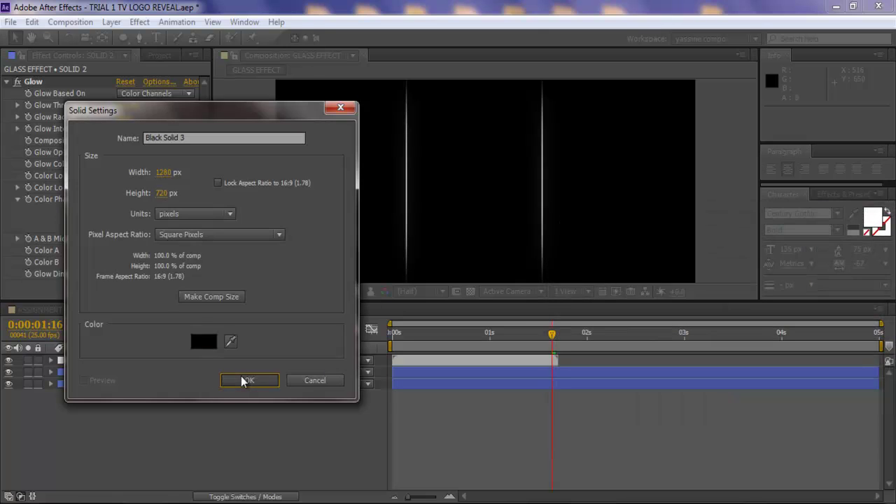
click(242, 380)
Turn on the transparency grid and move the black solid below SOLID 1 in the layer stack
click(467, 291)
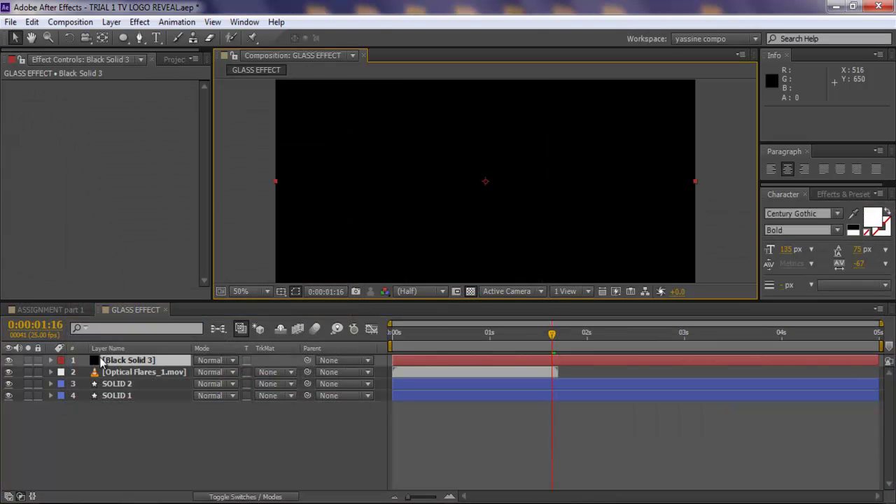
drag(131, 360, 132, 400)
scroll(595, 179, down, 1)
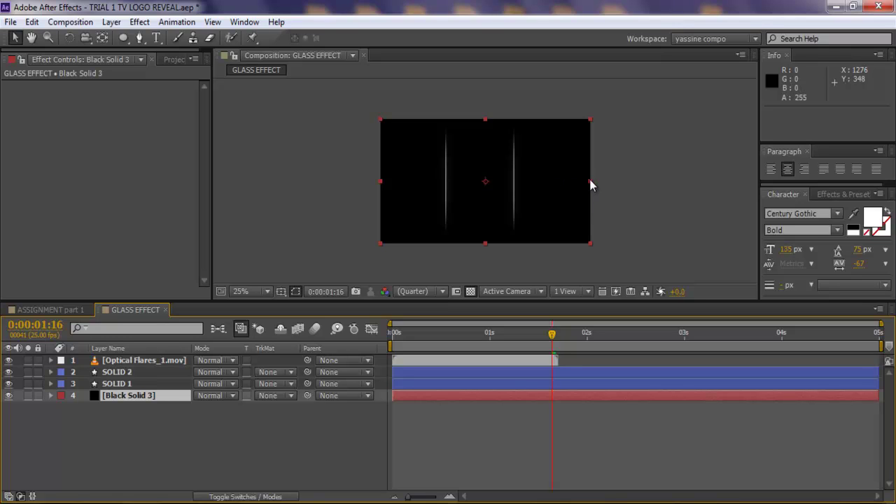
Narrow the black solid to a vertical strip between the bars, centre it at 648, 360, and turn off the transparency grid
drag(590, 180, 497, 204)
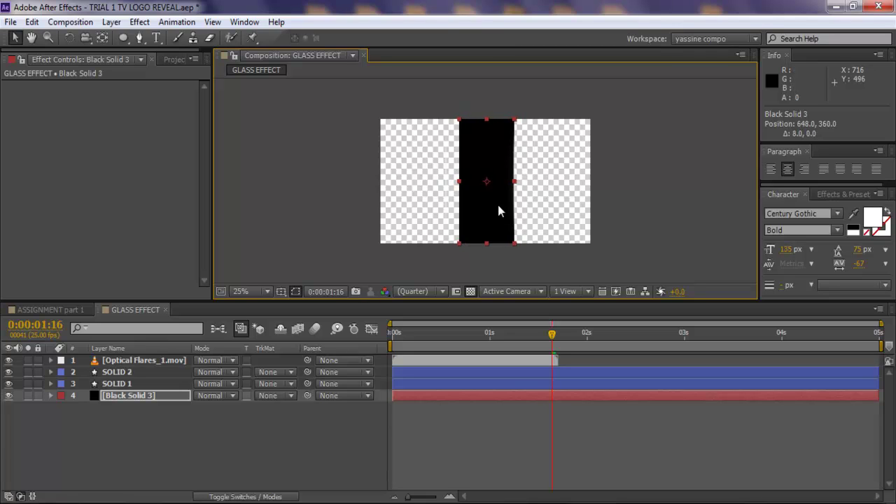
key(period)
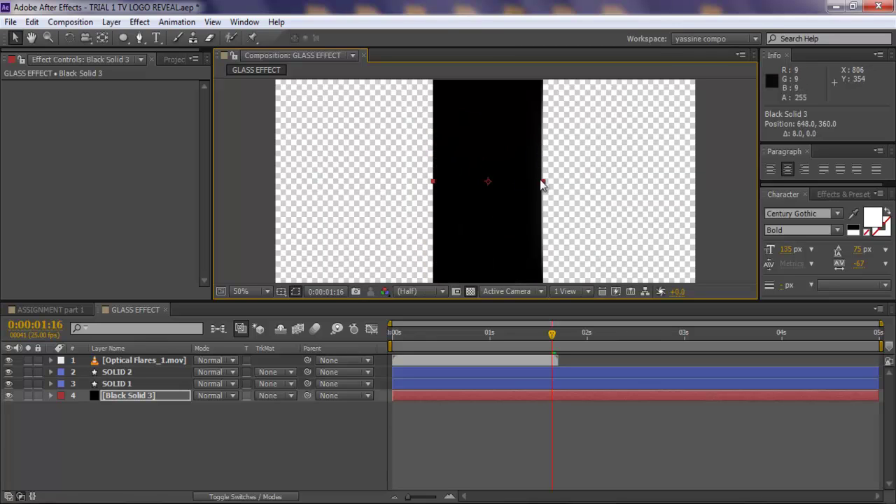
click(469, 291)
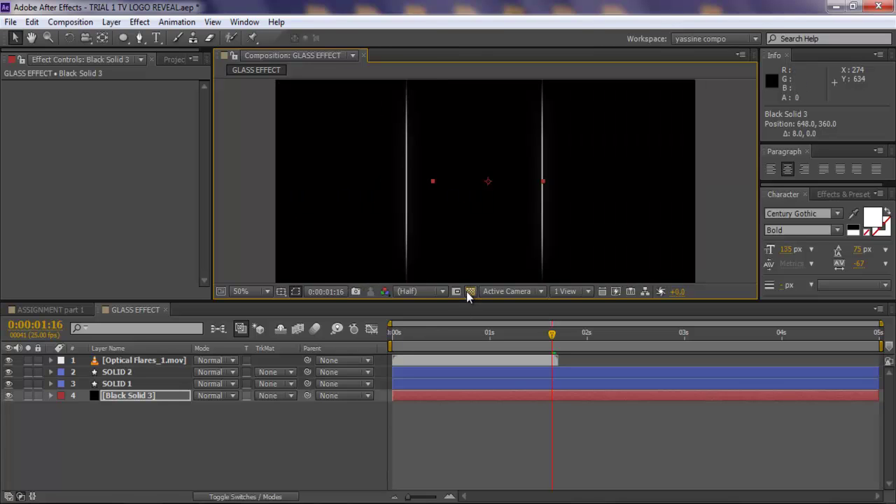
Turn on the transparency grid and rename the black solid layer as SHADOW 1
click(469, 291)
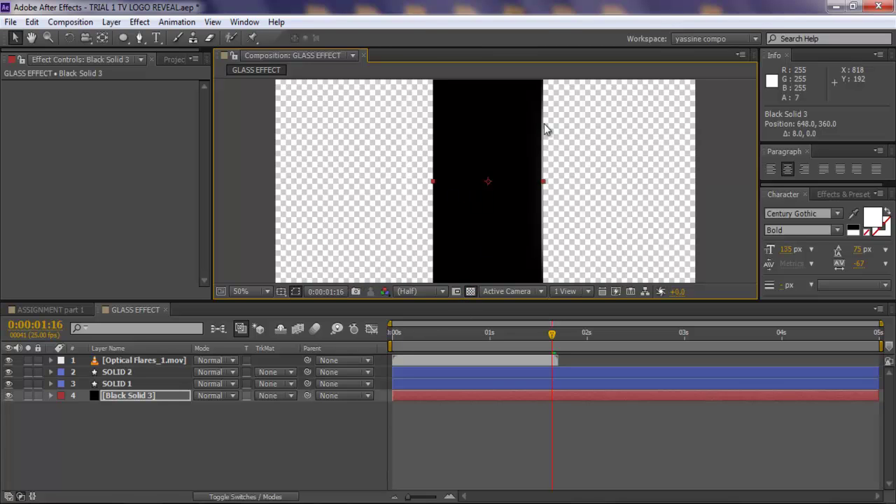
click(130, 394)
key(Return)
text(SH)
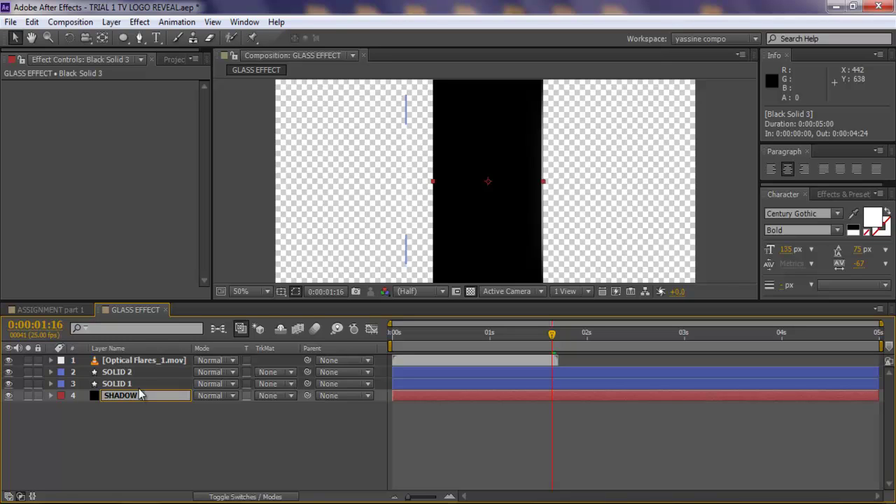
text(ADOW 1)
key(Return)
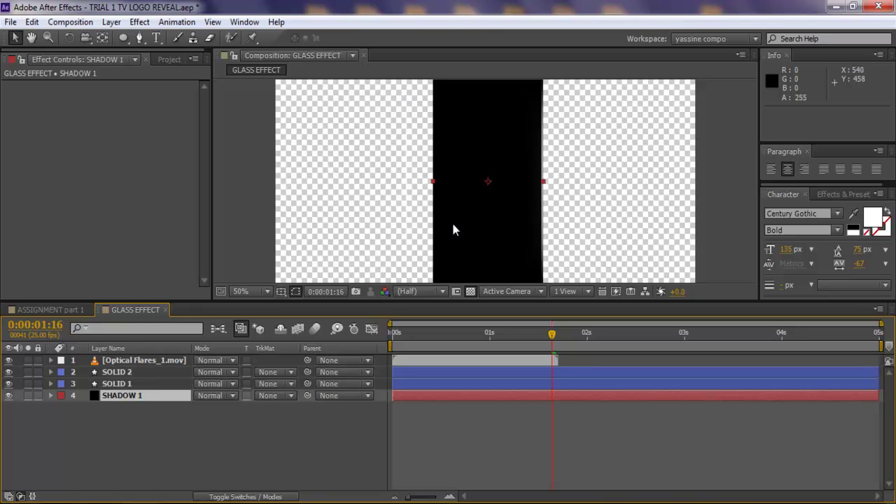
Move the SHADOW 1 strip to position 566, 360 so its left edge meets the left glowing bar
drag(473, 233, 442, 234)
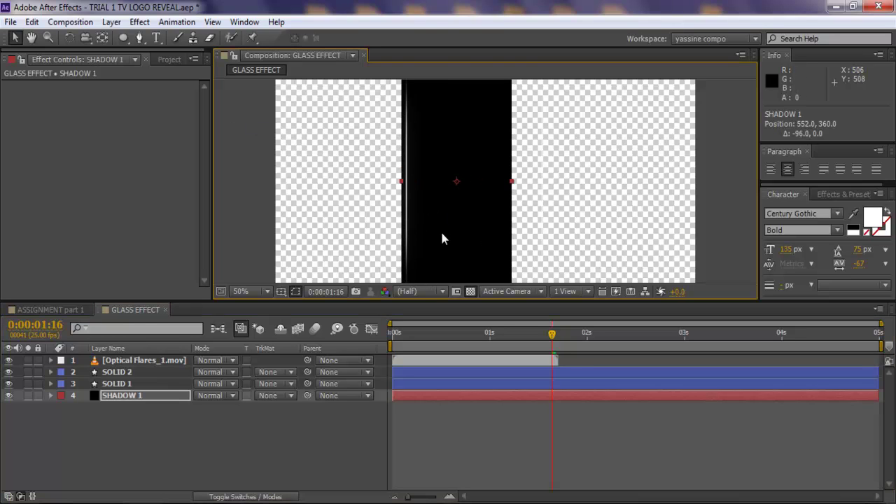
key(Right)
key(Right)
key(Right)
key(Right)
key(Right)
key(Right)
key(Right)
key(Right)
key(Right)
key(Right)
key(Right)
key(Right)
key(Right)
key(Right)
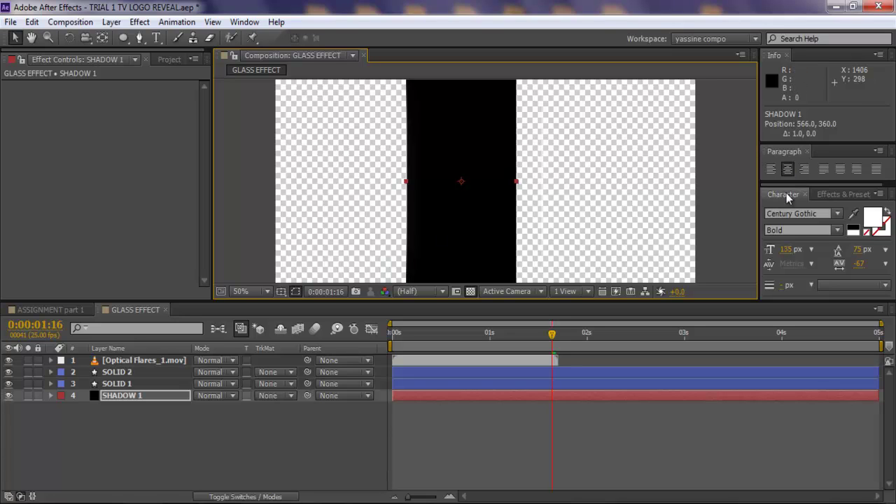
Apply the Ramp effect to SHADOW 1 and set its End Color to 2F2F2F
click(840, 194)
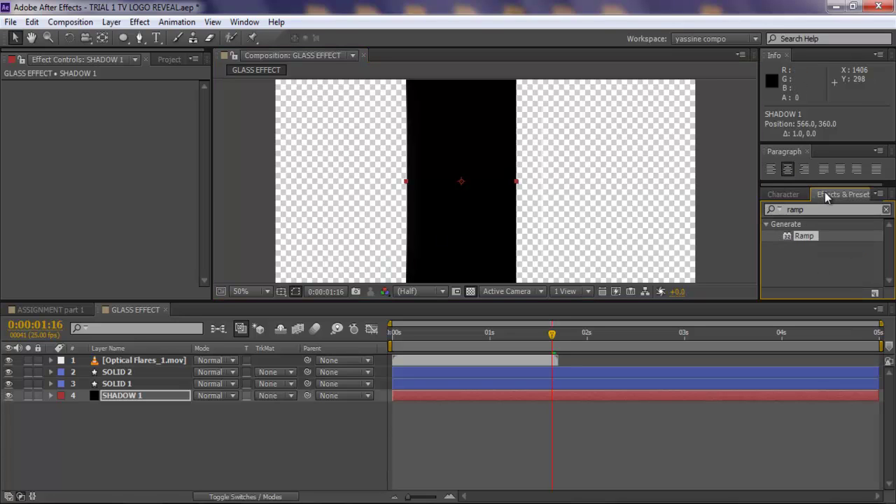
double_click(805, 236)
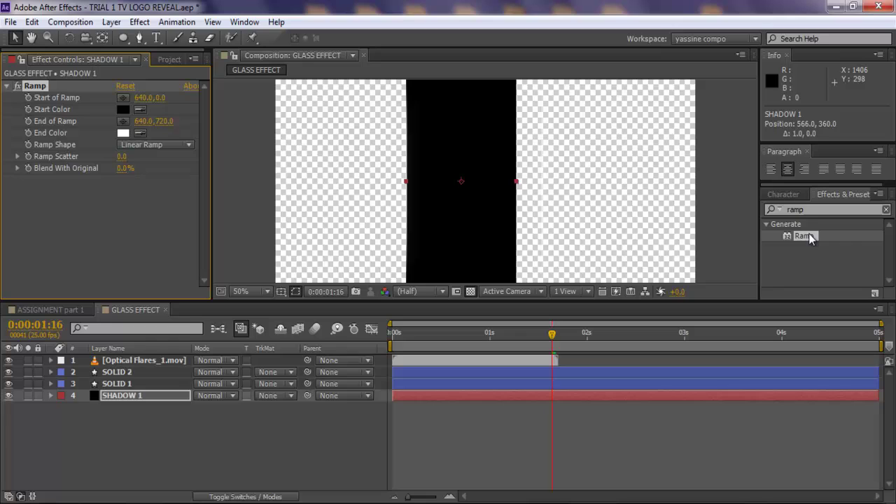
click(124, 132)
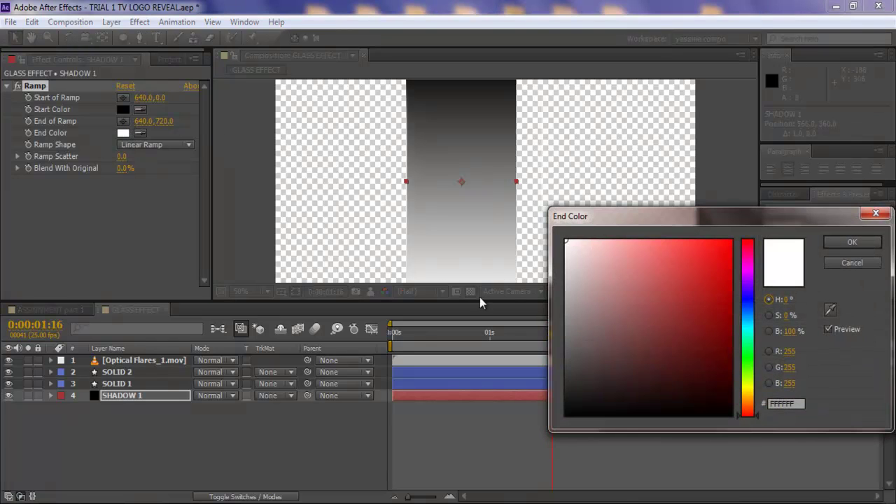
click(799, 401)
text(2FF)
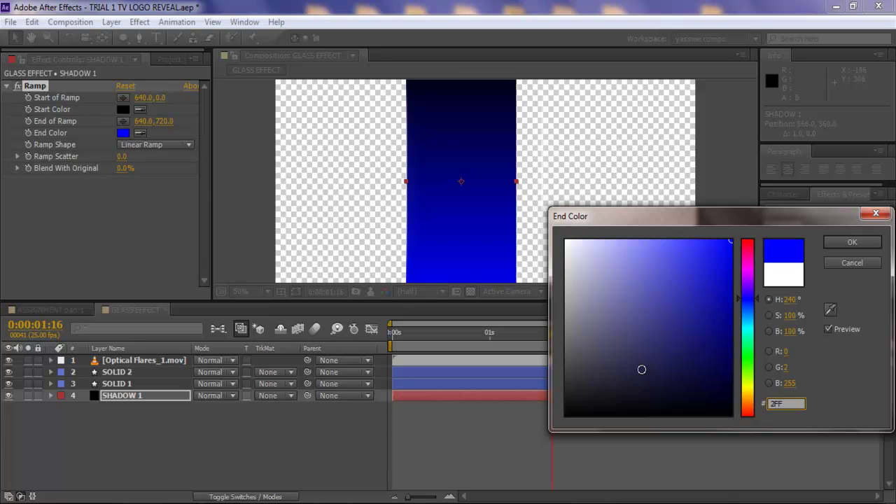
key(BackSpace)
text(2F2F2F)
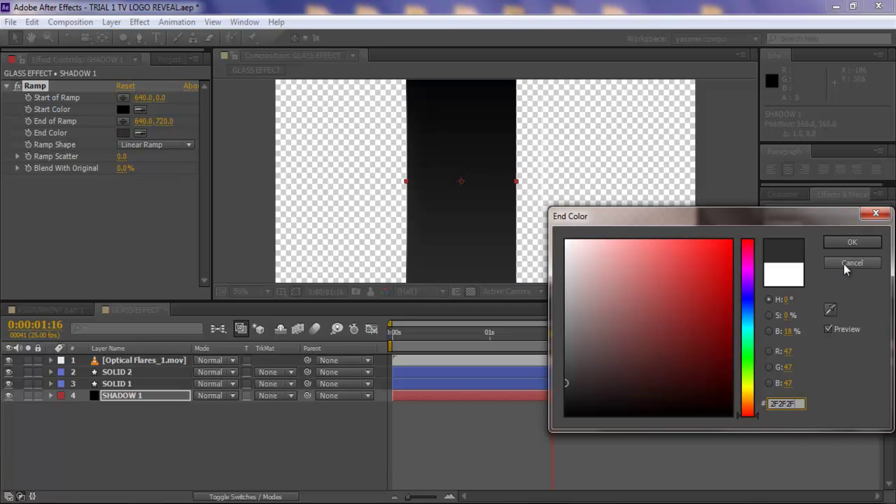
click(852, 242)
Make the ramp run horizontally across the strip, with its start at about -243.8, 356 and its end at about 1249.5, 356
scroll(490, 190, down, 2)
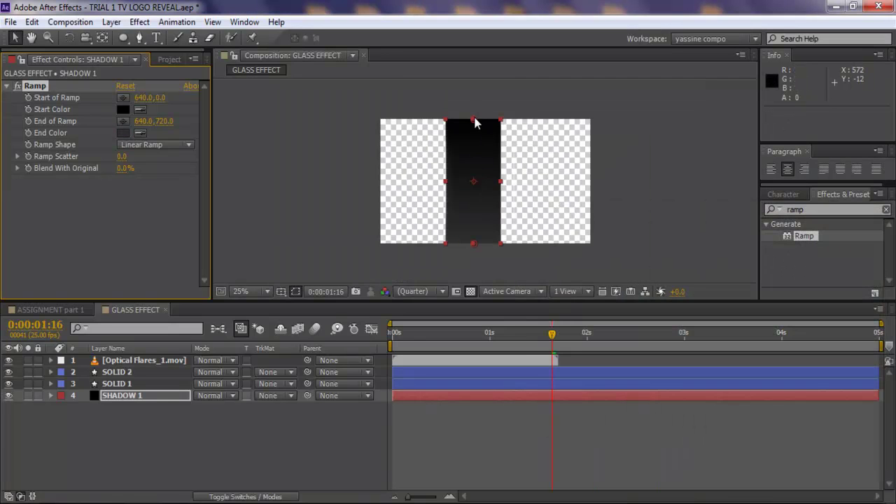
drag(475, 123, 435, 182)
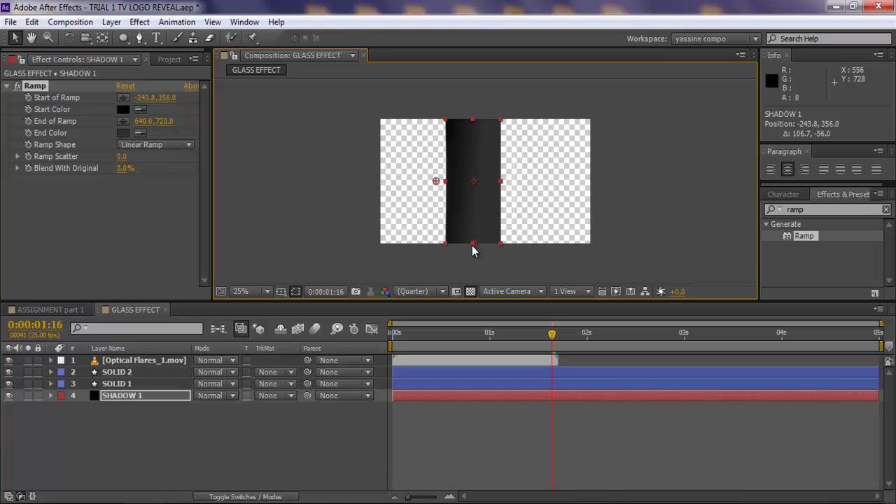
drag(473, 245, 500, 181)
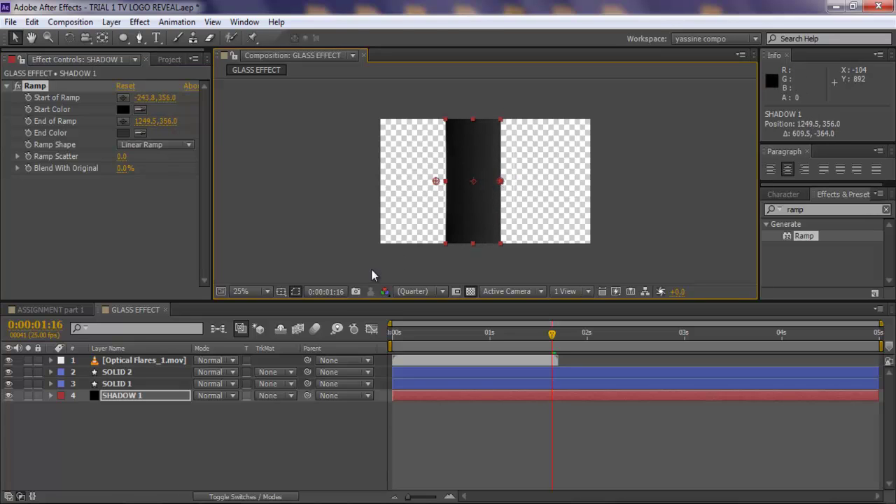
click(201, 419)
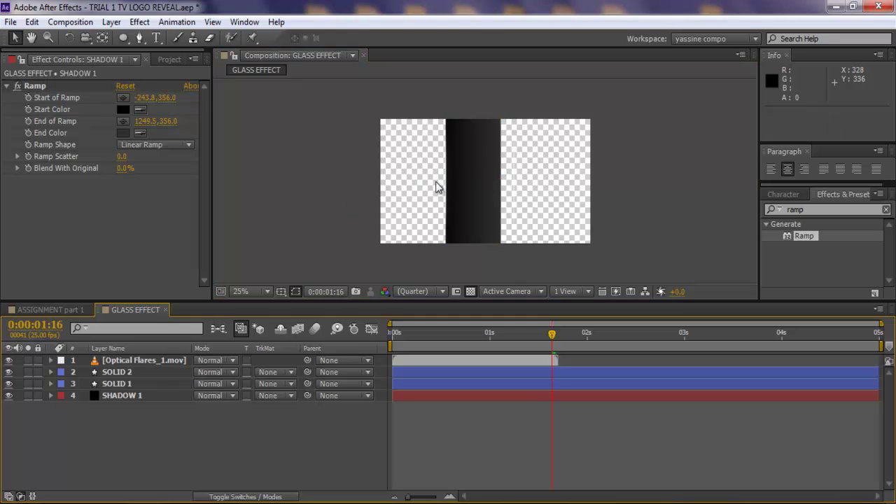
click(139, 38)
click(481, 162)
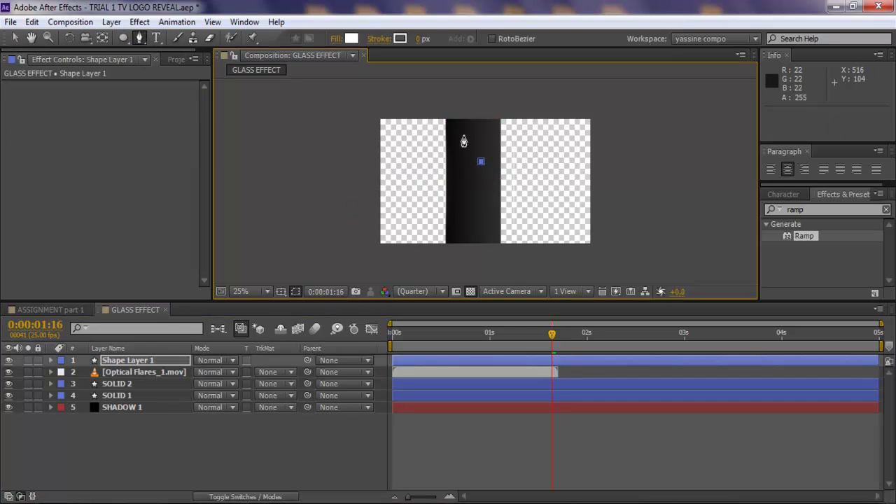
key(ctrl+z)
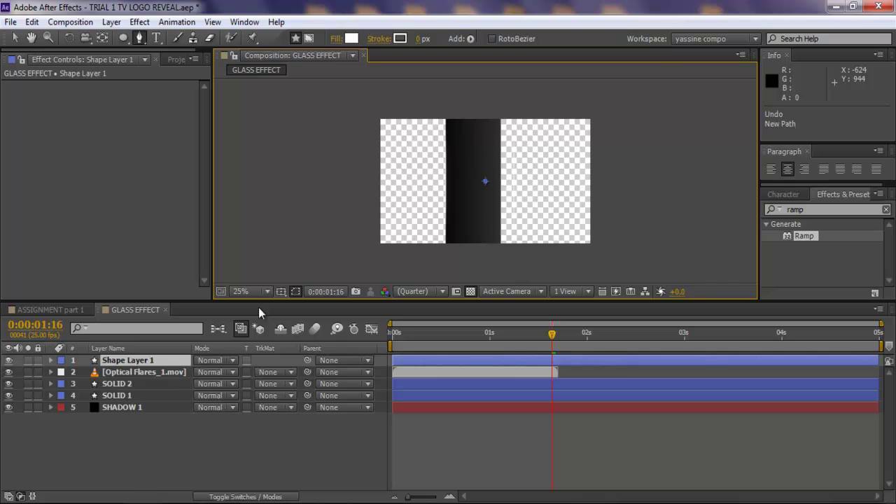
key(ctrl+z)
Draw a closed six-point Pen mask on SHADOW 1 around the strip's left part, with its right side bulging to the strip's middle
click(127, 384)
click(131, 396)
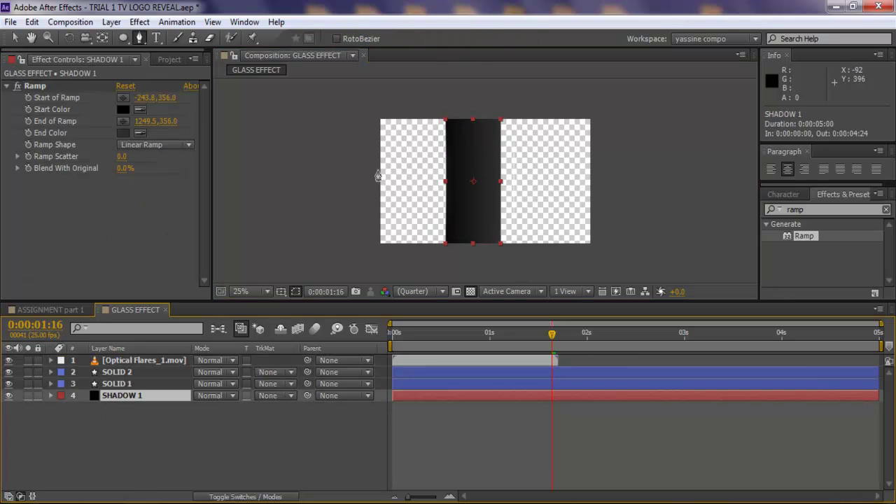
click(426, 138)
drag(458, 137, 458, 146)
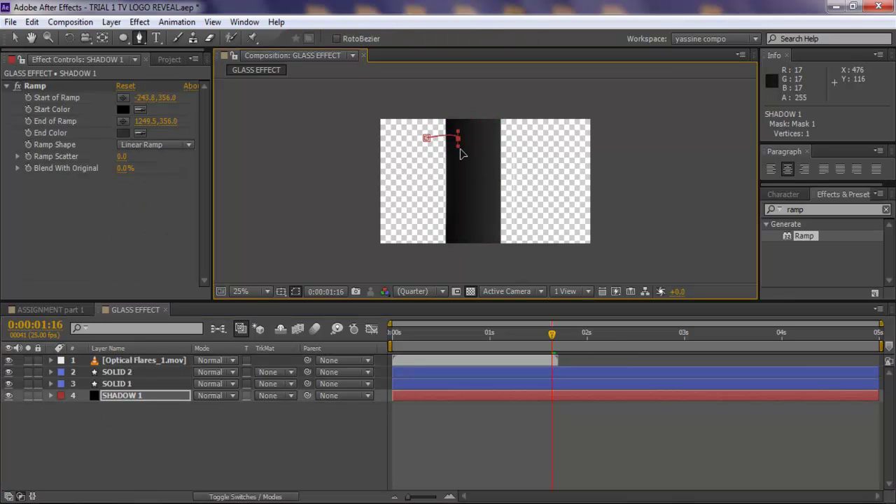
click(477, 183)
drag(468, 218, 431, 238)
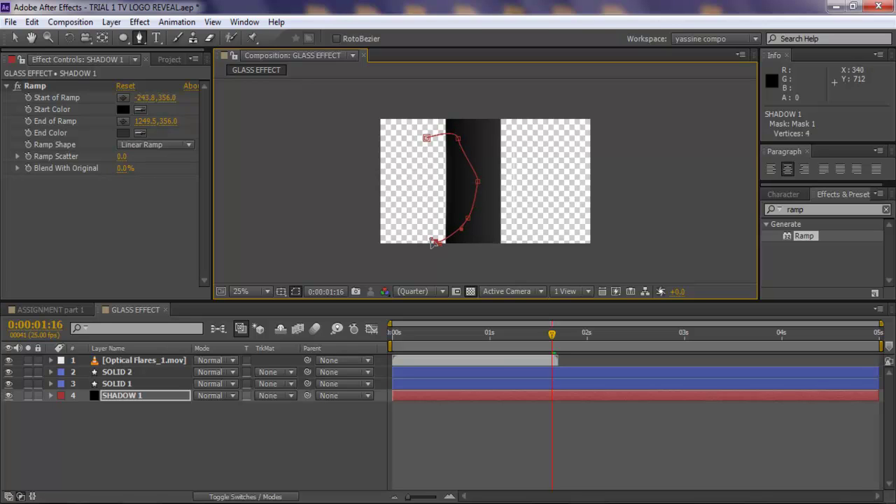
click(419, 147)
click(426, 137)
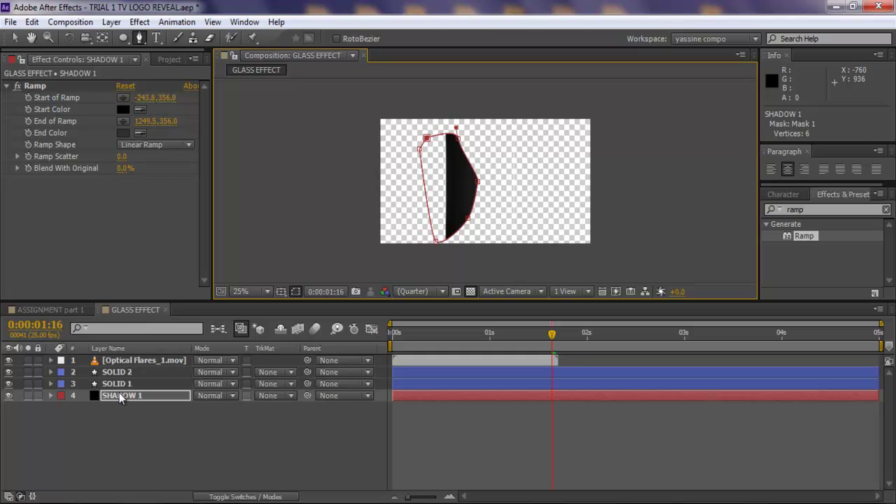
Reveal the mask properties of SHADOW 1 in the timeline
click(120, 396)
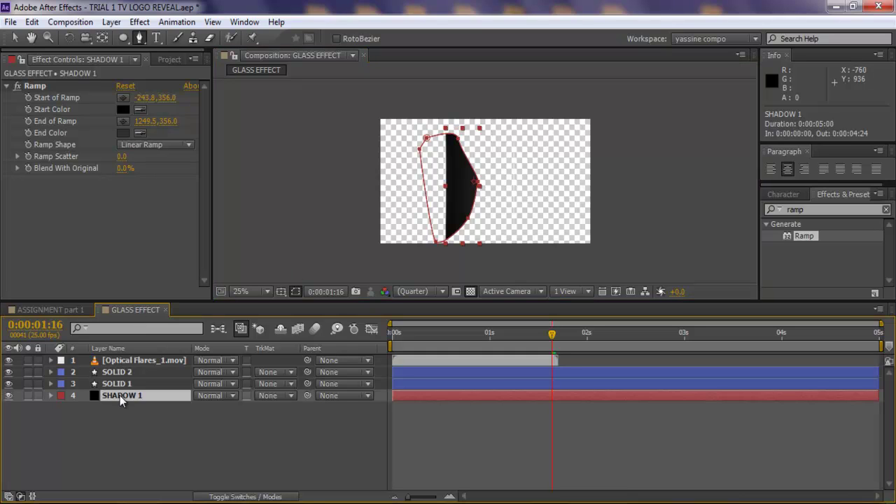
key(f)
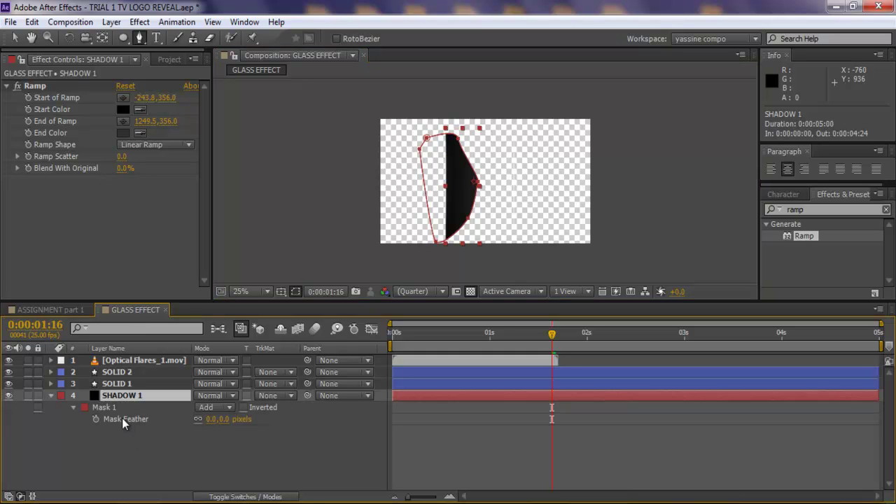
key(f)
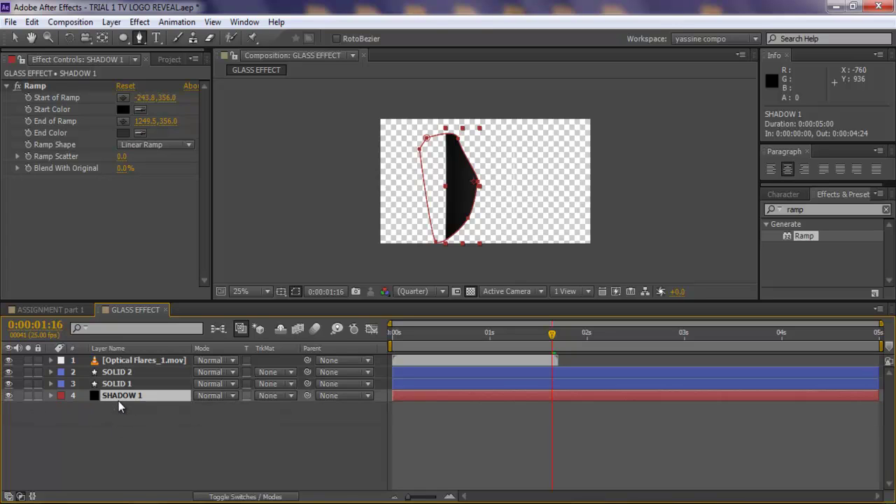
key(m)
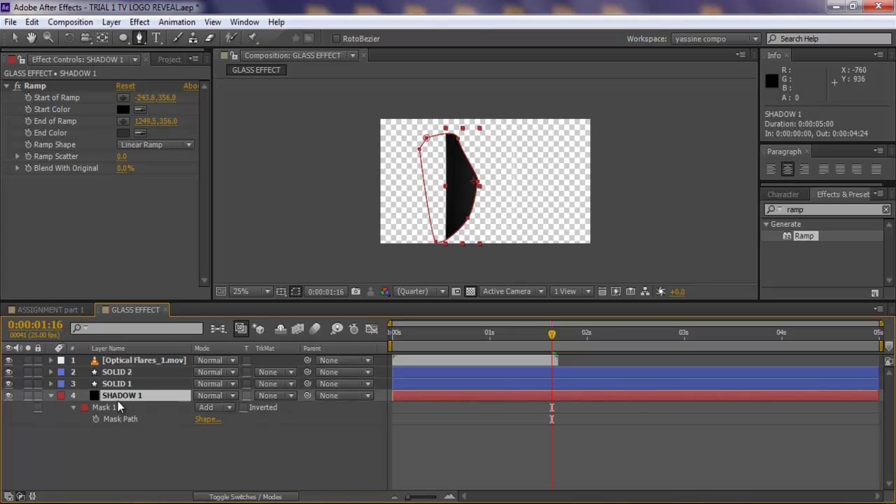
Set the mask feather of the SHADOW 1 layer's Mask 1 to 700 pixels in both directions
key(f)
click(223, 419)
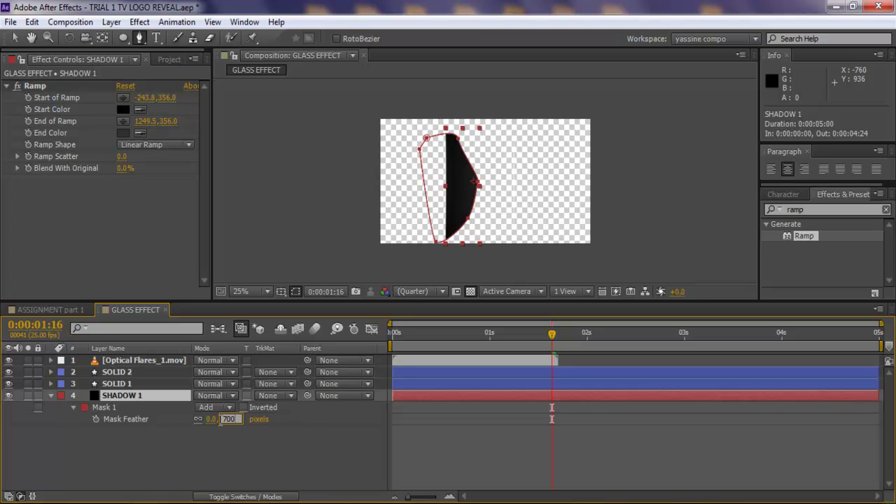
text(700)
key(Return)
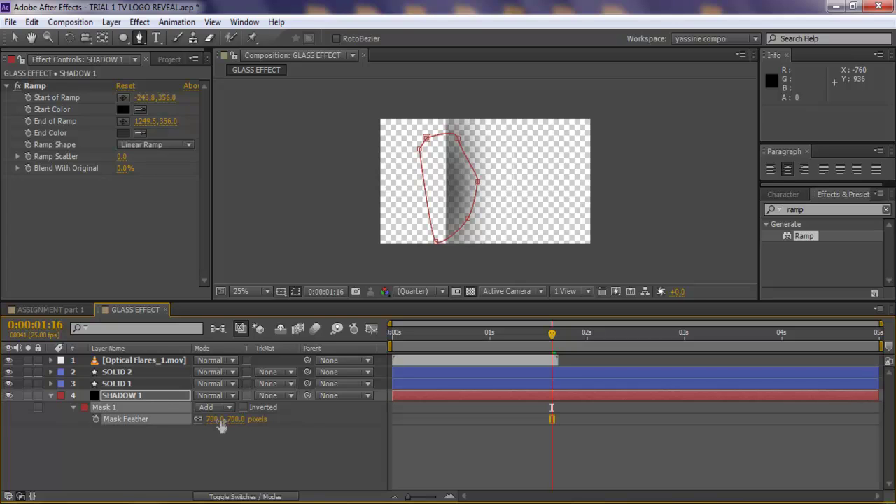
click(234, 449)
Check the feathered shadow with and without the transparency grid, up close and at several moments around 0:00:01:04 to 0:00:01:13
click(470, 291)
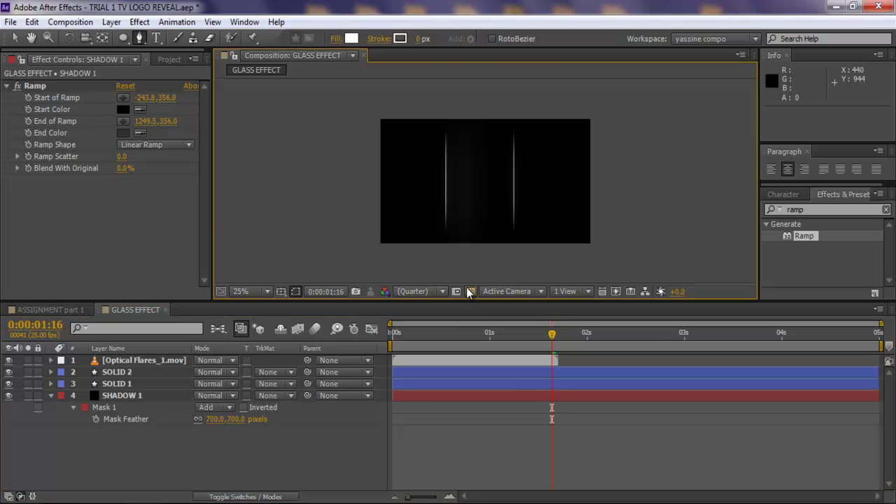
click(470, 291)
key(period)
key(period)
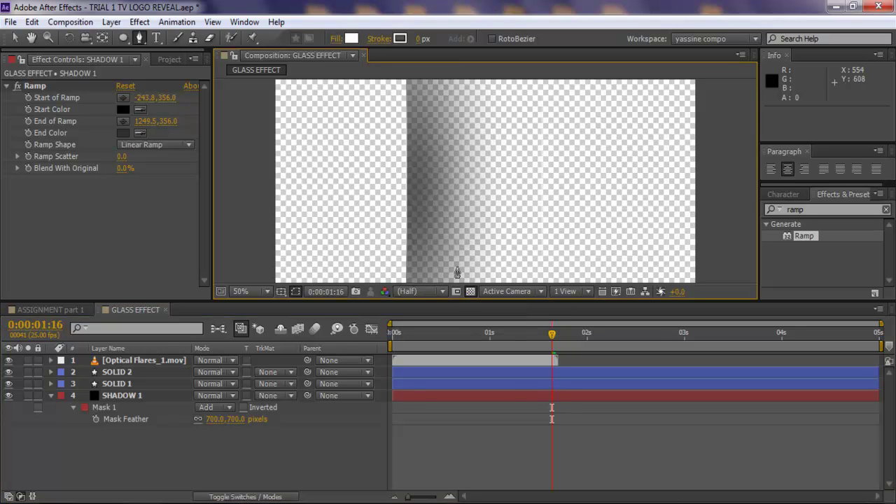
click(506, 333)
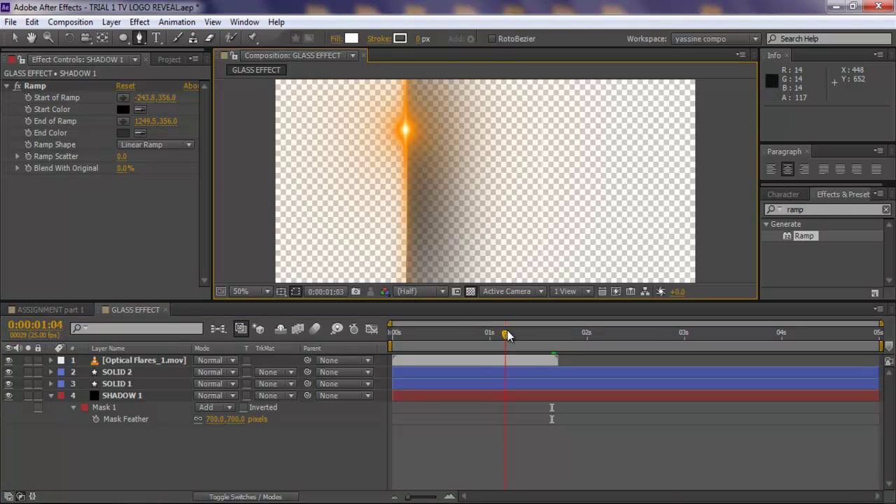
drag(507, 334, 541, 334)
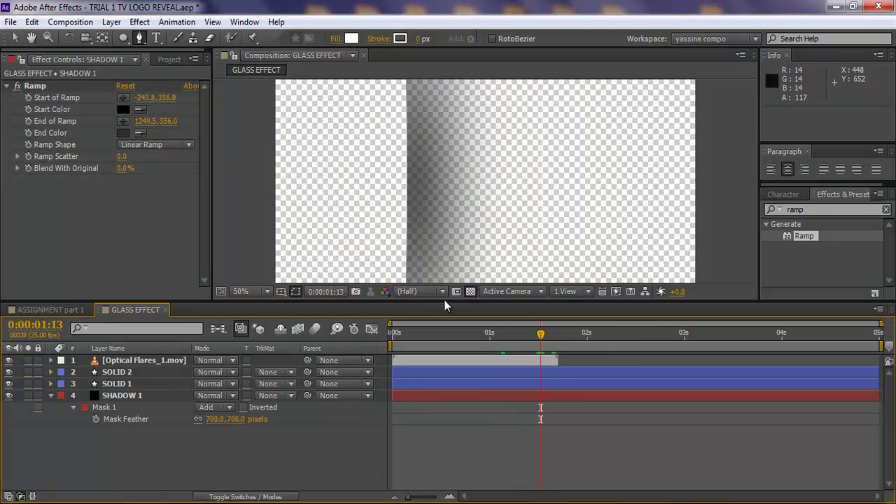
click(471, 291)
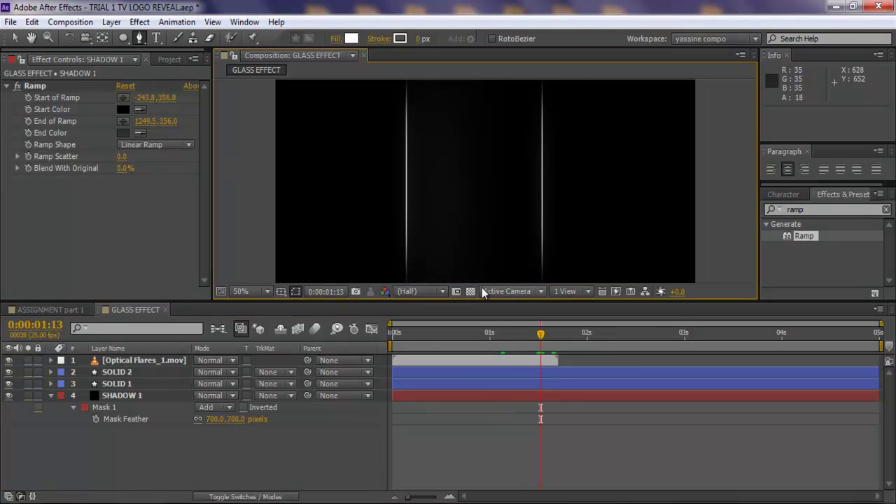
click(471, 292)
scroll(494, 224, down, 2)
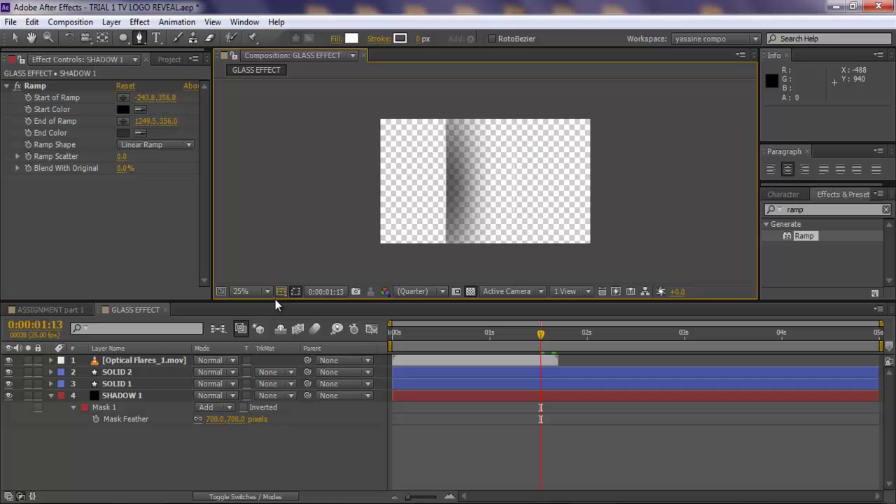
click(130, 387)
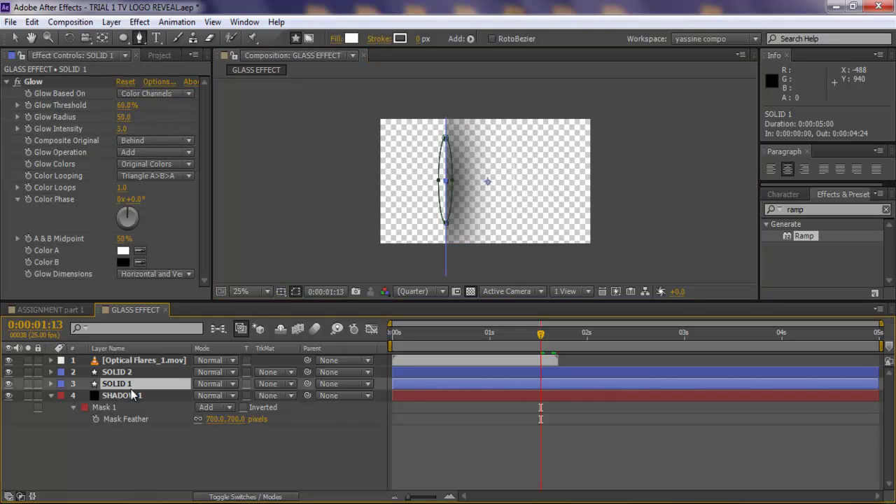
key(ctrl+d)
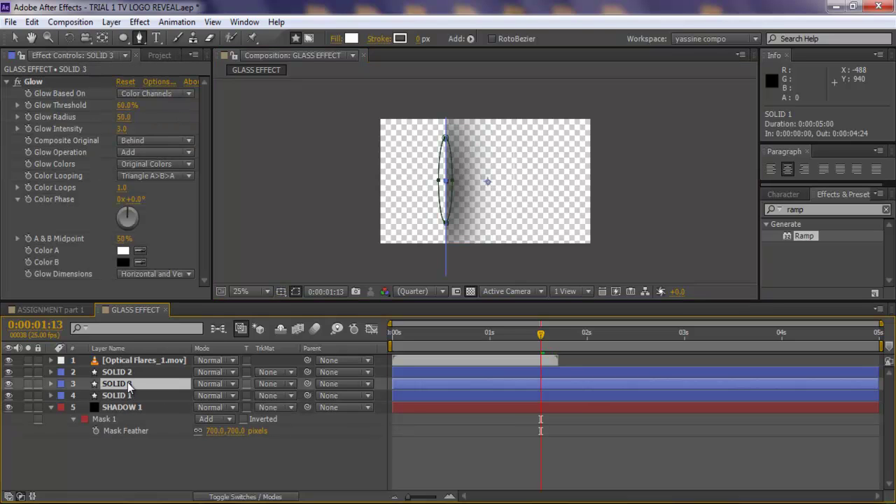
key(ctrl+z)
Duplicate the SHADOW 1 layer and rotate the copy by -180° to mirror the shadow
click(131, 397)
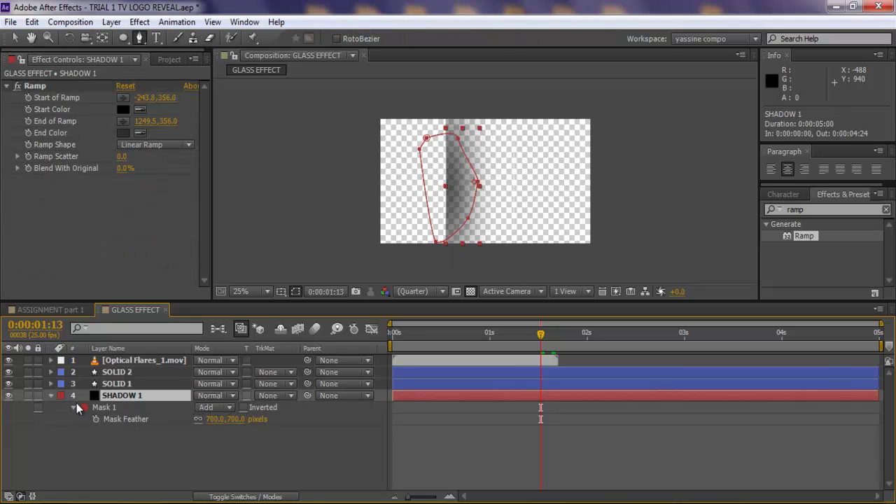
click(49, 394)
key(ctrl+d)
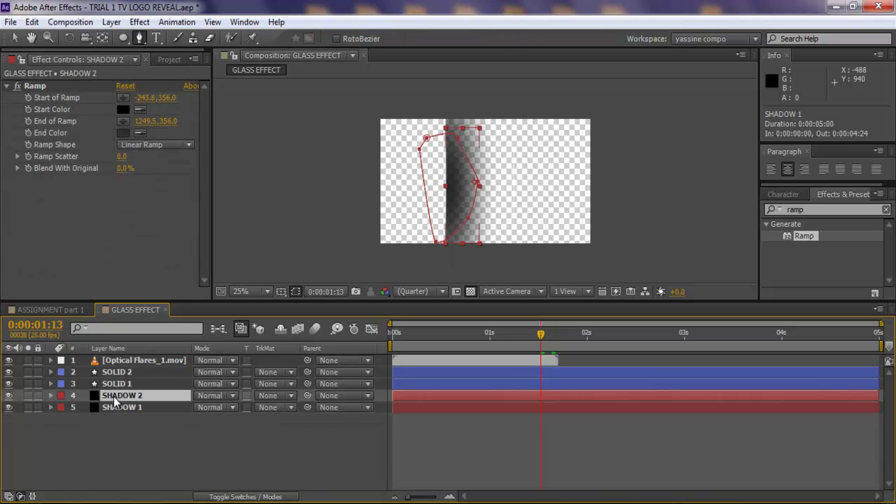
key(w)
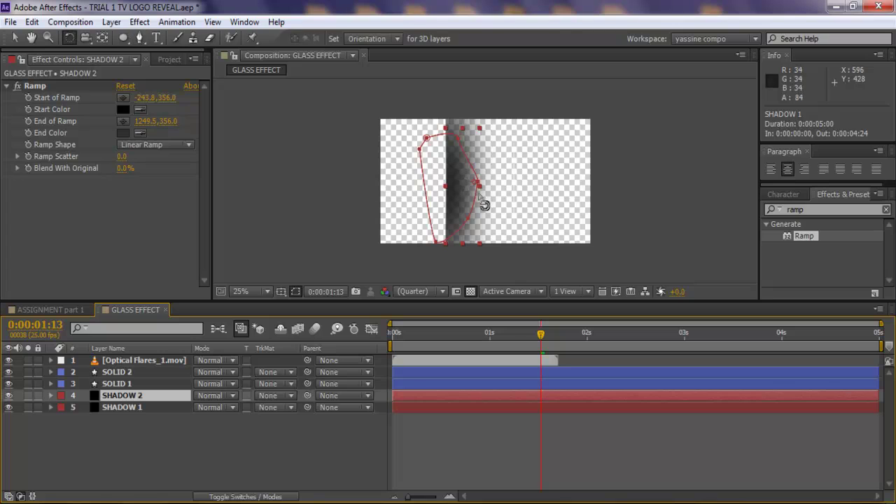
drag(466, 251, 480, 153)
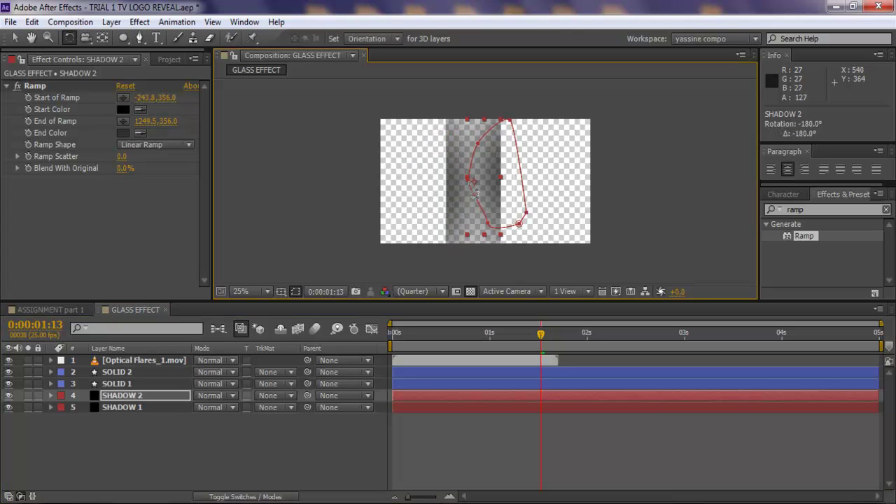
Move the SHADOW 2 layer horizontally to position 647, 360 so its outer edge meets the second vertical light line
key(v)
mouse_move(490, 192)
mouse_down()
mouse_move(513, 192)
mouse_move(504, 191)
mouse_up()
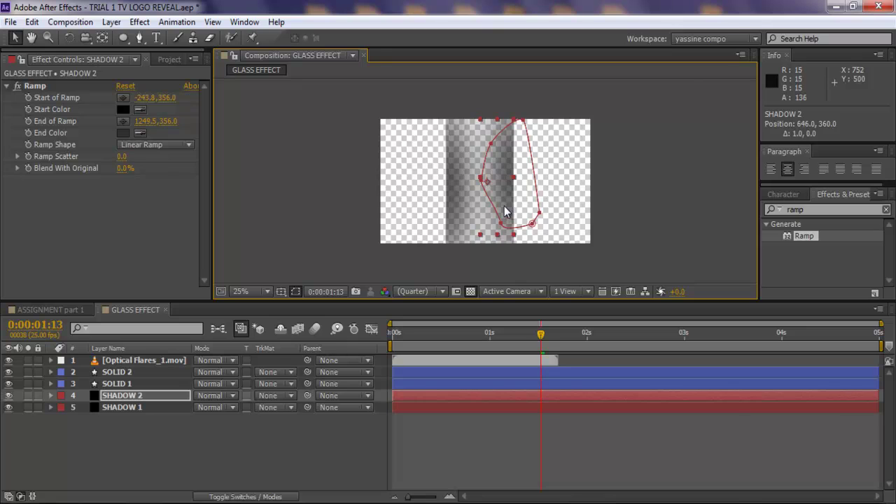
key(slash)
key(Right)
key(Right)
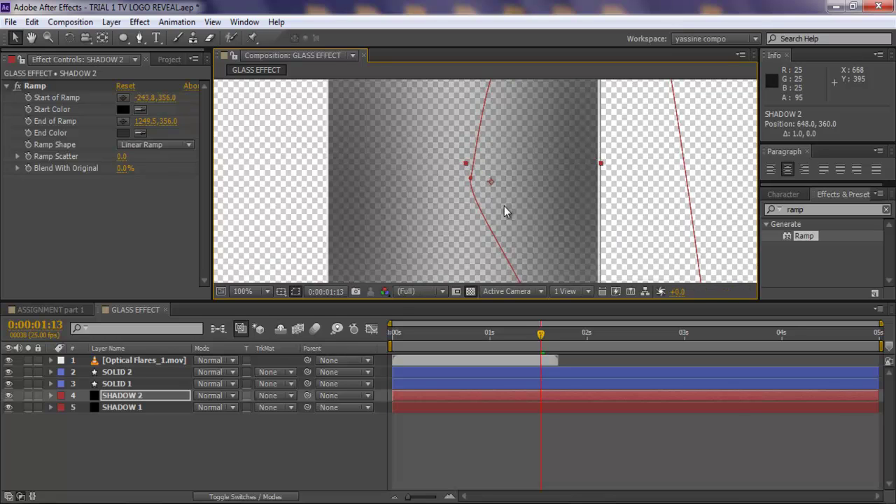
key(Left)
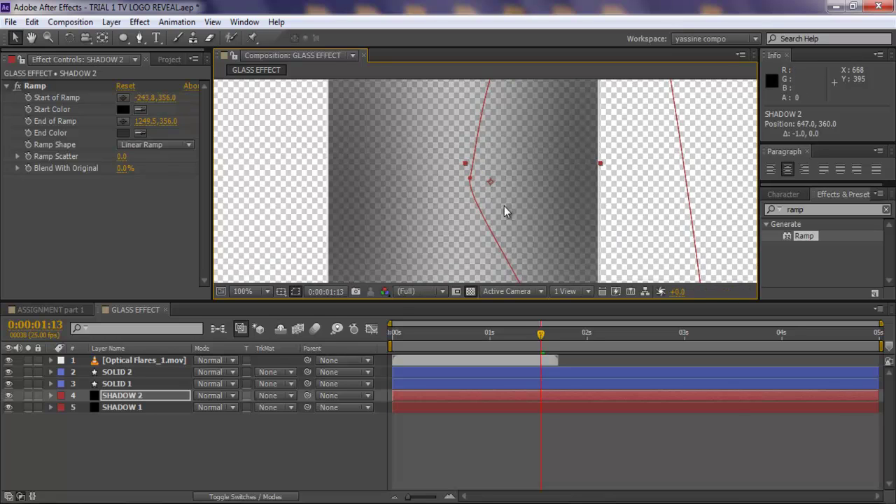
key(Right)
key(Left)
click(159, 455)
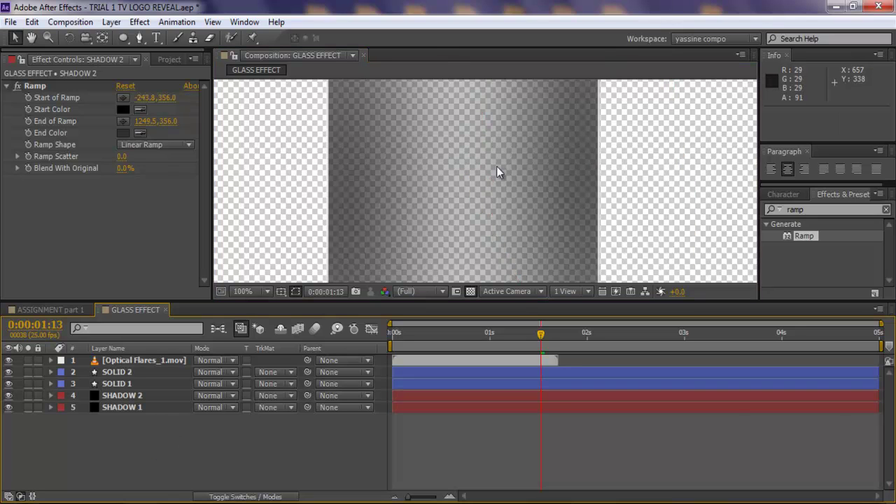
scroll(495, 183, down, 4)
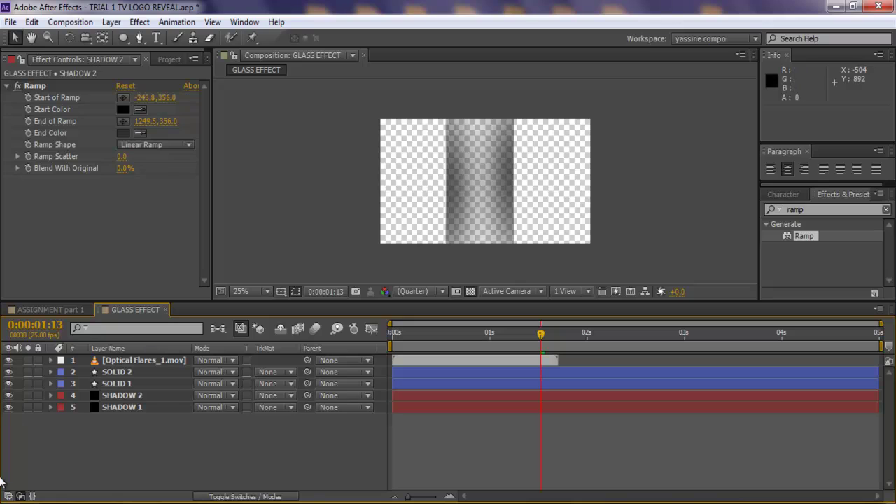
Narrow SHADOW 2's mask by pulling its middle, upper and lower inner vertices toward the shadow's outer edge
click(133, 396)
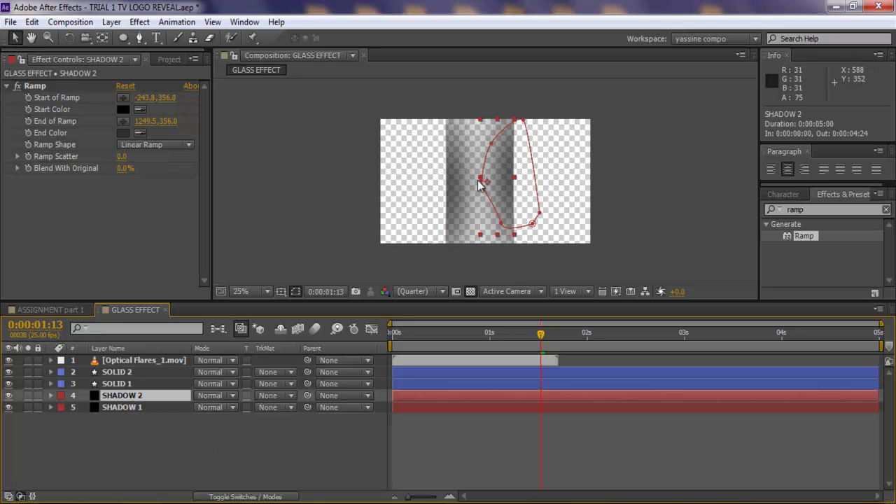
drag(482, 179, 488, 179)
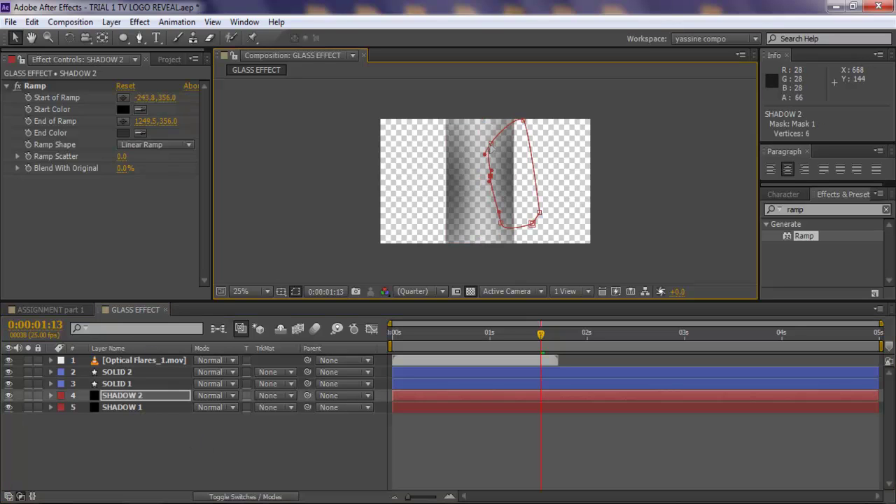
drag(491, 143, 513, 145)
key(ctrl+z)
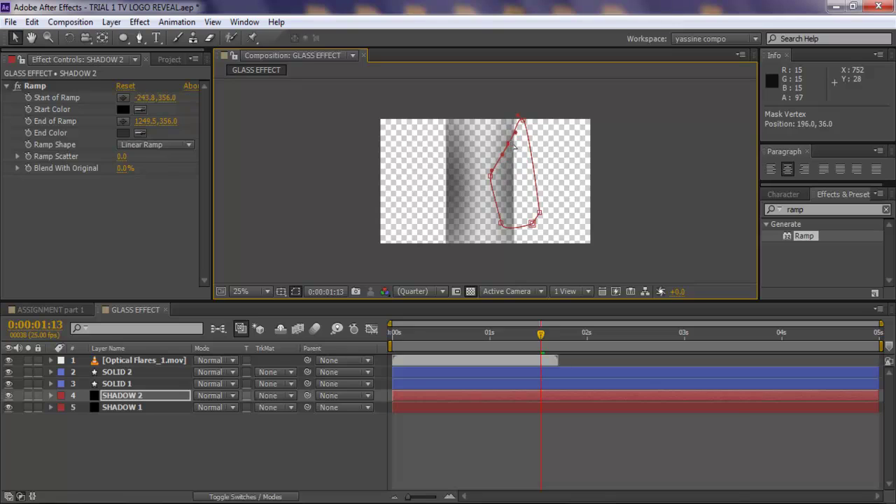
mouse_move(502, 224)
mouse_down()
mouse_move(513, 231)
mouse_move(509, 225)
mouse_up()
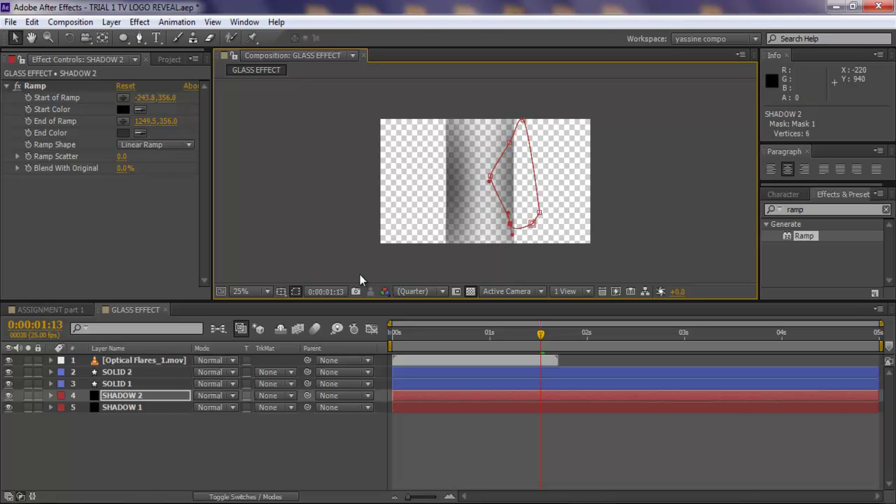
Narrow SHADOW 1's mask by pulling its inner vertices toward the outer edge and raising its lowest vertex
click(119, 409)
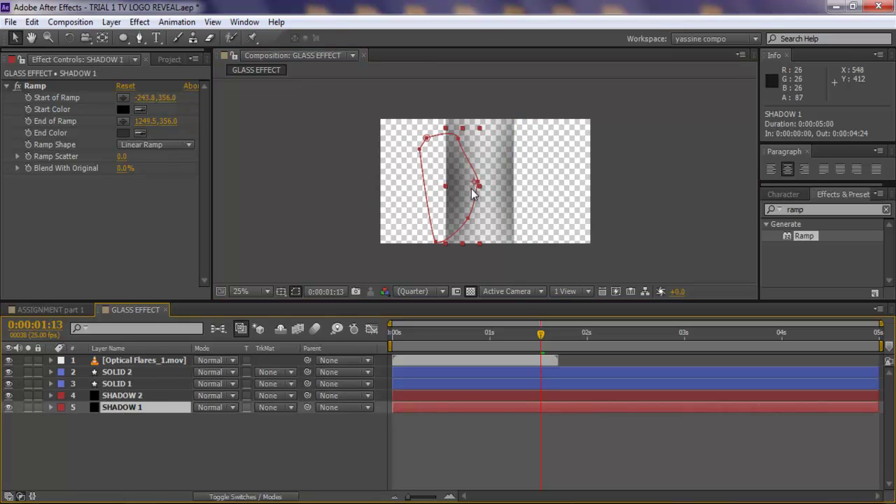
drag(478, 185, 472, 178)
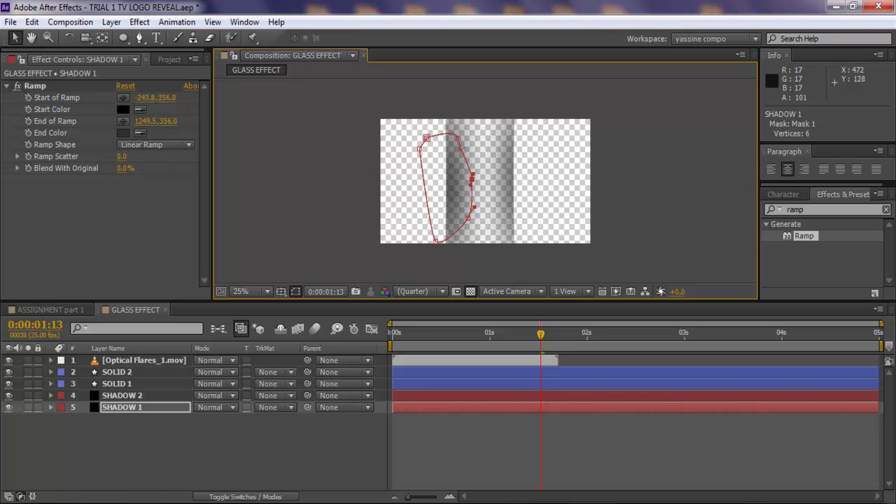
drag(458, 138, 445, 142)
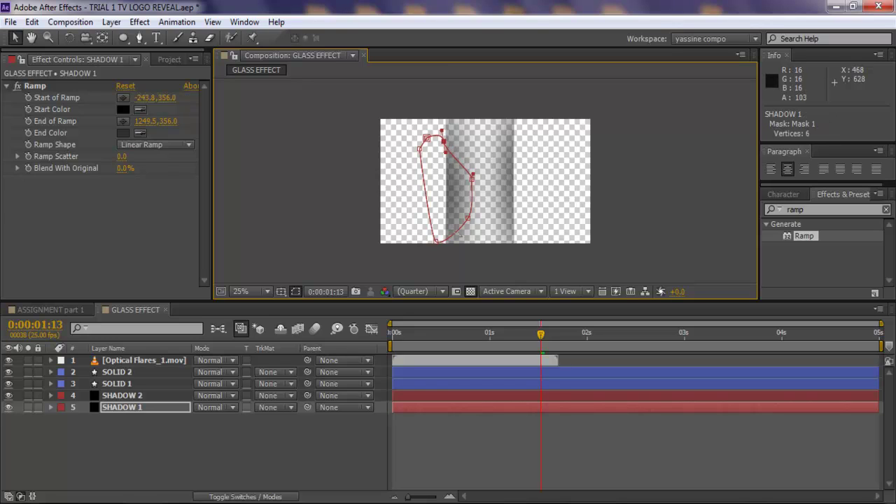
click(435, 242)
drag(461, 229, 431, 211)
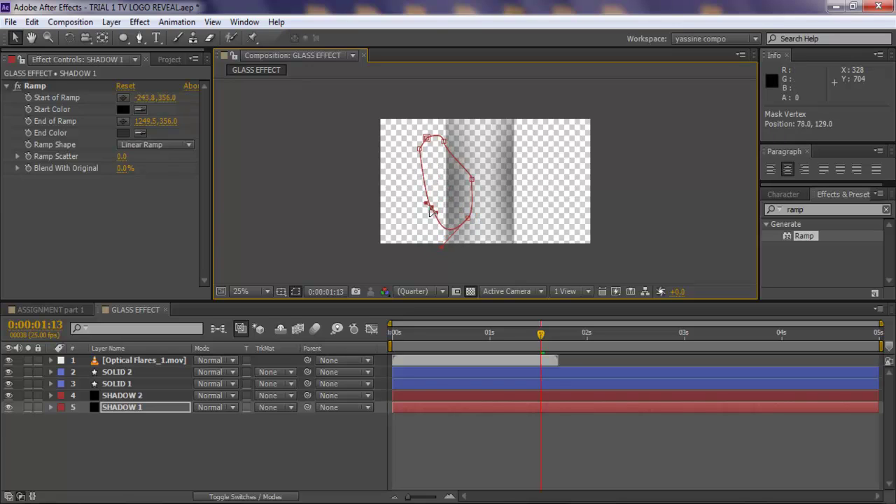
click(241, 438)
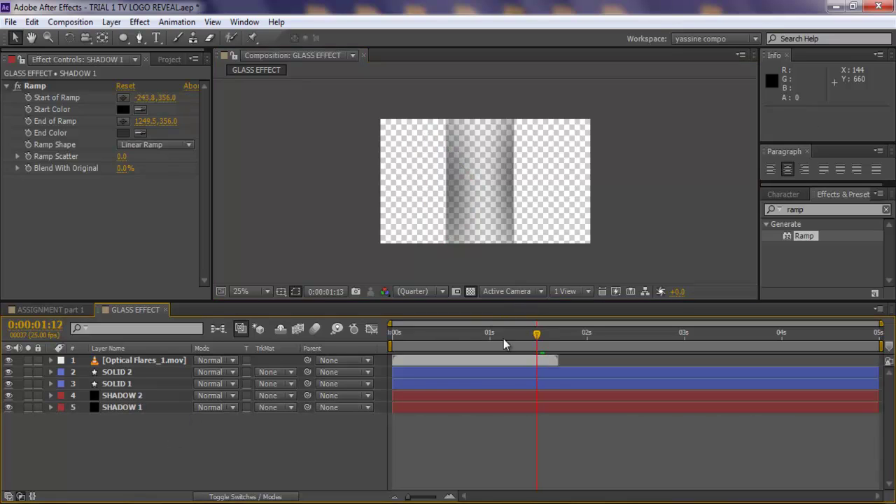
Review the glass shadows along the timeline and compare with the logo in the ASSIGNMENT part 1 composition at 0:00:01:11
mouse_move(507, 340)
mouse_down()
mouse_move(430, 341)
mouse_move(522, 336)
mouse_up()
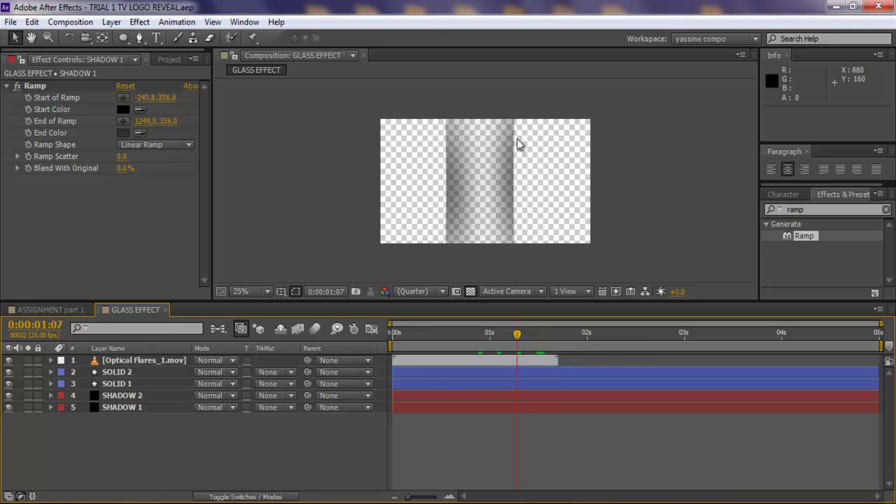
click(43, 309)
click(532, 332)
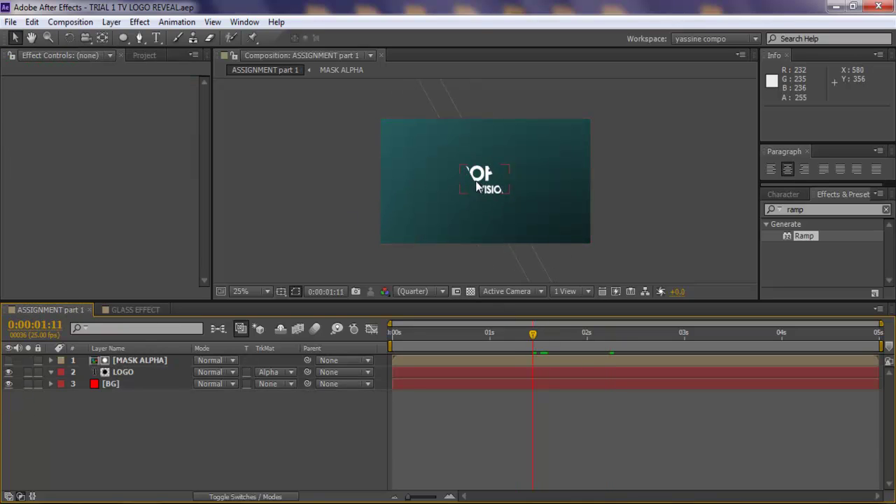
click(116, 310)
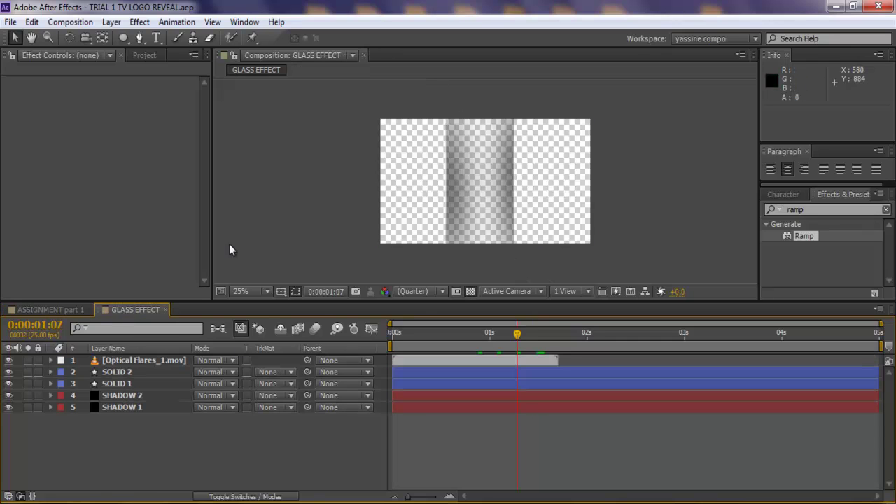
Add a new adjustment layer above all the layers of the GLASS EFFECT composition
right_click(121, 420)
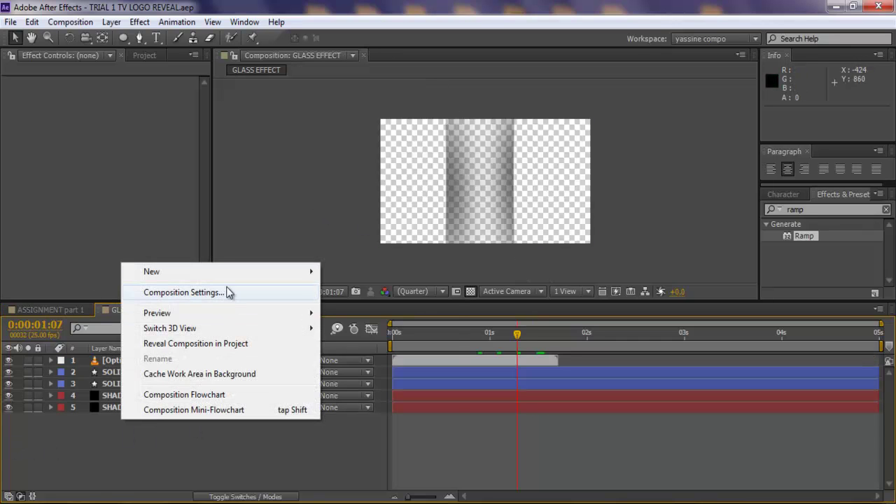
mouse_move(226, 280)
click(359, 384)
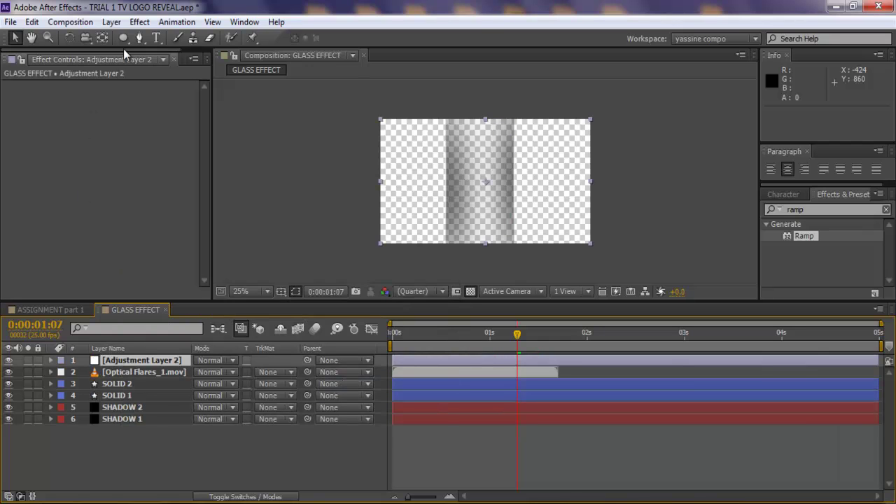
Apply the Turbulent Displace distortion effect to Adjustment Layer 2
click(139, 21)
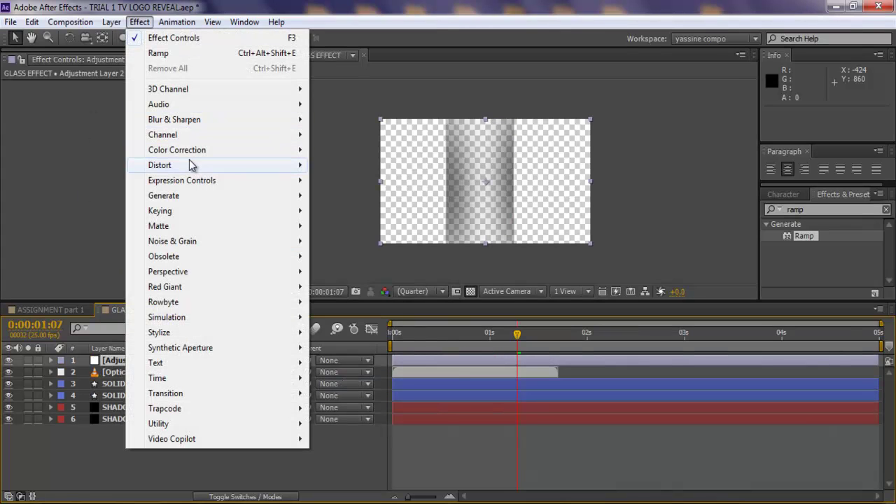
mouse_move(208, 166)
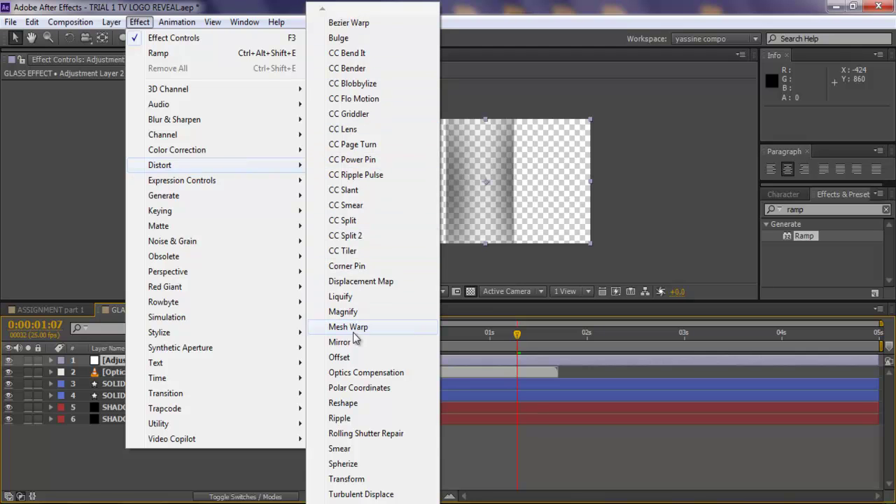
click(360, 494)
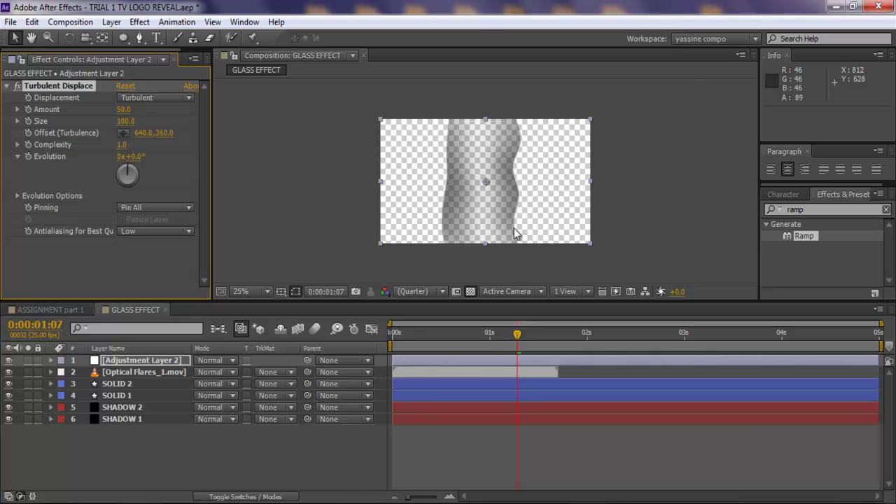
scroll(505, 187, up, 1)
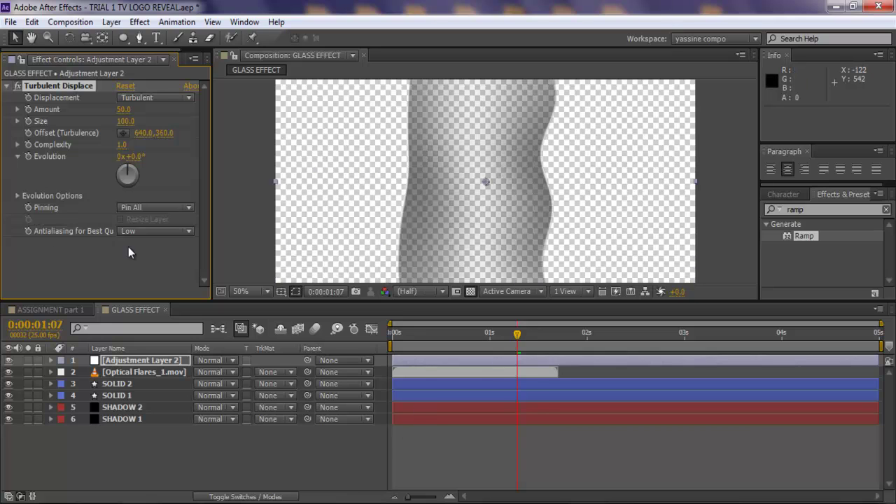
Try raising the Turbulent Displace Evolution to 1x+324° and undo the change
drag(135, 163, 585, 158)
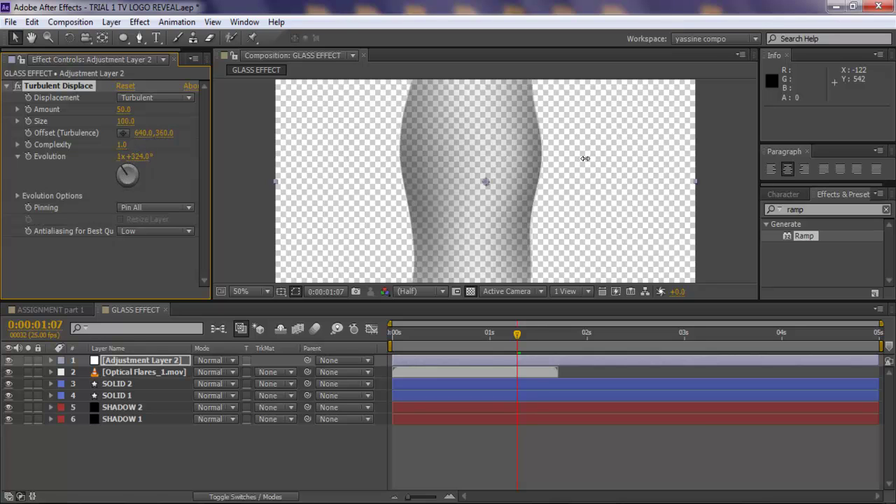
key(ctrl+z)
key(comma)
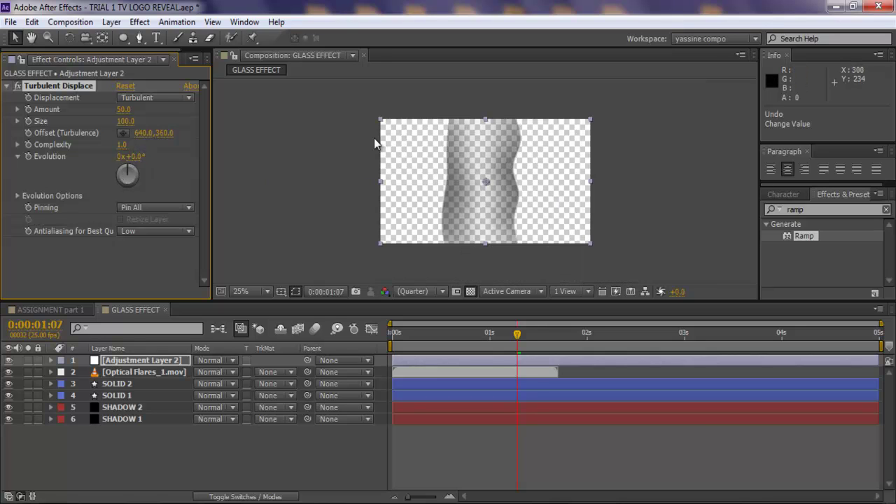
key(period)
key(comma)
Set the Turbulent Displace Amount to 87 and its Size to 23
click(123, 110)
key(Return)
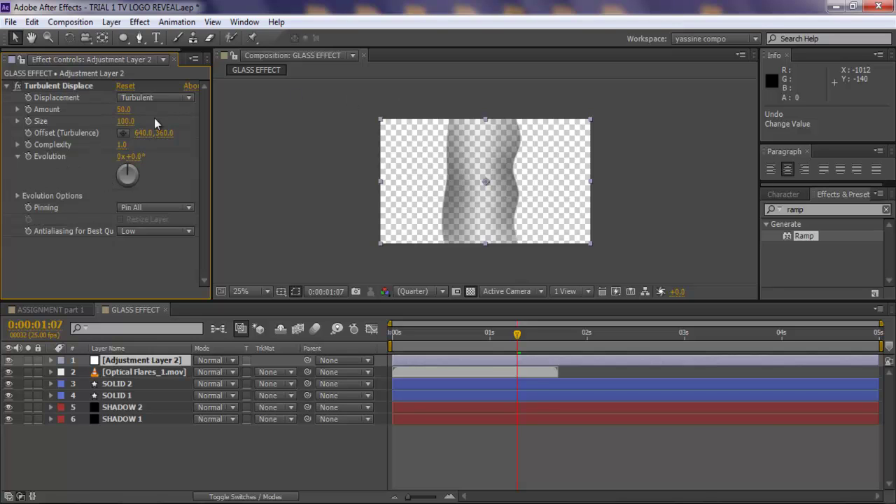
drag(122, 112, 147, 109)
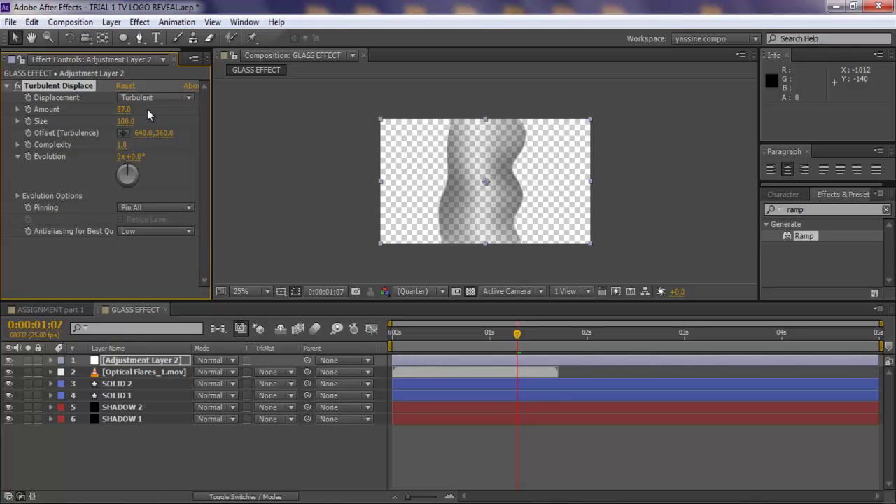
drag(125, 121, 91, 126)
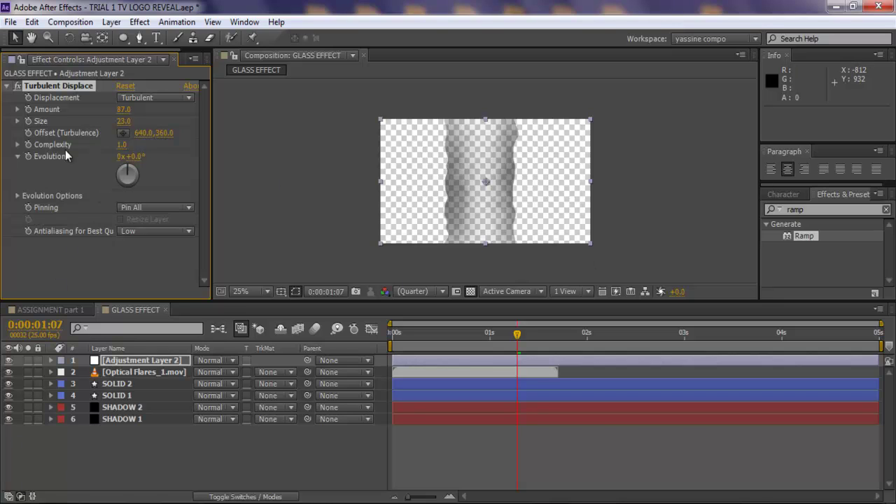
Test and undo a manual Evolution change, and drive Evolution with the expression time*50 instead
drag(134, 161, 353, 171)
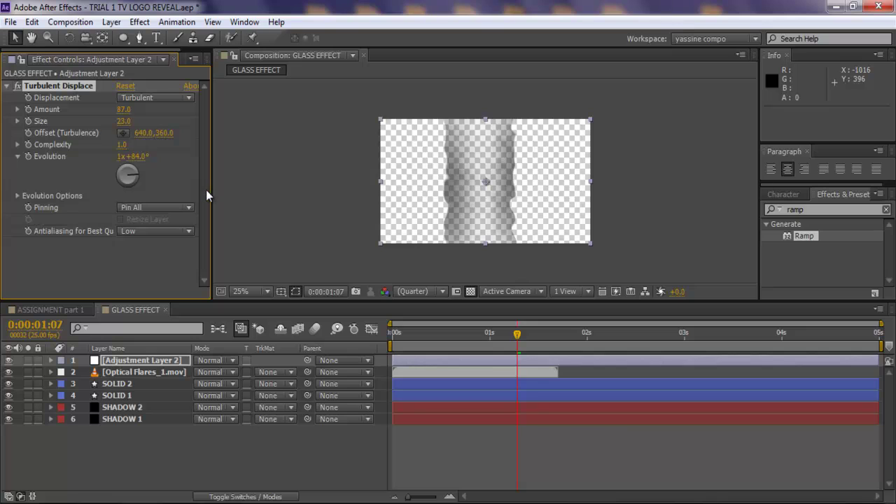
key(ctrl+z)
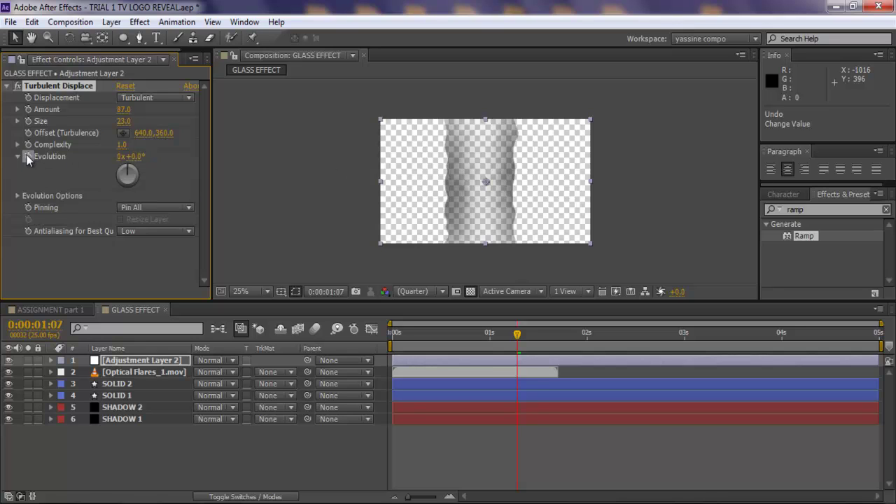
alt+click(27, 157)
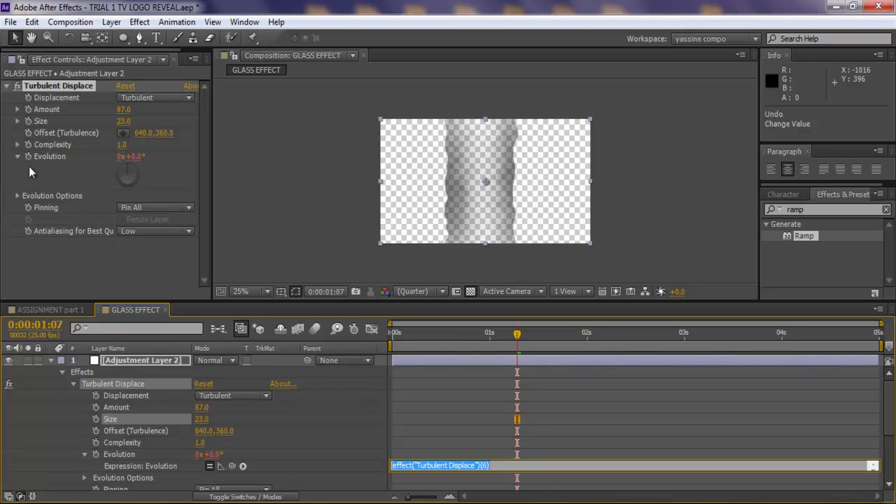
text(tim)
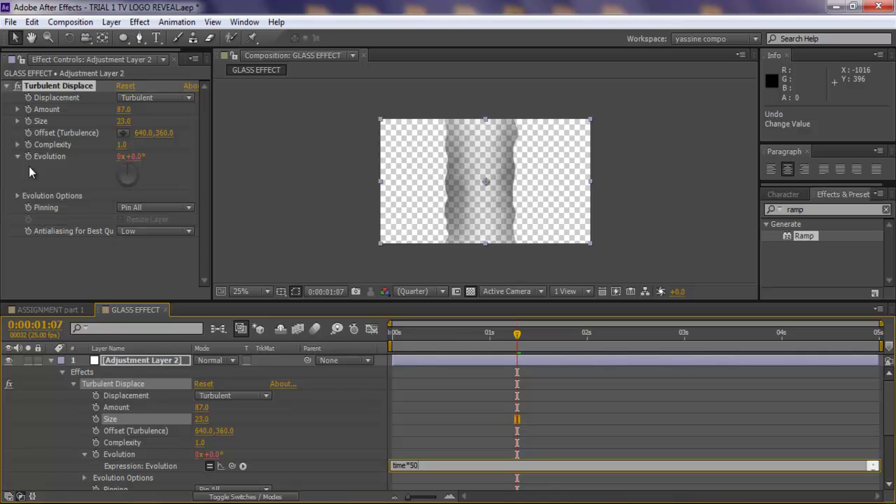
text(e*50)
click(424, 420)
Hide the Optical Flares_1.mov layer and preview the displaced glass edges along the timeline up close
drag(397, 336, 522, 343)
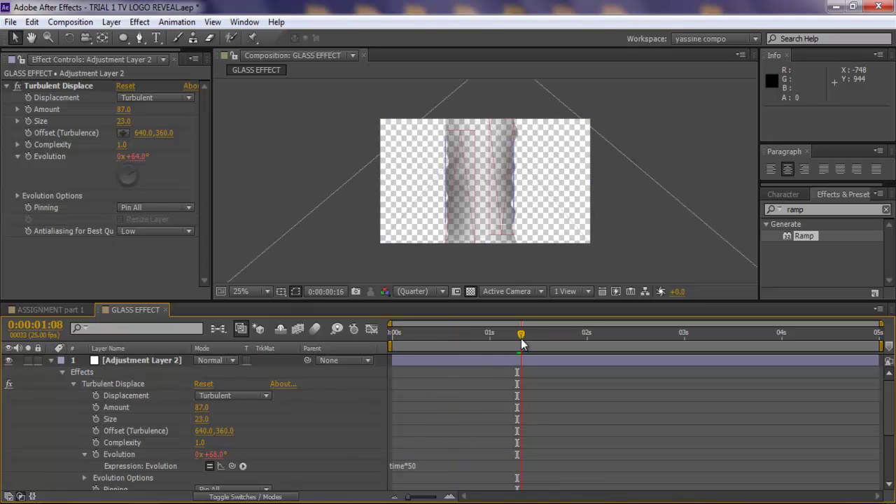
click(525, 337)
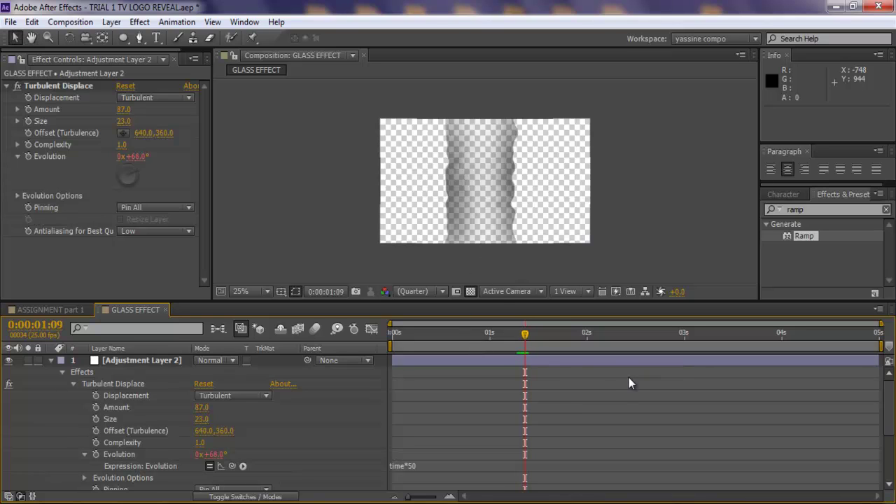
click(50, 361)
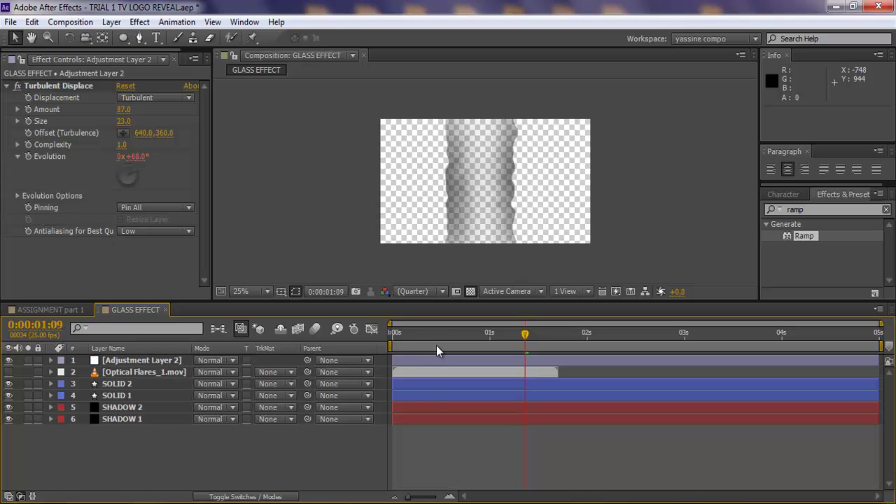
drag(436, 336, 498, 334)
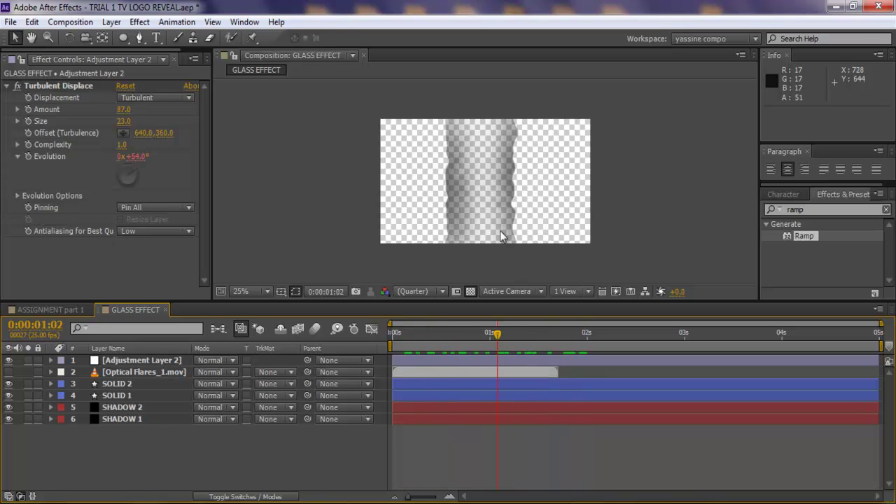
scroll(502, 218, up, 4)
drag(398, 343, 490, 358)
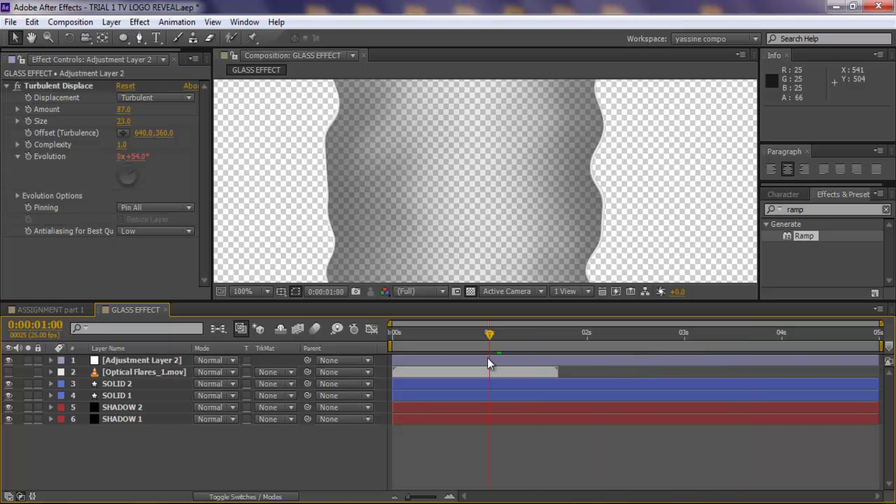
Change the Evolution expression on Adjustment Layer 2 to time*90 and preview the motion up to 0:00:02:09
click(126, 360)
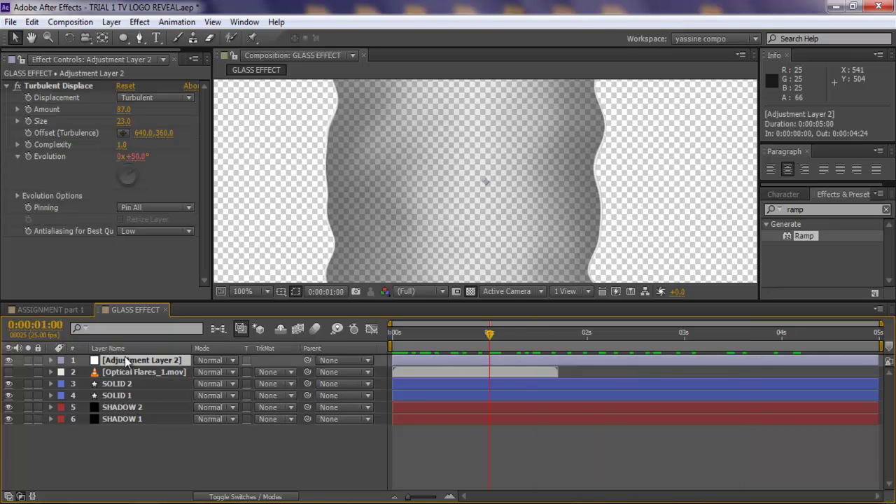
key(e)
key(e)
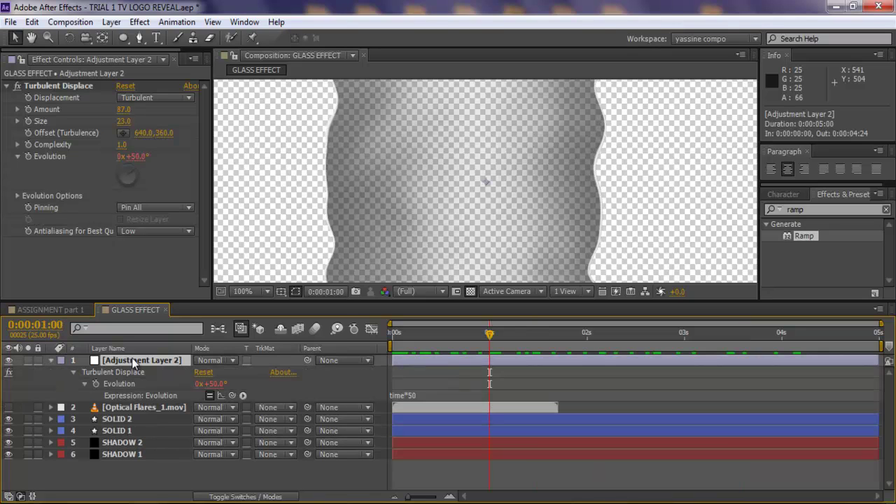
click(431, 396)
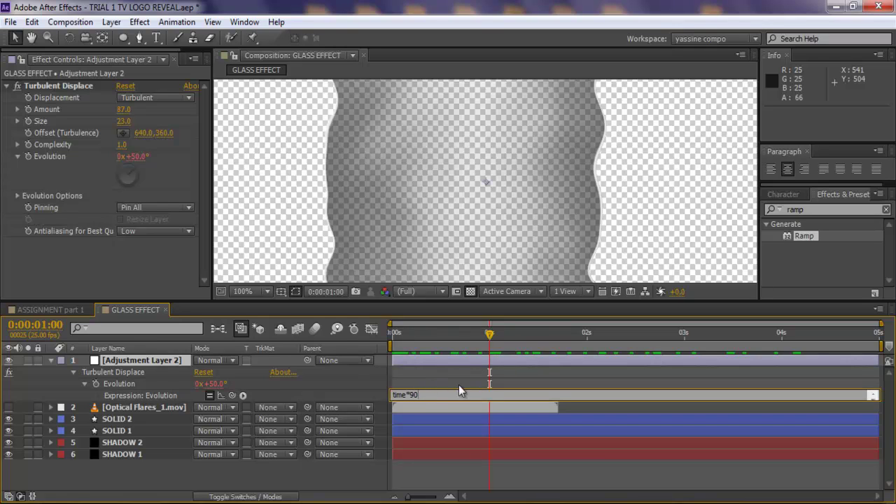
click(417, 346)
click(390, 343)
drag(390, 343, 623, 320)
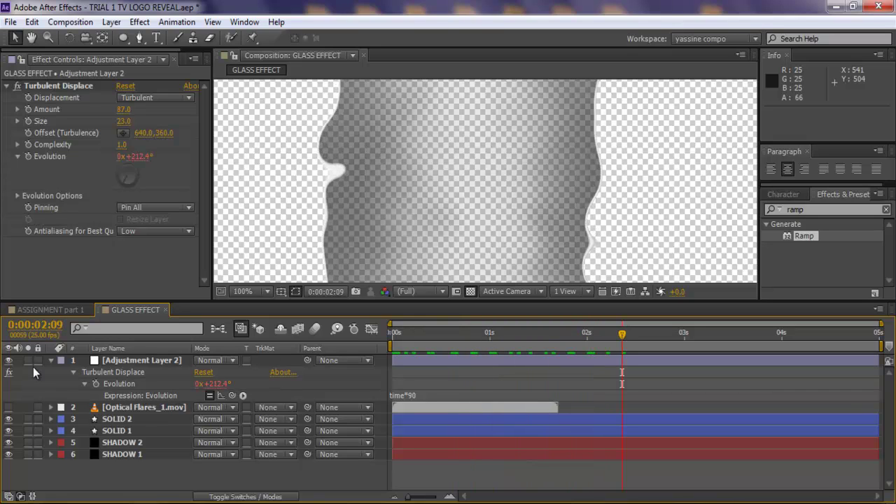
click(50, 361)
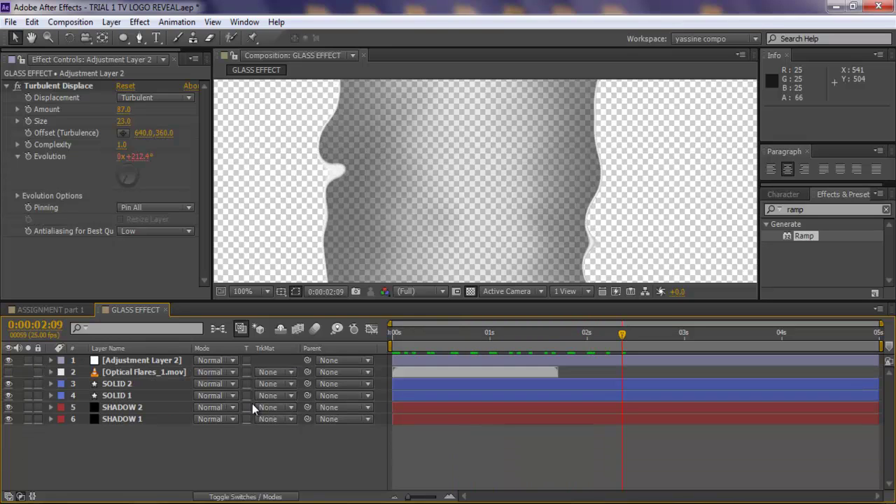
Narrow Adjustment Layer 2 to about the width of the glass strip and position it at 596, 348
click(133, 360)
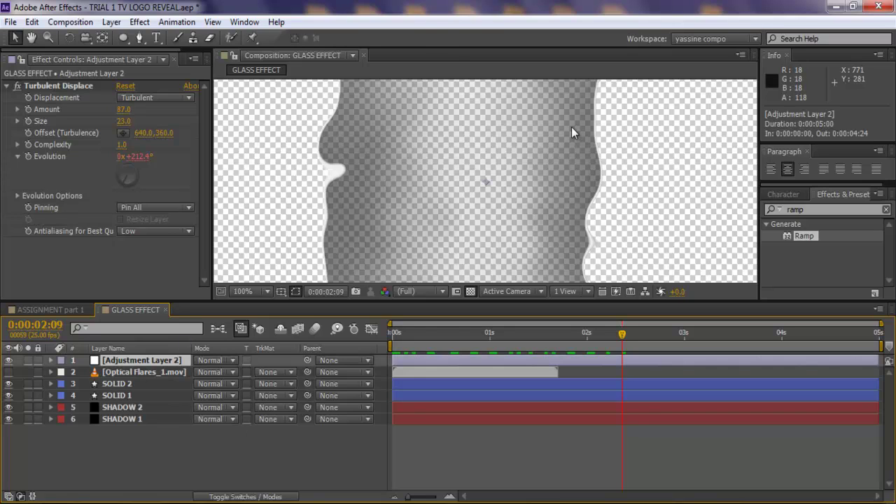
scroll(571, 127, down, 4)
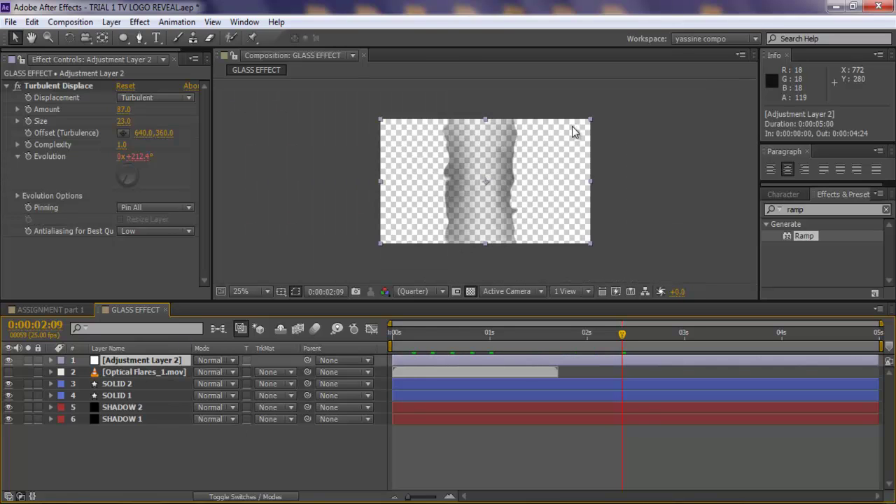
click(591, 181)
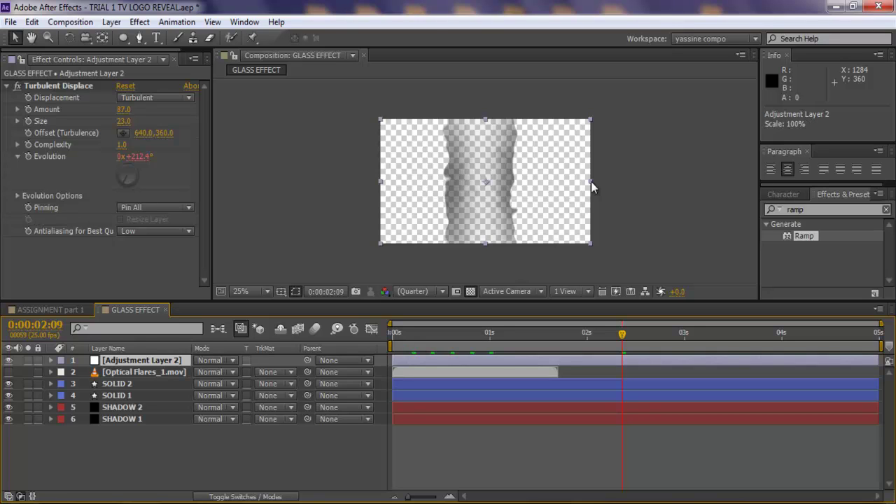
drag(591, 182, 500, 185)
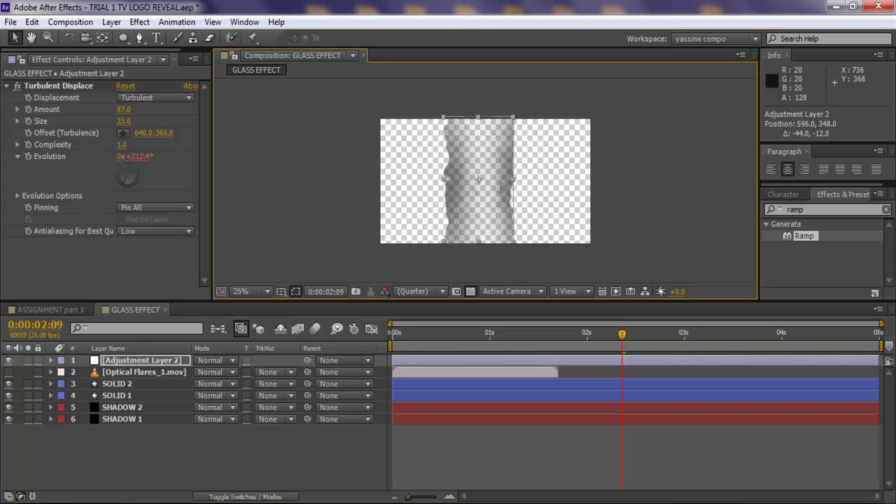
Turn off the transparency grid and show the guides along the glass edges in the composition view
key(period)
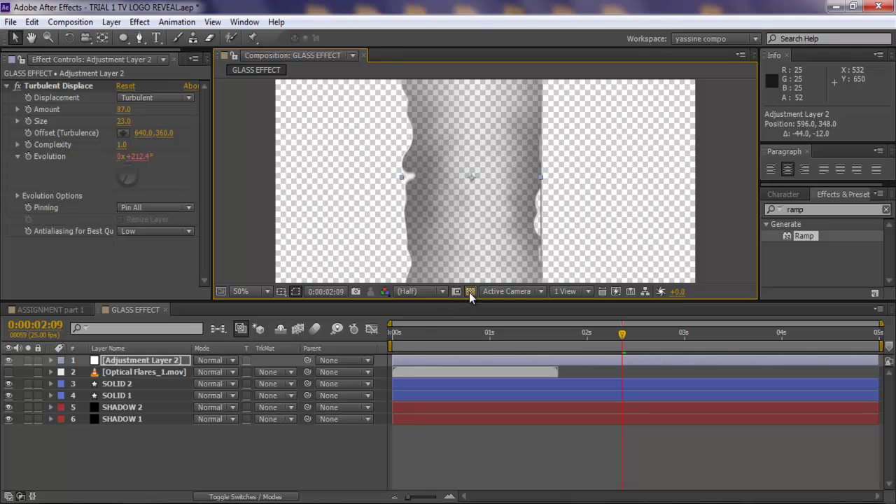
click(470, 292)
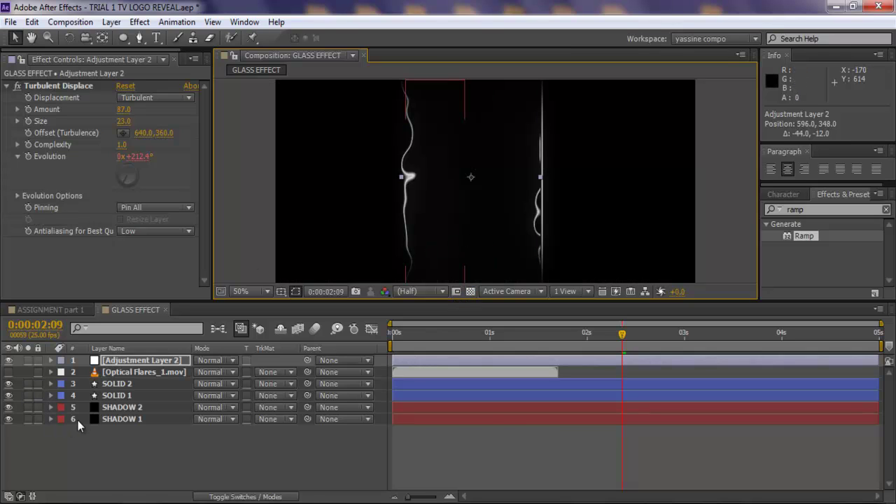
click(113, 387)
click(281, 292)
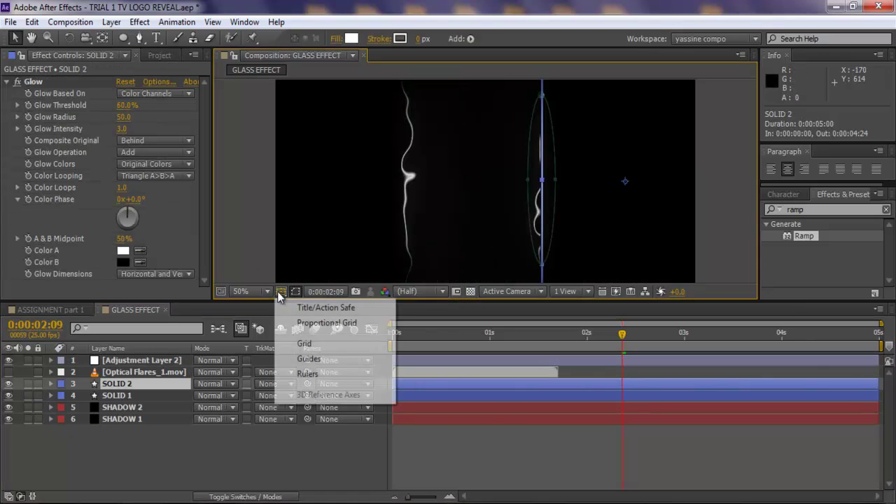
click(304, 361)
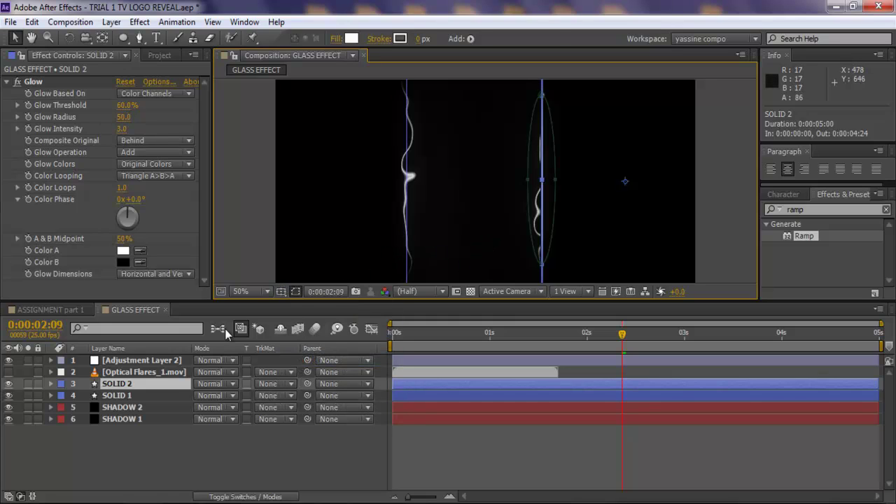
Solo Adjustment Layer 2, switch the layer list to source names, and select the adjustment layer
click(28, 360)
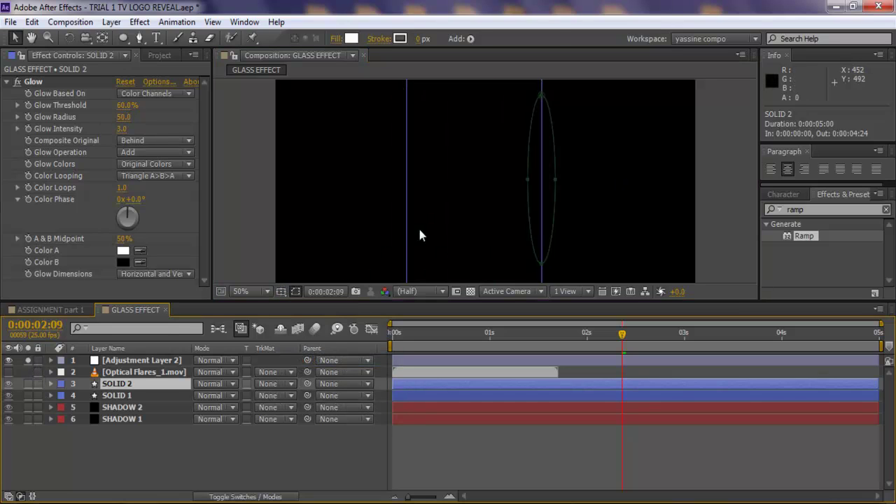
click(114, 349)
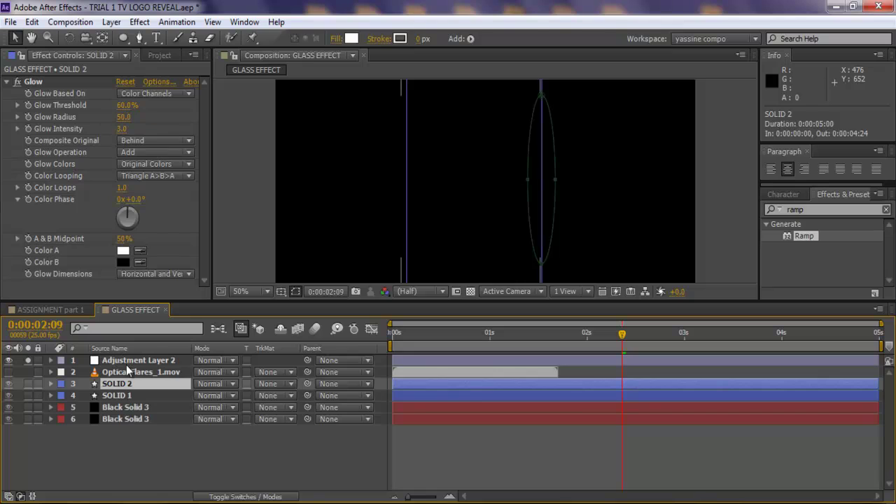
click(129, 360)
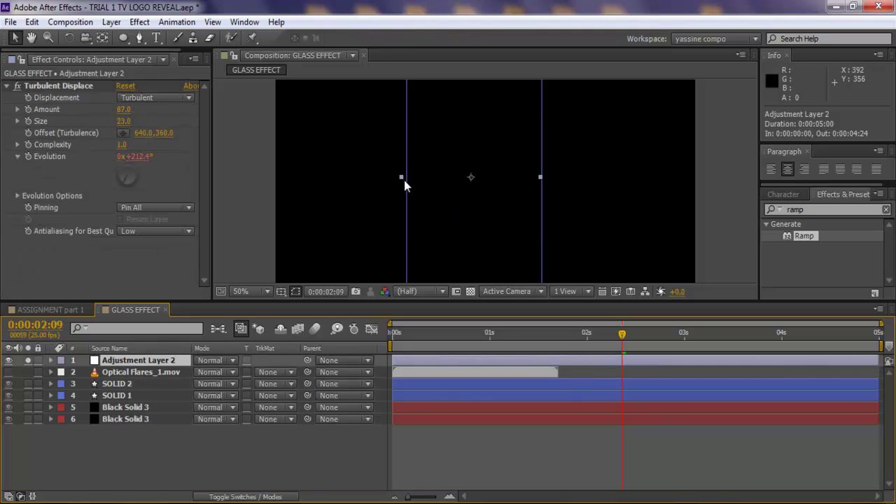
Fine-tune Adjustment Layer 2's width and nudge it to position 600, 348 so its left edge meets the left guide
drag(401, 178, 402, 176)
key(Right)
key(Right)
key(Right)
key(Right)
key(Right)
key(Right)
key(Right)
key(Right)
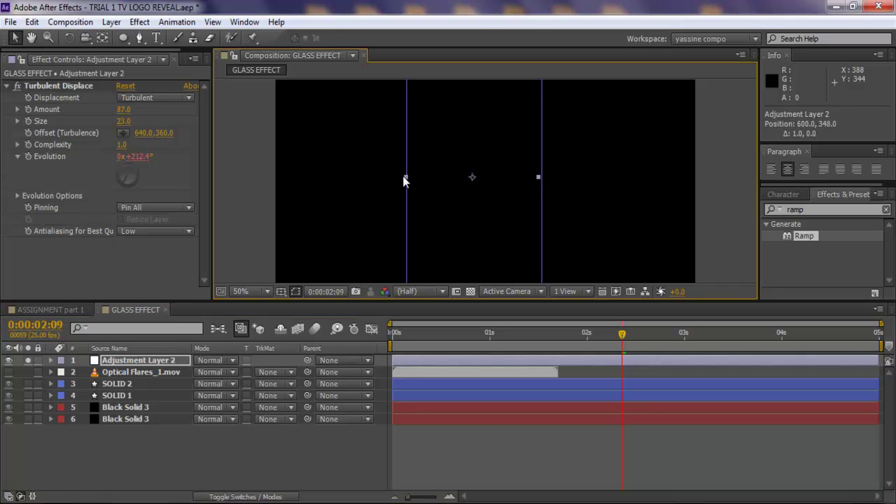
Nudge Adjustment Layer 2 slightly to the right so it sits between the two guides, and turn off its solo
key(Right)
key(Right)
drag(409, 177, 409, 176)
key(ctrl+z)
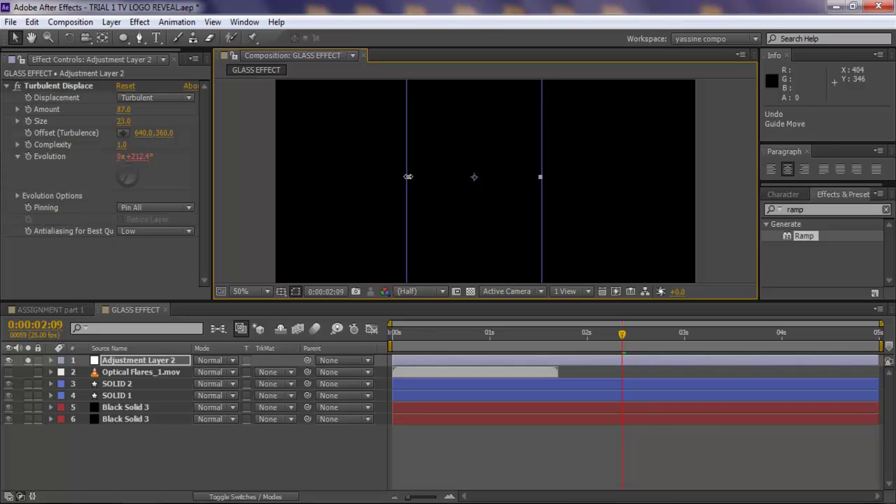
click(28, 360)
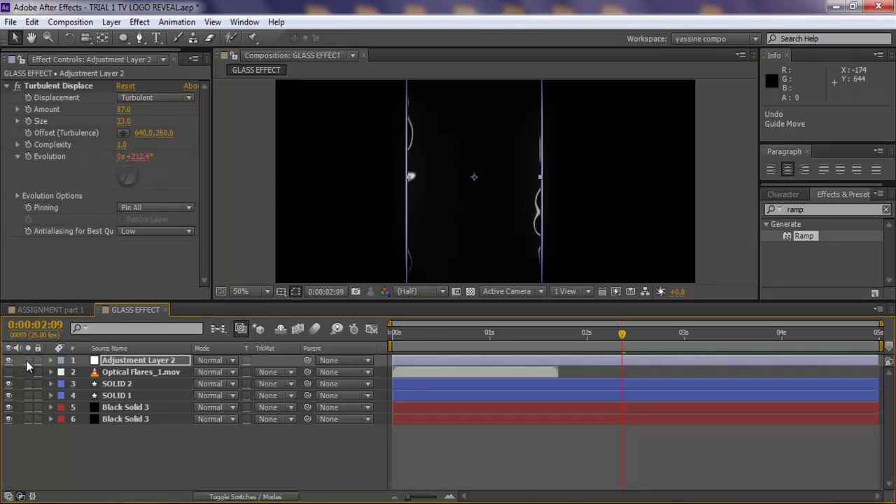
Move Adjustment Layer 2 to the bottom of the layer stack and show the transparency grid in the composition view
click(146, 361)
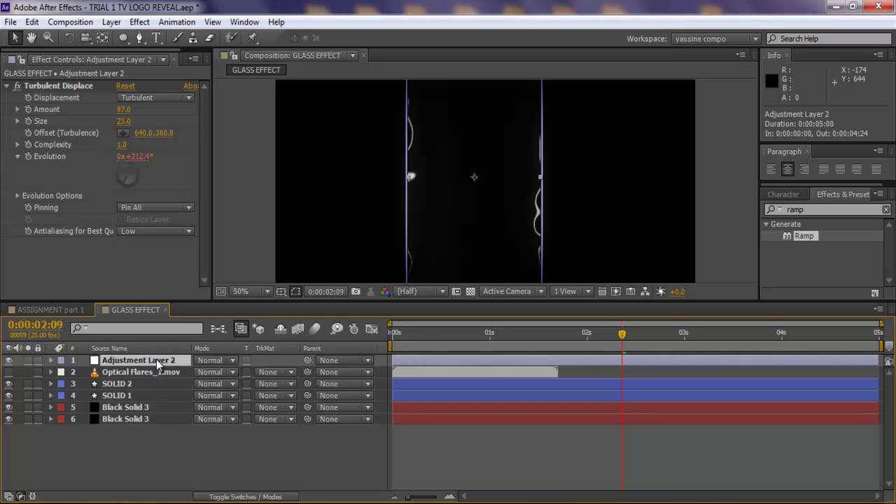
drag(157, 363, 150, 427)
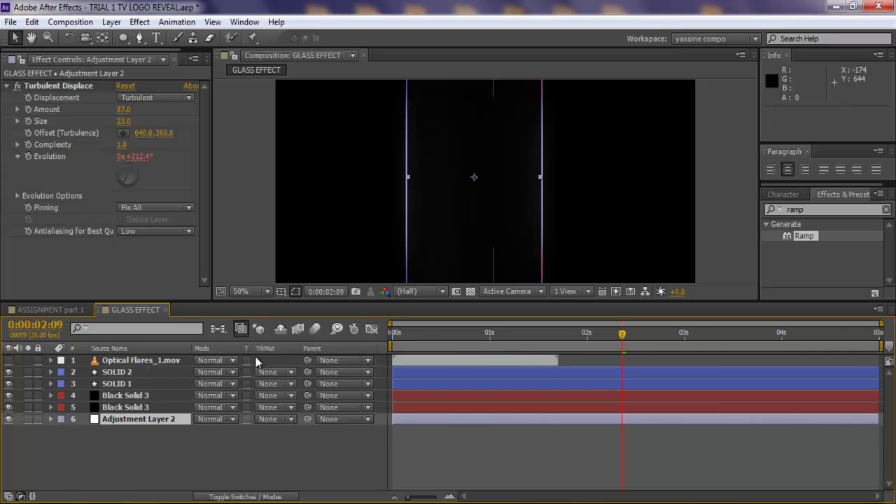
click(471, 291)
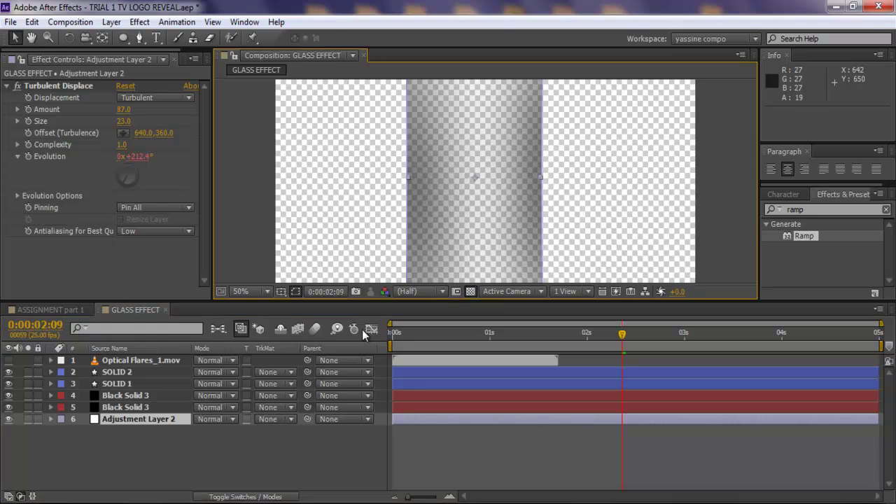
click(140, 468)
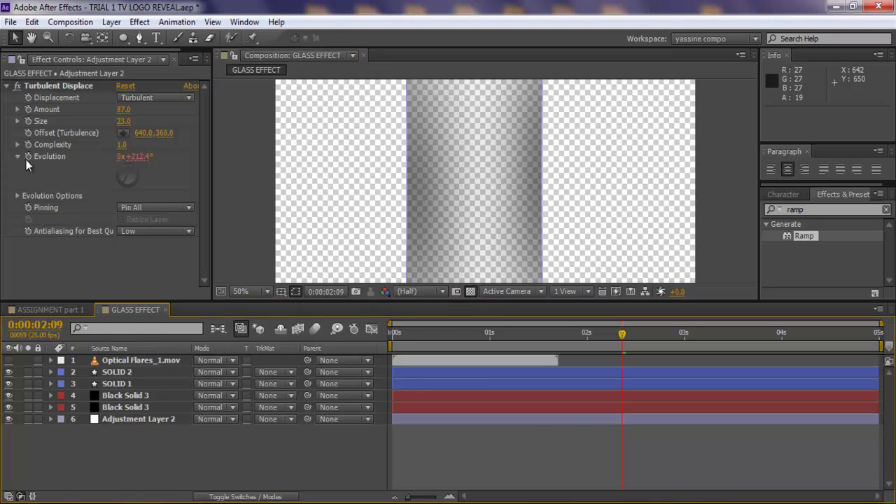
Import 1.JPG from the Pictures library and place it beneath Adjustment Layer 2 in the GLASS EFFECT composition
drag(166, 50, 195, 51)
click(171, 57)
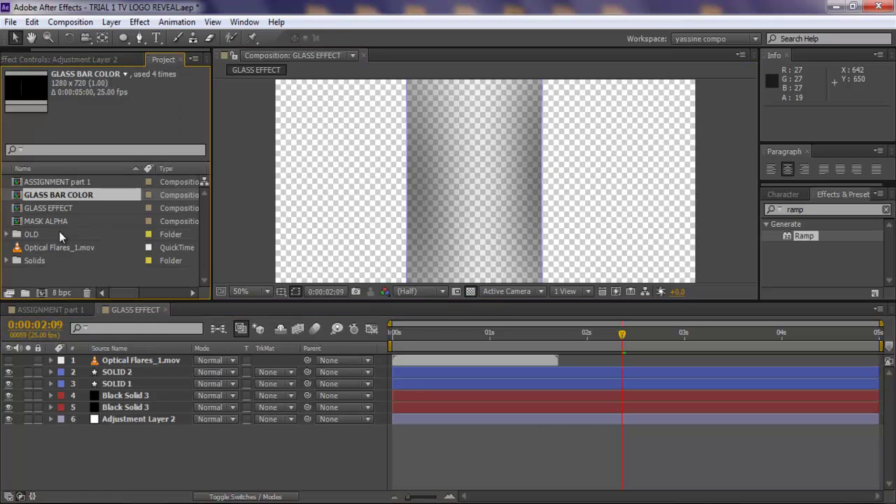
click(45, 247)
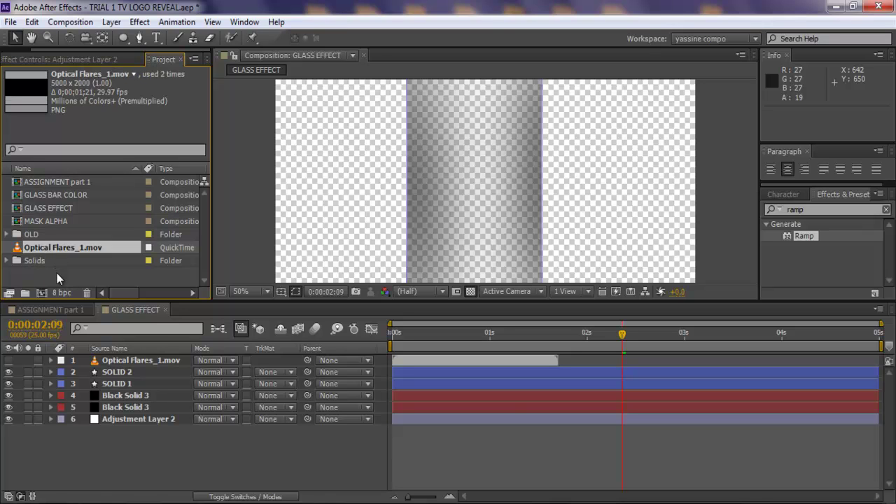
double_click(56, 273)
click(53, 137)
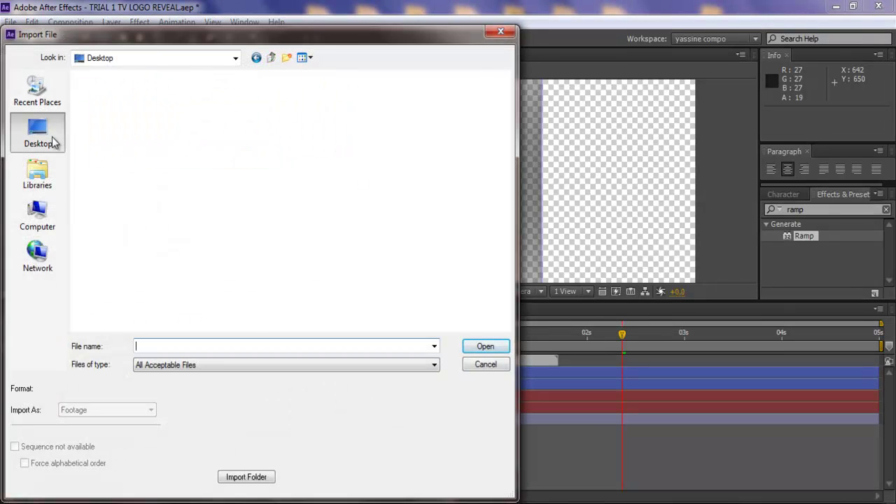
click(38, 211)
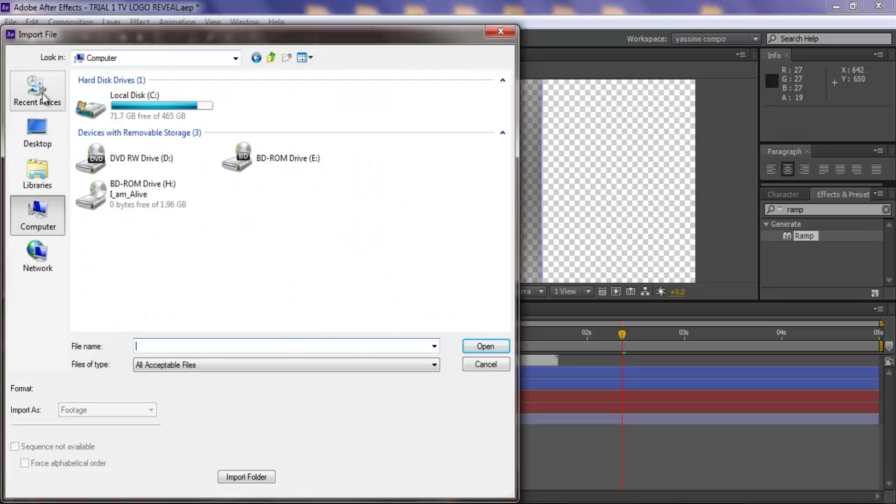
click(43, 172)
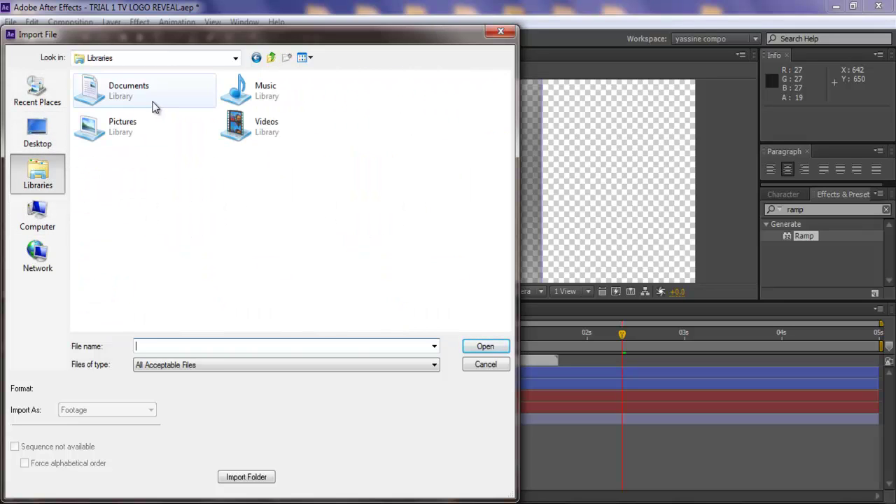
double_click(133, 140)
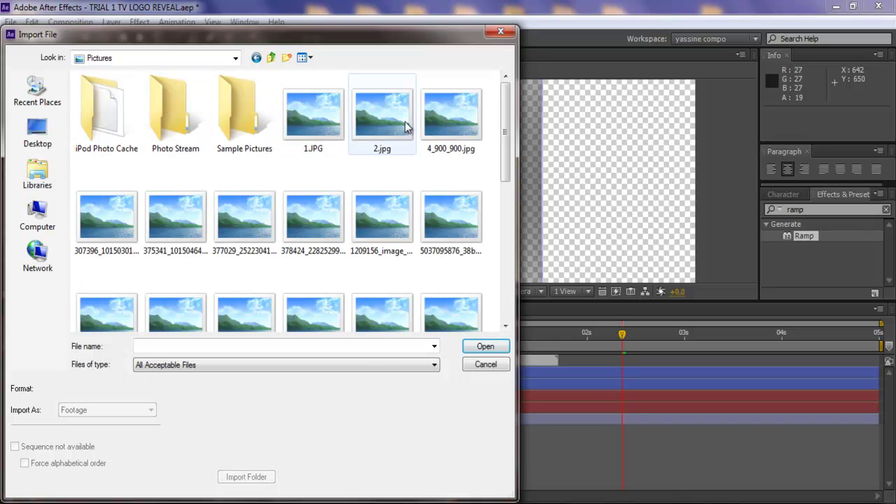
double_click(315, 115)
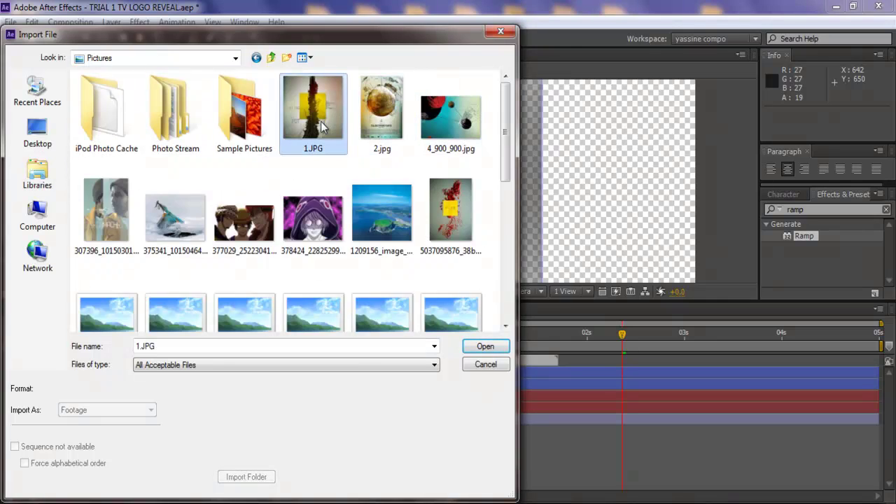
drag(37, 183, 108, 439)
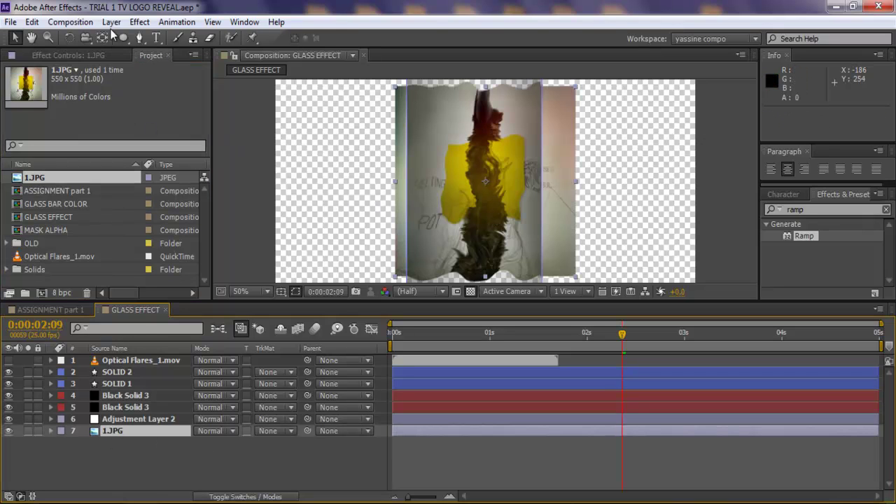
Activate the Rectangle tool and zoom the composition view out to 25%
drag(123, 37, 166, 38)
key(.)
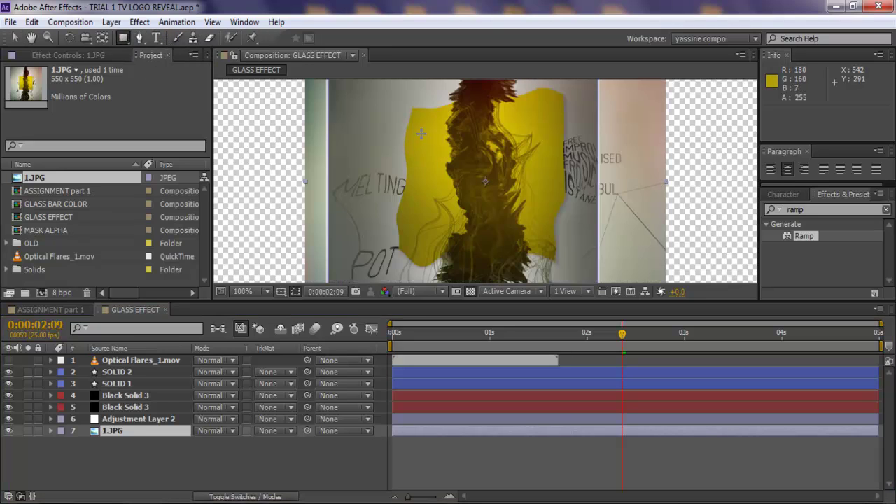
key(comma)
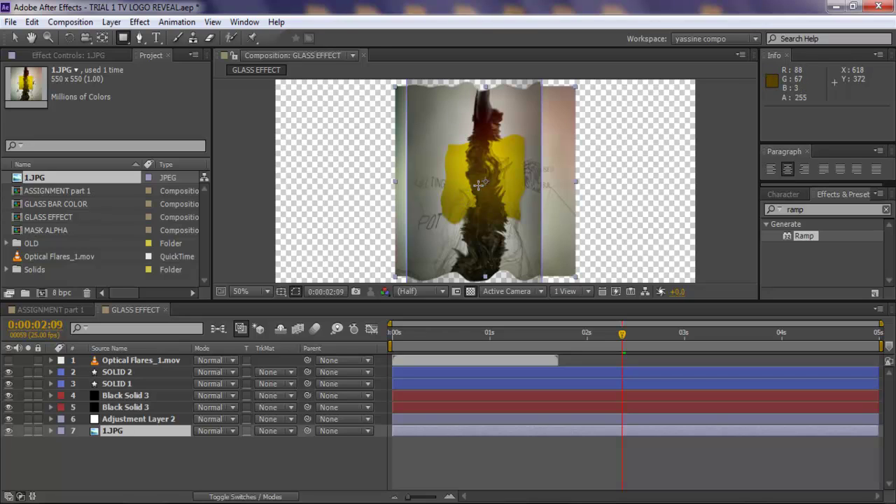
key(comma)
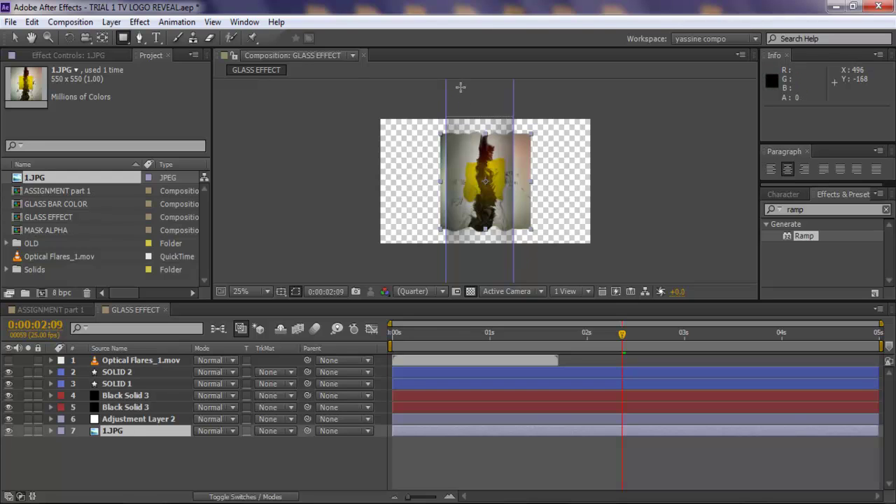
drag(461, 87, 500, 281)
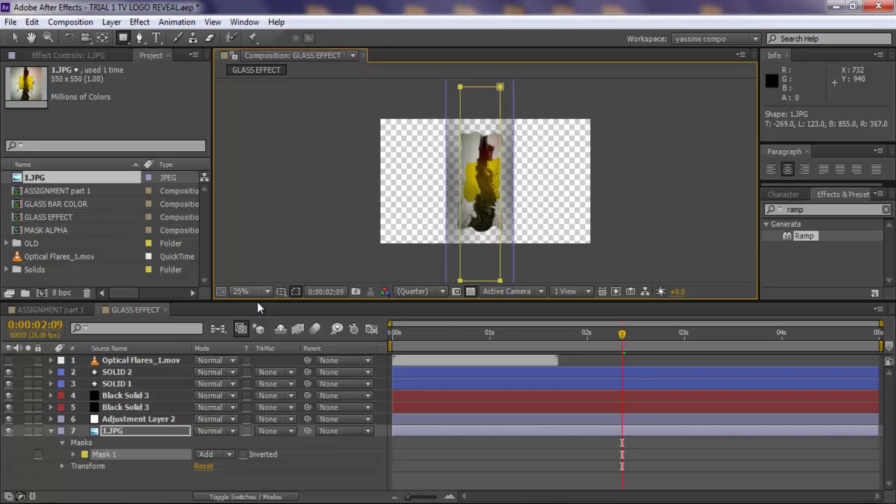
click(213, 454)
click(221, 382)
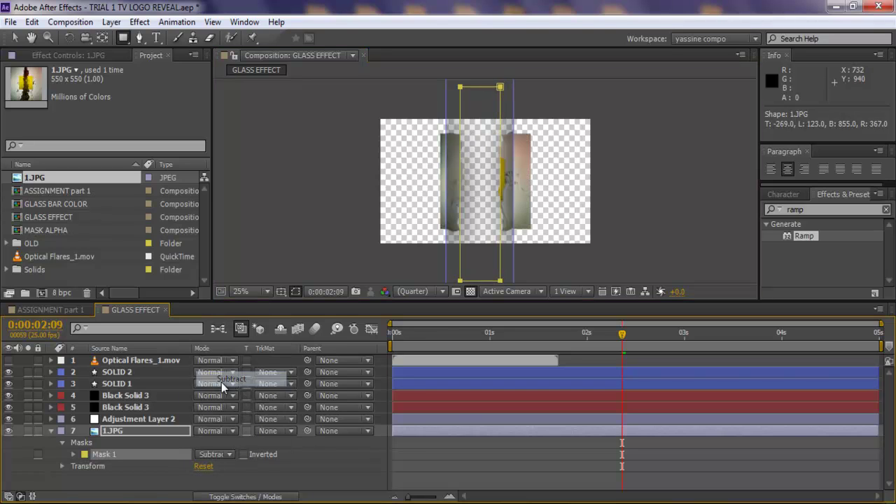
click(320, 466)
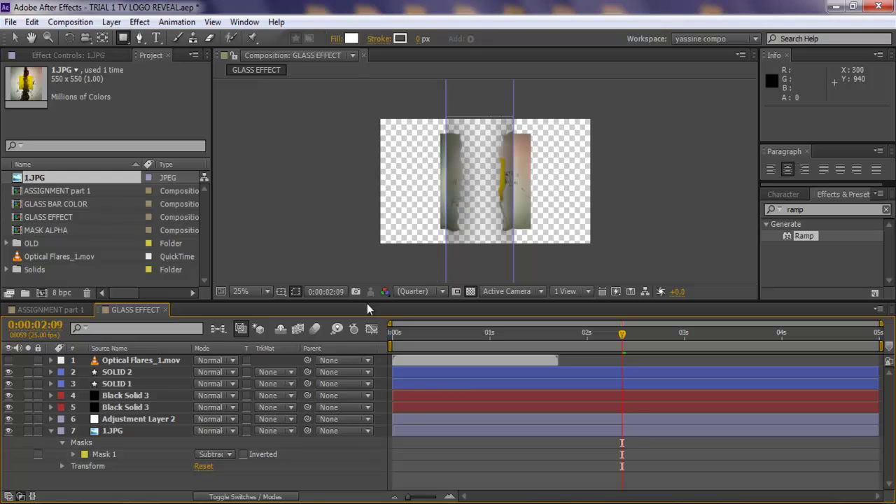
click(106, 454)
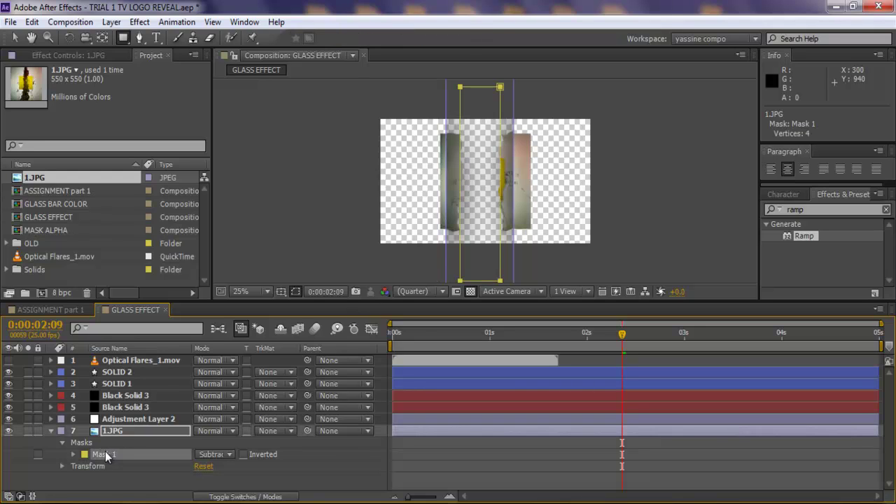
key(Delete)
Draw a tall rectangular mask over the middle of Adjustment Layer 2, set it to Subtract, and preview the displacement at 0:00:01:02
click(127, 419)
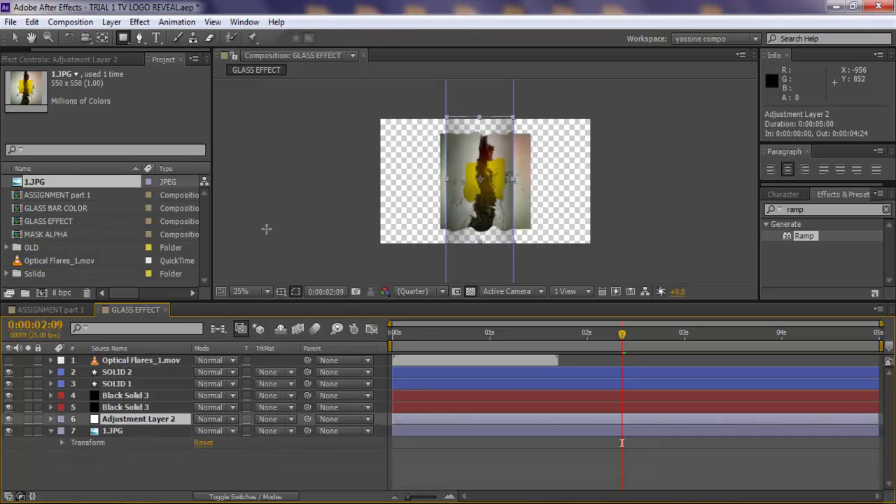
drag(460, 88, 503, 281)
click(224, 442)
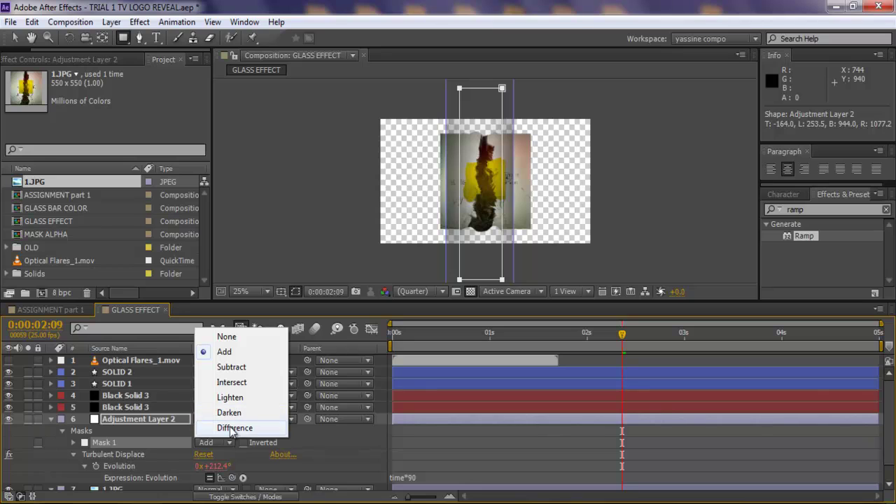
click(232, 368)
click(438, 445)
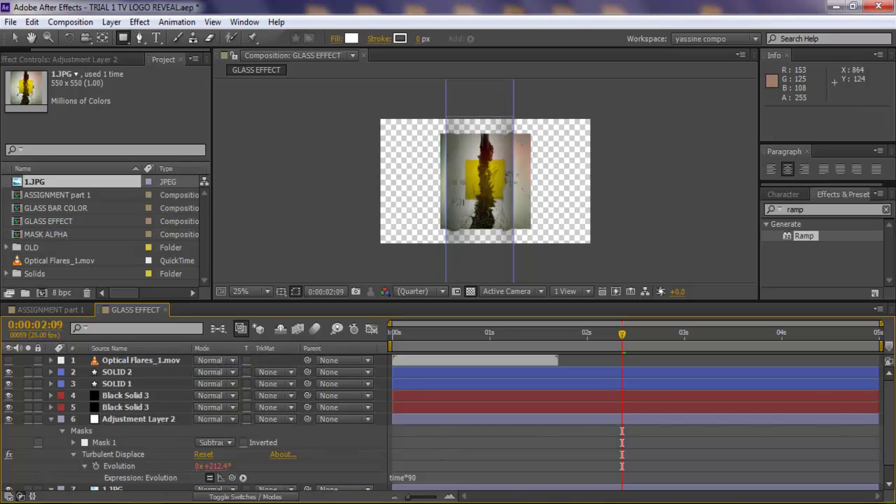
scroll(523, 140, up, 2)
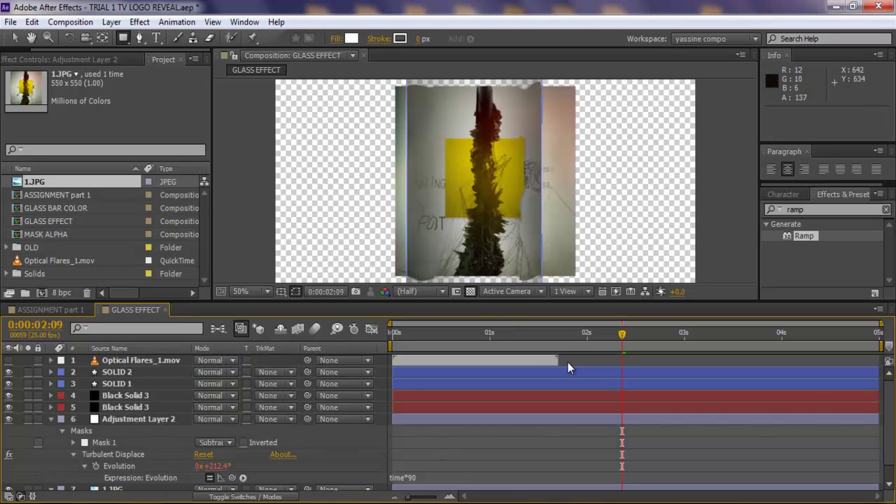
drag(599, 340, 499, 329)
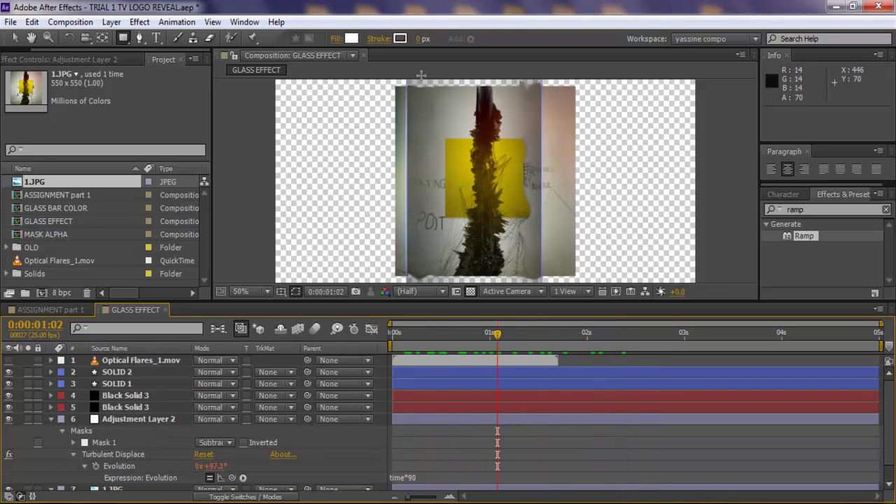
click(426, 280)
drag(426, 281, 425, 249)
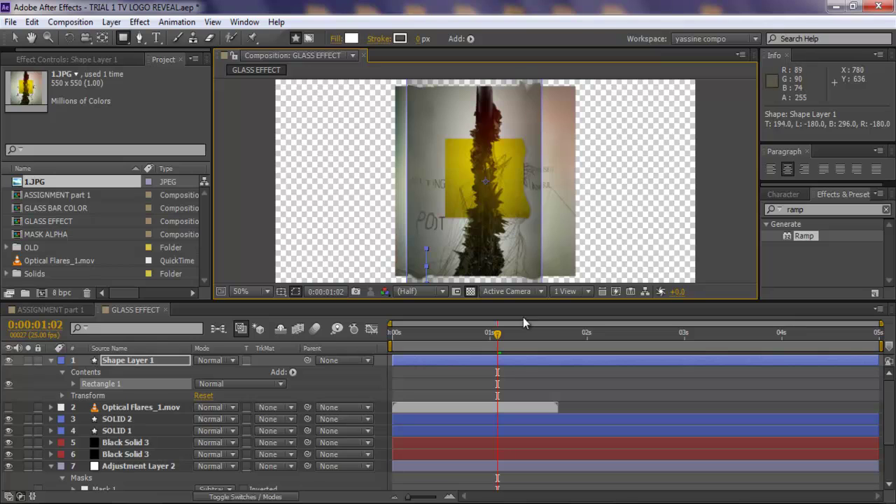
Hide the guides in the composition view and move the current time to 0:00:01:04
click(287, 291)
click(301, 358)
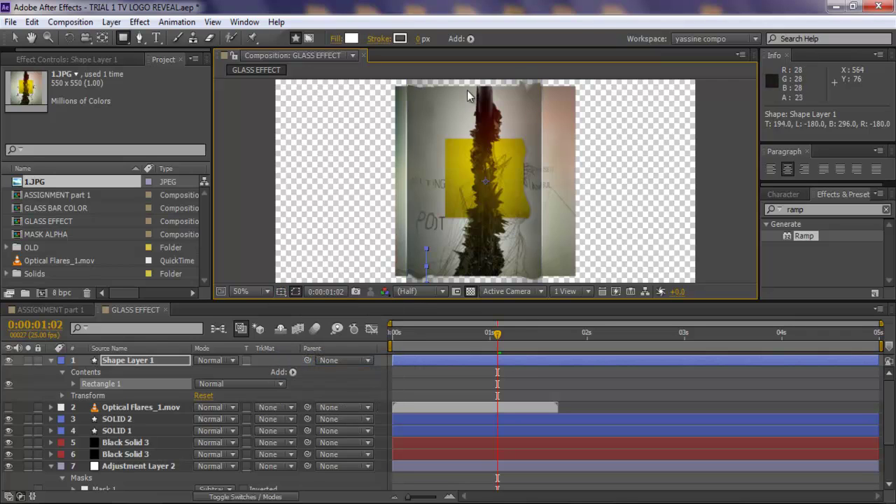
mouse_move(497, 342)
mouse_down()
mouse_move(411, 348)
mouse_move(505, 343)
mouse_up()
Set the Mask Feather of Adjustment Layer 2's Mask 1 to 50 pixels and preview the result at 0:00:01:08
click(132, 468)
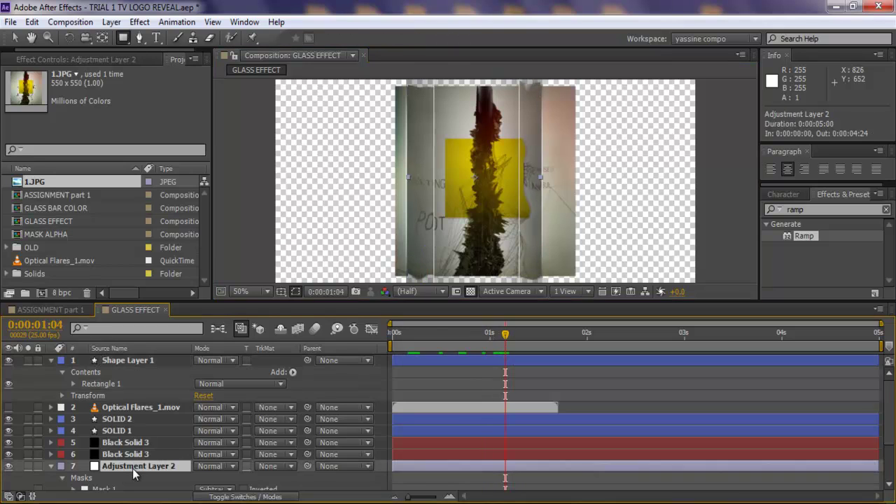
scroll(132, 469, down, 1)
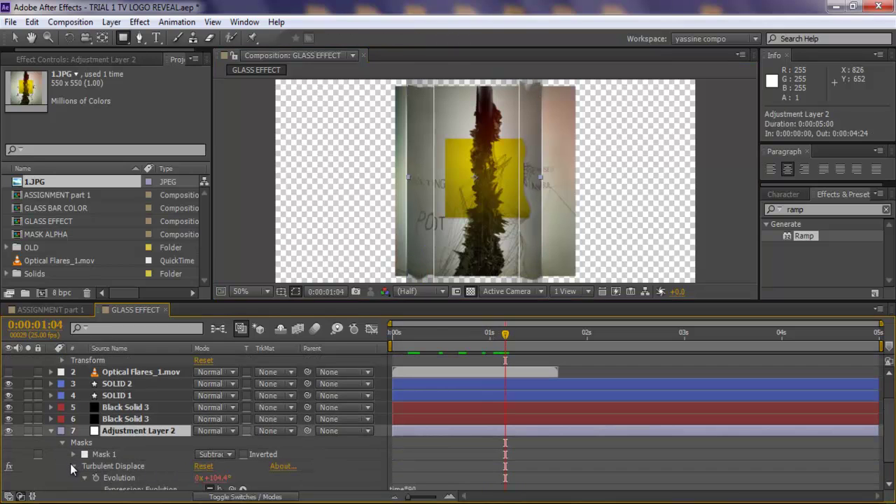
click(73, 466)
click(103, 458)
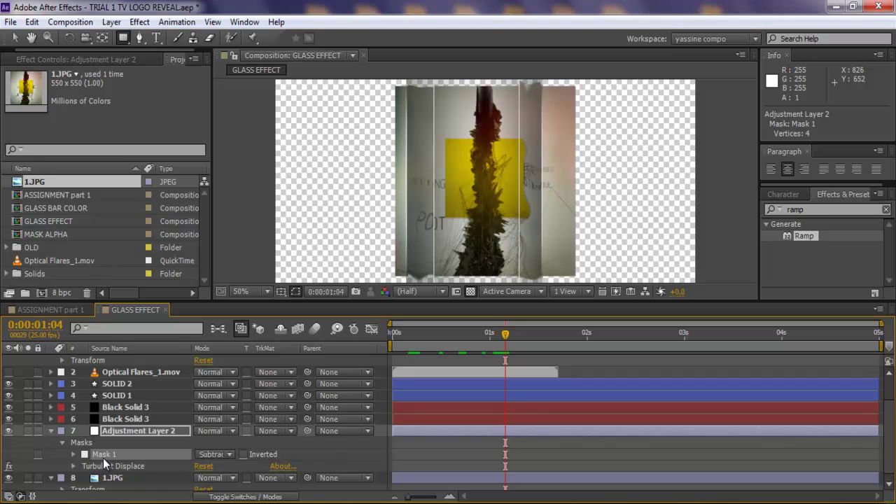
key(f)
click(223, 461)
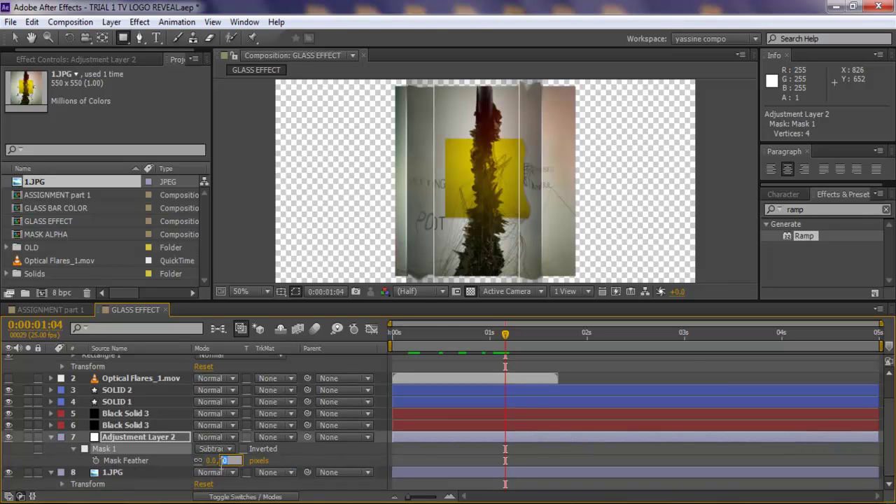
text(50)
key(Return)
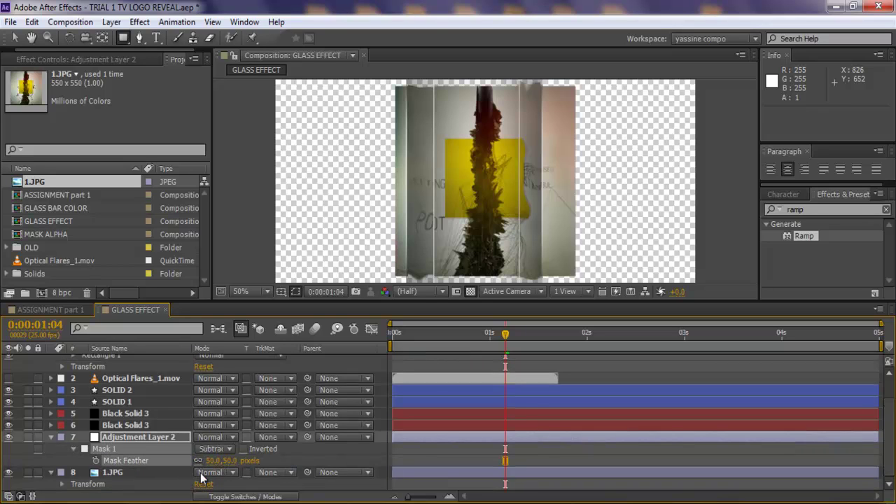
click(346, 463)
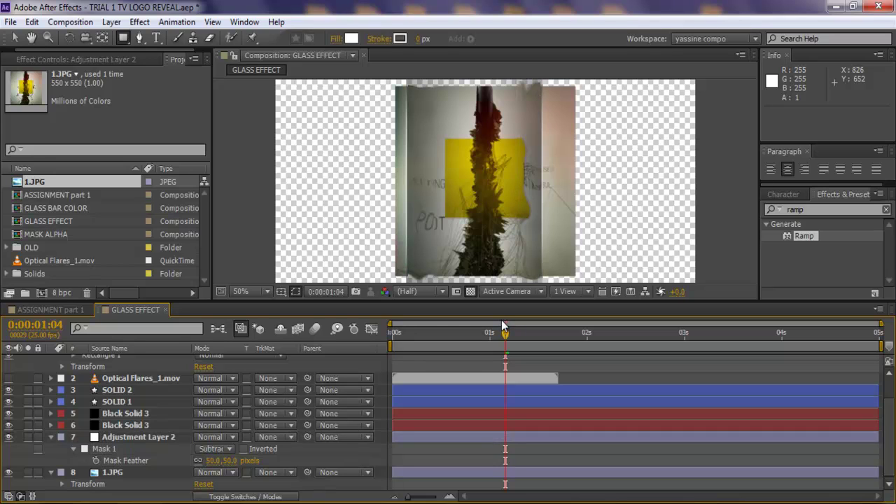
drag(504, 345, 522, 353)
Delete the 1.JPG layer and Shape Layer 1 from the GLASS EFFECT composition
click(114, 473)
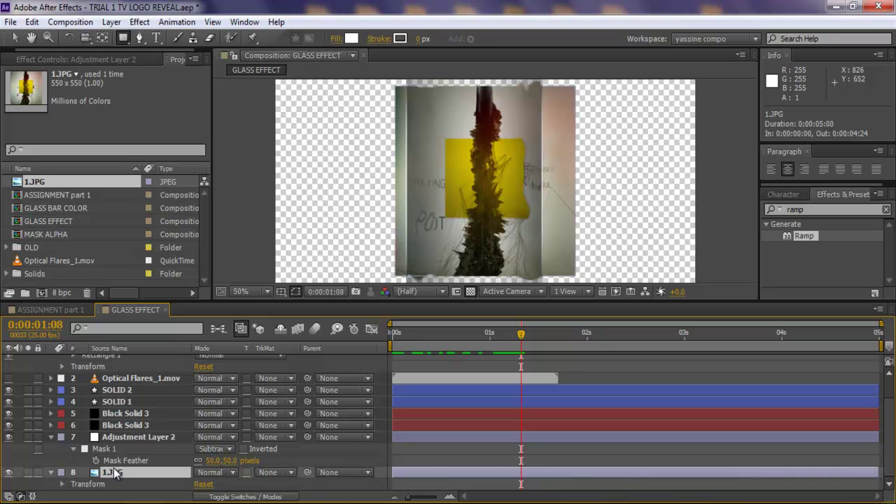
key(Delete)
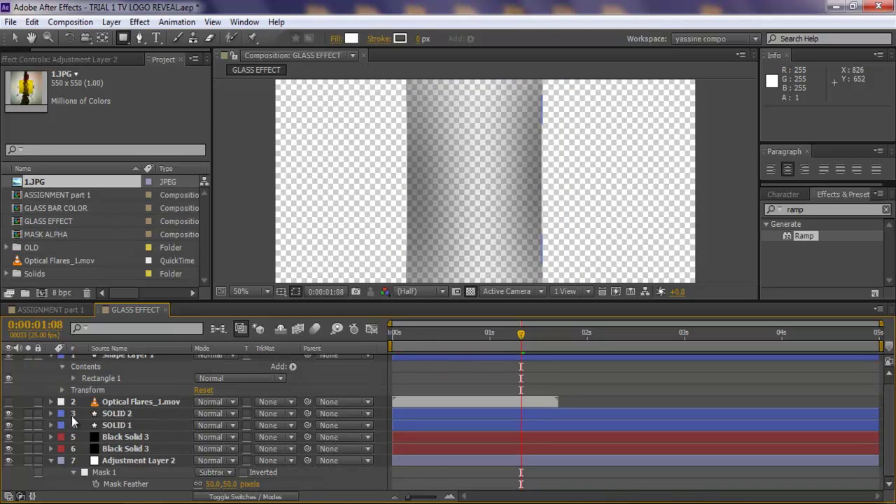
scroll(59, 375, up, 1)
click(50, 361)
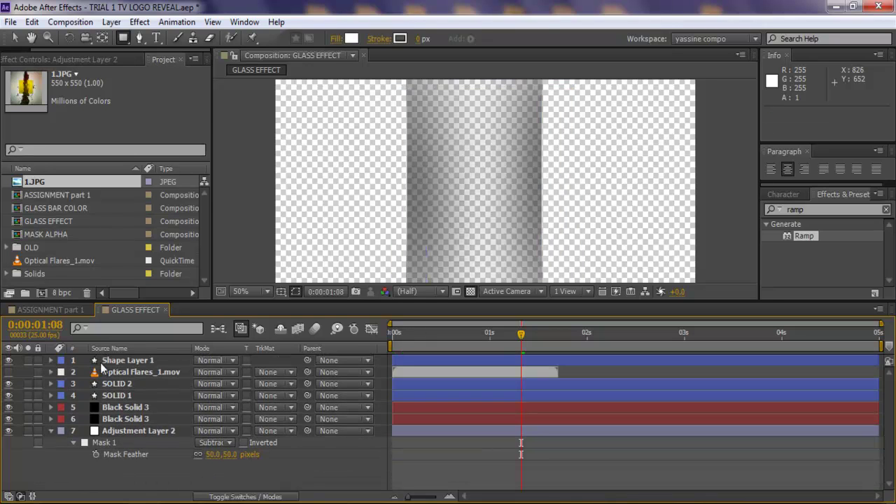
click(123, 360)
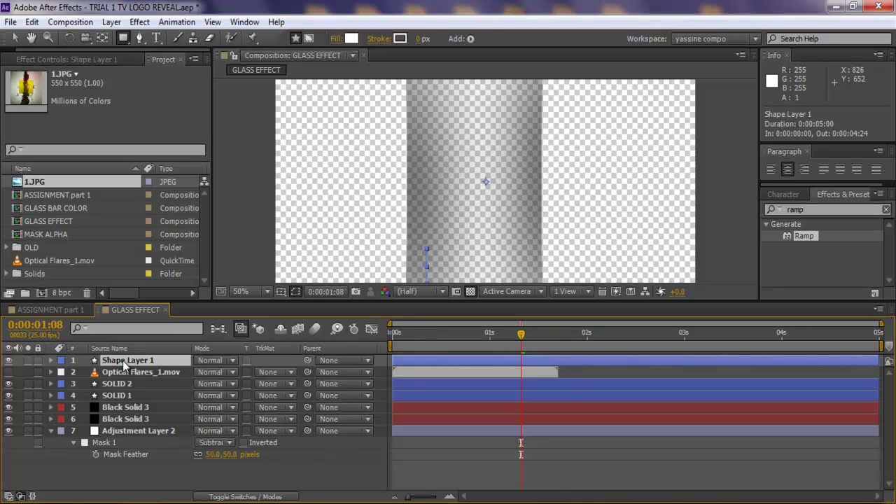
key(Delete)
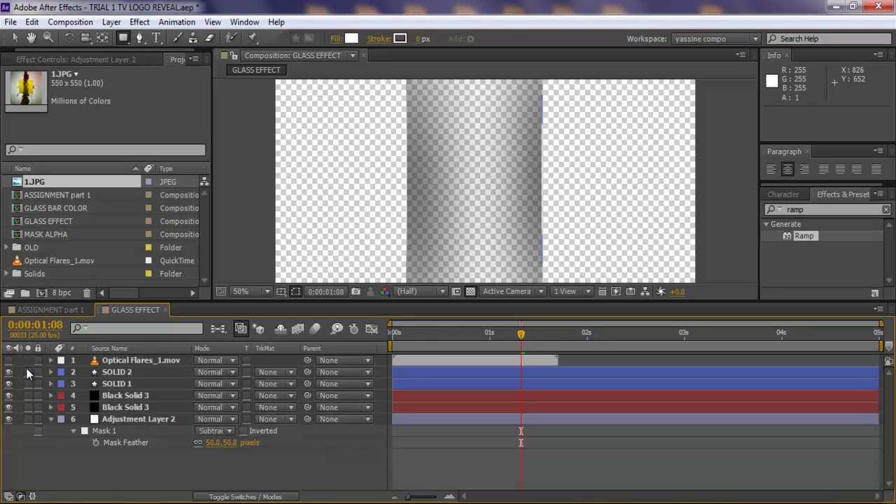
Show the Optical Flares_1.mov layer, turn off the transparency grid and preview the glass strip at 0:00:01:02
click(463, 337)
mouse_move(486, 340)
mouse_down()
mouse_move(519, 335)
mouse_move(497, 335)
mouse_up()
click(473, 292)
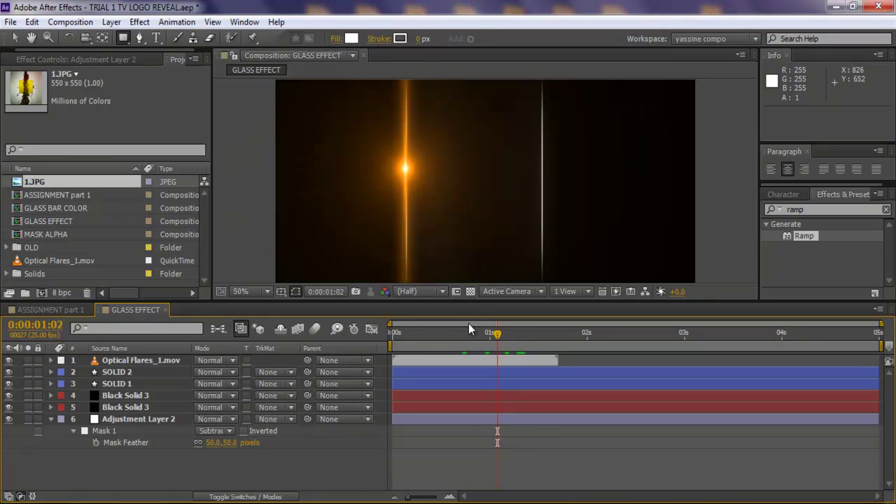
Collapse Adjustment Layer 2 and rename it WATER EFFECT
click(50, 419)
click(117, 418)
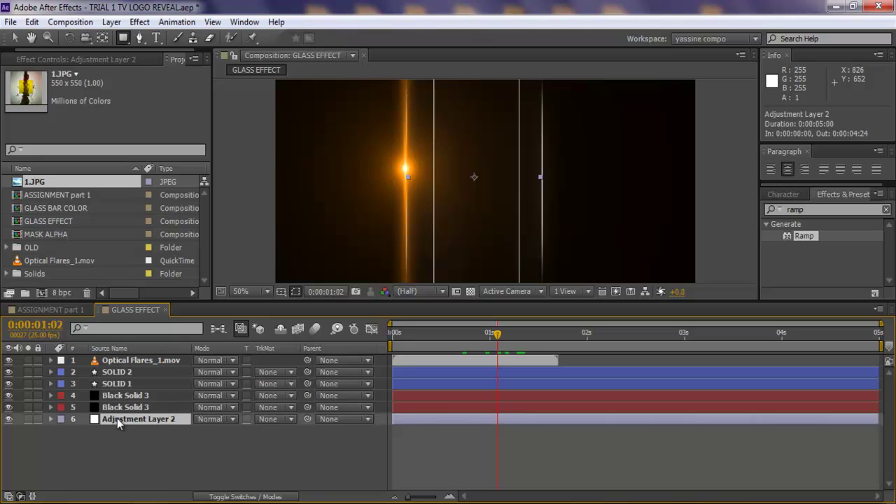
key(Return)
text(WA)
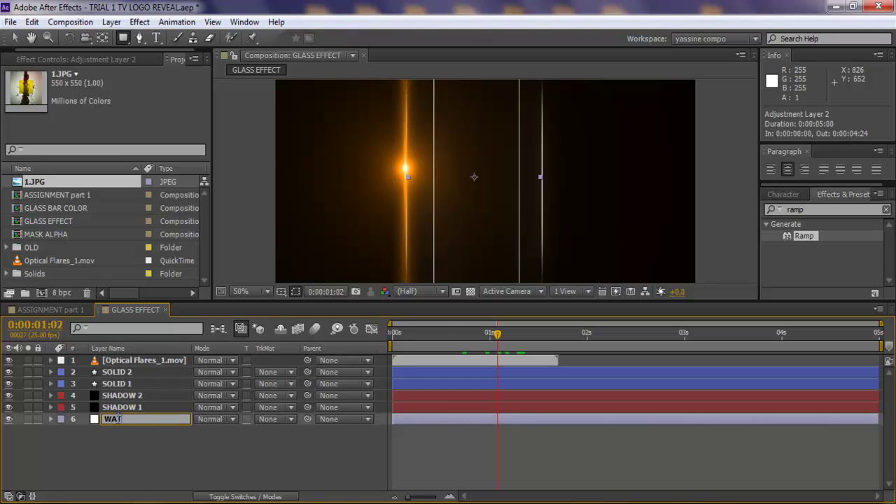
text(TER EFFECT)
key(Return)
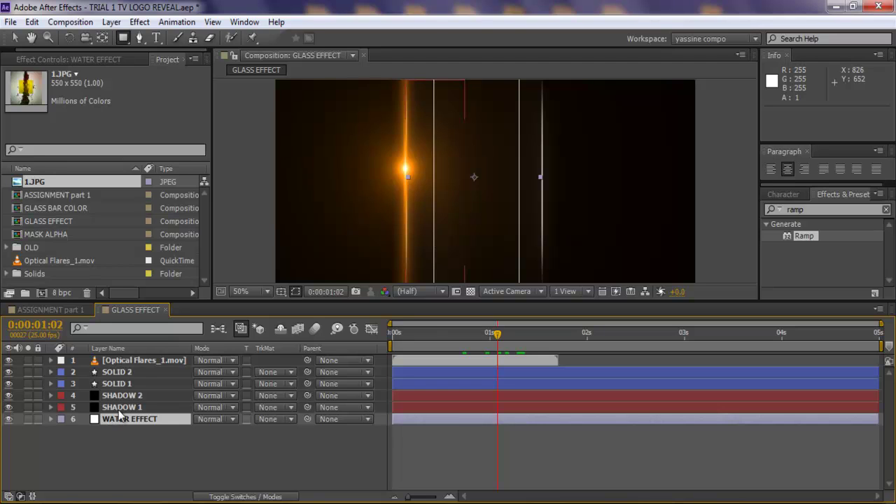
Place 1.JPG beneath the WATER EFFECT layer as a test image and apply the CC Lens effect to WATER EFFECT
click(160, 466)
drag(35, 181, 119, 431)
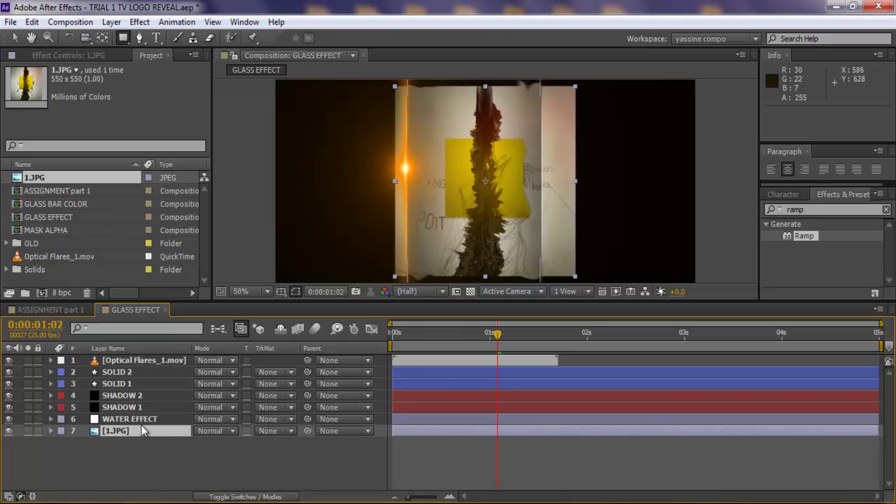
click(119, 419)
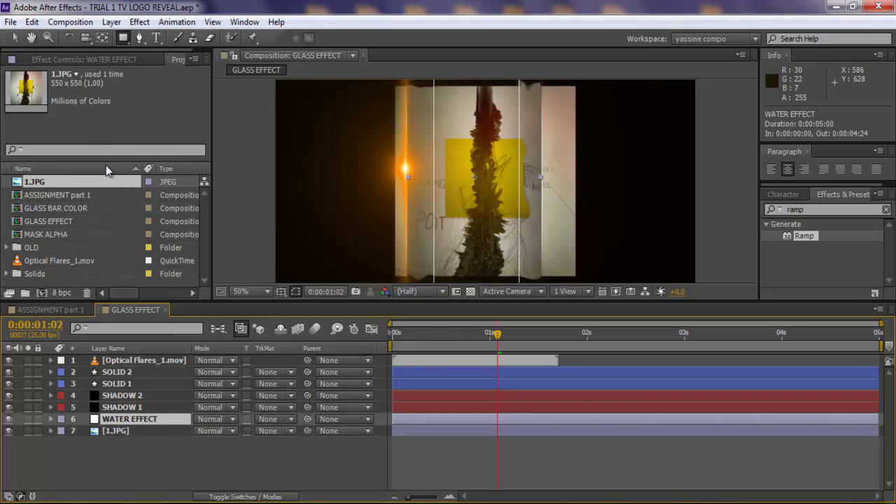
click(70, 61)
click(6, 86)
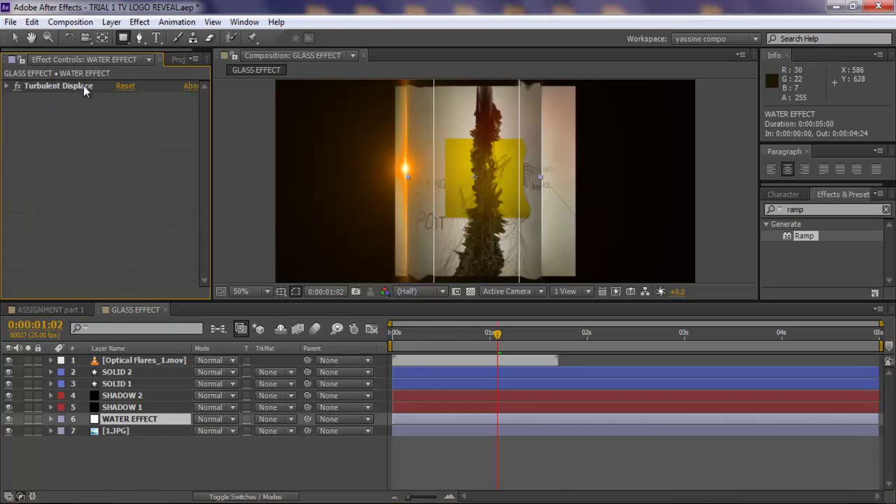
click(140, 21)
mouse_move(179, 168)
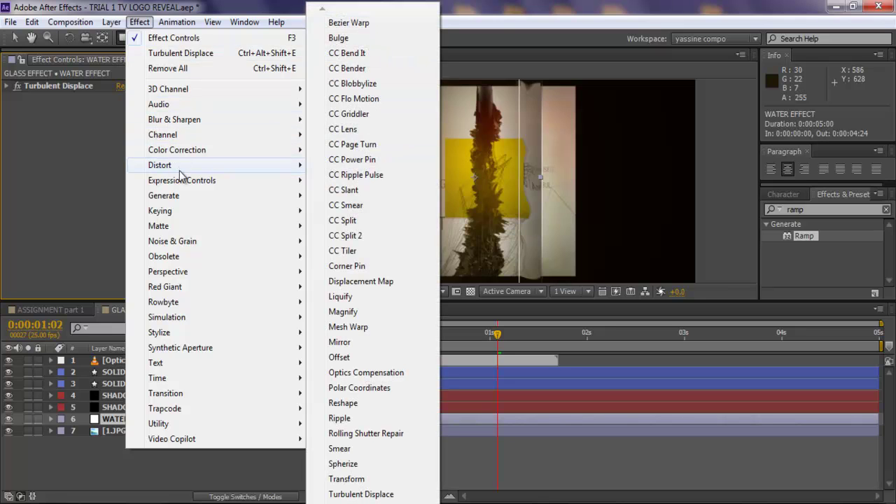
click(351, 130)
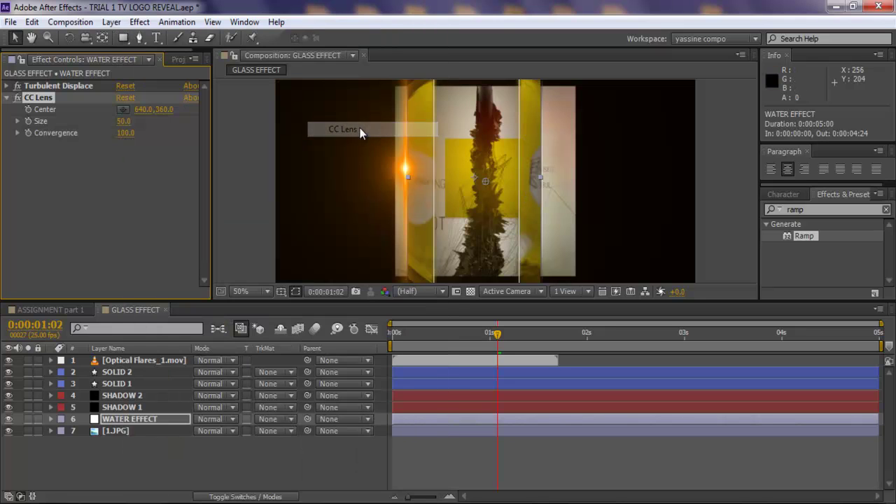
Set the Size of the CC Lens effect on WATER EFFECT to 130
drag(157, 121, 218, 128)
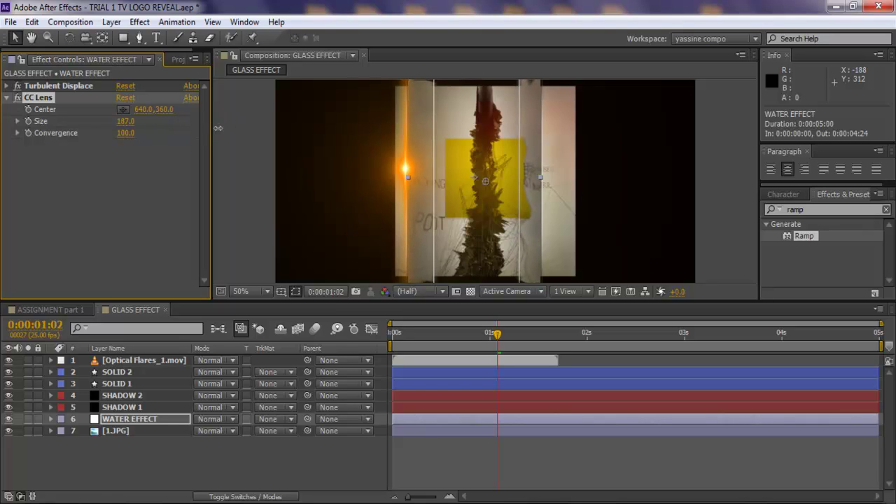
click(125, 121)
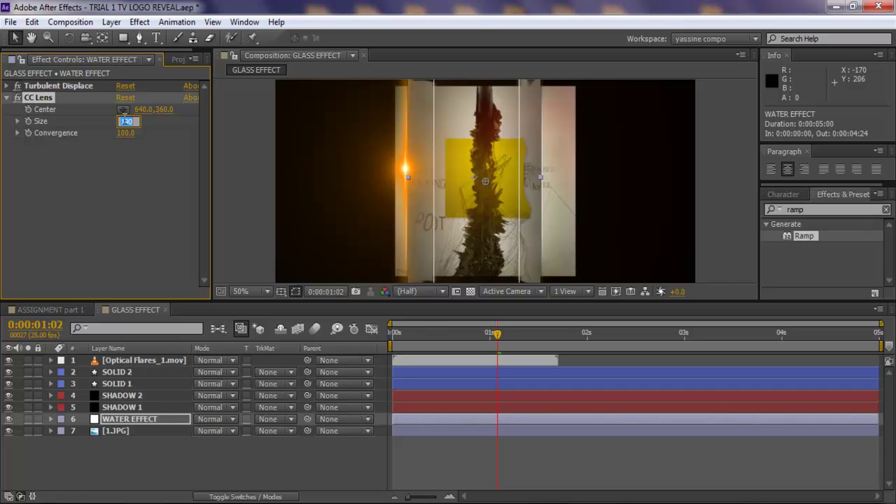
text(185)
key(Return)
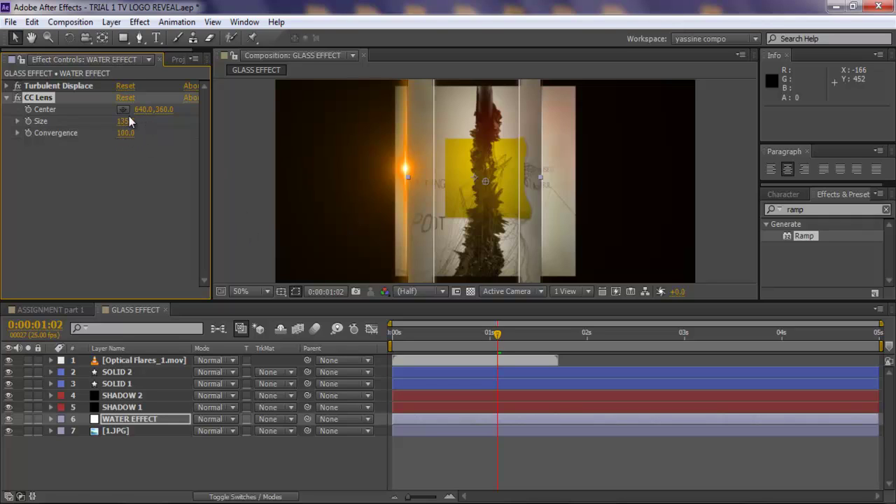
click(125, 121)
text(130)
key(Return)
click(204, 175)
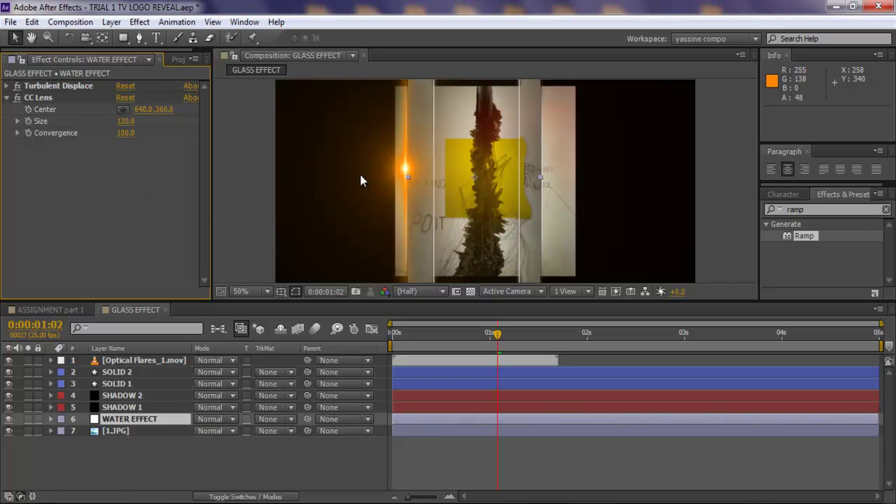
Try a CC Lens Size of 500 on WATER EFFECT and undo the size change
drag(126, 125, 493, 121)
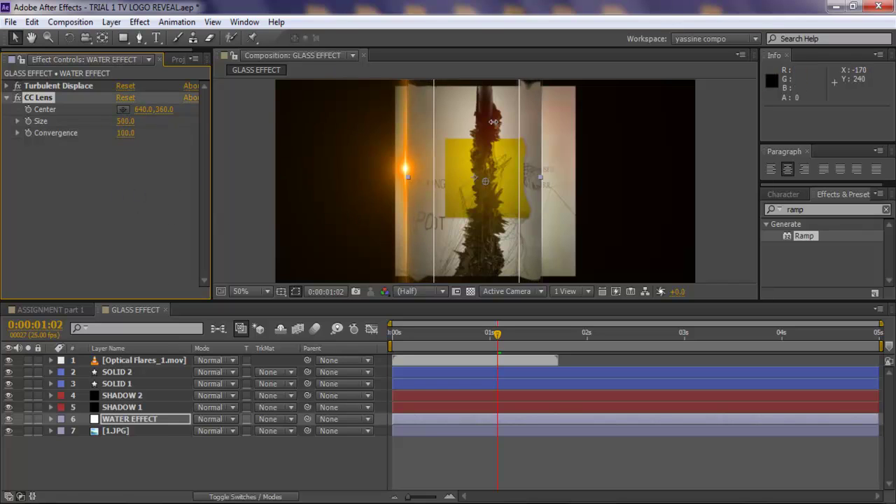
drag(696, 126, 90, 146)
key(ctrl+z)
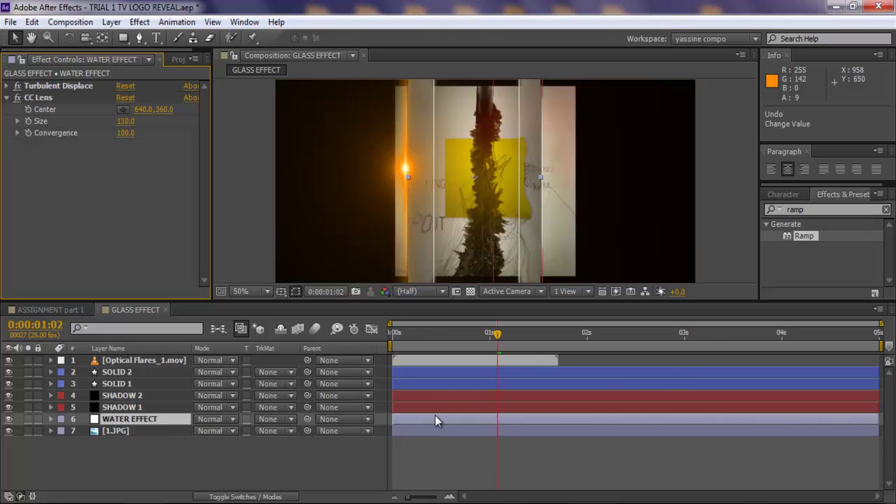
Delete the 1.JPG test layer and turn the transparency grid back on
drag(439, 430, 456, 464)
key(Delete)
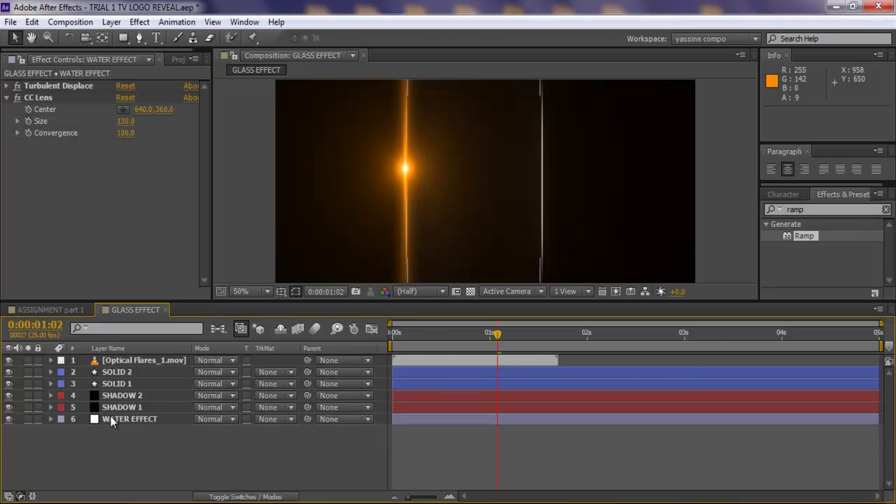
click(470, 291)
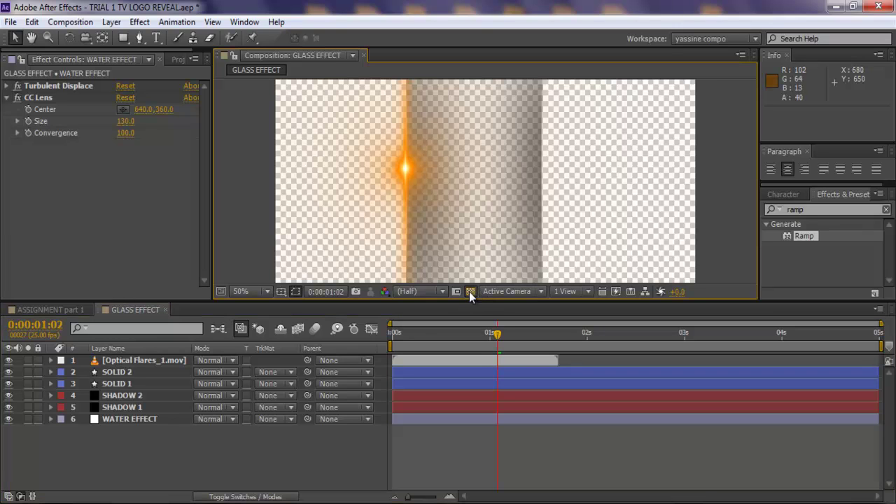
Add the GLASS EFFECT composition as the top layer of ASSIGNMENT part 1 and preview it over the logo
click(49, 306)
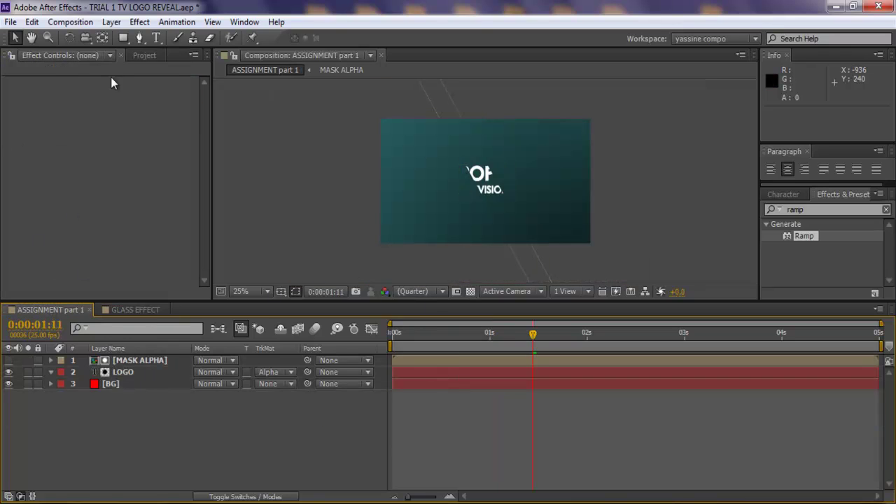
click(143, 54)
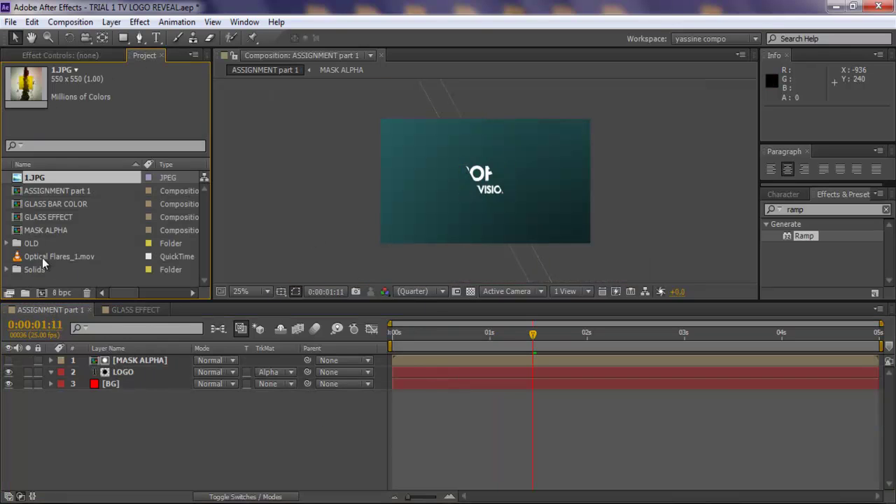
click(60, 218)
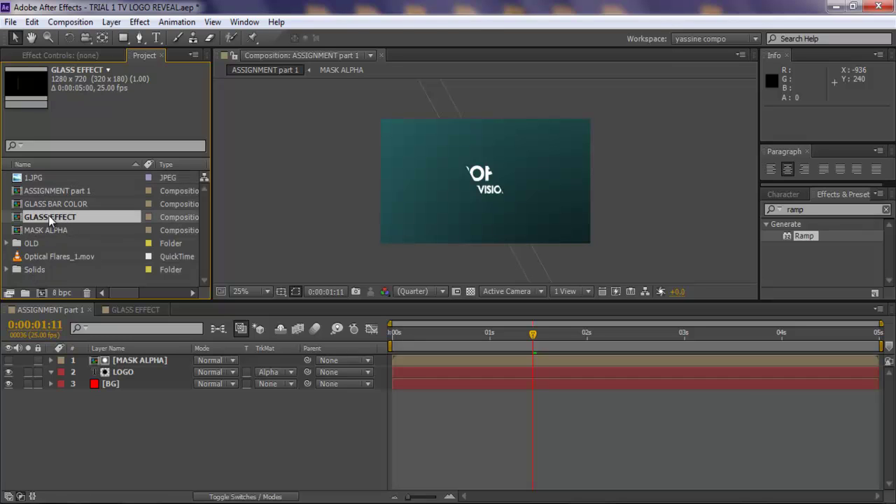
drag(49, 216, 106, 358)
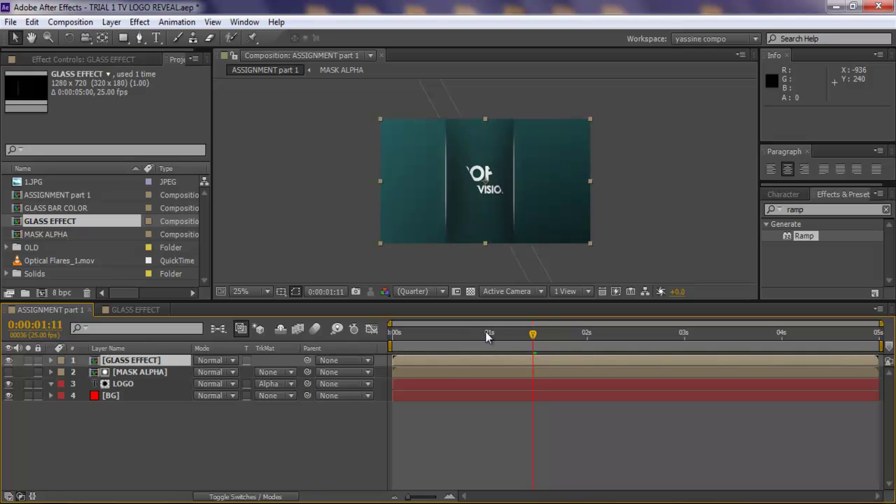
drag(515, 342, 537, 338)
click(455, 335)
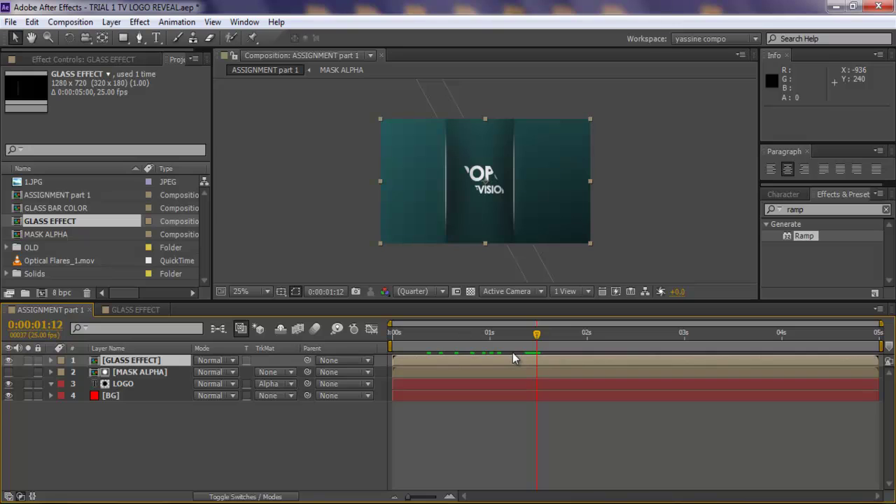
Set the Rotation of the GLASS EFFECT layer to -30 degrees
key(r)
click(215, 372)
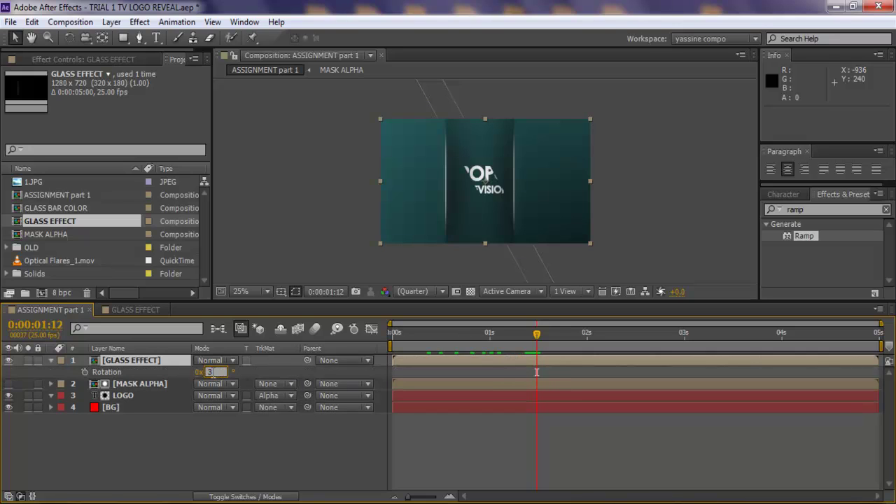
text(30)
key(Return)
click(213, 372)
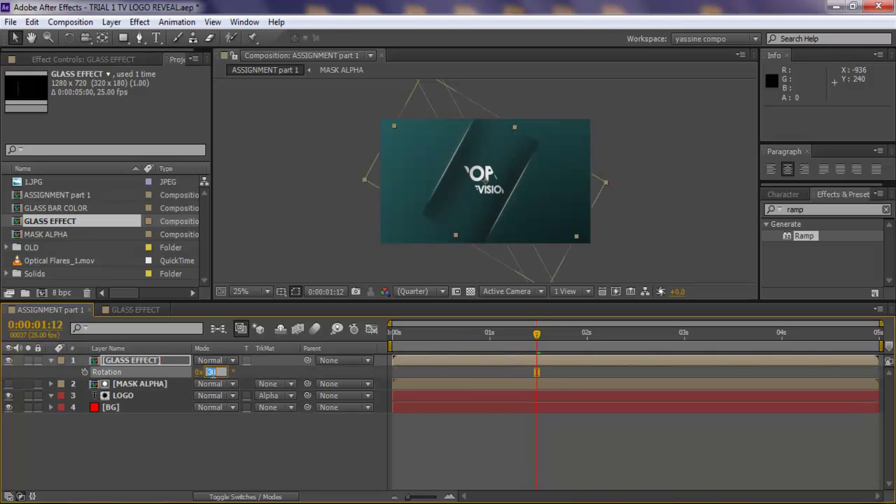
text(-30)
key(Return)
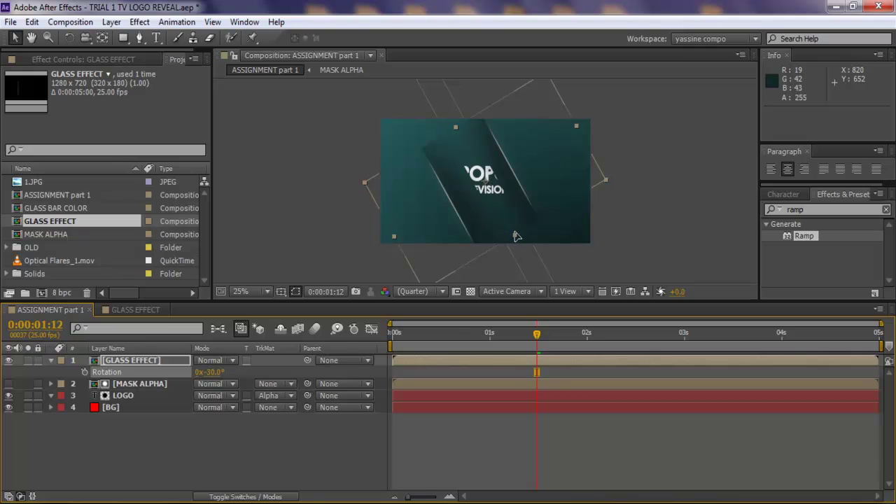
Stretch the GLASS EFFECT layer along its length to about 191% so the tilted strip spans the whole frame
drag(515, 237, 529, 248)
key(ctrl+z)
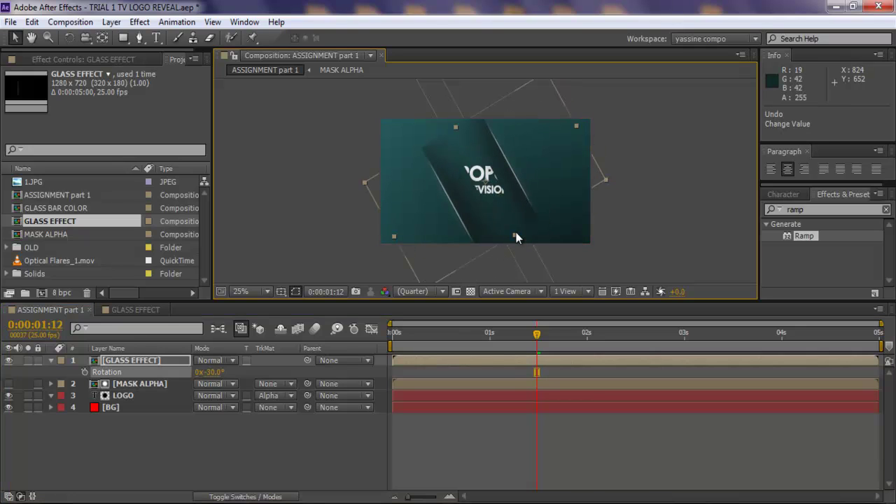
drag(514, 236, 544, 284)
Preview the flare timing and shift the GLASS EFFECT layer in time to start at 0:00:00:21
drag(536, 333, 563, 335)
drag(568, 334, 502, 354)
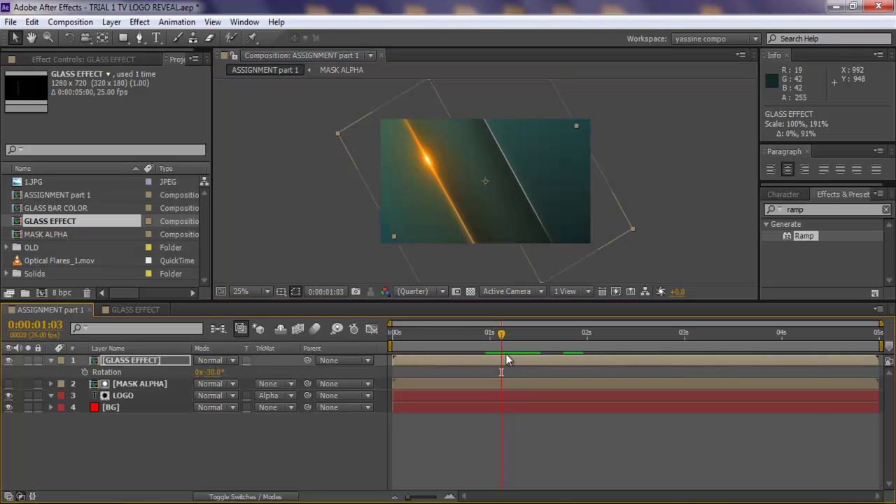
drag(522, 359, 604, 360)
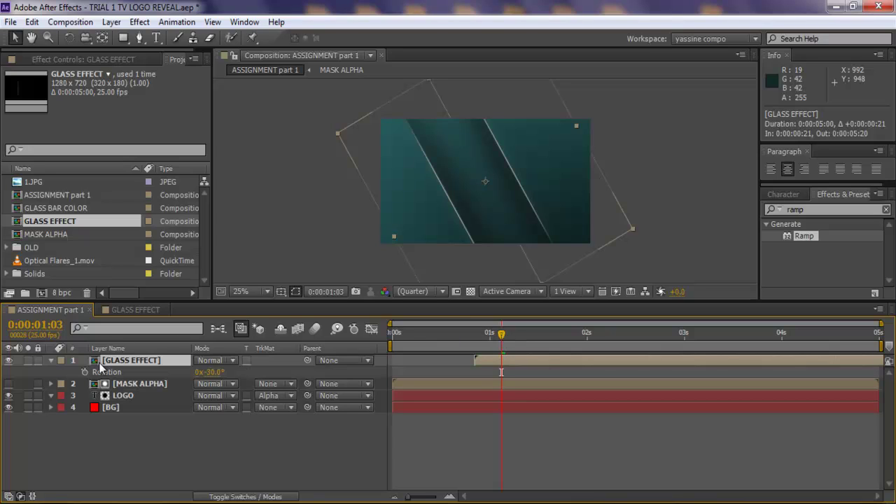
Keyframe the Scale of the GLASS EFFECT layer at 0:00:01:03 with its width set to 0% and its height kept at 191.4%
key(s)
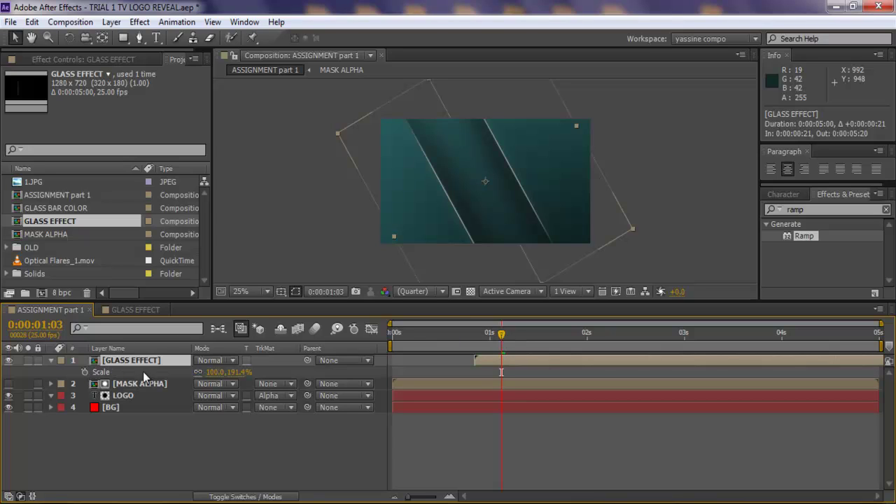
click(216, 372)
text(0)
key(Return)
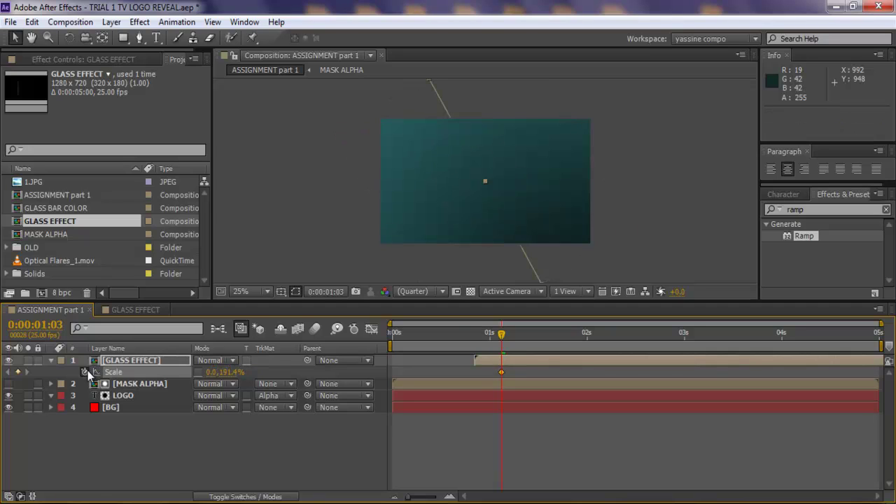
Keyframe the GLASS EFFECT layer's Scale width at 437% at 0:00:02:06, and shift the layer to start at 0:00:01:03
drag(498, 338, 613, 323)
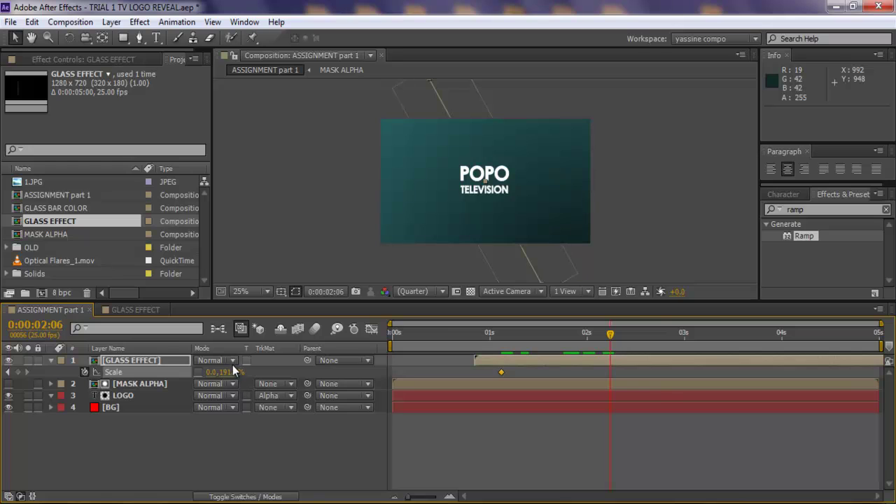
mouse_move(210, 374)
mouse_down()
mouse_move(396, 365)
mouse_move(491, 346)
mouse_up()
drag(620, 332, 566, 358)
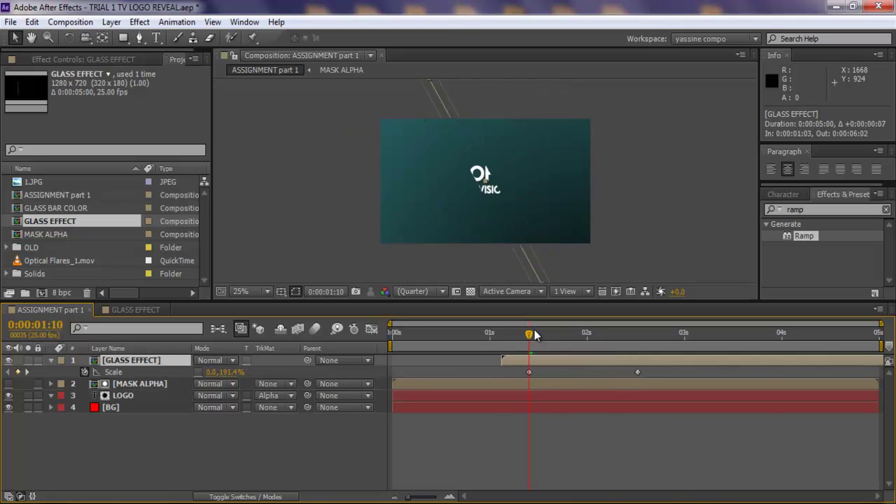
Check the stretched strip's edges at several frames and enable Collapse Transformations on the GLASS EFFECT layer to sharpen them
drag(534, 330, 552, 345)
key(period)
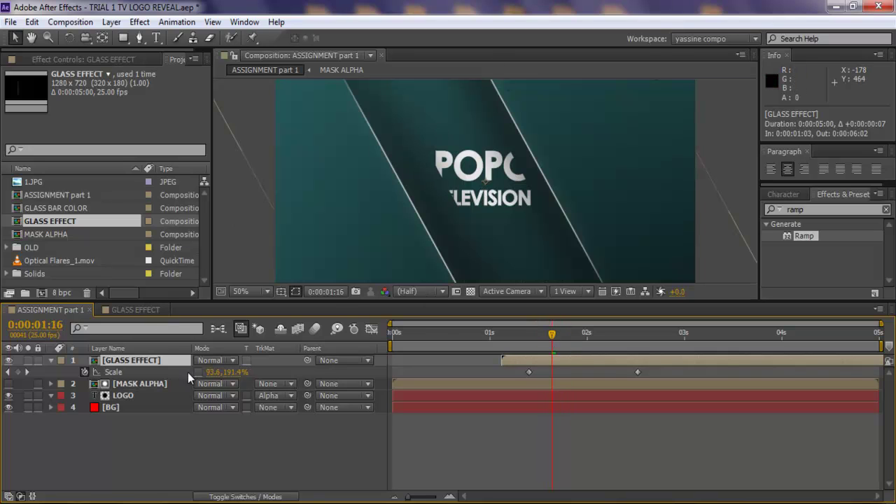
click(624, 334)
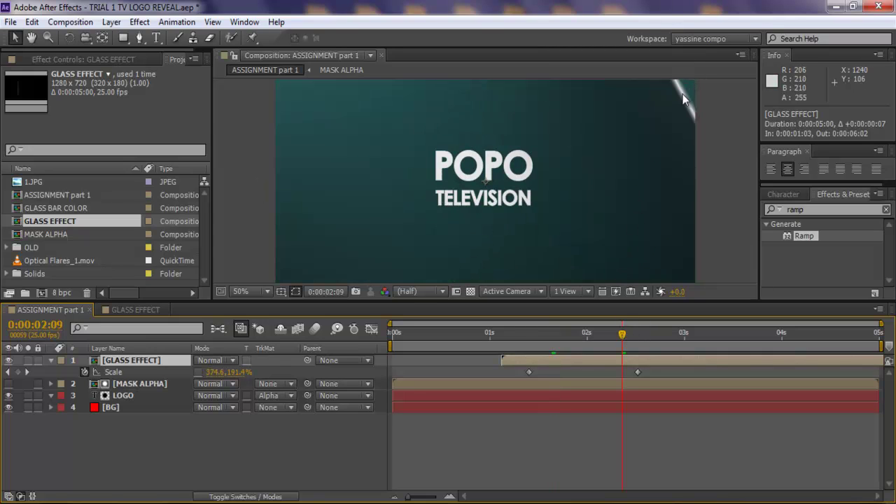
key(comma)
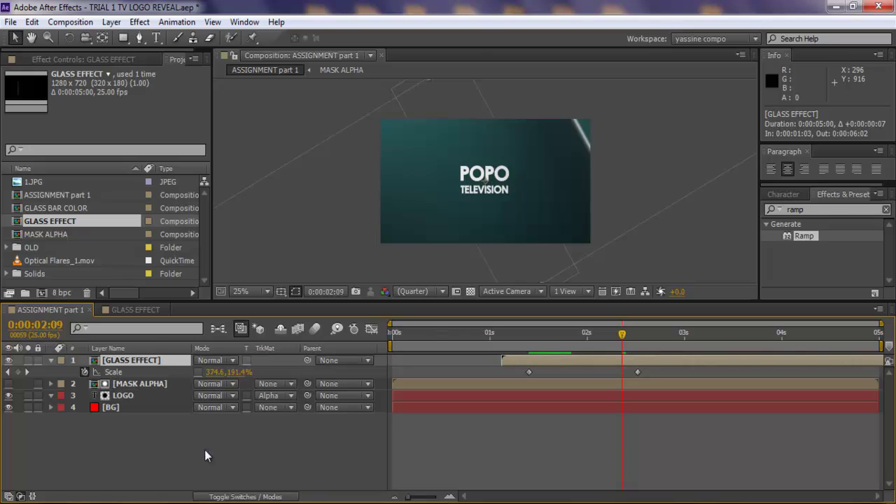
click(235, 497)
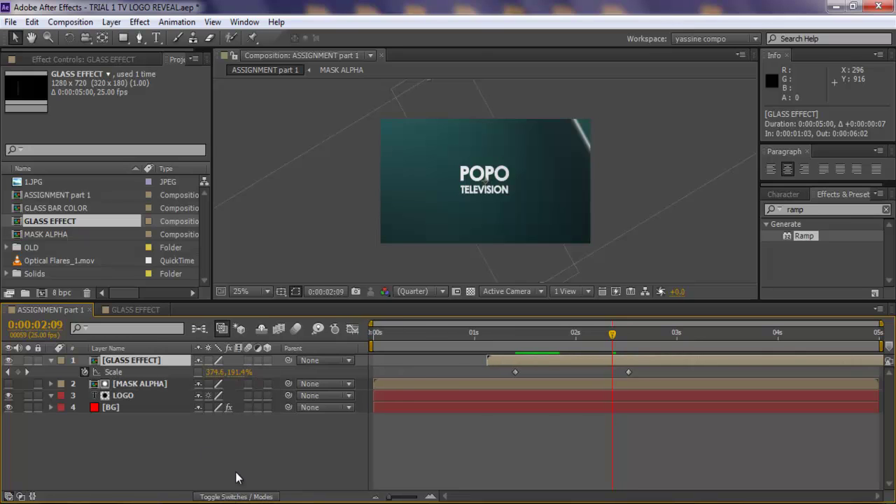
click(208, 360)
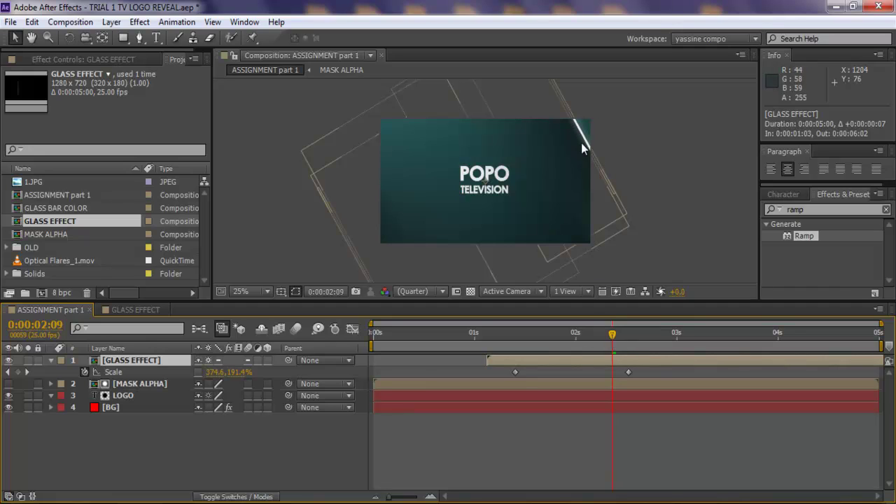
drag(567, 336, 543, 342)
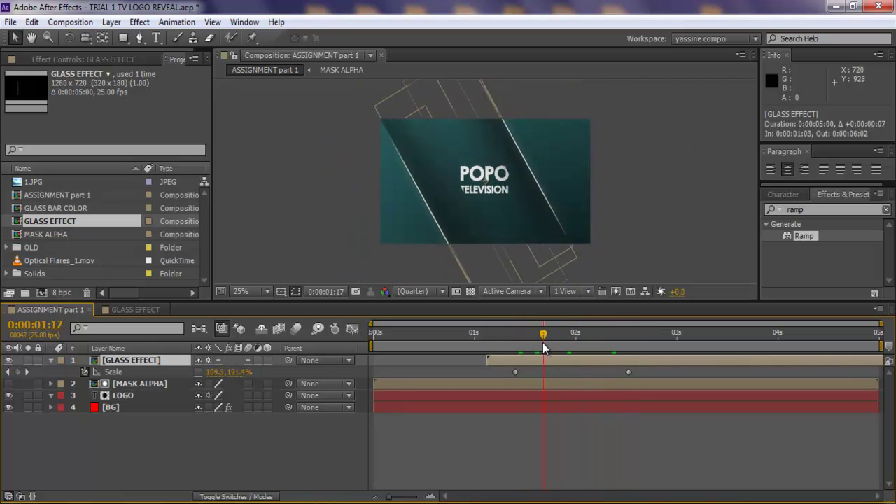
Retime the GLASS EFFECT layer to start at 0:00:00:09, with its Scale keyframes at 0:00:01:05 and 0:00:02:08
click(629, 372)
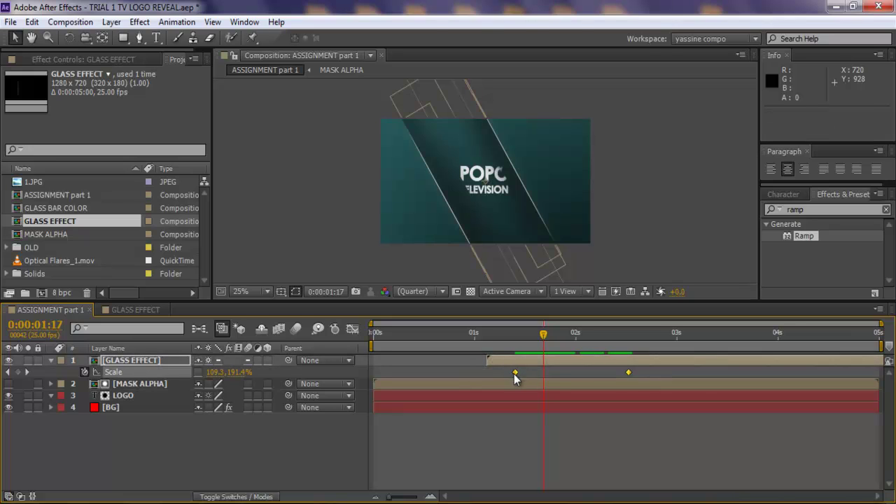
drag(514, 374, 534, 348)
drag(674, 378, 497, 372)
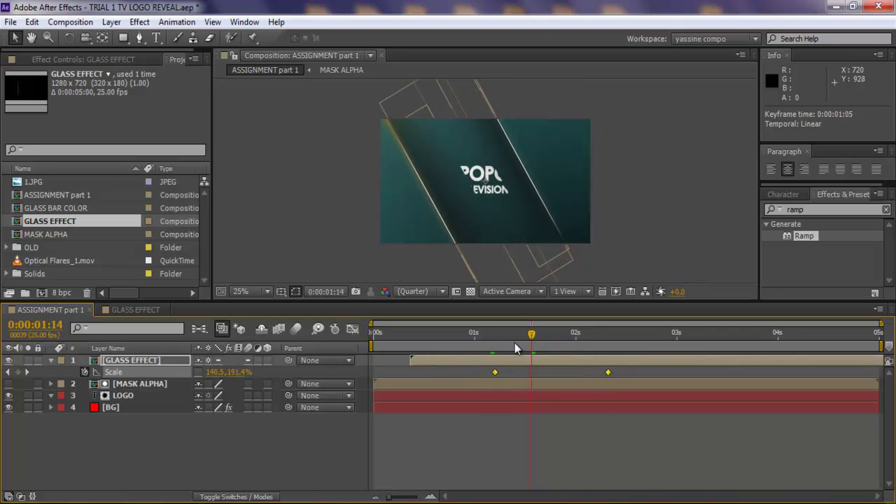
drag(539, 334, 566, 348)
Apply Easy Ease to the GLASS EFFECT layer's last Scale keyframe at 0:00:02:08
click(627, 374)
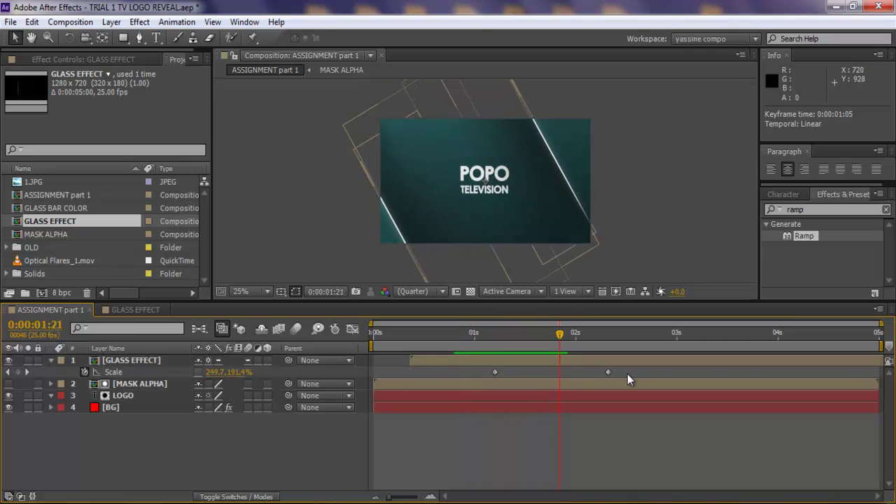
click(608, 372)
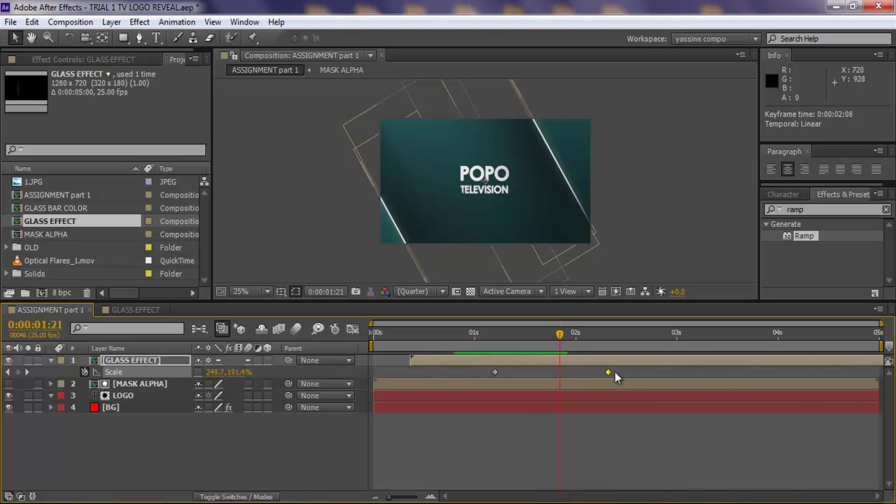
right_click(606, 372)
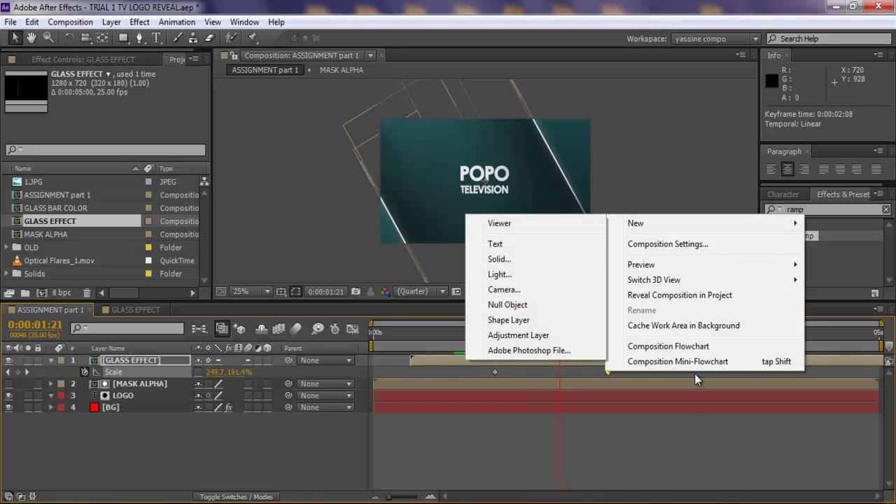
click(658, 420)
right_click(608, 371)
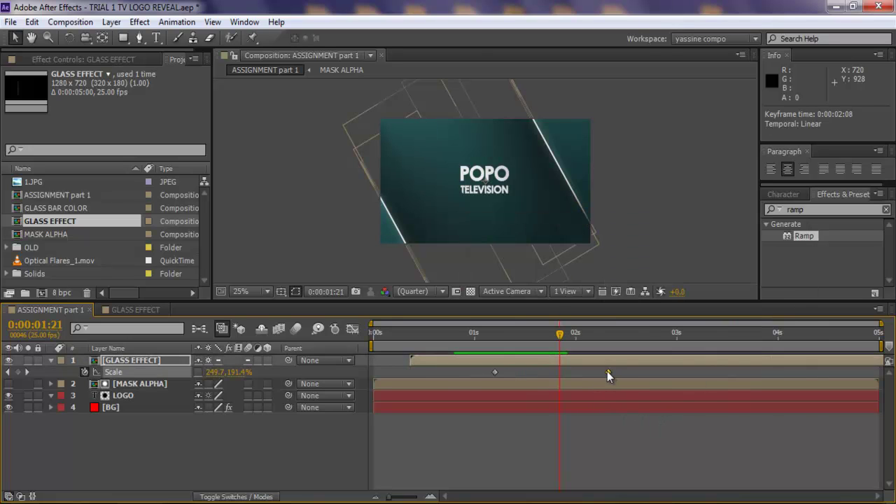
mouse_move(633, 362)
click(496, 392)
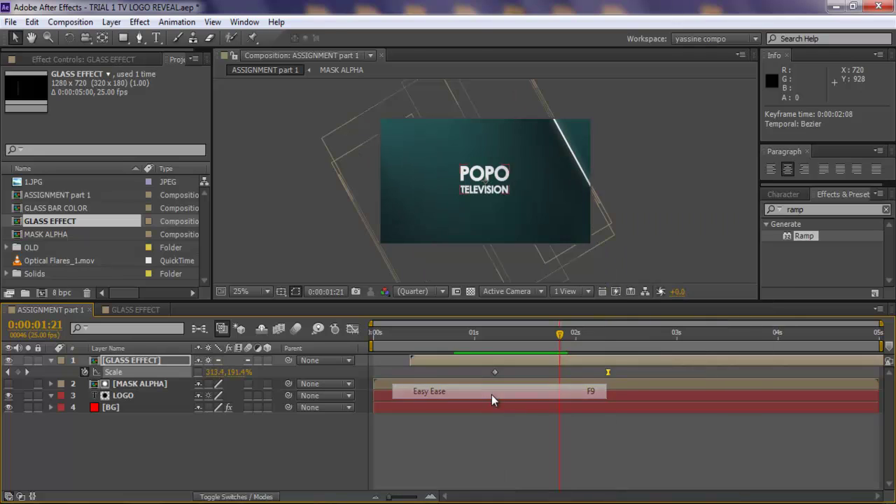
Fade out the GLASS EFFECT layer with Opacity keyframes of 100% at 0:00:02:01 and 0% at 0:00:02:08
mouse_move(561, 335)
mouse_down()
mouse_move(481, 338)
mouse_move(554, 337)
mouse_move(525, 338)
mouse_move(492, 358)
mouse_move(612, 344)
mouse_move(573, 348)
mouse_up()
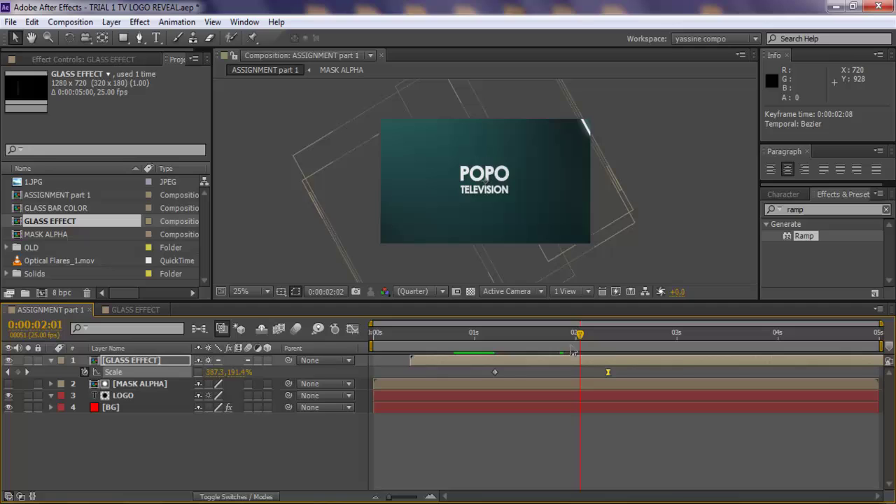
click(154, 358)
key(t)
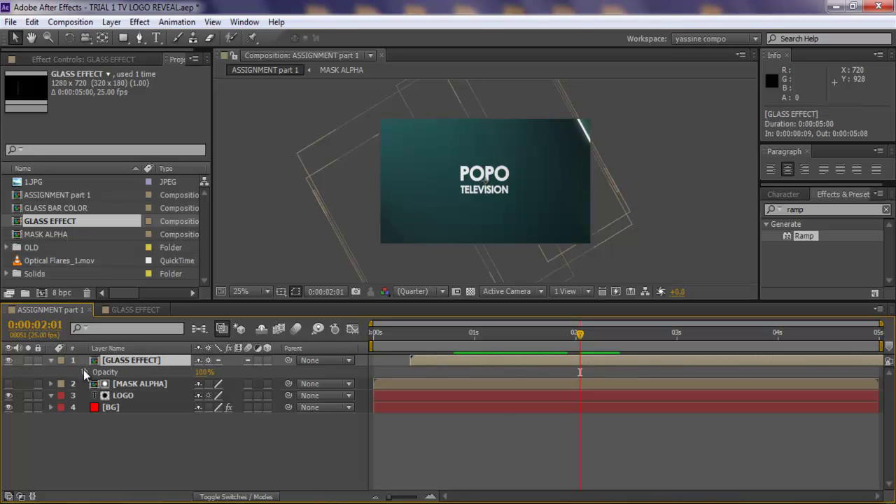
click(85, 372)
key(u)
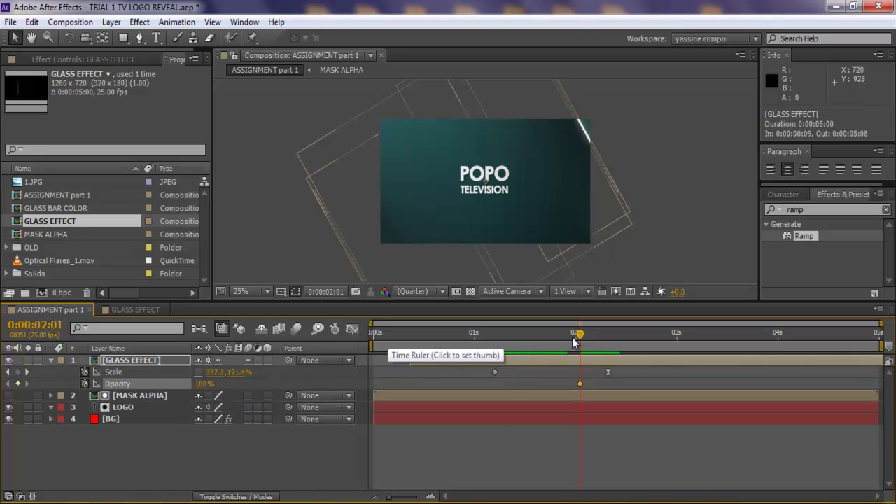
drag(573, 342, 615, 344)
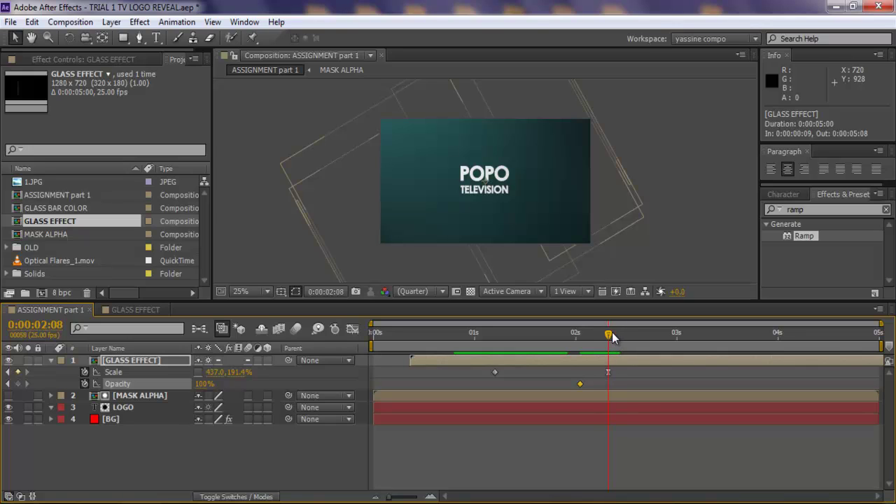
click(199, 384)
text(0)
key(Return)
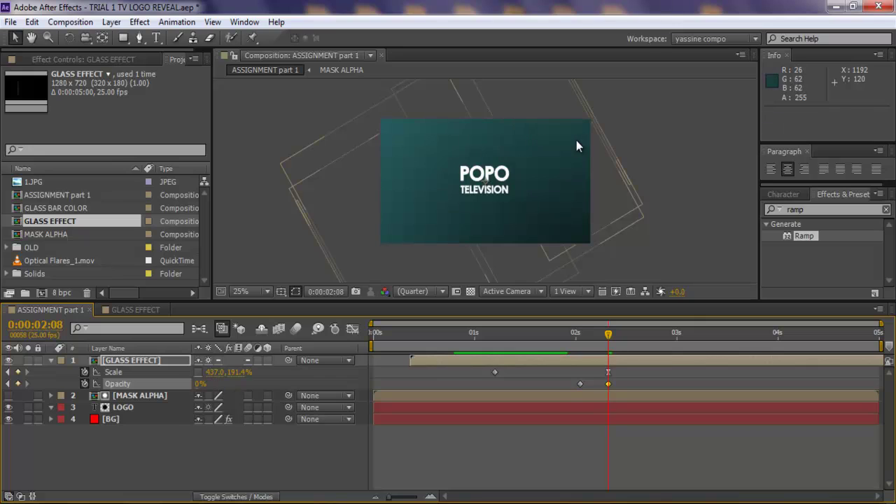
Move the GLASS EFFECT layer's first Opacity keyframe to 0:00:01:22, preview the fade and save the project
drag(604, 337, 544, 342)
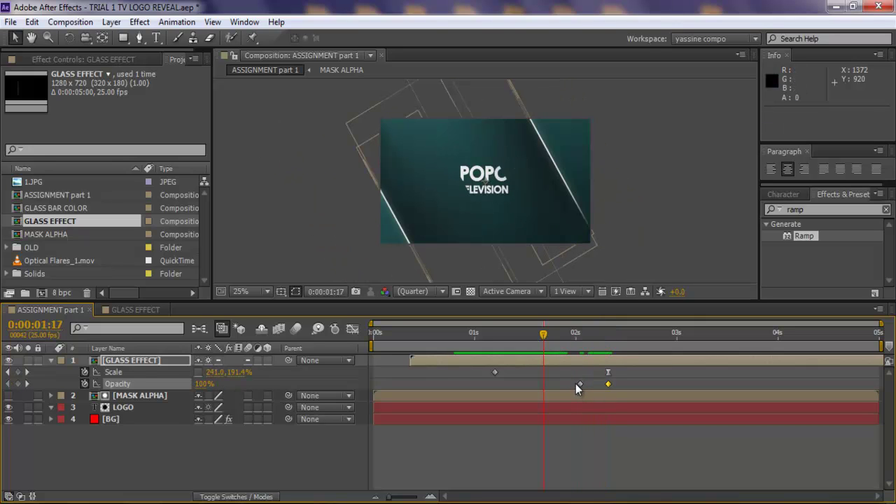
drag(578, 384, 567, 384)
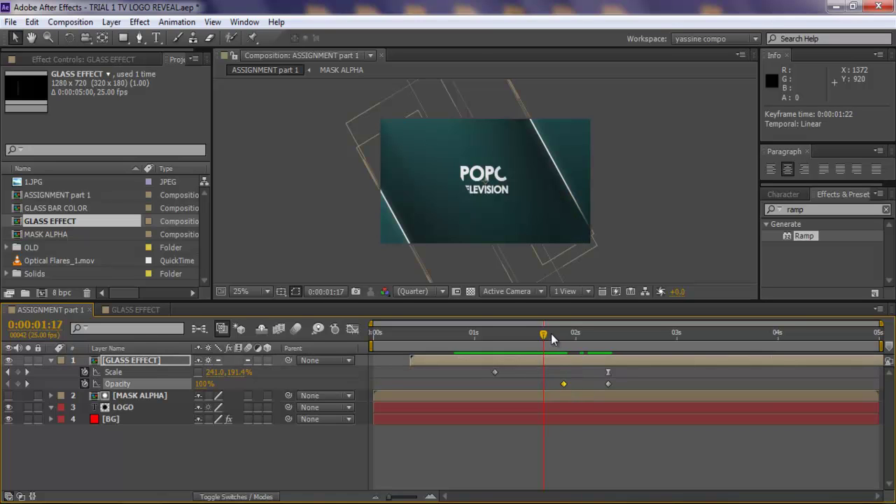
drag(551, 333, 638, 357)
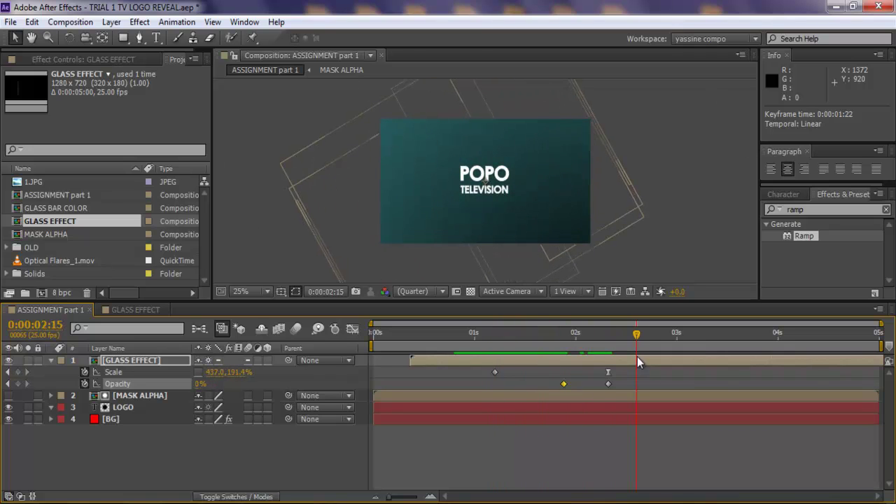
click(540, 436)
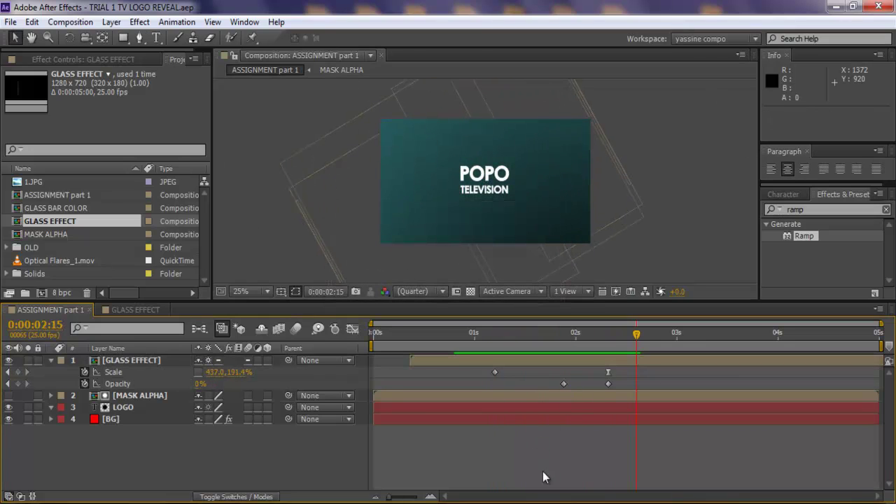
click(50, 360)
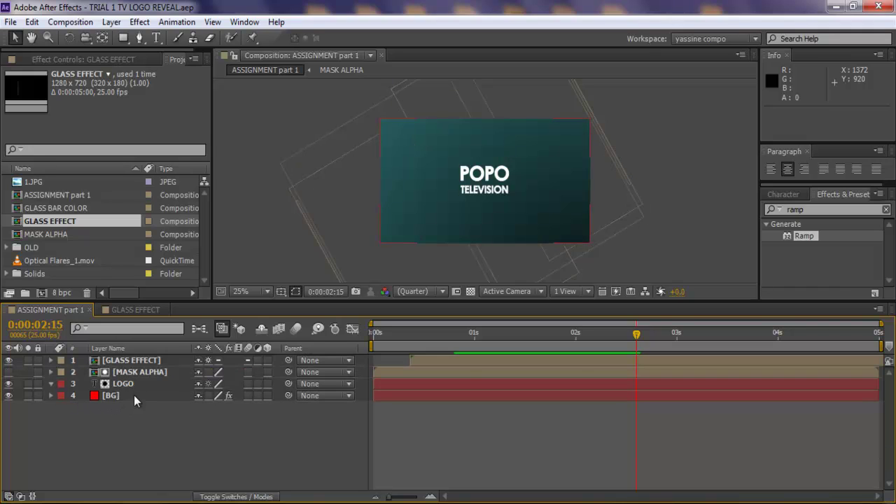
Duplicate the LOGO and MASK ALPHA layers together and place the copies above the GLASS EFFECT layer
drag(435, 344, 479, 344)
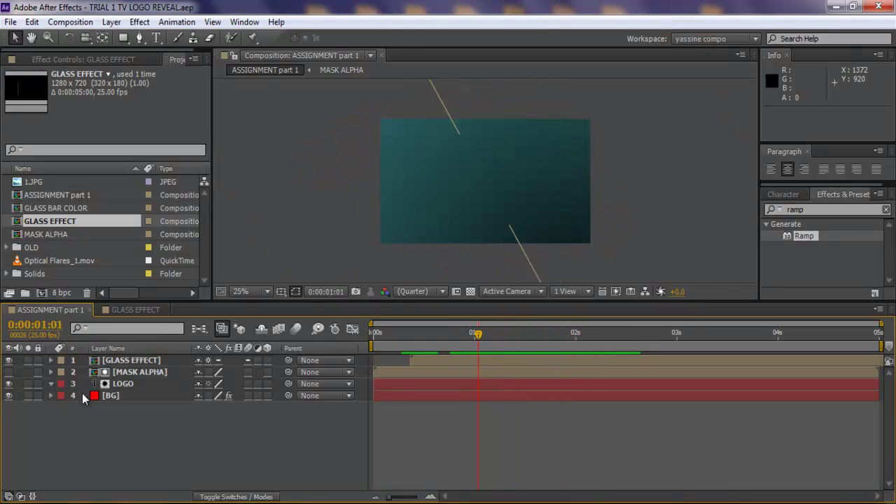
click(124, 385)
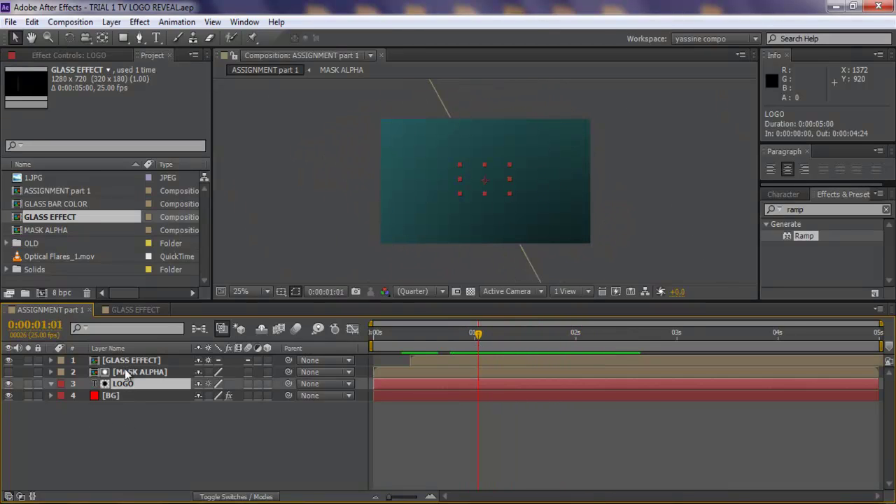
ctrl+click(133, 373)
key(ctrl+d)
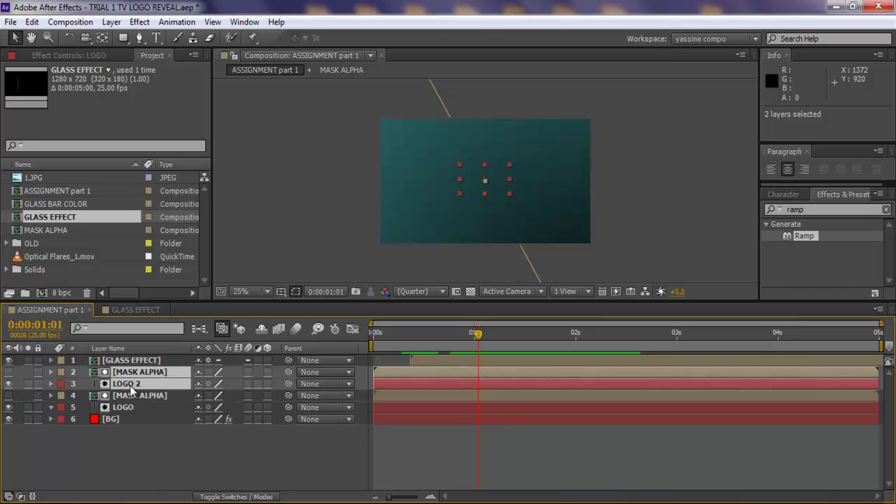
drag(130, 386, 124, 355)
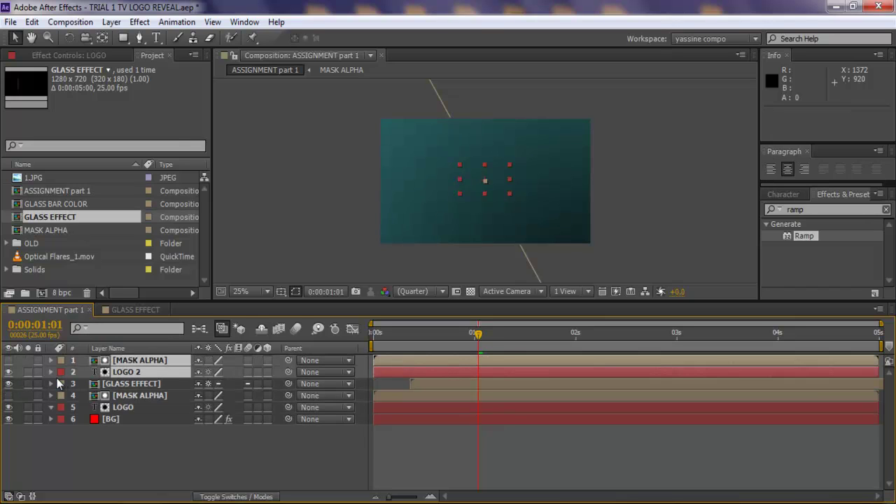
Set the label color of the duplicated MASK ALPHA and LOGO 2 layers to Orange
click(61, 374)
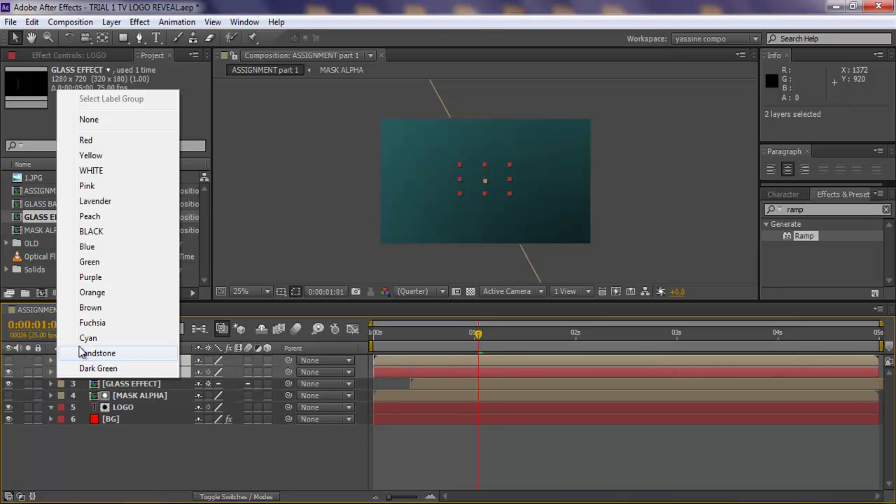
click(90, 290)
click(146, 440)
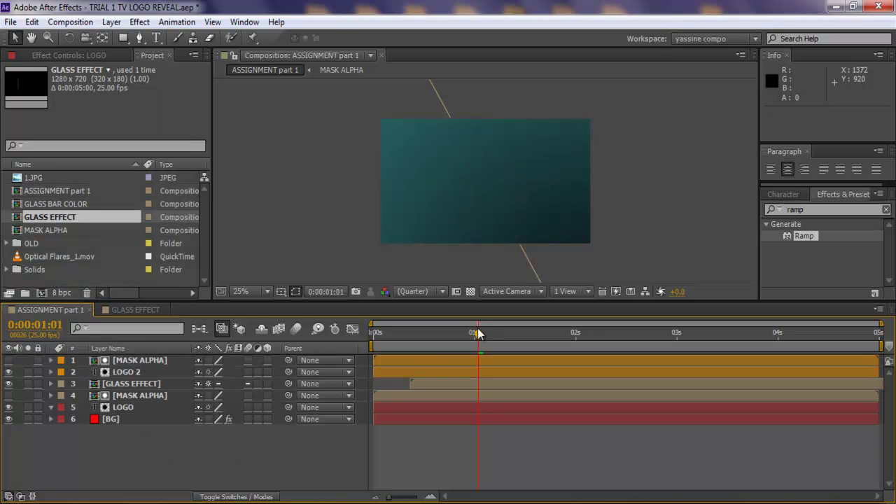
Solo the LOGO 2 and BG layers and preview the masked logo reveal up to 0:00:02:01
drag(478, 334, 502, 342)
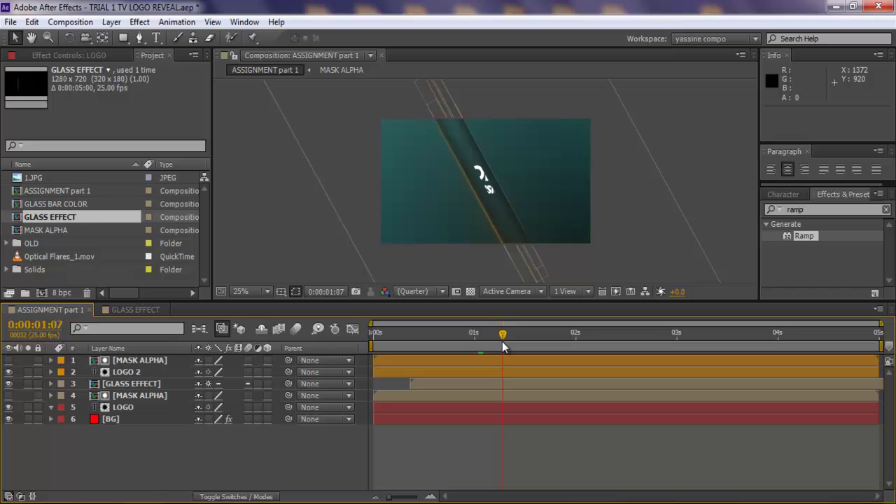
click(28, 372)
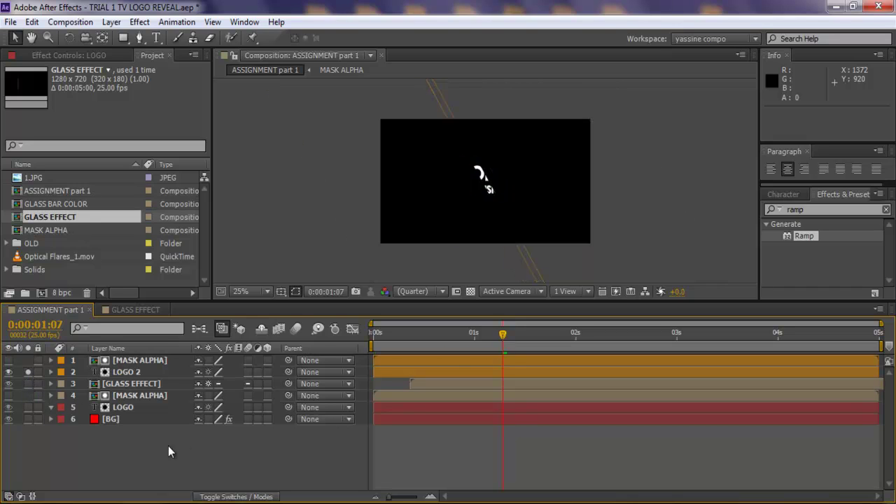
click(28, 419)
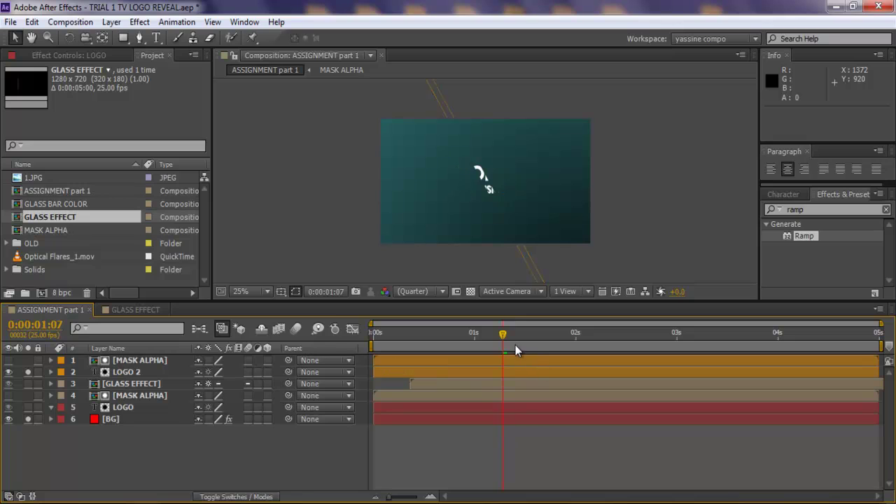
drag(503, 335, 578, 334)
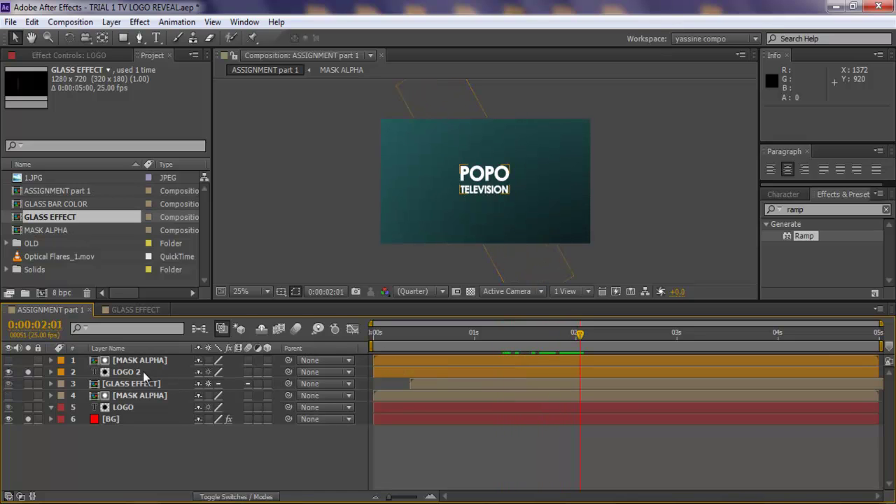
Move the LOGO 2 and top MASK ALPHA layers together toward the frame's upper right, placing the mask at about 940, 276
drag(569, 338, 515, 335)
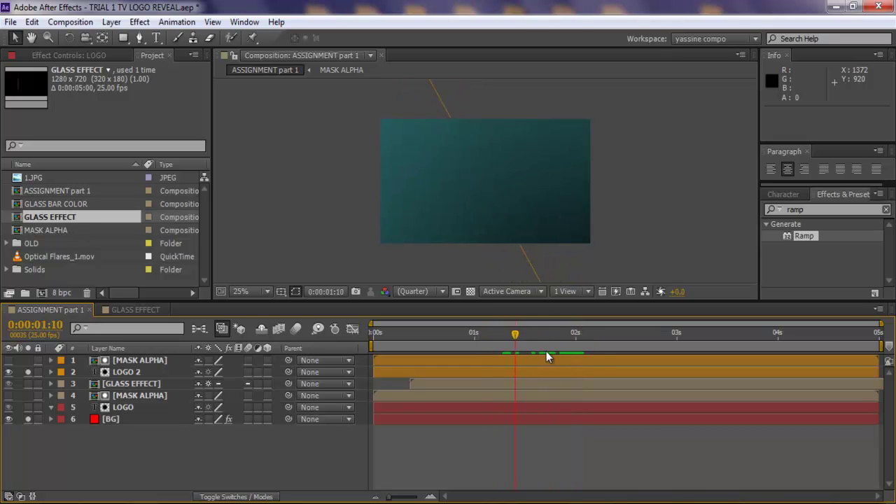
click(596, 344)
click(468, 372)
shift+click(471, 362)
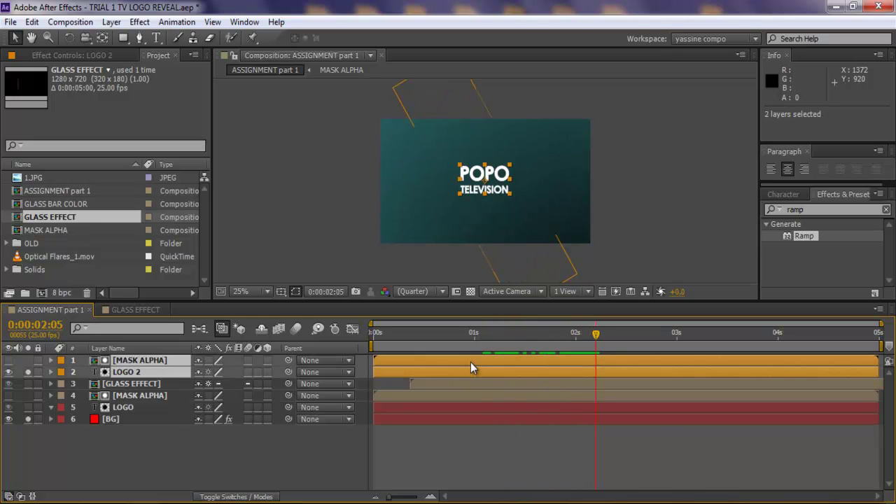
drag(486, 186, 538, 171)
click(125, 465)
Scale the LOGO 2 layer to 282% and reposition it to about 780, 324
click(140, 371)
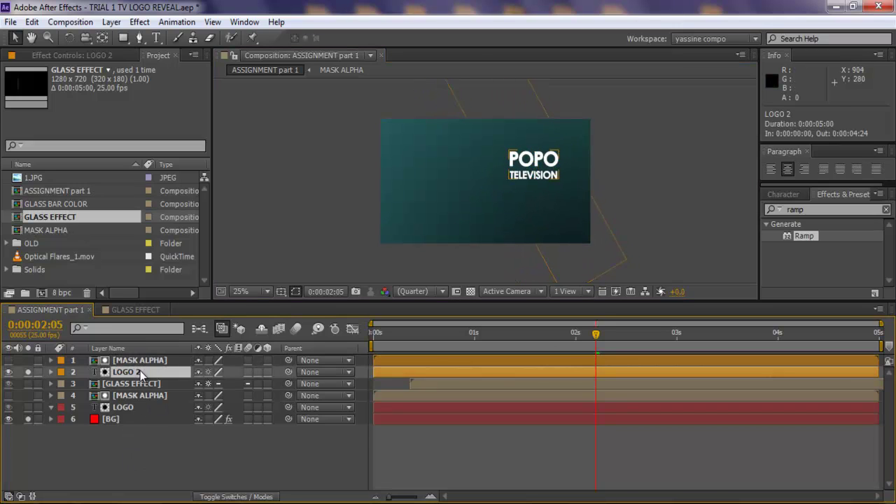
key(s)
drag(230, 383, 359, 396)
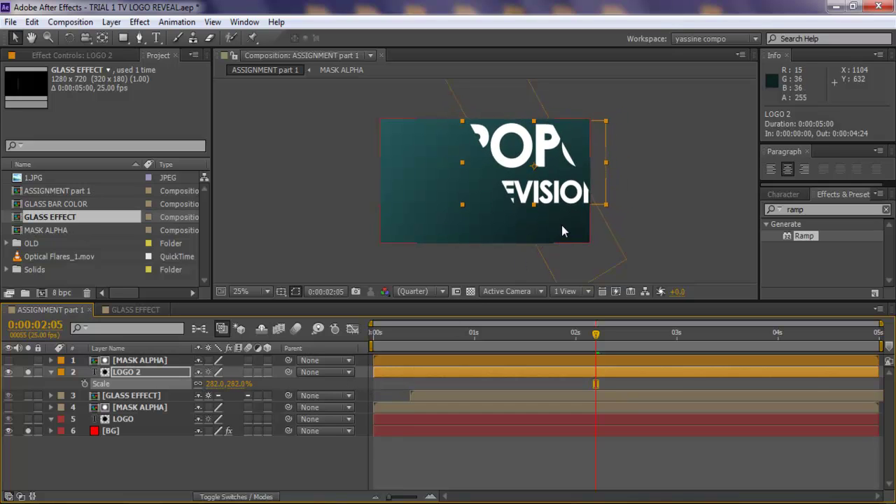
drag(556, 177, 530, 186)
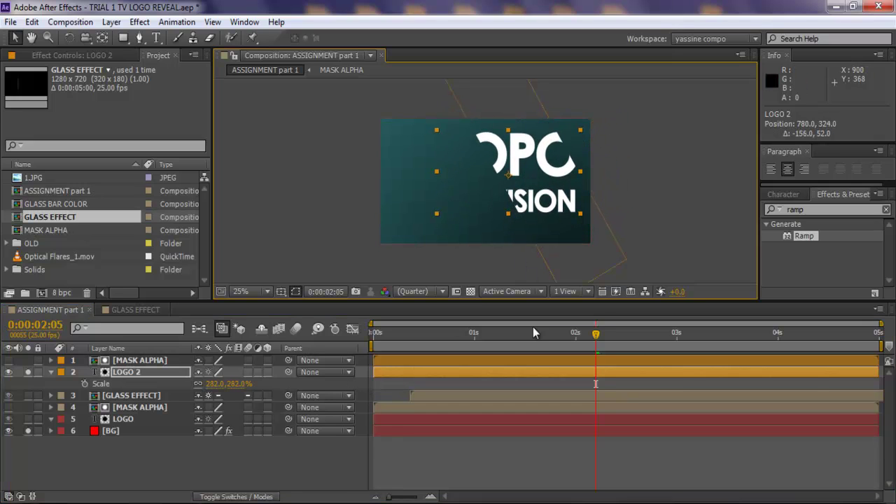
Apply Easy Ease to both Scale keyframes of the top MASK ALPHA layer
click(540, 357)
key(s)
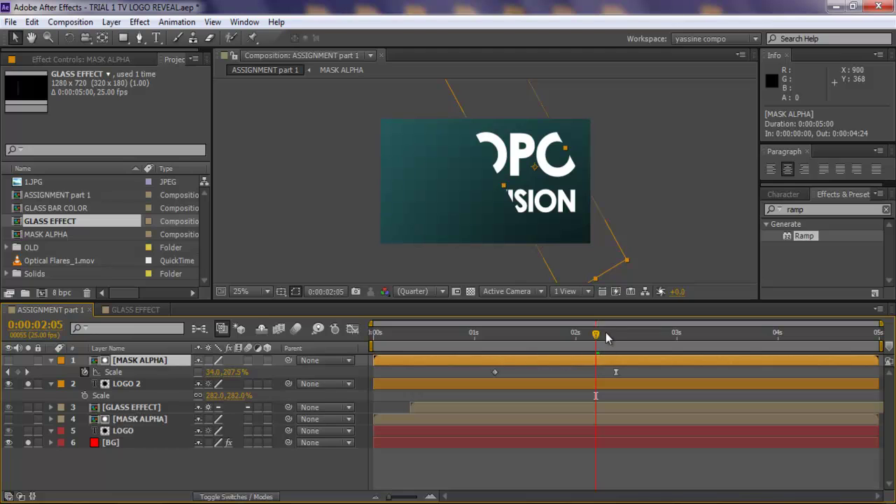
drag(597, 335, 491, 388)
right_click(496, 372)
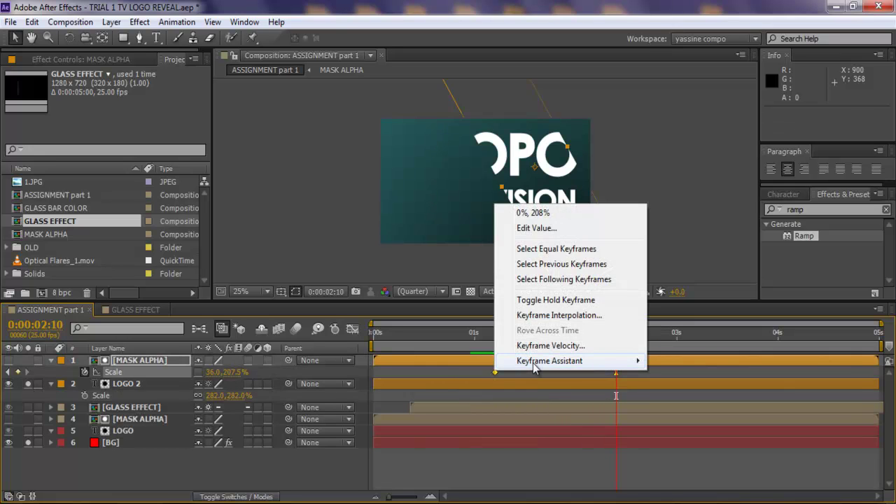
mouse_move(536, 361)
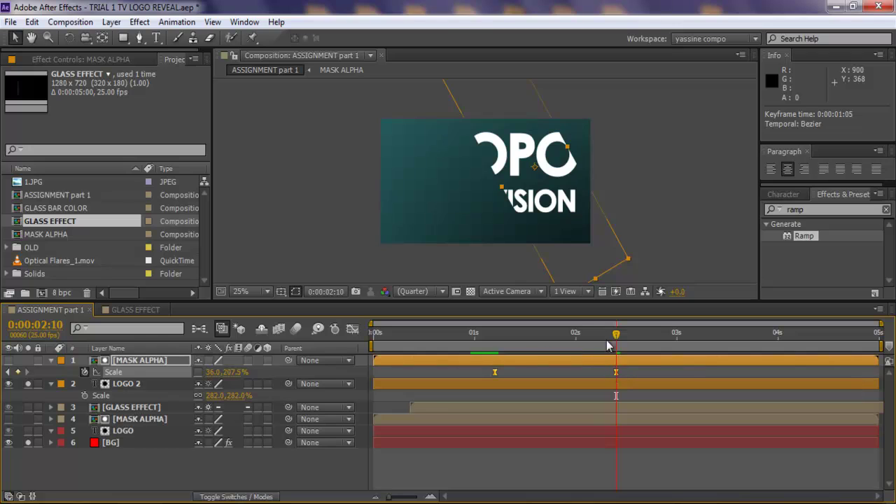
Animate the top MASK ALPHA layer's Position from 940, 276 at 0:00:02:06 to about 1504, -104 at 0:00:03:01, moving it out of frame
drag(614, 338, 596, 328)
click(153, 361)
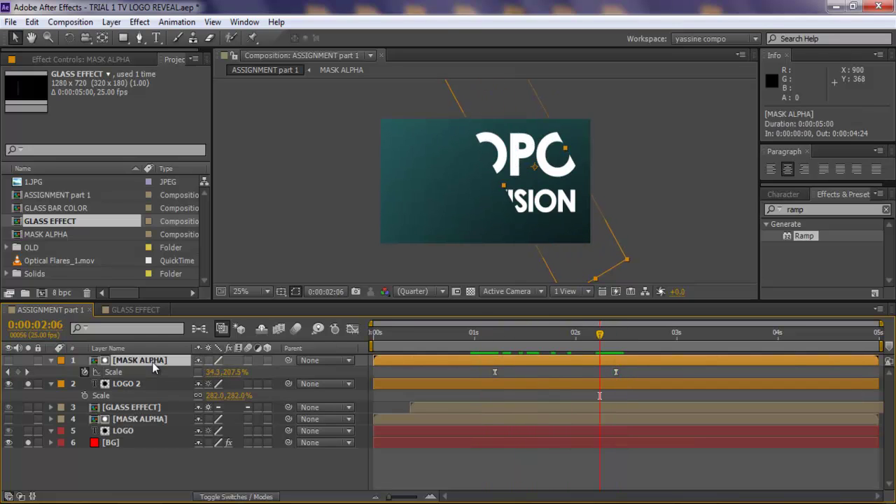
key(p)
click(85, 372)
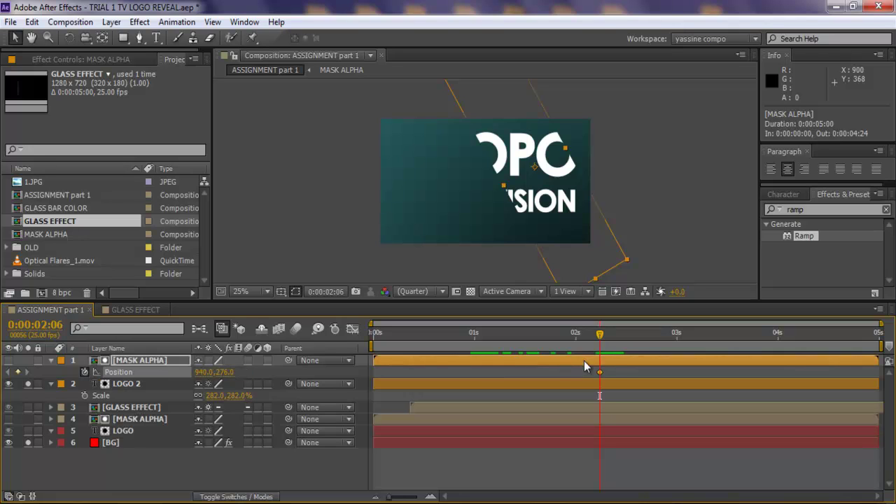
key(shift+s)
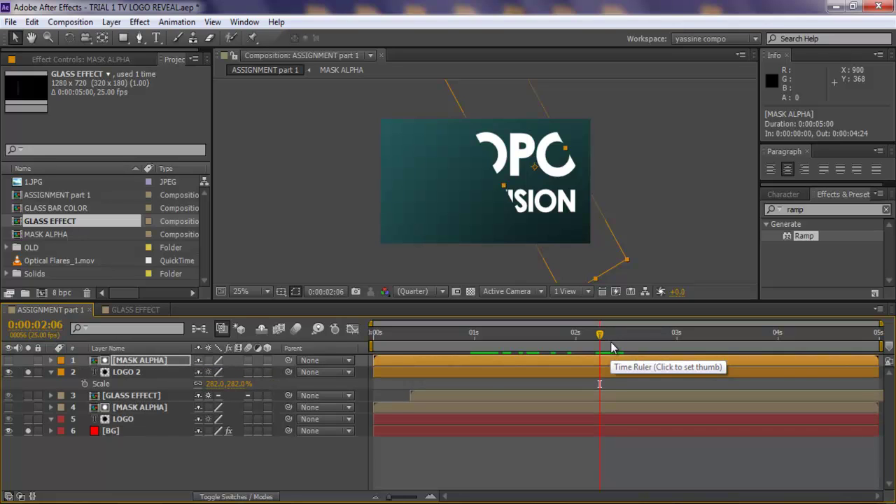
drag(600, 335, 682, 336)
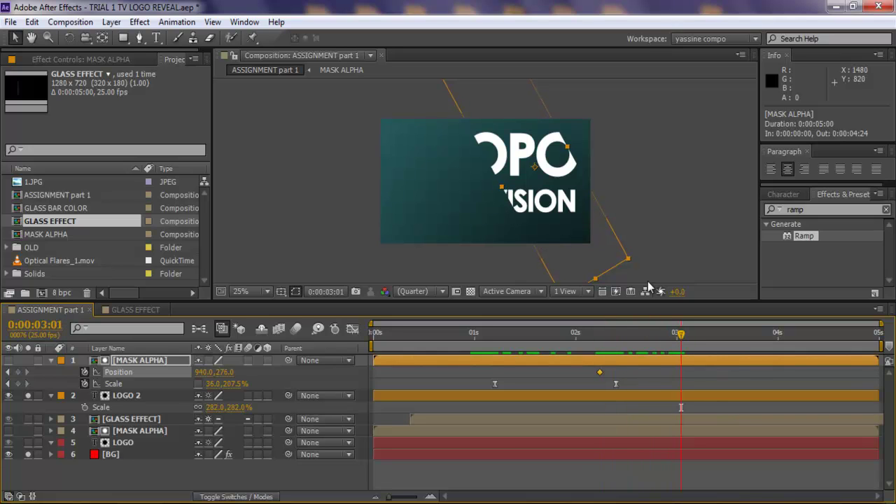
drag(549, 186, 648, 118)
Apply Easy Ease to the top MASK ALPHA layer's Position keyframes
drag(697, 371, 585, 378)
right_click(600, 373)
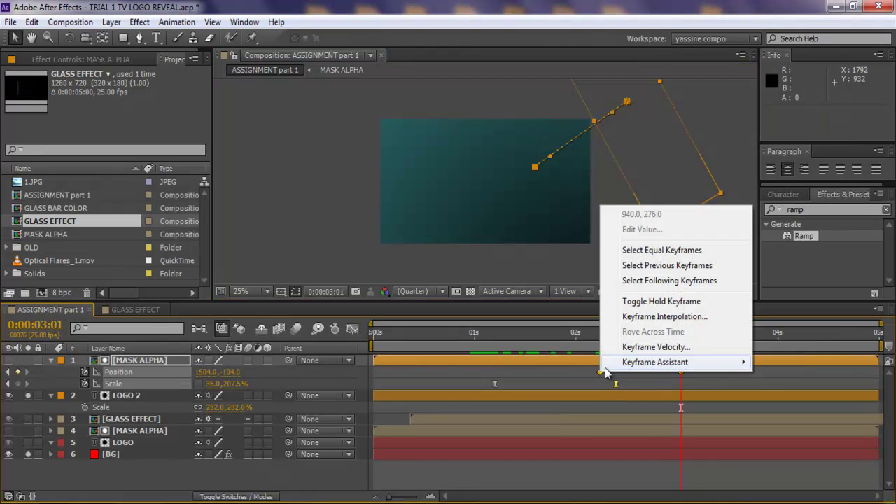
mouse_move(658, 362)
click(540, 344)
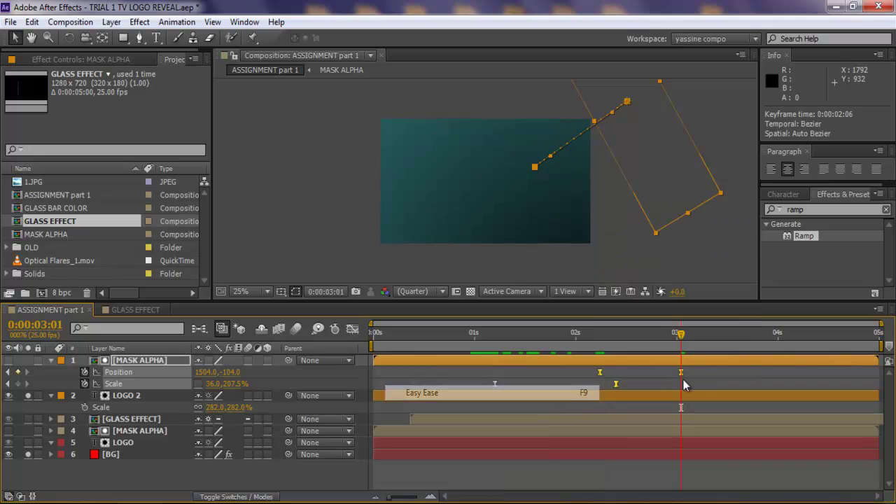
Move the top MASK ALPHA layer's first Position keyframe to 0:00:02:04 and preview the mask animation
drag(682, 338, 589, 373)
click(674, 381)
drag(548, 329, 427, 361)
drag(508, 356, 463, 382)
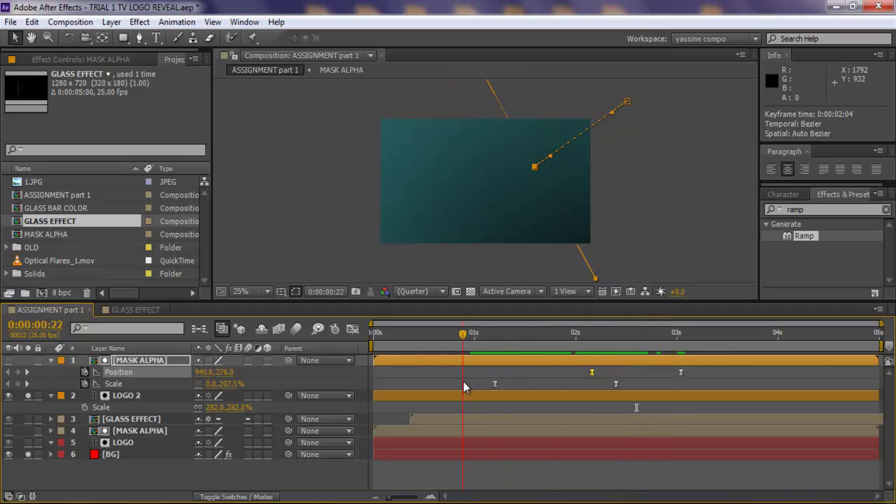
Turn on the motion blur switch for both MASK ALPHA layers and preview the masked logo
key(F2)
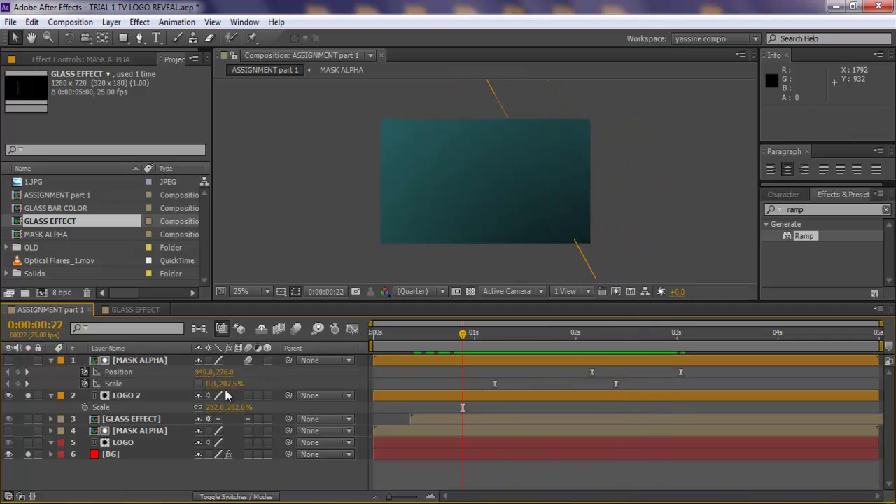
click(248, 430)
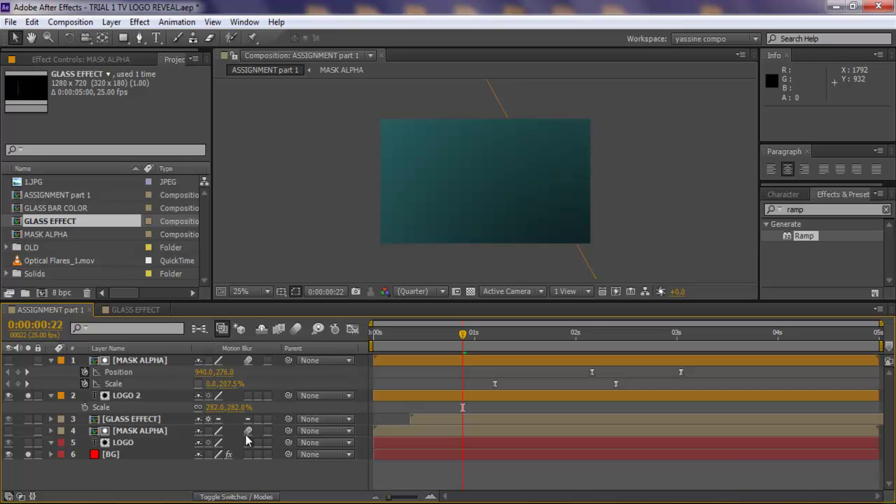
key(space)
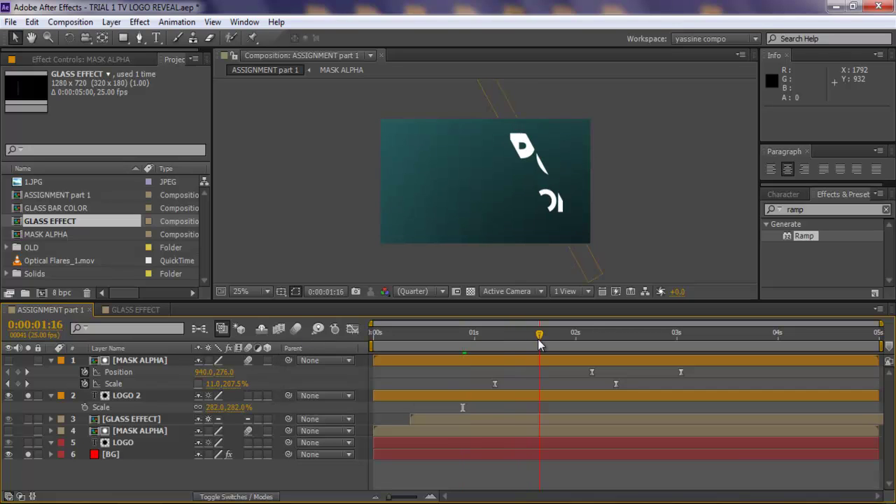
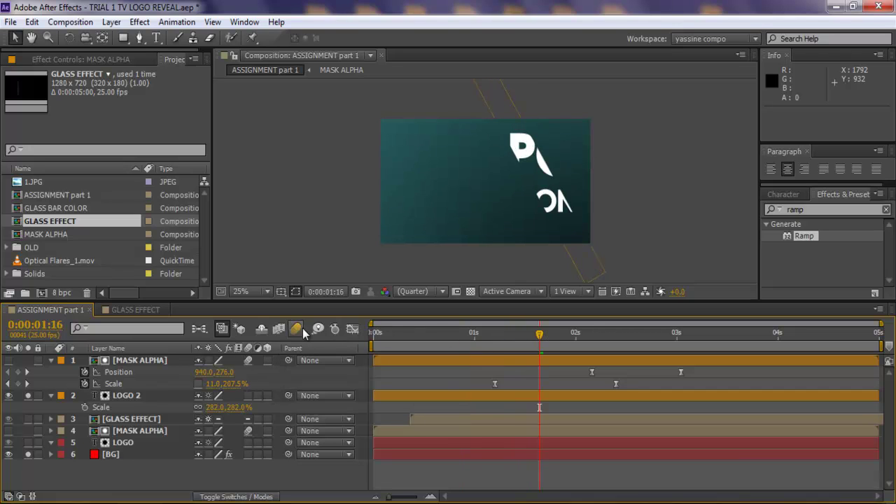
drag(546, 335, 567, 354)
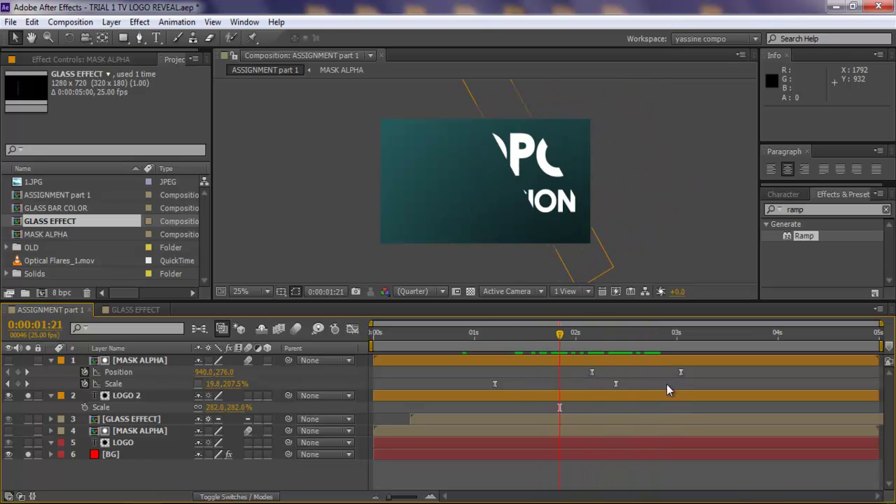
Reshape the top MASK ALPHA layer's Scale speed curve in the Graph Editor for a fast start and a long ease-out
drag(667, 385, 471, 381)
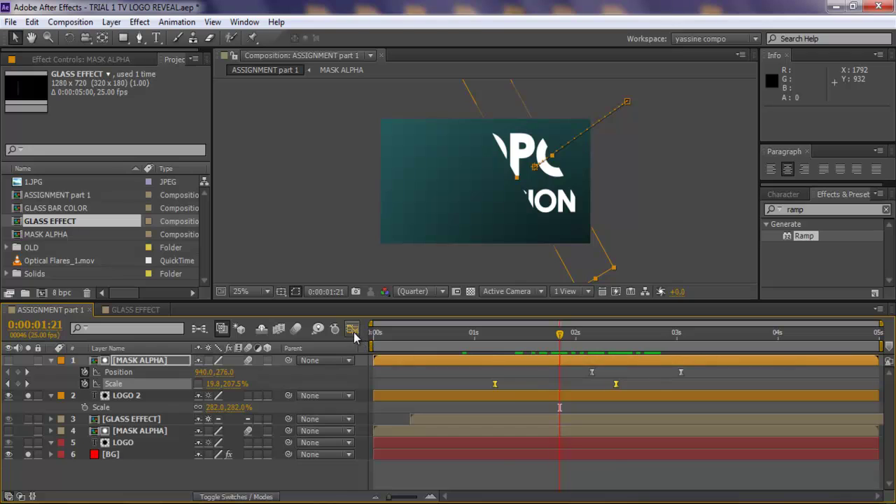
click(352, 329)
click(594, 462)
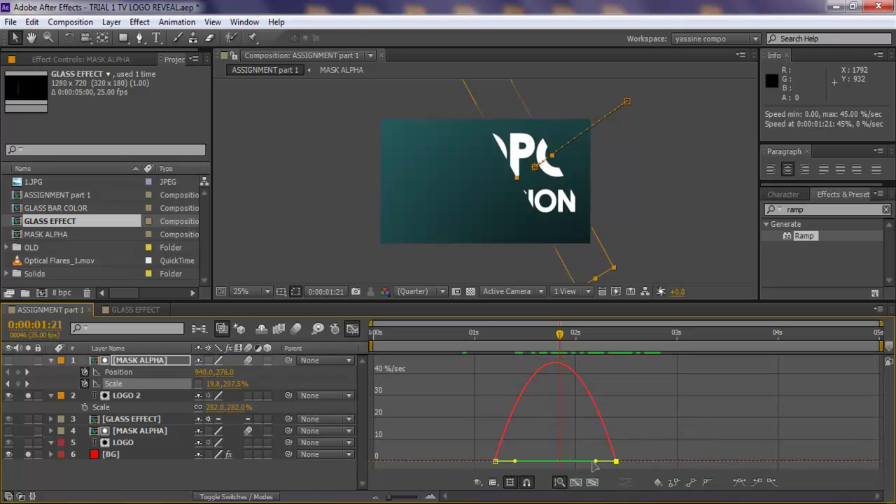
drag(595, 463, 498, 462)
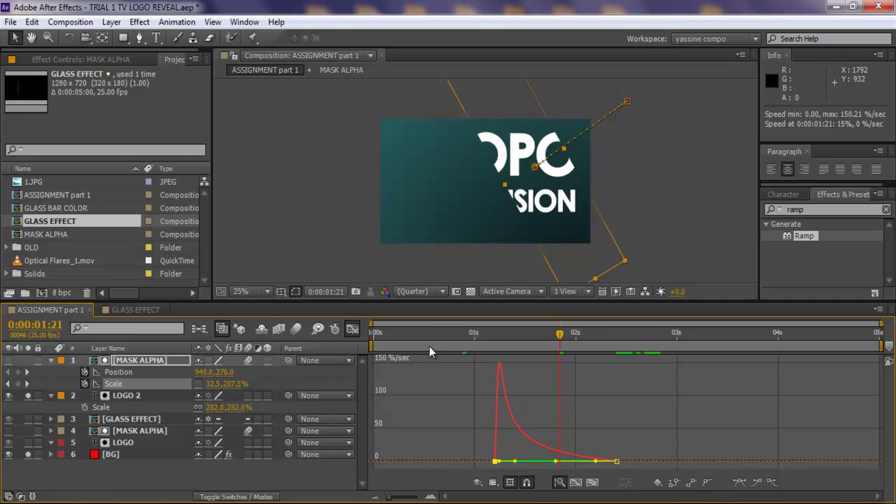
click(352, 328)
drag(504, 343, 494, 371)
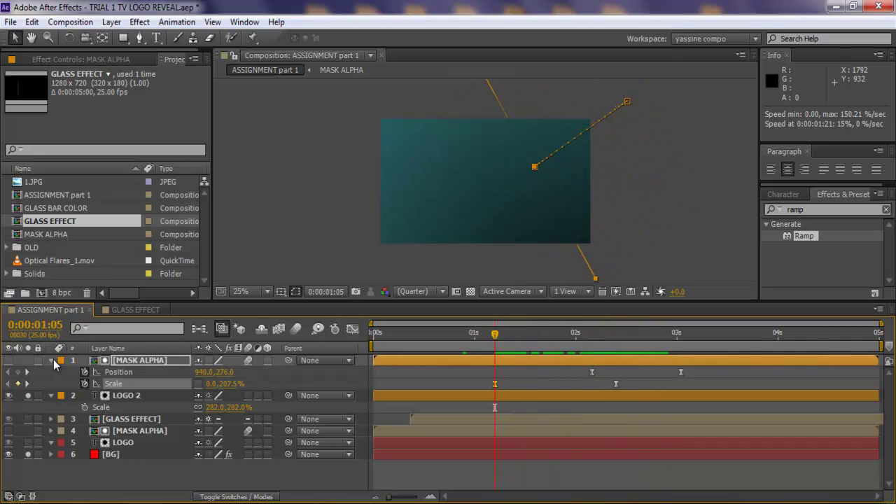
Collapse the top MASK ALPHA and LOGO 2 properties, unsolo the LOGO 2 and BG layers, and preview the full composition
click(51, 360)
click(52, 372)
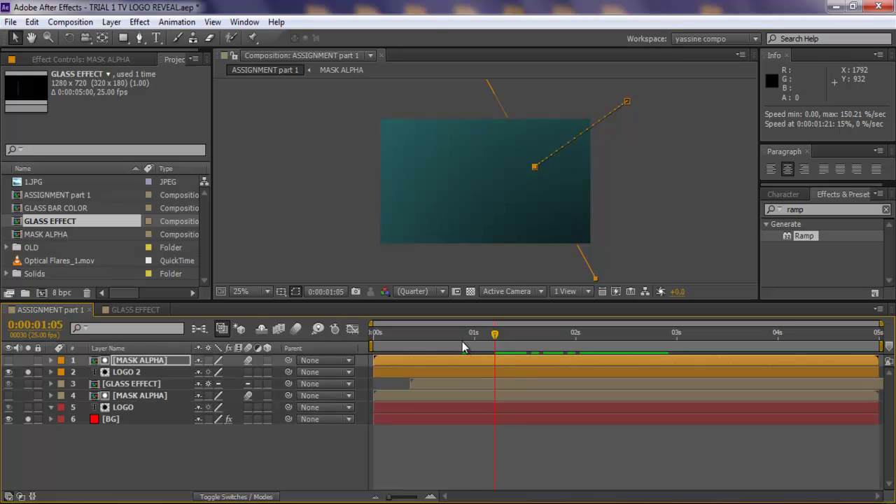
drag(462, 346, 405, 346)
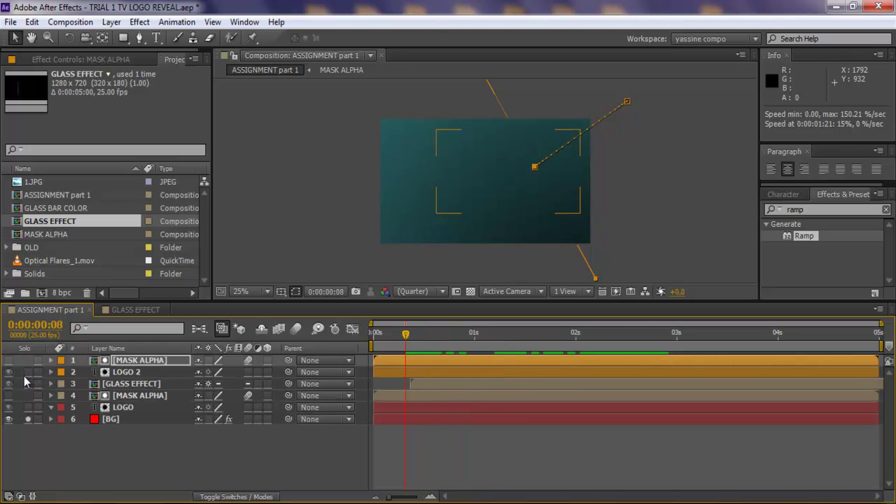
click(28, 419)
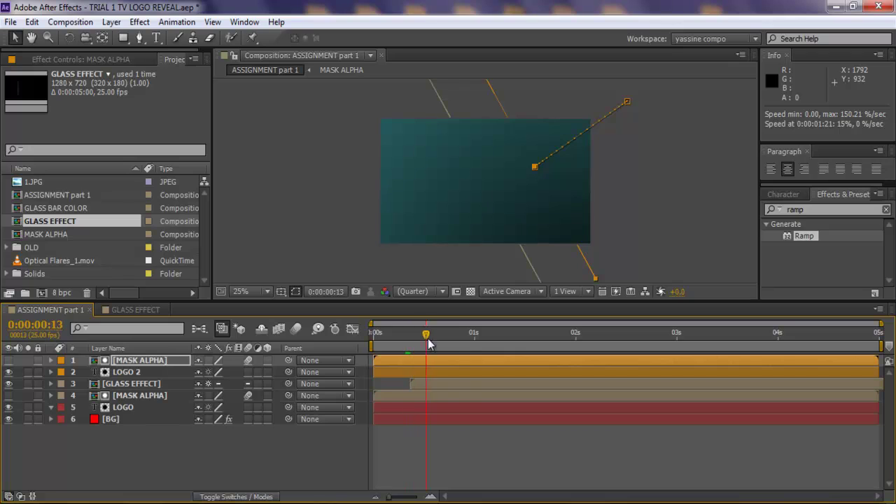
drag(510, 333, 472, 332)
click(514, 326)
click(510, 335)
Shift the top MASK ALPHA and LOGO 2 layers earlier together so LOGO 2 starts at -0:00:01:04, and preview the timing
drag(532, 336, 458, 365)
shift+click(450, 370)
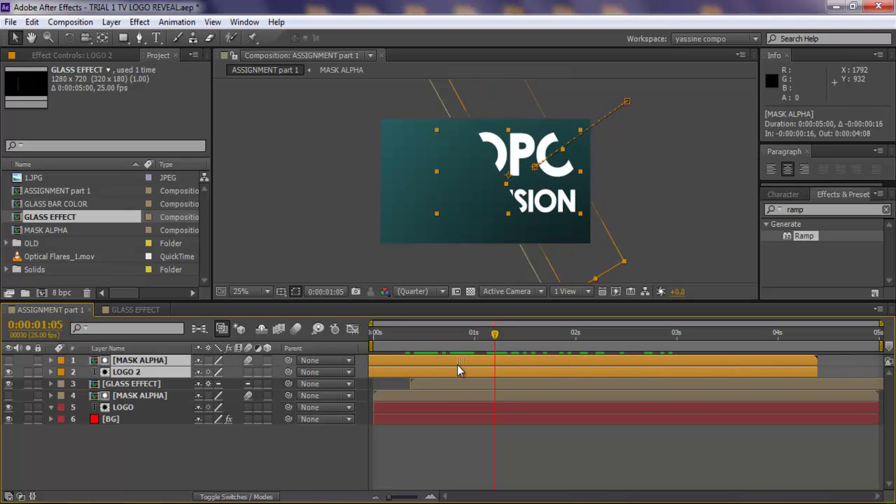
drag(406, 334, 460, 343)
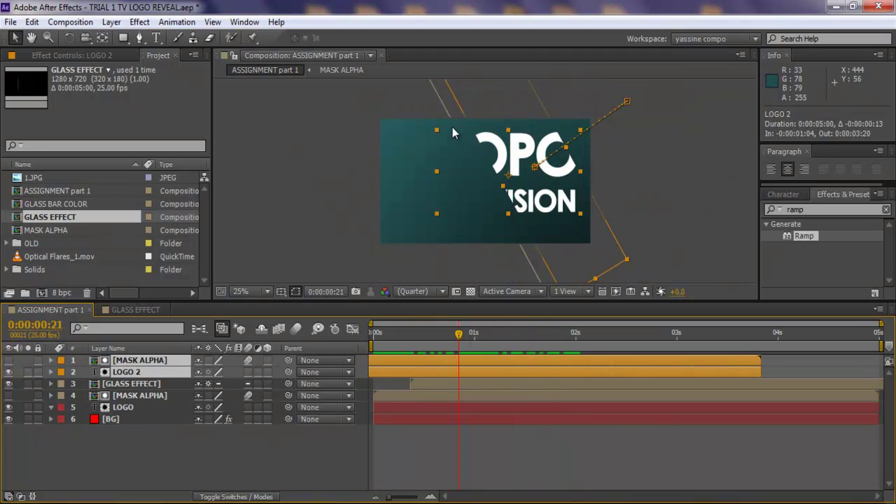
click(197, 435)
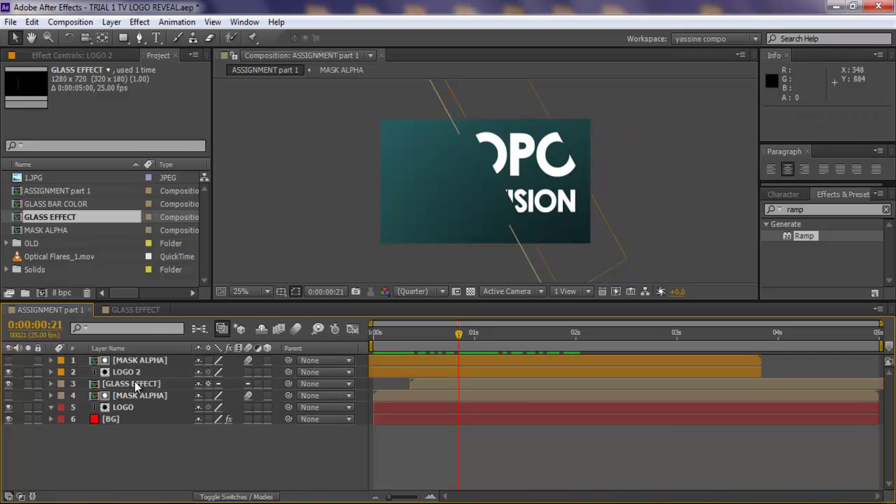
Duplicate the GLASS EFFECT layer and place the copy above all other layers
click(134, 383)
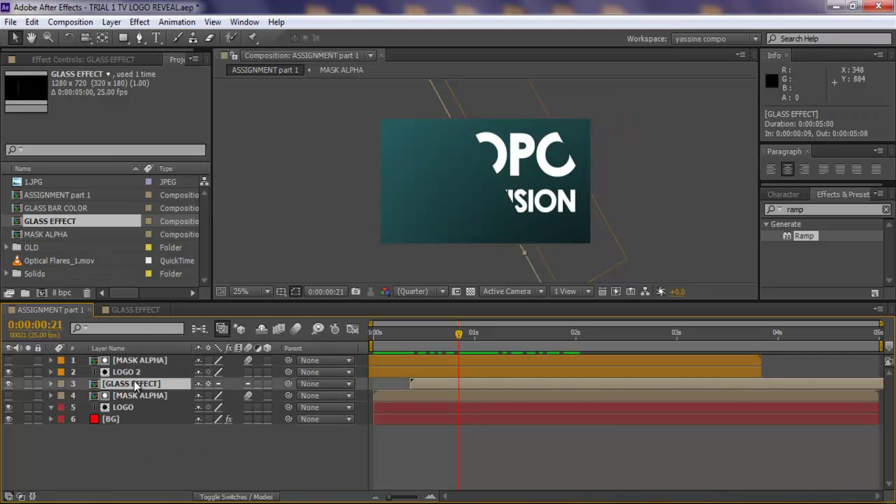
key(ctrl+d)
drag(124, 383, 119, 361)
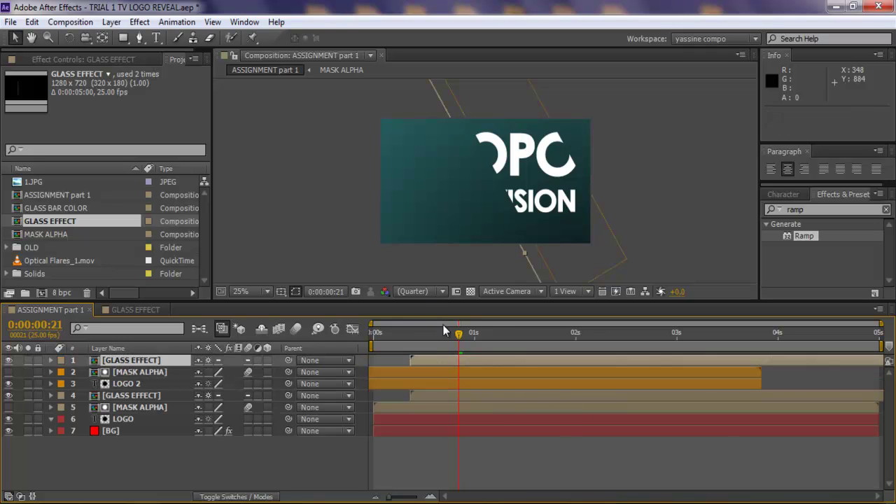
Solo the duplicated GLASS EFFECT layer and LOGO 2 at 0:00:01:09
drag(444, 331, 512, 355)
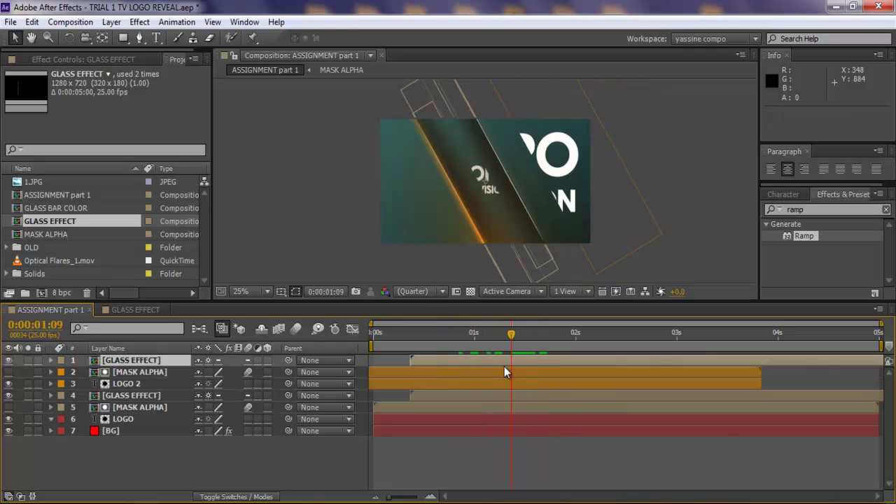
click(27, 360)
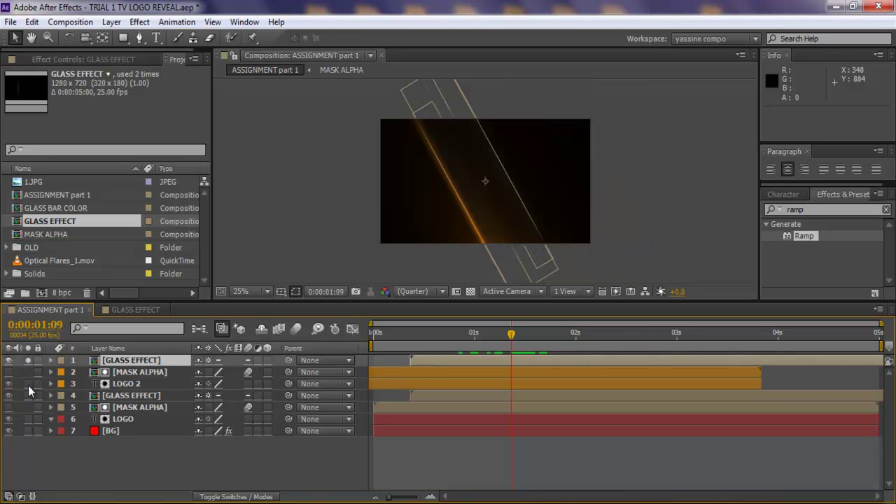
click(27, 384)
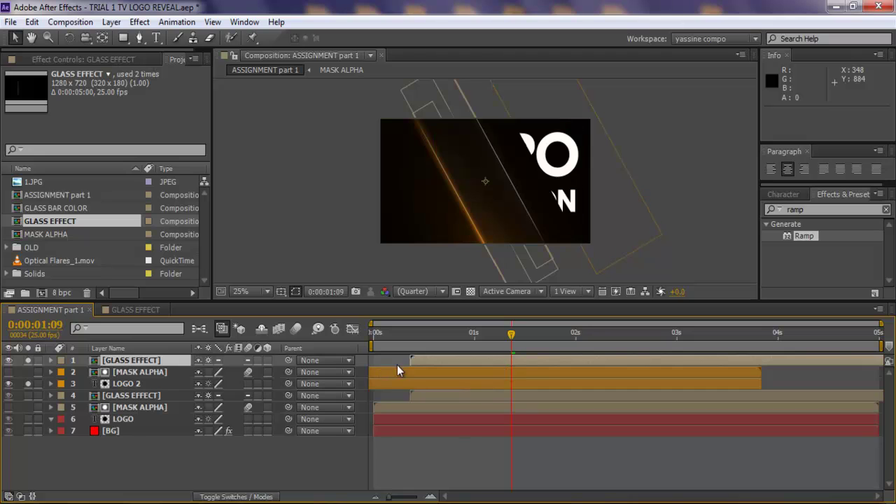
Delete the top GLASS EFFECT layer's second Scale keyframe and both Opacity keyframes, keeping only the first Scale keyframe
key(u)
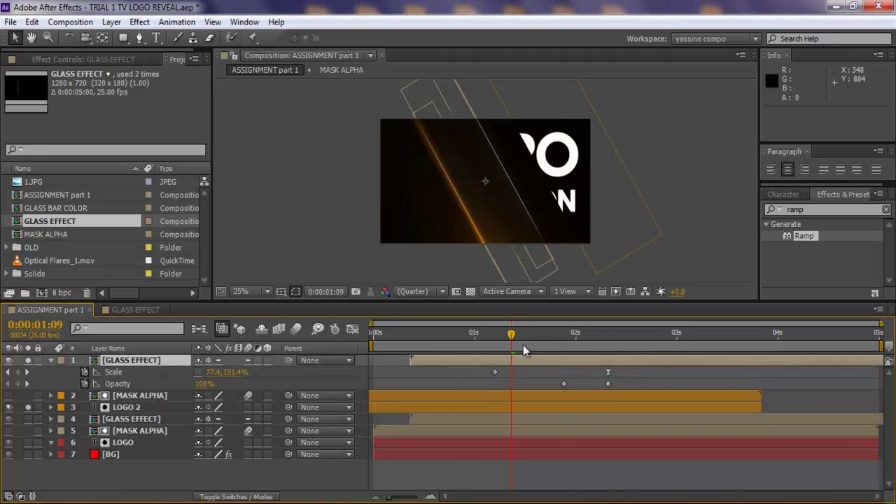
mouse_move(506, 338)
mouse_down()
mouse_move(491, 338)
mouse_move(571, 340)
mouse_move(496, 347)
mouse_up()
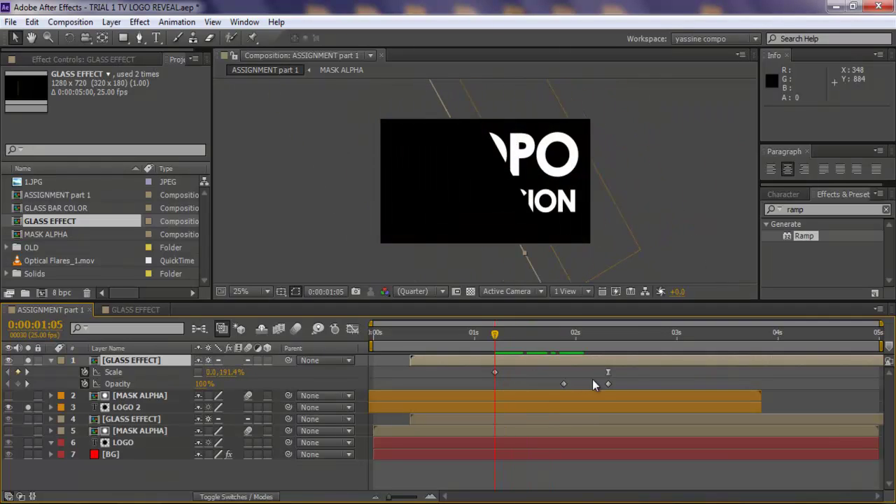
drag(624, 370, 552, 387)
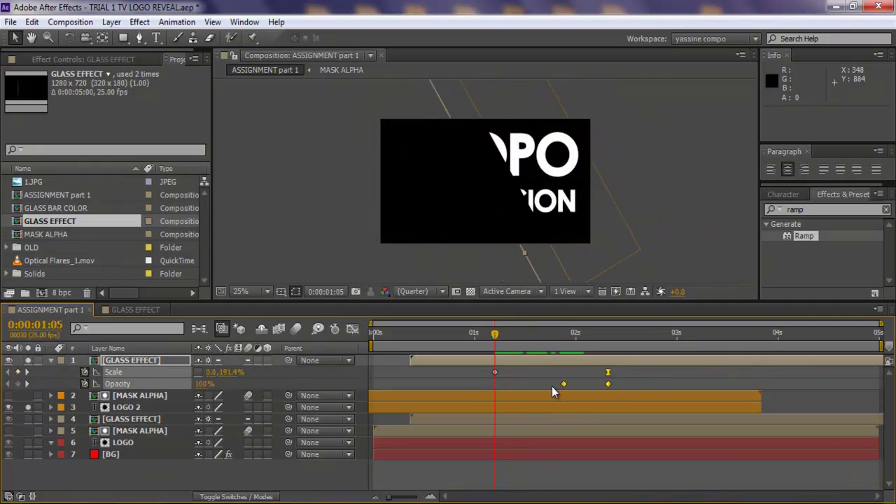
key(Delete)
click(499, 376)
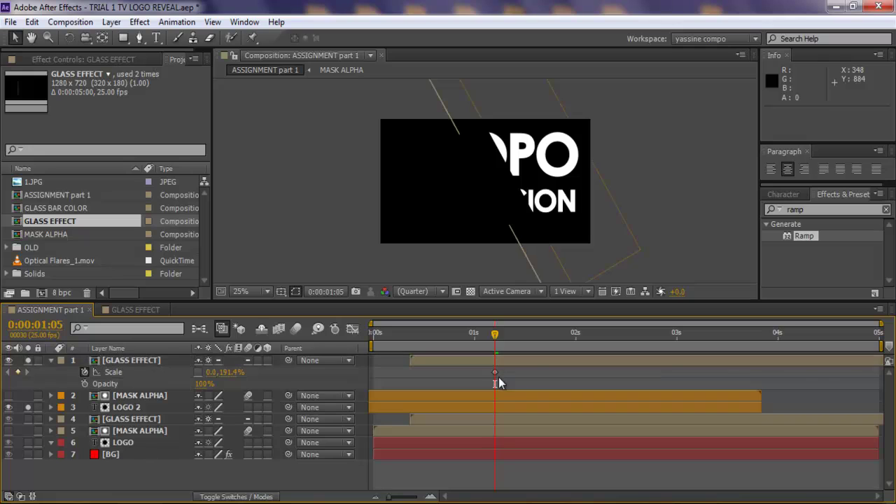
Reveal the top MASK ALPHA keyframes and shift the top GLASS EFFECT layer to start at -0:00:00:20, aligning both layers' first Scale keyframes
click(506, 396)
key(u)
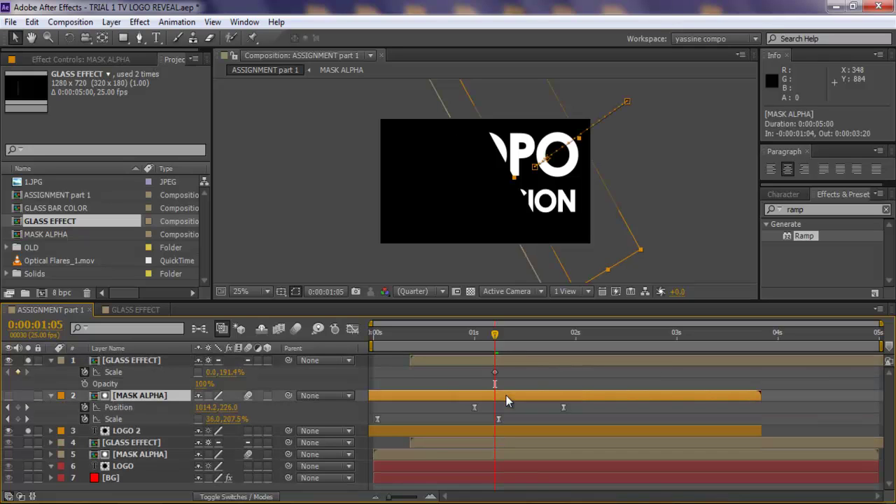
click(509, 360)
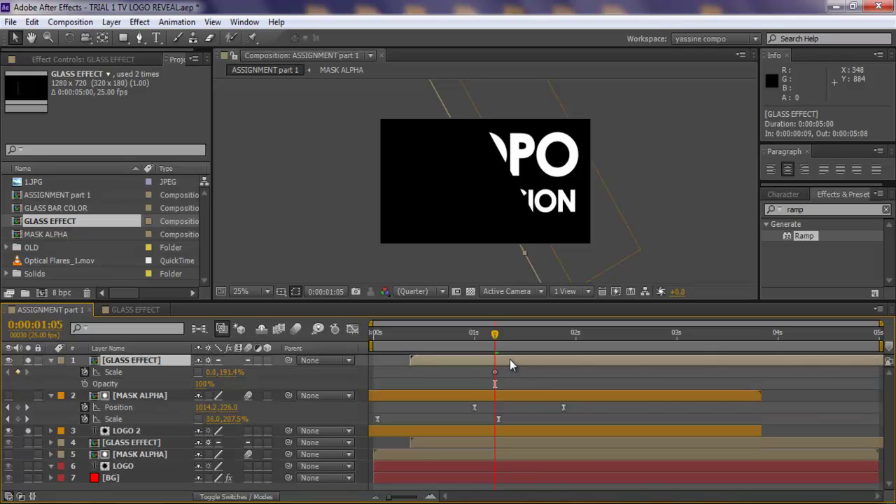
drag(517, 364, 501, 339)
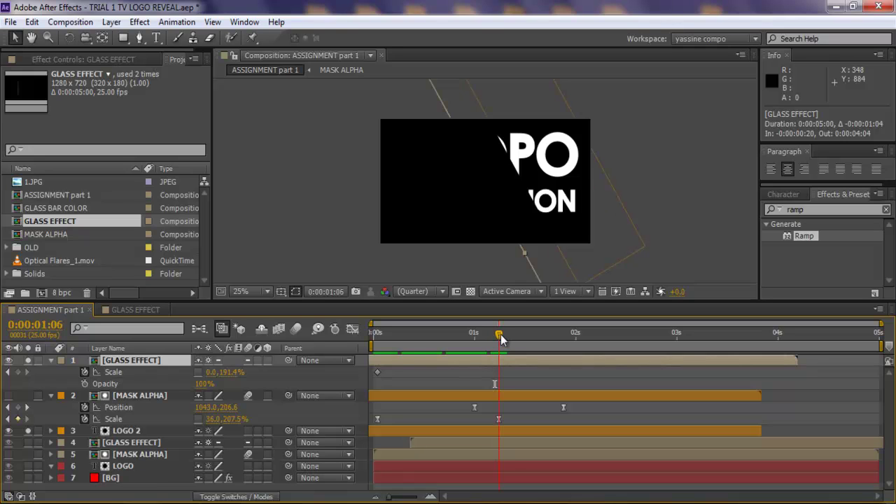
At 0:00:01:06, set the top GLASS EFFECT layer's Scale to 102.0, 191.4% and move it over the logo to 1064, 264
mouse_move(210, 372)
mouse_down()
mouse_move(293, 365)
mouse_move(270, 366)
mouse_up()
drag(490, 202, 558, 190)
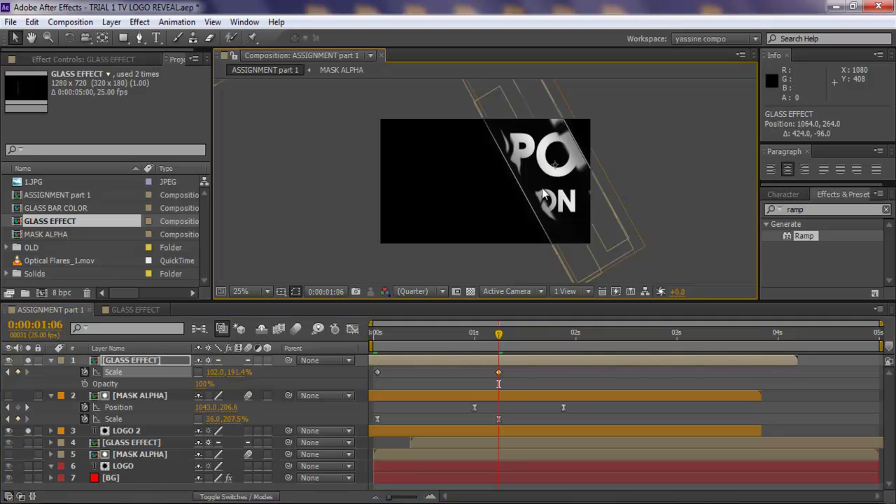
click(219, 374)
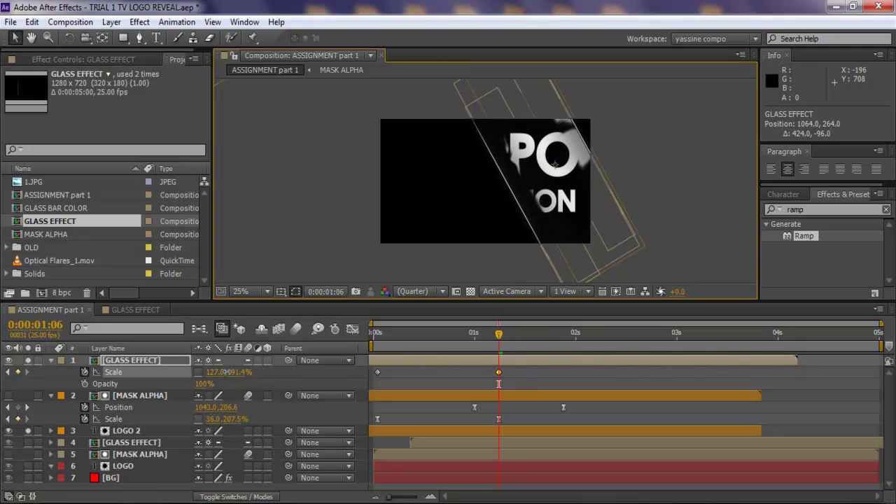
Nudge the GLASS EFFECT strip in small increments over the mask edge to position 1080, 260
drag(566, 250, 568, 249)
key(Right)
key(Right)
key(Right)
key(Right)
key(Right)
key(Right)
key(Right)
key(Right)
key(Right)
key(Right)
key(Right)
key(Right)
key(Right)
key(Right)
key(Right)
key(Right)
key(Right)
key(Right)
key(Right)
key(Right)
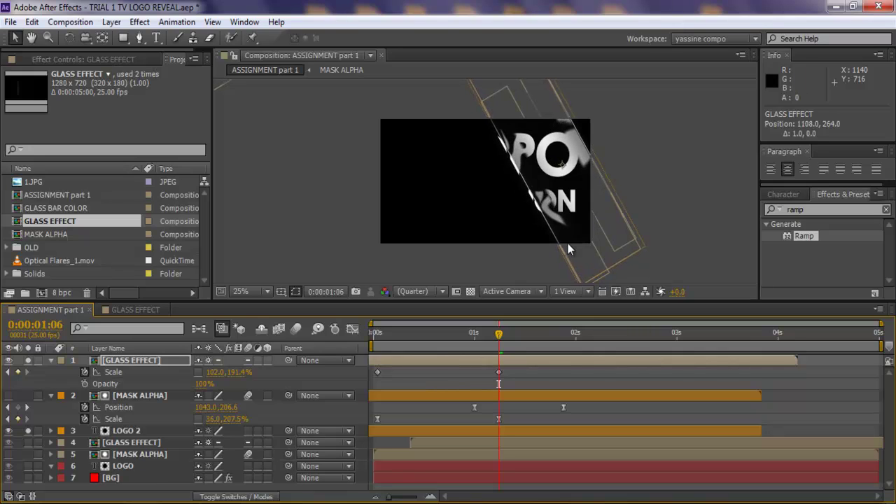
key(Left)
key(Left)
key(Left)
key(Left)
key(Left)
key(Left)
key(Left)
key(Left)
key(Left)
key(Left)
key(Left)
key(Left)
key(Left)
key(Left)
key(Left)
key(Left)
key(Left)
key(Left)
key(Left)
key(Left)
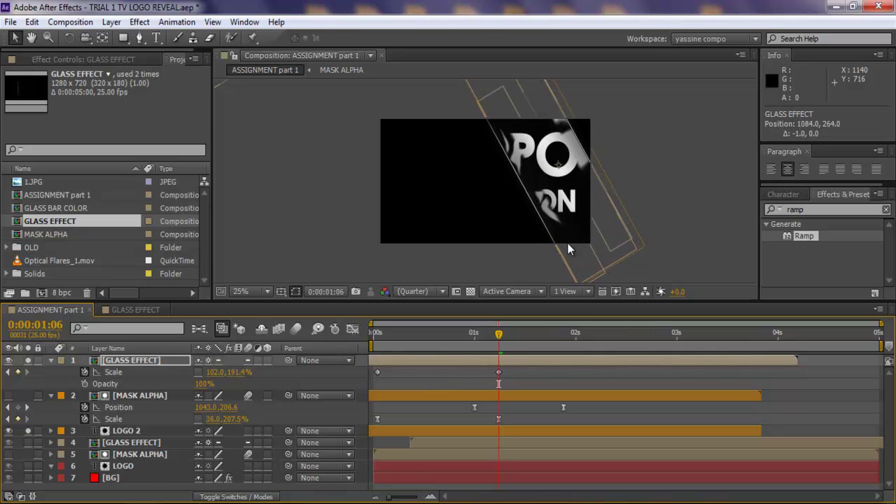
key(Up)
key(Up)
key(Up)
key(Up)
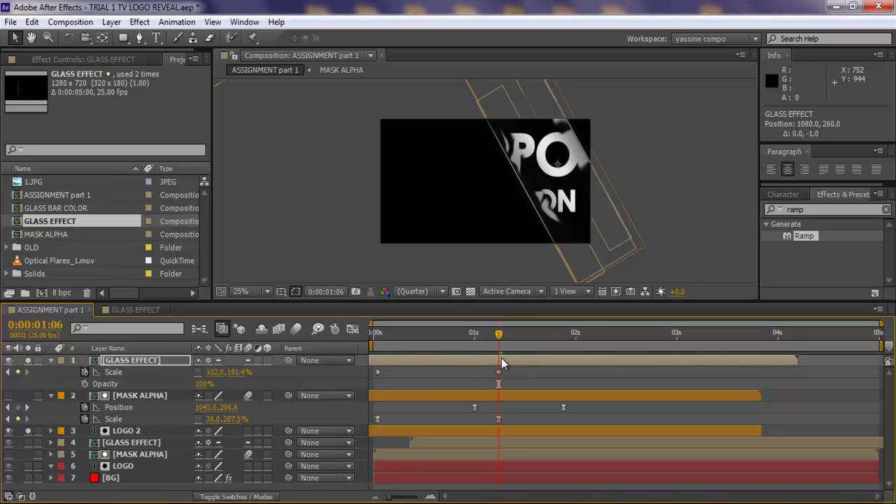
At 0:00:00:05, reposition the top GLASS EFFECT strip to 992, 348 over the revealed logo area and preview up to 0:00:01:06
drag(500, 340, 394, 339)
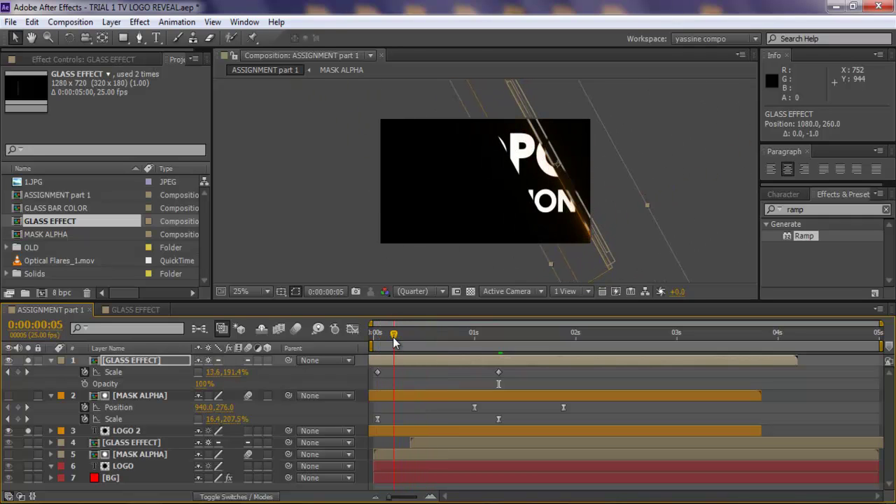
drag(569, 179, 558, 203)
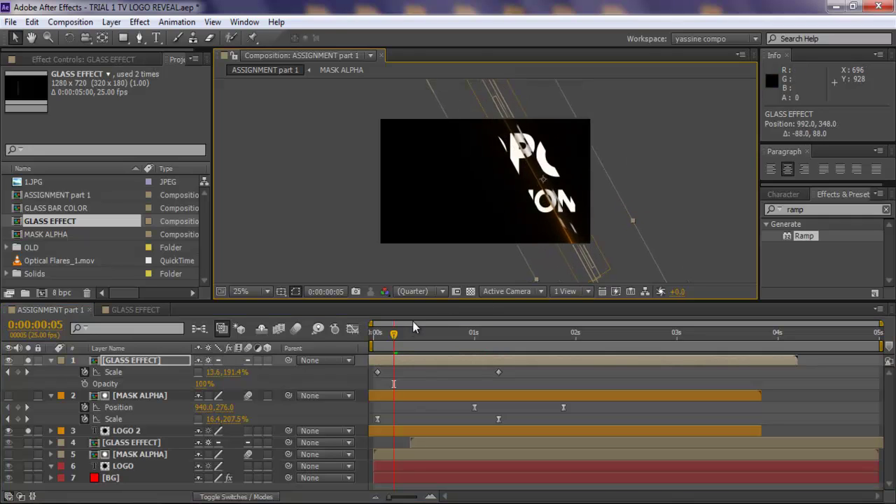
drag(394, 335, 498, 333)
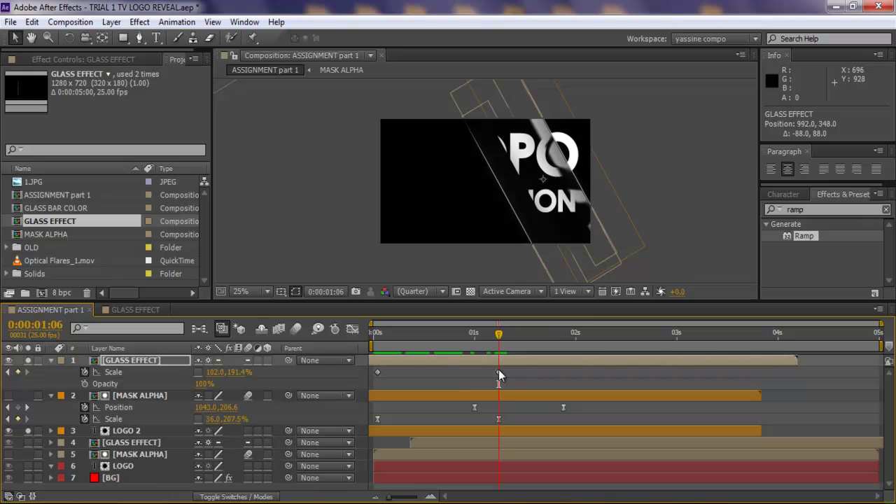
Animate the top GLASS EFFECT layer's Position from 992, 348 at 0:00:01:00 to 1592, -4 at 0:00:01:22, and preview the movement
drag(498, 341, 474, 348)
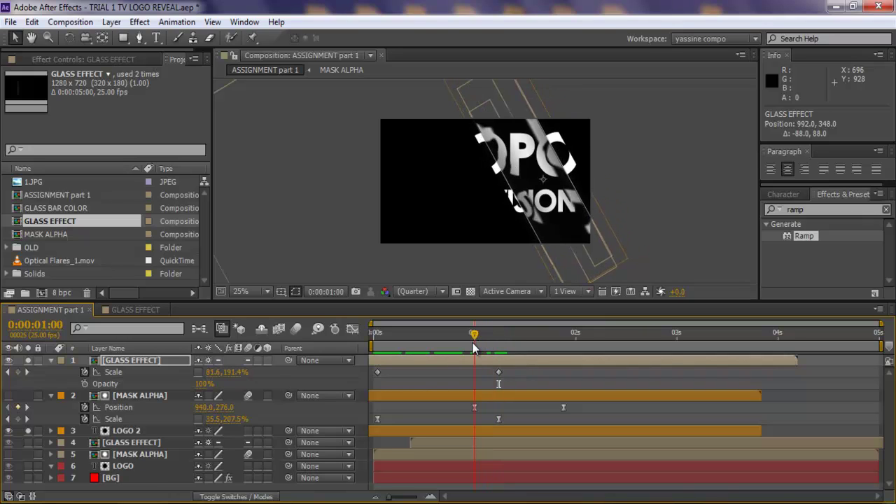
click(475, 362)
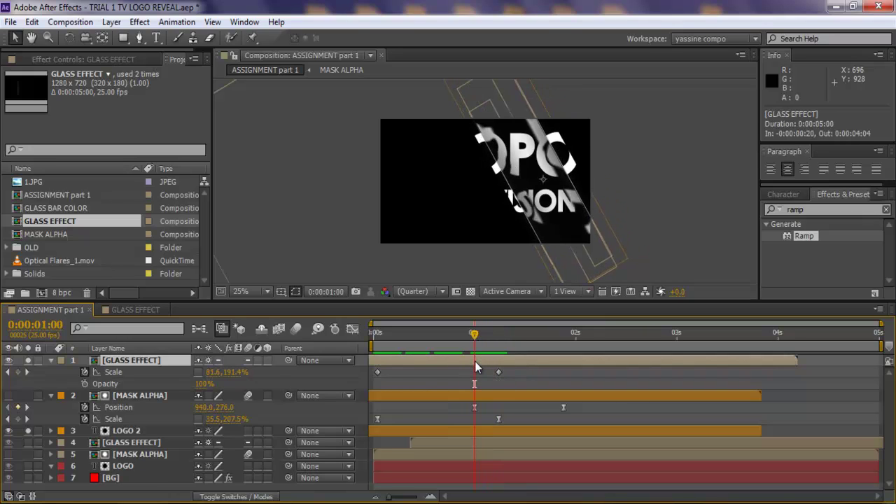
key(p)
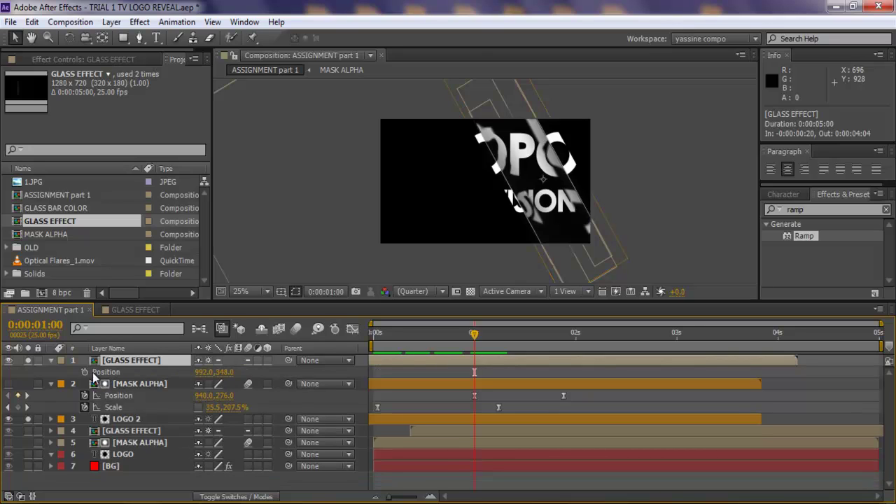
click(87, 371)
click(565, 334)
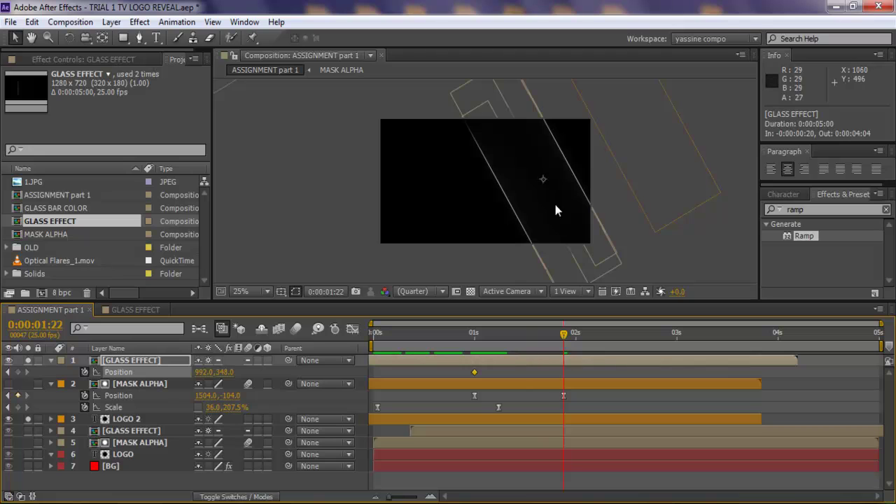
drag(554, 210, 651, 147)
key(Caps_Lock)
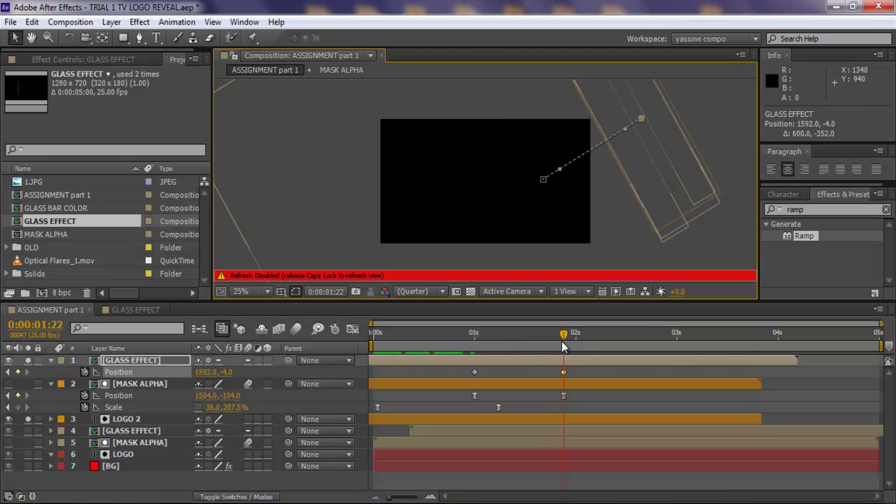
key(Caps_Lock)
drag(568, 346, 410, 351)
Shift all Position and Scale keyframes of the top GLASS EFFECT layer later so the last Position keyframe sits at 0:00:02:00
key(u)
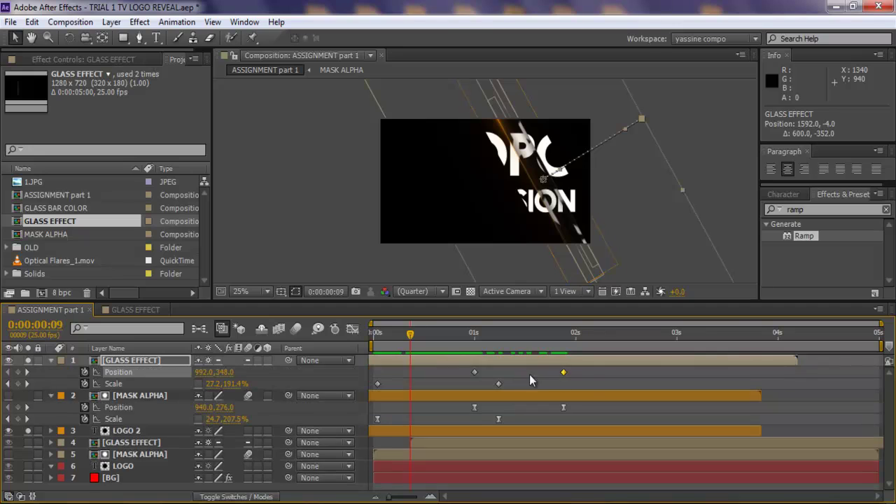
drag(584, 373, 400, 383)
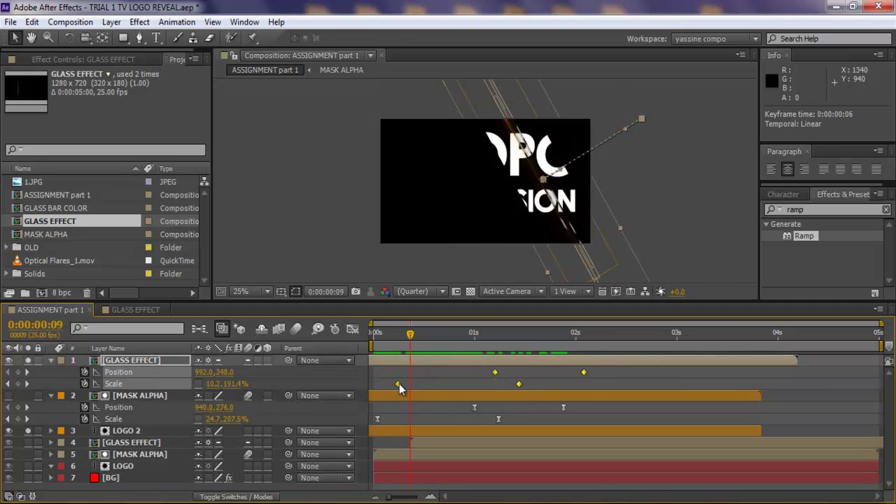
mouse_move(412, 345)
mouse_down()
mouse_move(372, 344)
mouse_move(548, 336)
mouse_move(437, 335)
mouse_up()
key(KP_0)
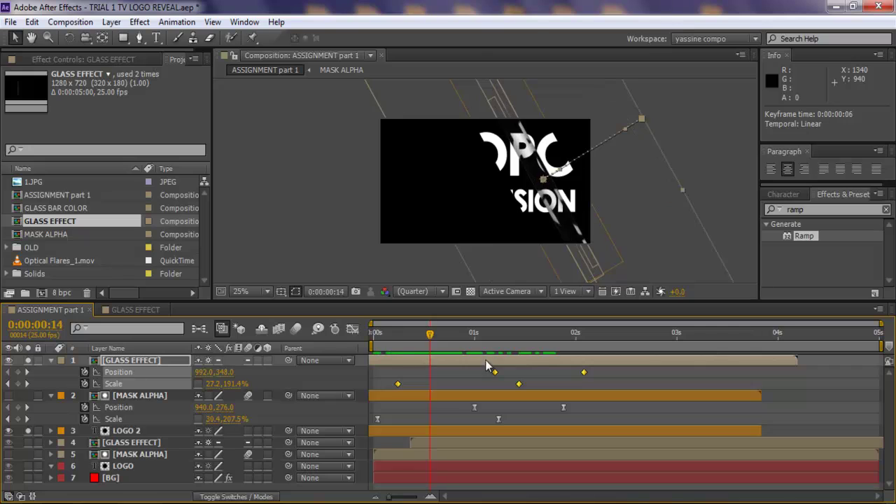
drag(584, 374, 576, 372)
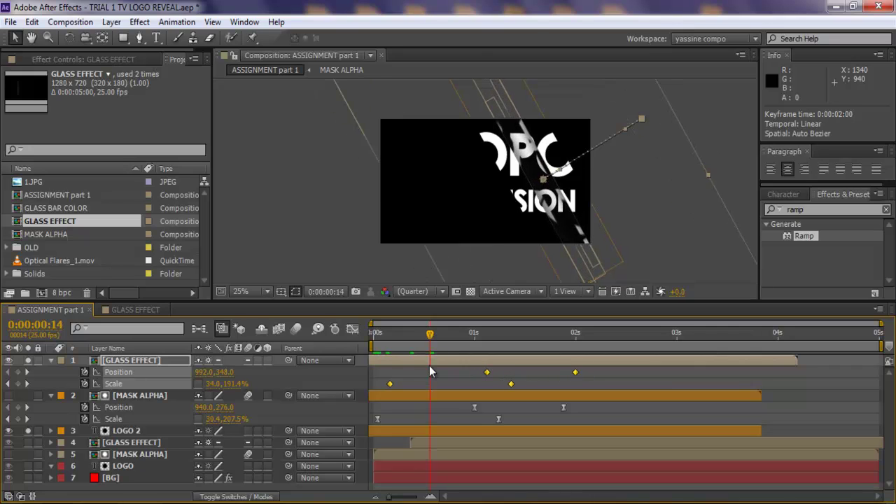
Apply Easy Ease to all Position and Scale keyframes of the top GLASS EFFECT layer
click(596, 378)
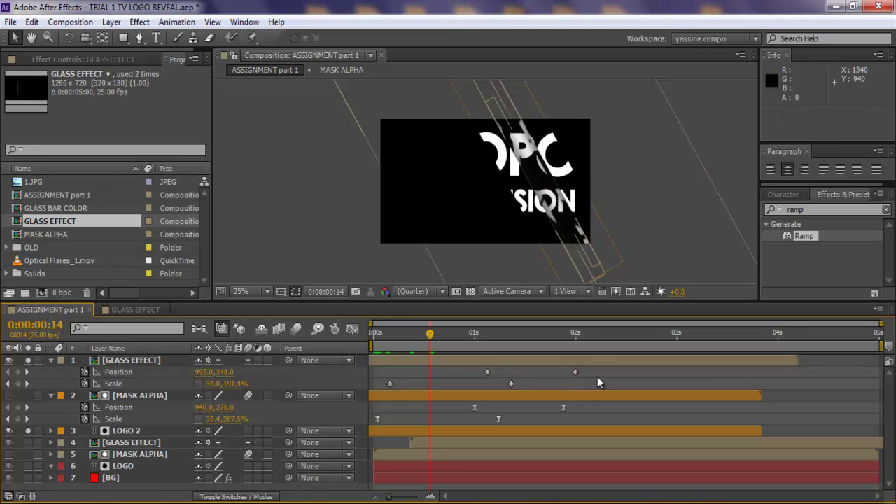
drag(596, 375, 364, 399)
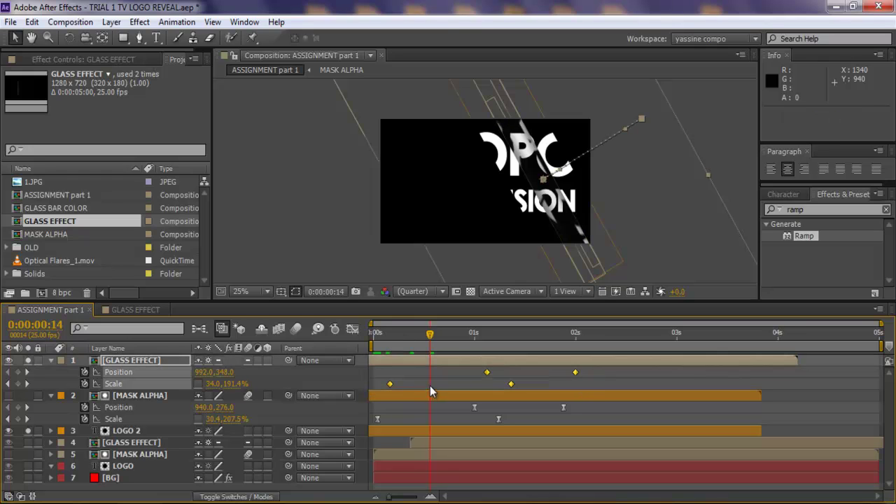
right_click(389, 387)
mouse_move(490, 375)
click(596, 407)
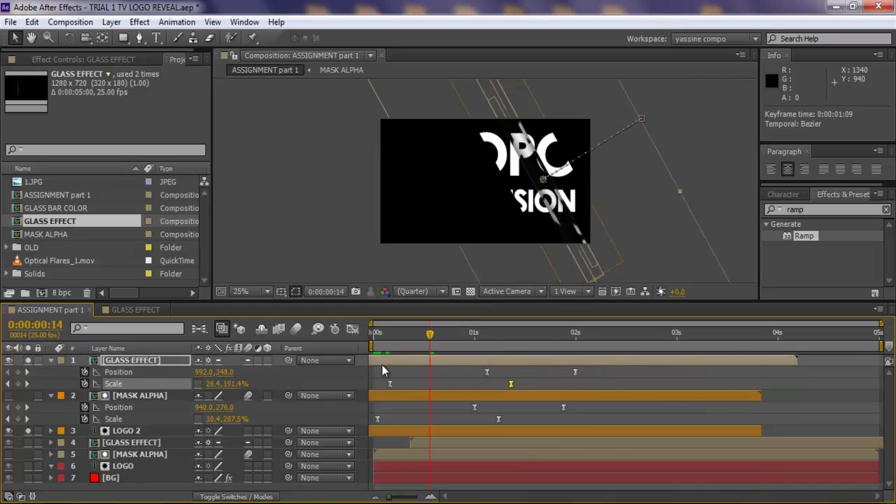
Reshape the top GLASS EFFECT layer's Scale speed curve to peak near its first keyframe and slow down gradually, and preview the result
click(352, 329)
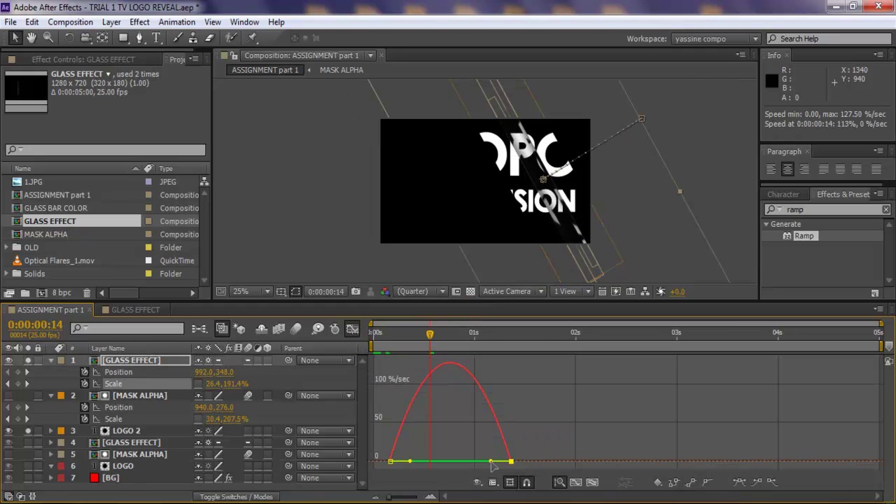
drag(493, 461, 396, 463)
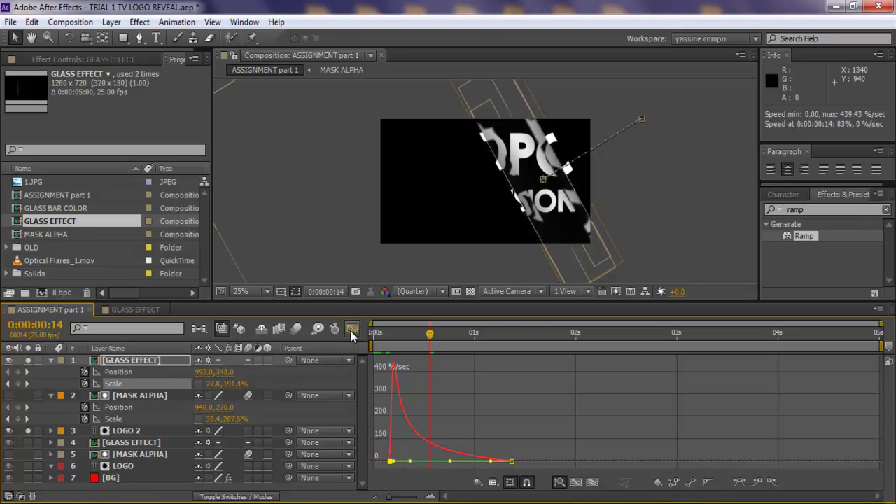
click(351, 329)
click(390, 335)
drag(390, 335, 475, 337)
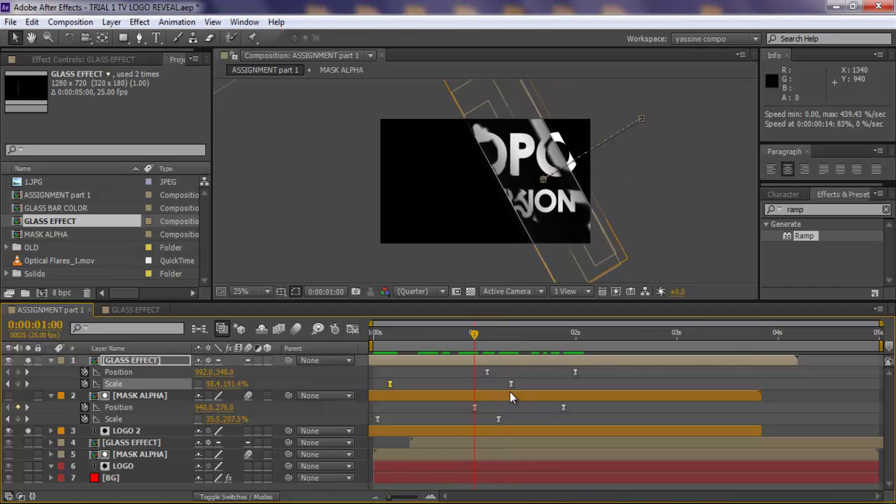
Move the top GLASS EFFECT layer's last Scale keyframe to 0:00:01:05 and its first Position keyframe to 0:00:01:00
click(498, 344)
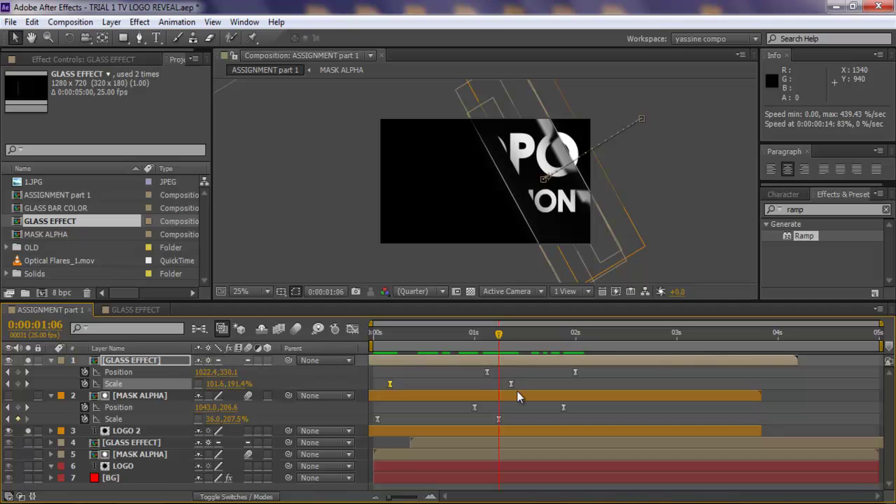
drag(512, 385, 500, 383)
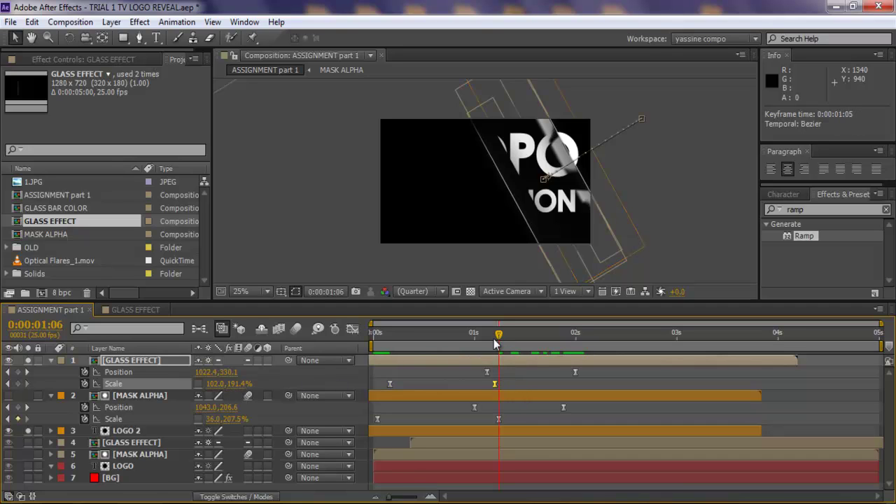
drag(496, 343, 488, 336)
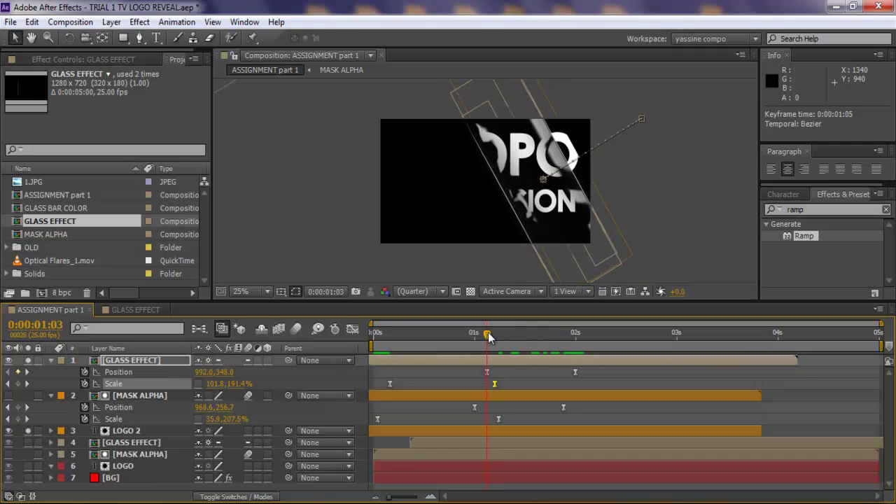
drag(488, 372, 475, 373)
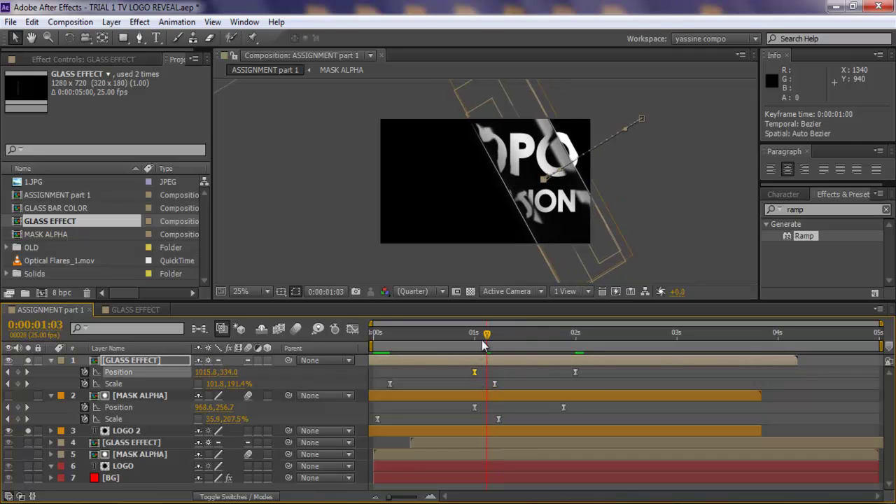
drag(482, 341, 476, 340)
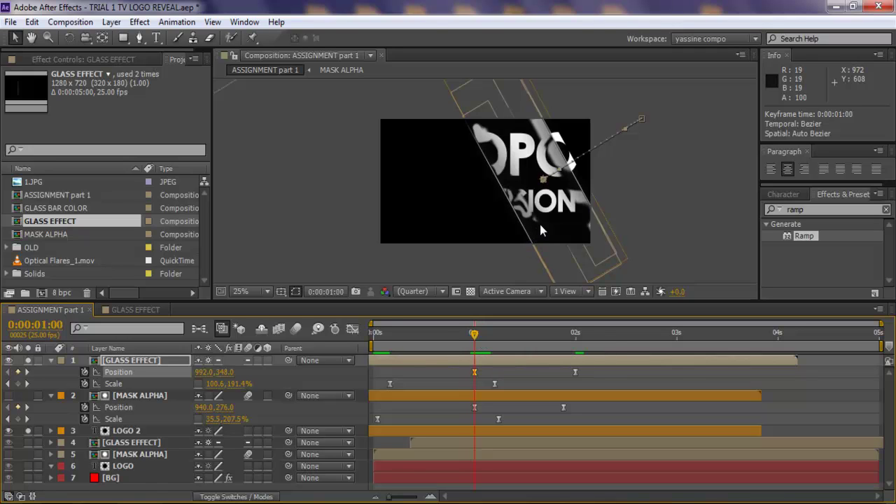
Move the top GLASS EFFECT layer to position 1040, 376 at 0:00:01:00 and set its horizontal scale to 121% at 0:00:01:05
drag(544, 226, 549, 234)
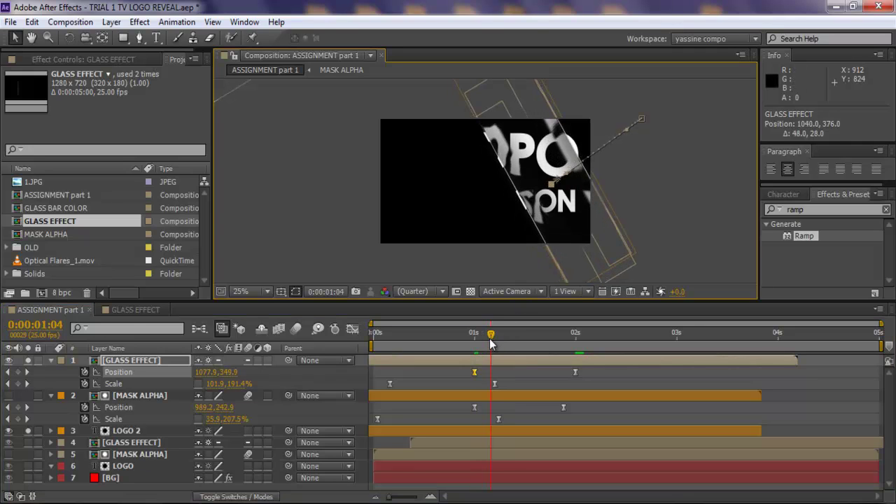
drag(490, 345, 495, 343)
drag(223, 388, 255, 375)
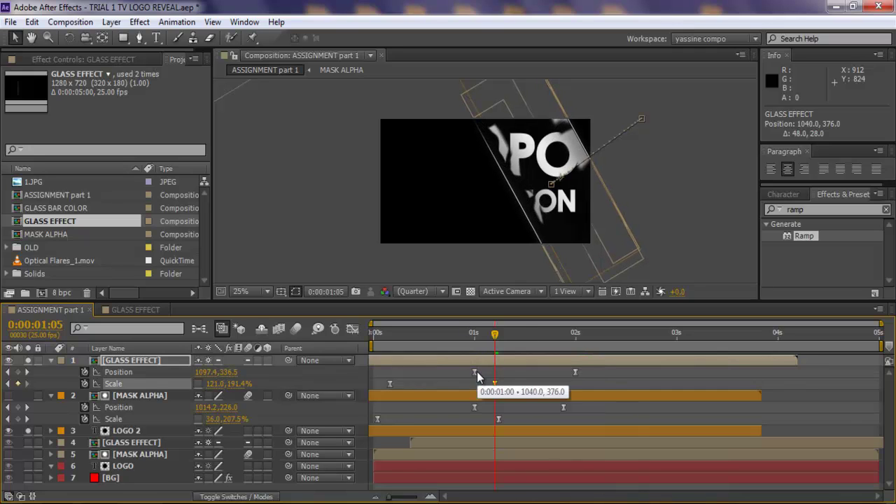
Move the top GLASS EFFECT layer's first Position keyframe to 0:00:01:04 and its last Scale keyframe to about 0:00:01:07
drag(596, 369, 387, 383)
click(390, 384)
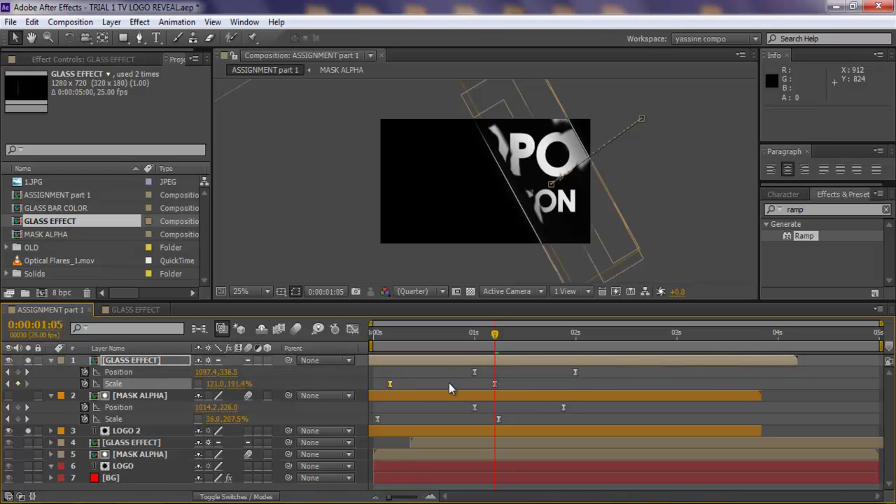
mouse_move(499, 385)
mouse_down()
mouse_move(512, 381)
mouse_move(489, 369)
mouse_up()
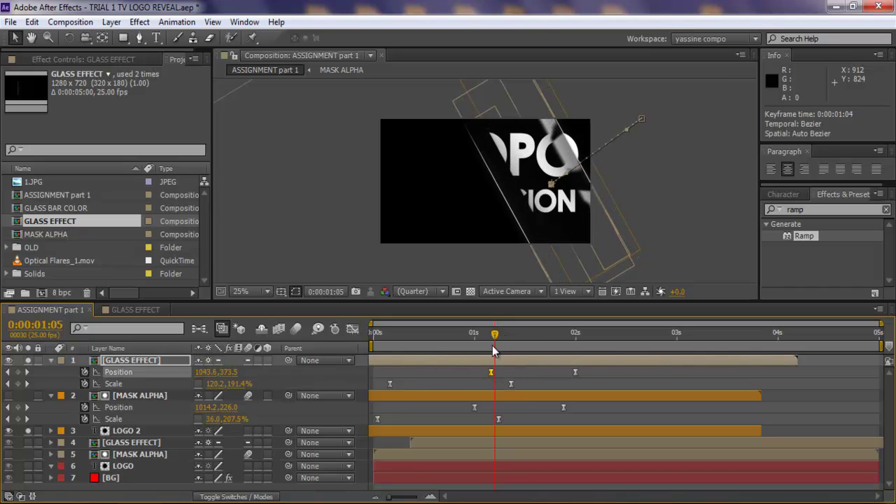
click(511, 384)
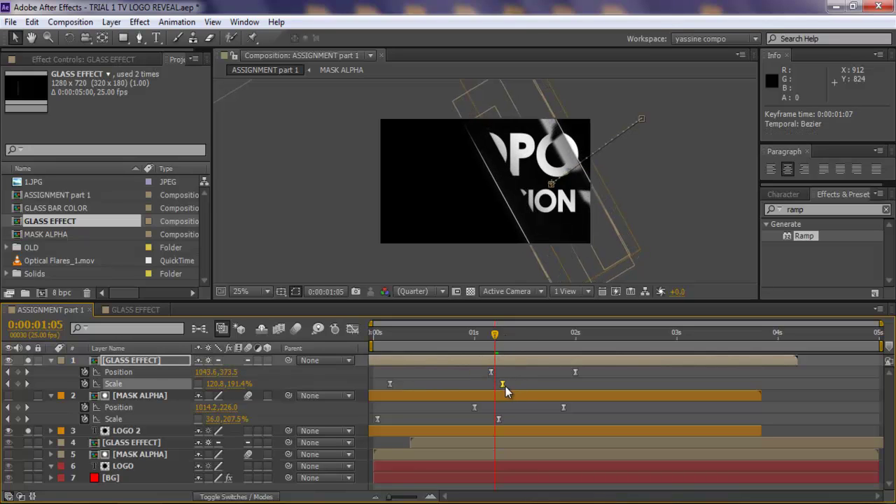
drag(512, 386, 507, 386)
Retime the top GLASS EFFECT layer so its first Scale keyframe sits at 0:00:00:06 and last Position keyframe at 0:00:02:02, and preview the motion
drag(455, 339, 587, 367)
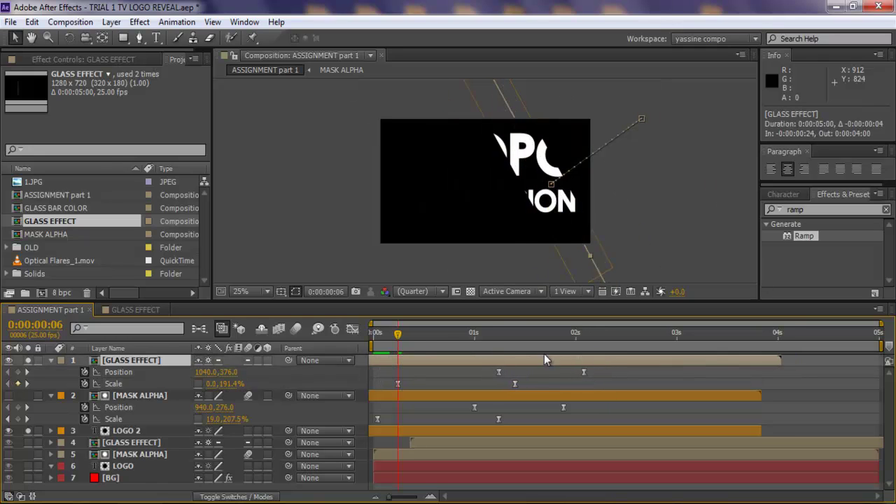
drag(397, 335, 585, 335)
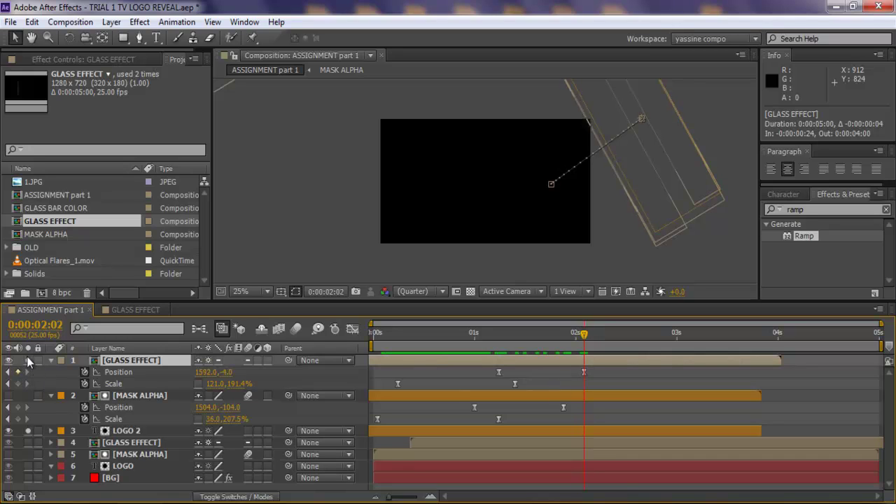
Turn off solo for the top GLASS EFFECT and LOGO 2 layers and collapse the properties of the top two layers
click(9, 360)
click(51, 360)
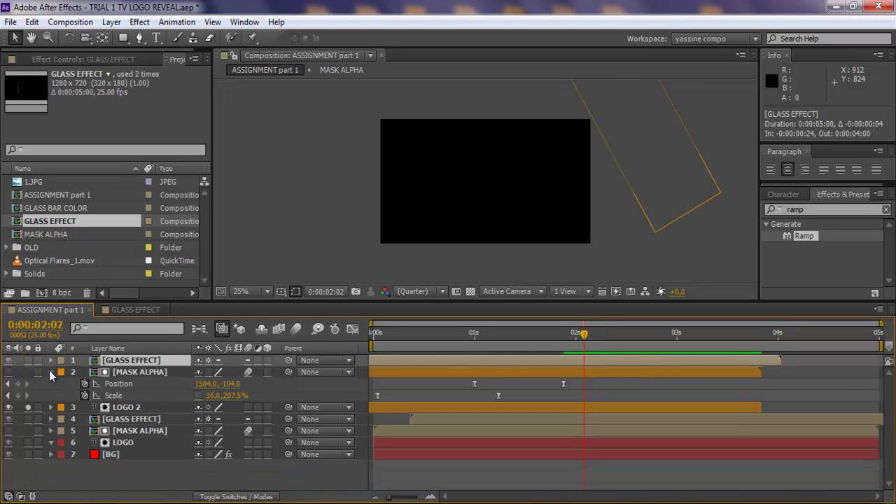
click(51, 372)
click(28, 383)
click(334, 447)
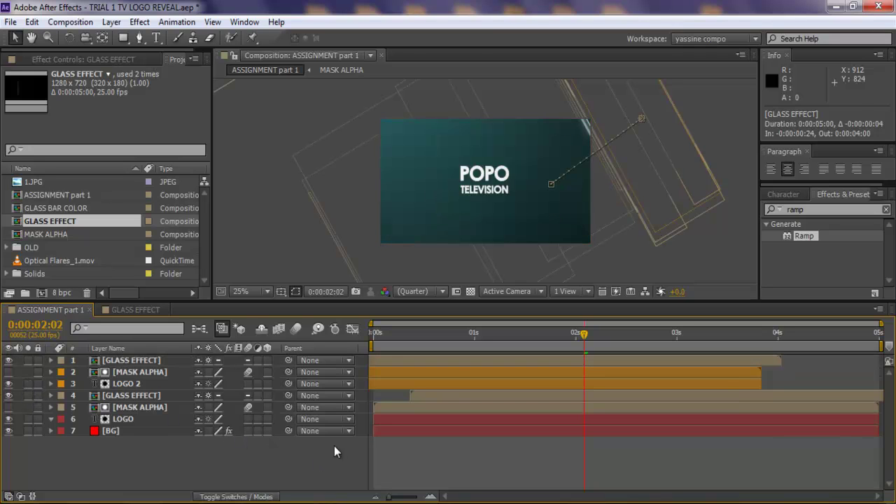
Preview the full reveal and shift the top GLASS EFFECT layer three frames earlier so it ends at 0:00:03:22
mouse_move(370, 337)
mouse_down()
mouse_move(577, 336)
mouse_move(490, 339)
mouse_move(380, 366)
mouse_move(433, 357)
mouse_move(396, 339)
mouse_move(356, 342)
mouse_move(637, 332)
mouse_up()
click(407, 359)
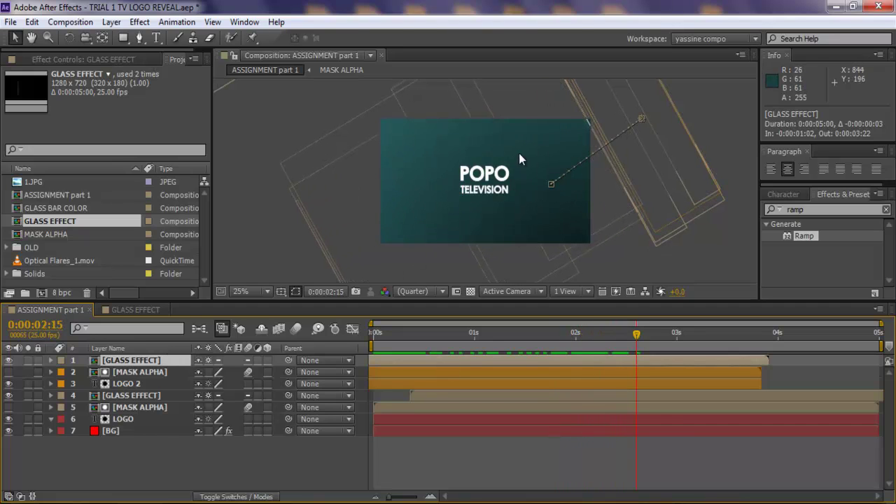
click(108, 468)
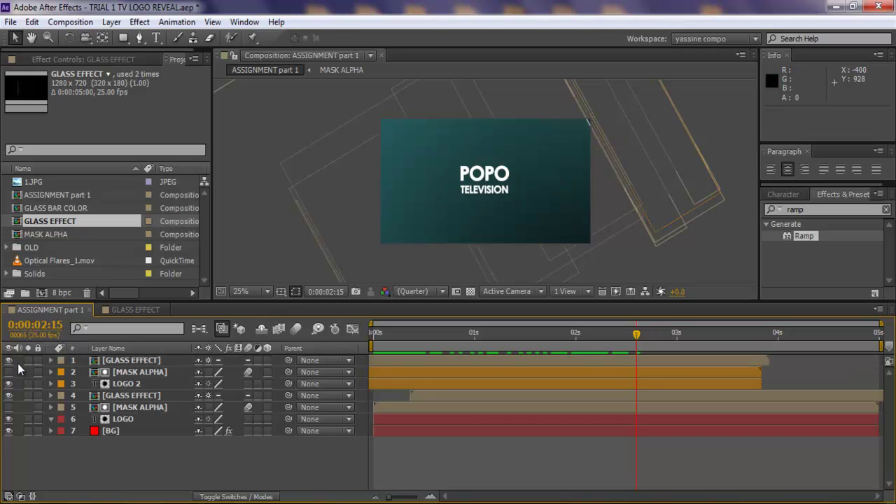
Duplicate the LOGO layer, place the copy directly below the original, and solo it with No Track Matte
click(118, 419)
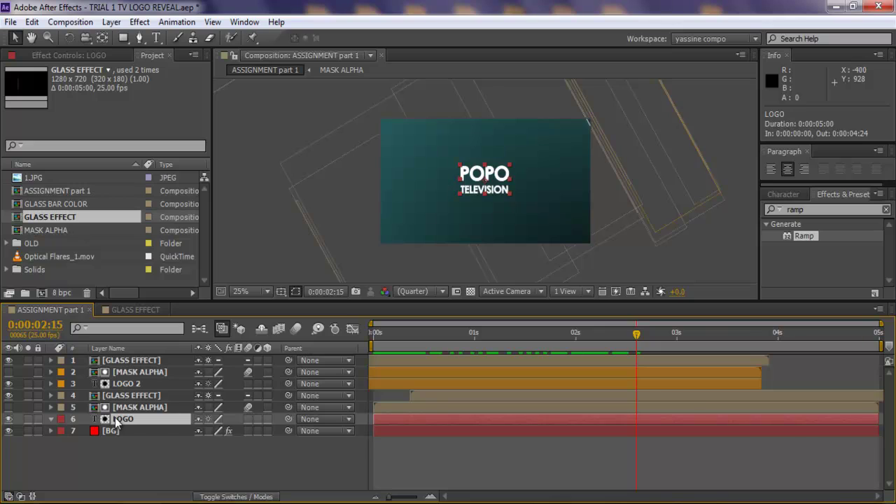
key(ctrl+d)
drag(116, 409, 125, 433)
click(28, 431)
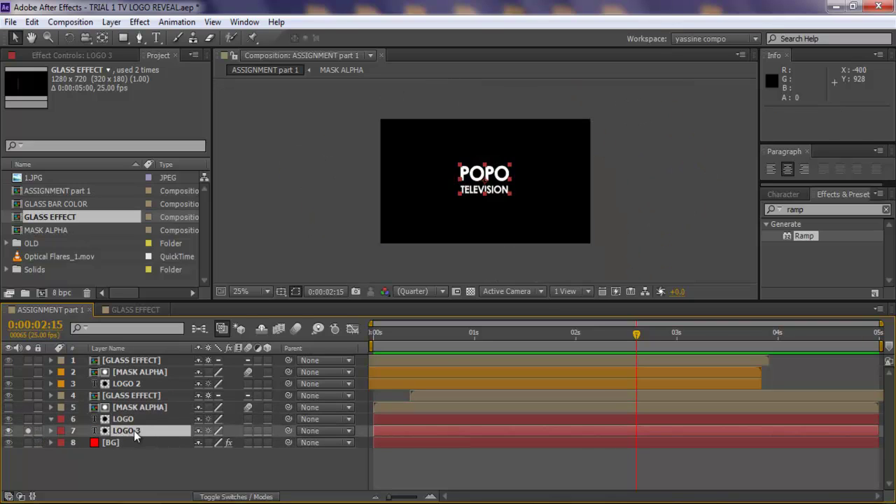
key(F4)
click(268, 431)
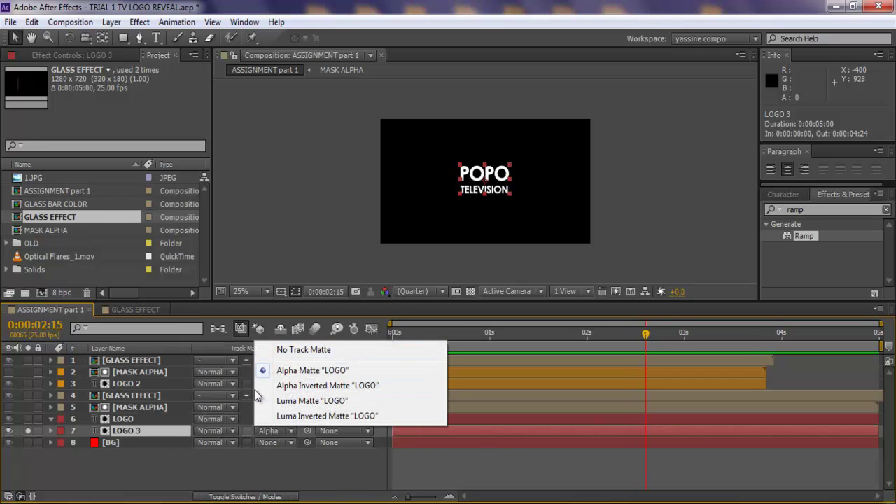
click(290, 350)
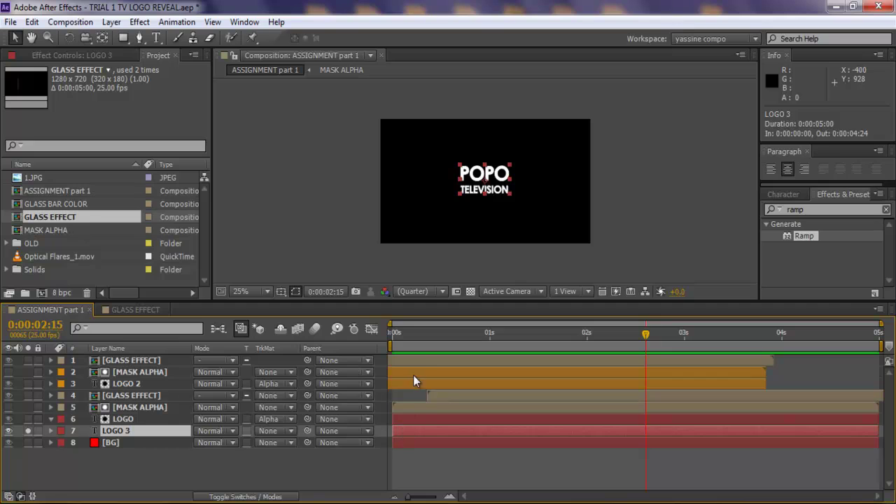
Solo the BG layer as well and set the LOGO 3 layer's scale to 145%
click(412, 343)
drag(412, 341, 404, 341)
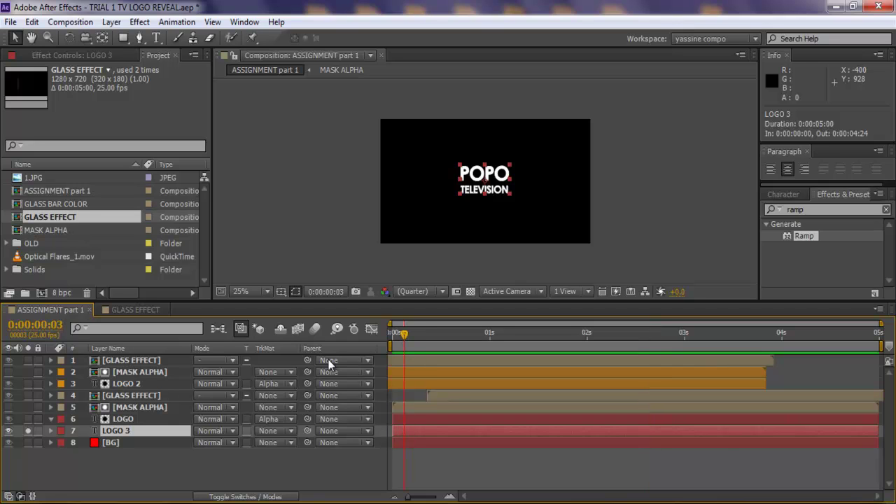
click(28, 442)
key(s)
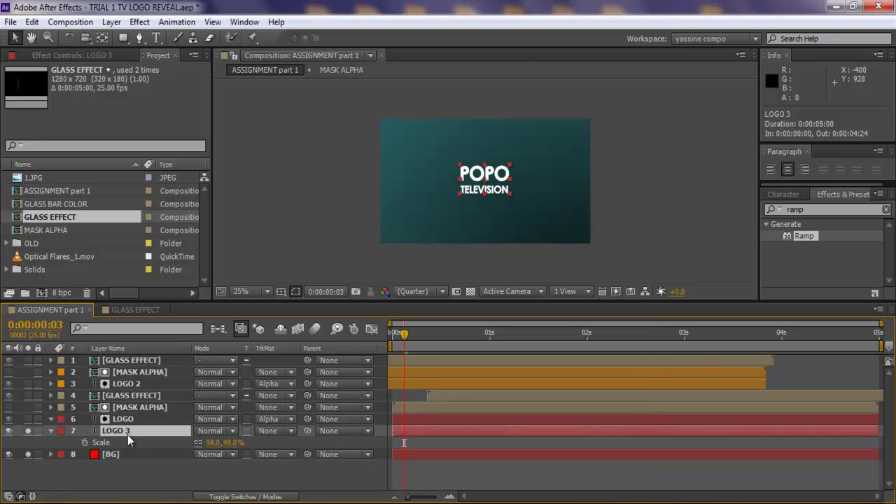
mouse_move(227, 442)
mouse_down()
mouse_move(277, 441)
mouse_move(216, 445)
mouse_up()
Solo the LOGO layer too and preview how its reveal overlaps the enlarged LOGO 3
click(28, 419)
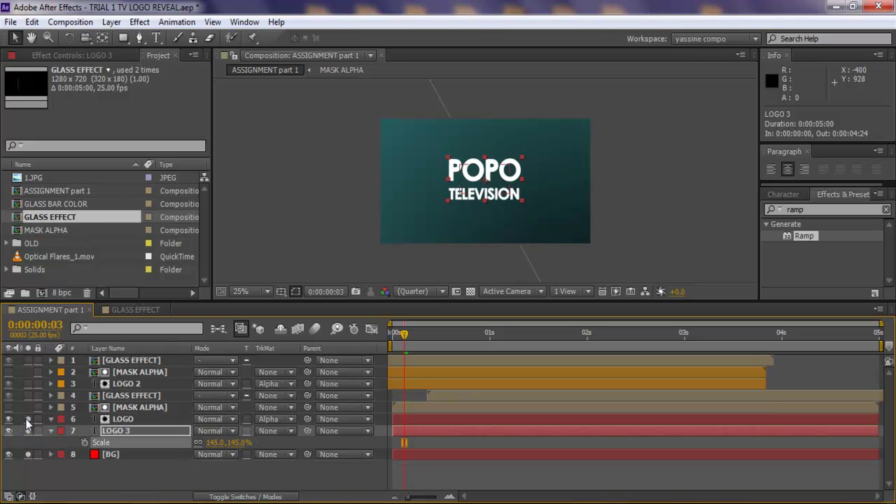
drag(405, 333, 451, 334)
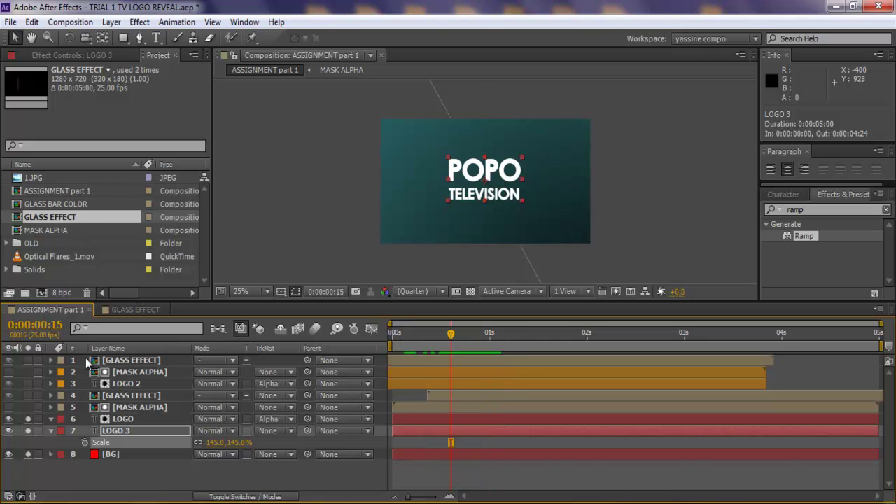
click(141, 432)
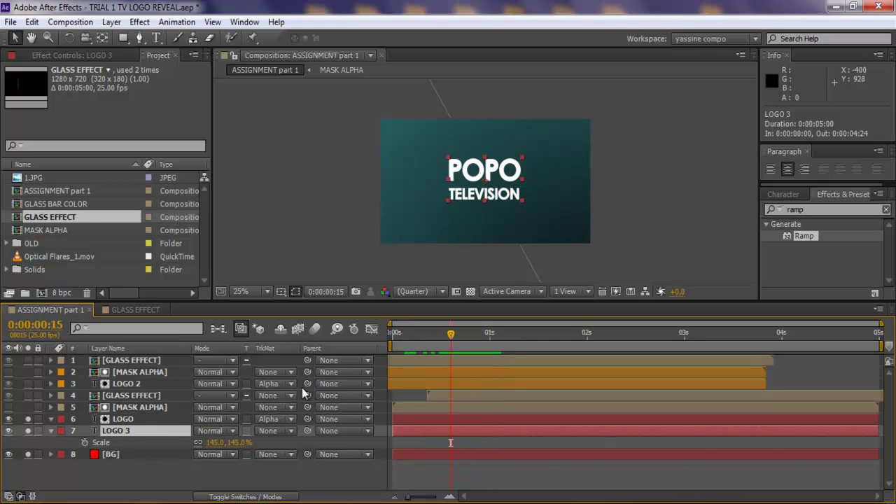
drag(449, 332, 568, 334)
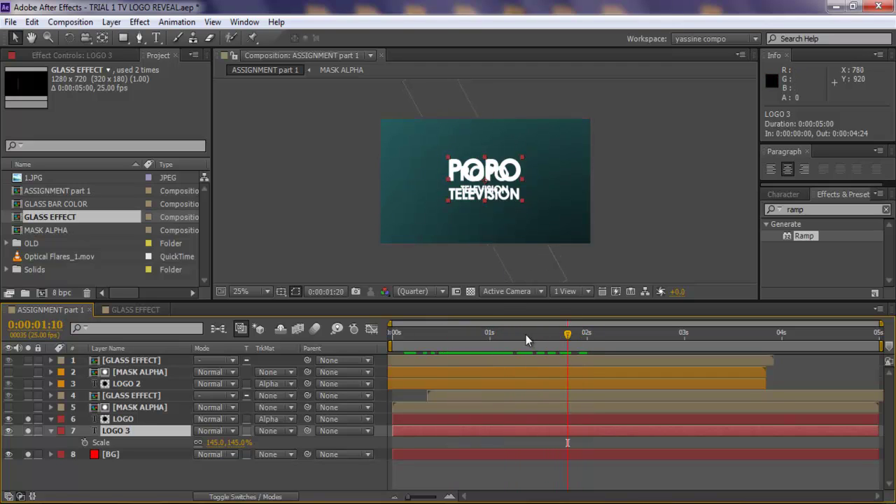
Keyframe LOGO 3's opacity from 0% at 0:00:00:02 to 100% at 0:00:00:06
click(394, 353)
click(412, 349)
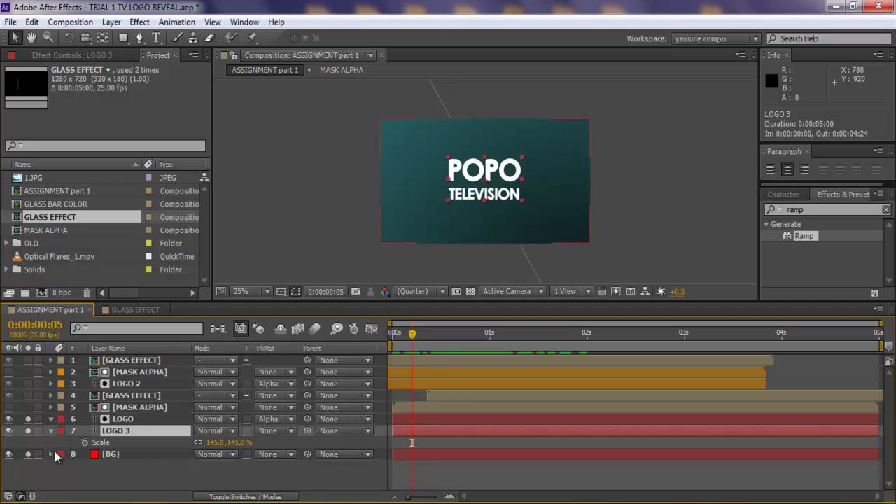
key(t)
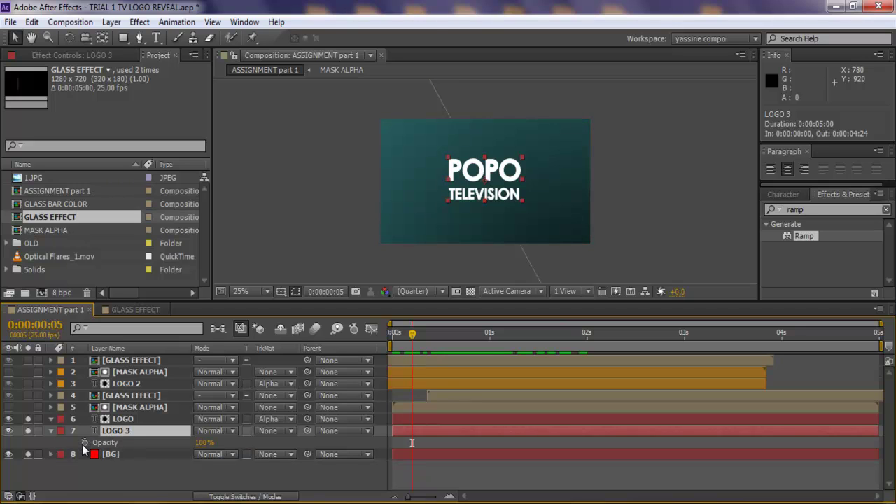
click(84, 444)
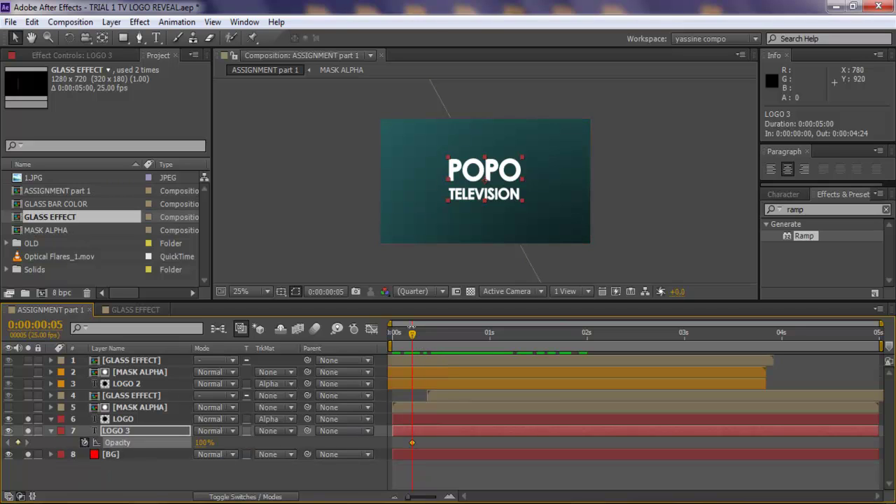
key(Page_Up)
key(Page_Up)
key(Page_Up)
click(203, 442)
text(0)
key(Return)
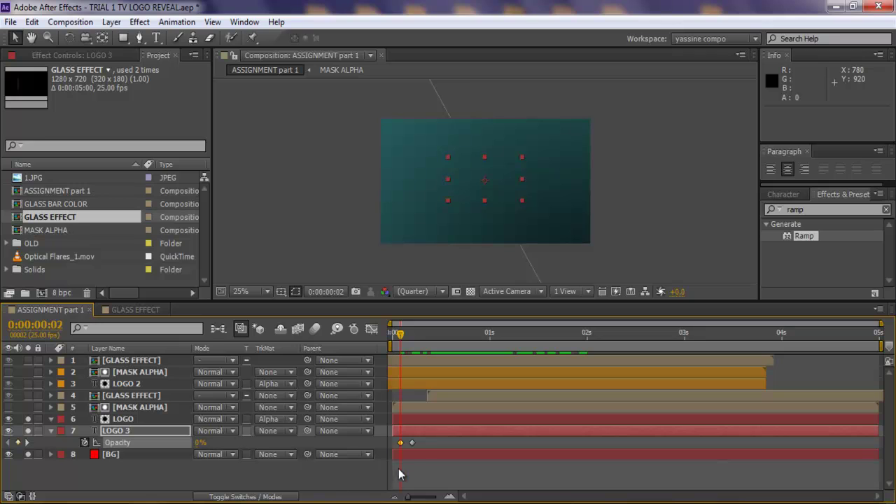
drag(415, 443, 419, 444)
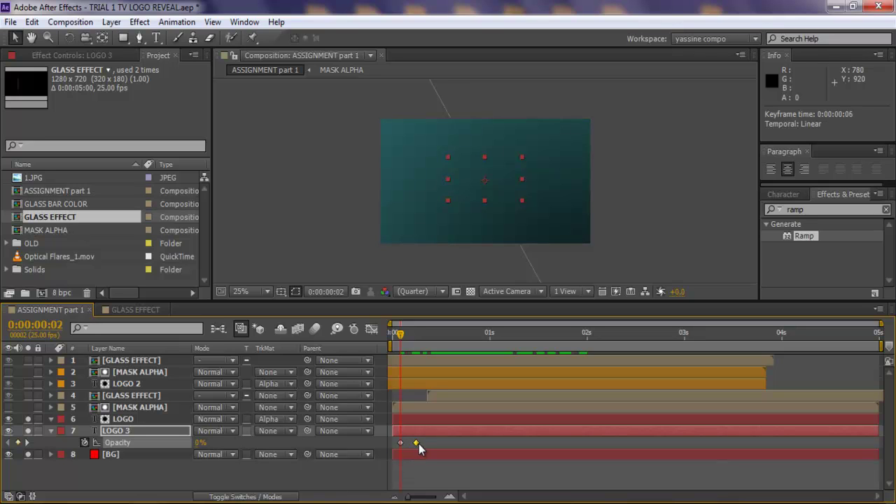
Duplicate the lower MASK ALPHA layer, place the copy directly above LOGO 3, and set it as LOGO 3's alpha track matte
click(116, 406)
key(ctrl+d)
drag(136, 406, 144, 437)
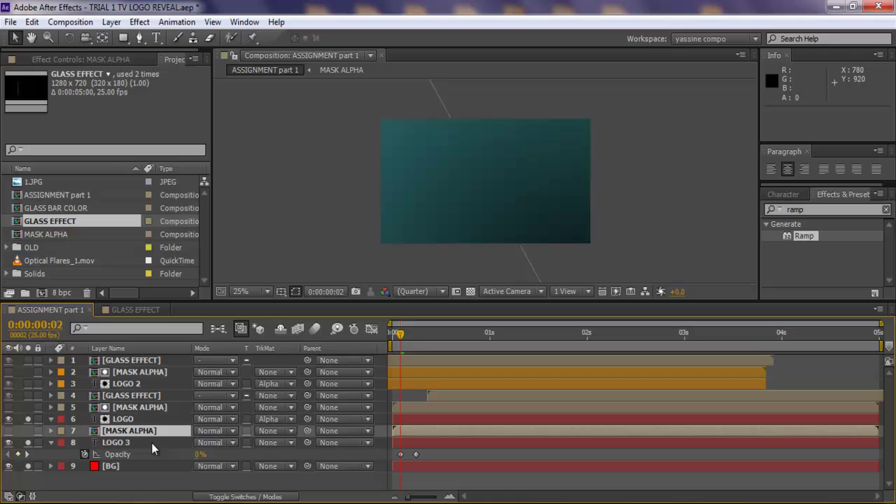
click(283, 446)
click(291, 382)
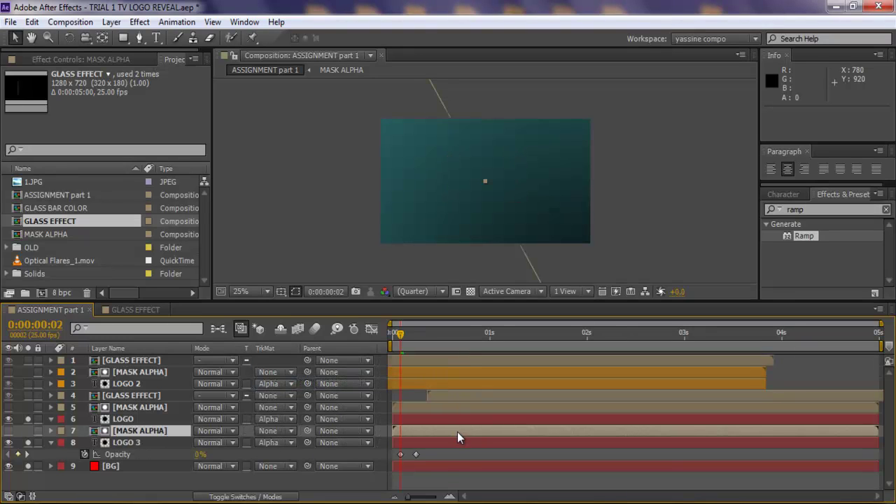
Remove both Scale keyframes from the MASK ALPHA layer above LOGO 3, keeping its full width, and go to 0:00:00:06
key(u)
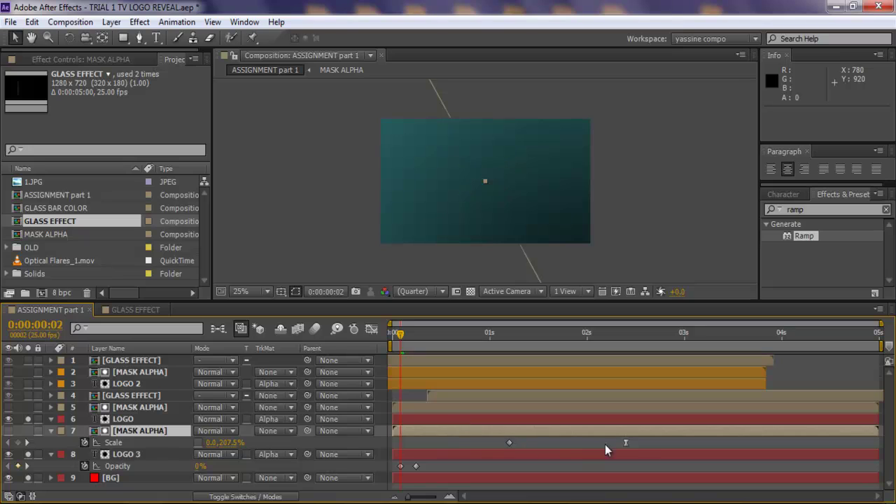
drag(637, 444, 490, 450)
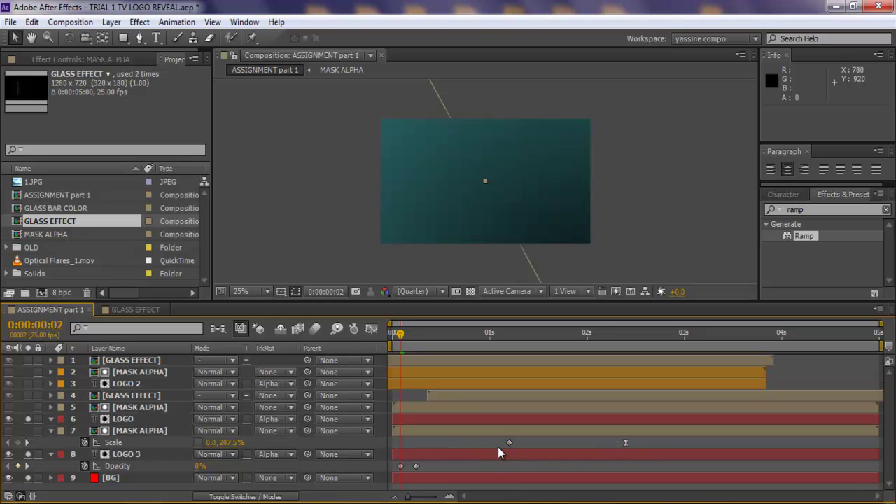
click(509, 444)
key(Delete)
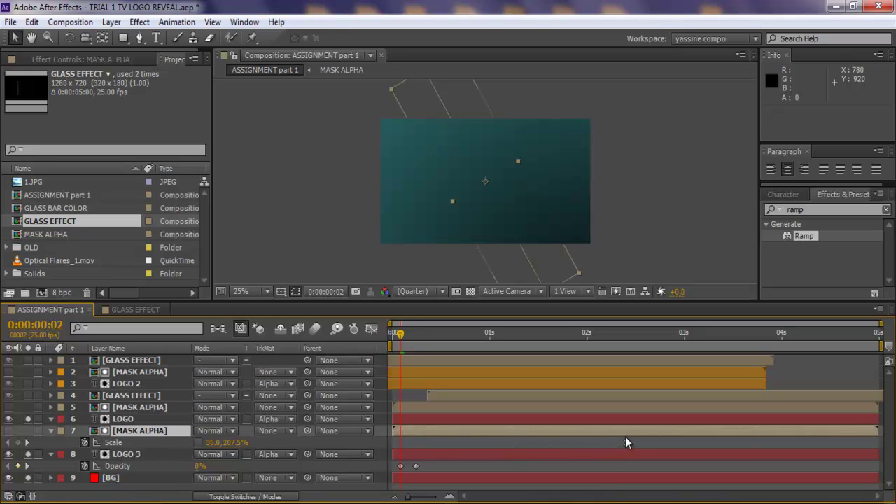
drag(627, 442, 443, 454)
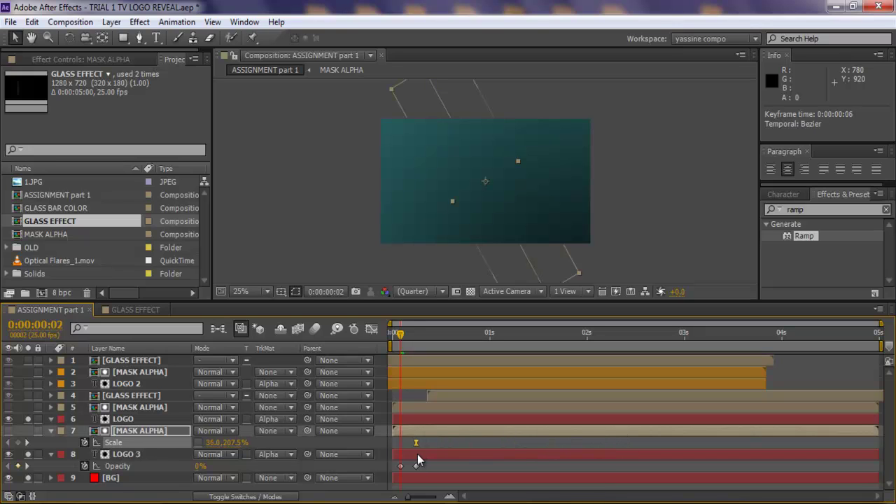
key(Delete)
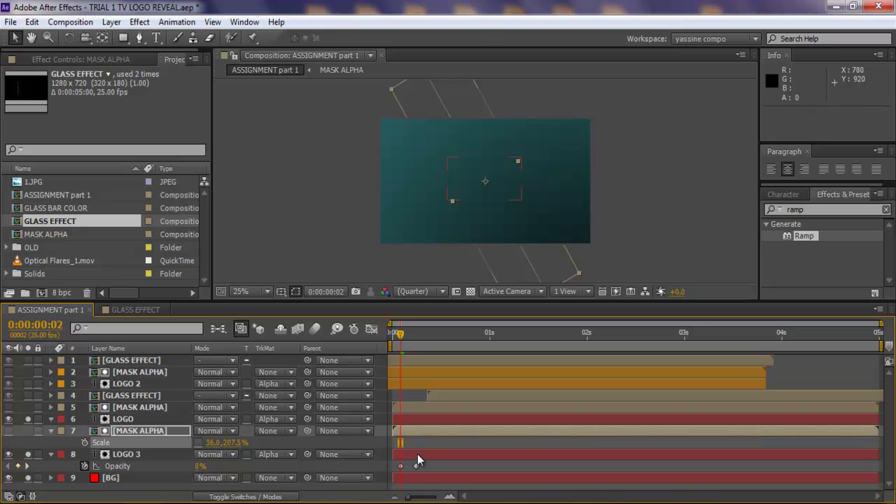
click(156, 432)
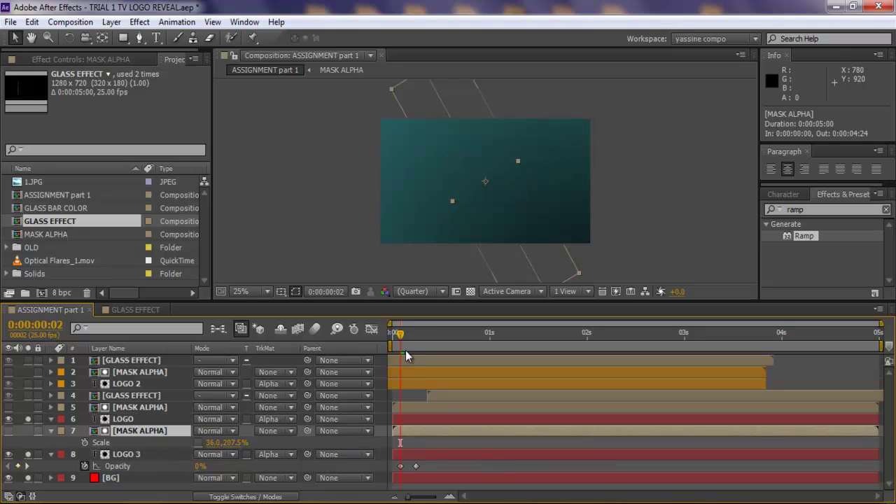
mouse_move(401, 334)
mouse_down()
mouse_move(426, 335)
mouse_move(413, 329)
mouse_up()
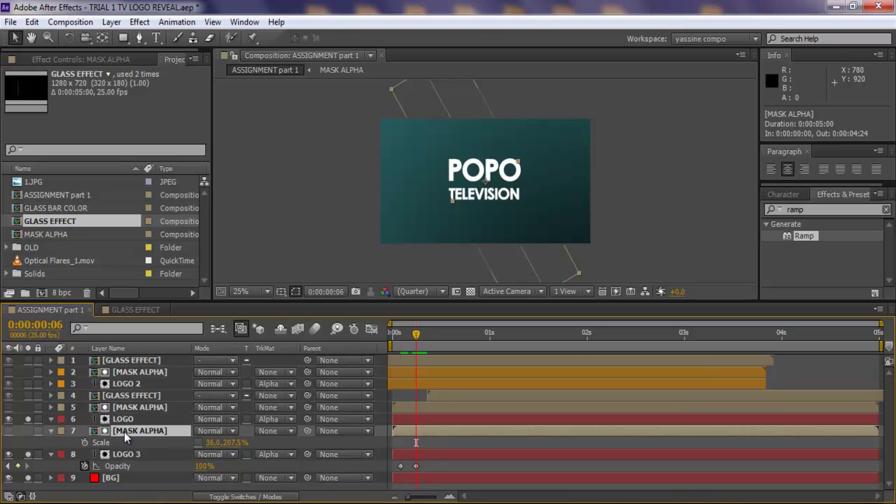
Keyframe the Scale width of the MASK ALPHA above LOGO 3 from 36% at 0:00:00:06 to 0% at 0:00:00:11, and preview the animation
click(84, 443)
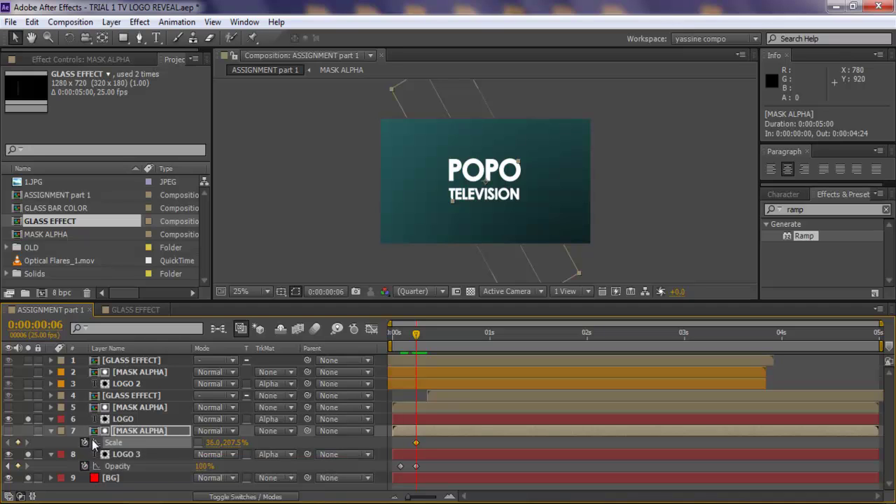
drag(428, 329, 435, 329)
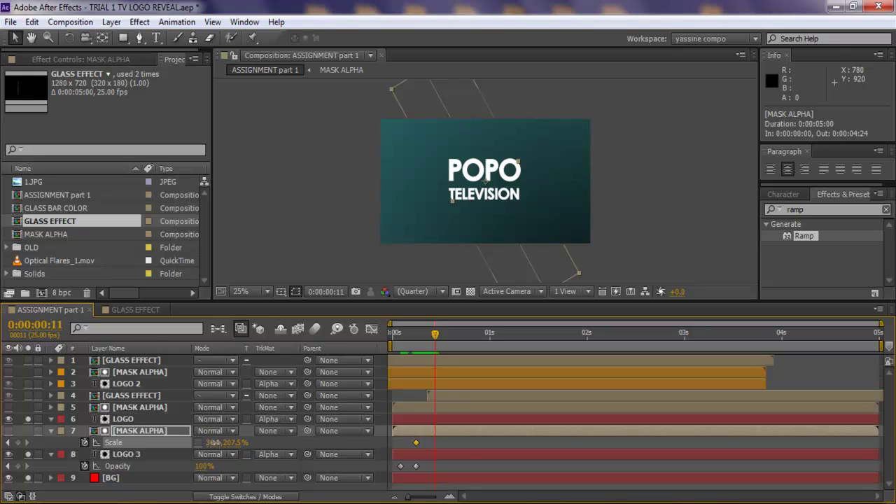
drag(212, 442, 186, 437)
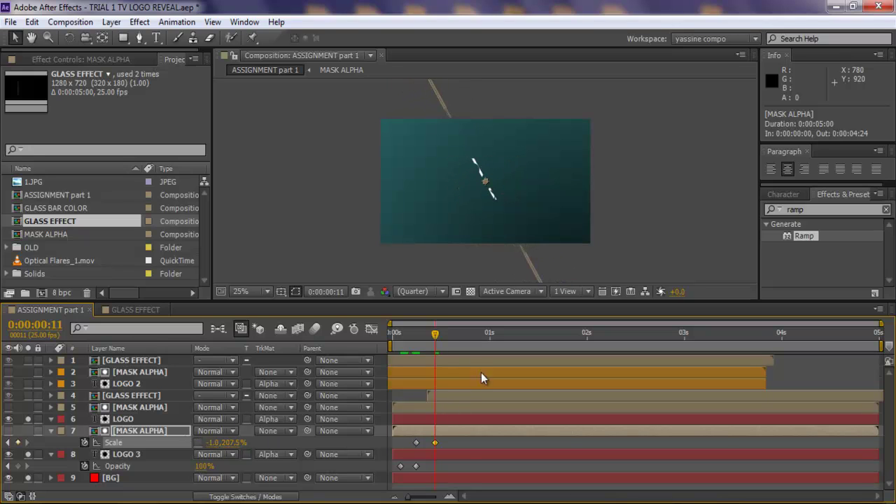
click(214, 442)
text(0)
key(Return)
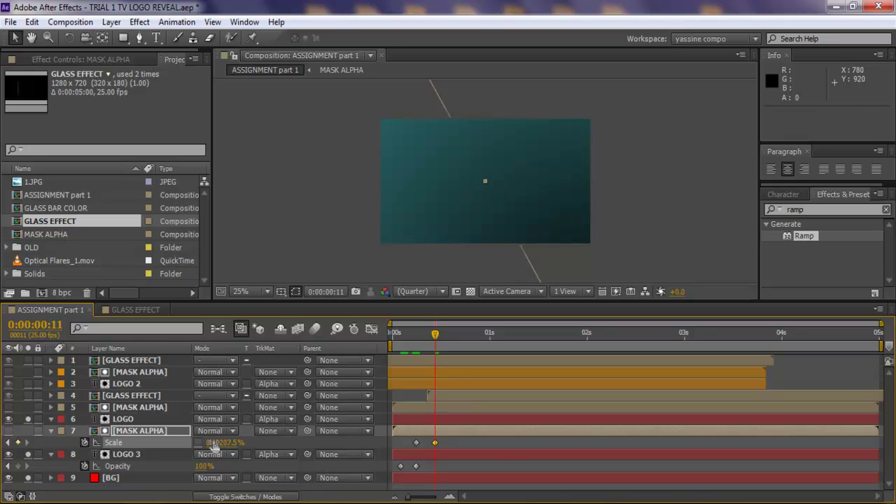
click(475, 445)
drag(417, 343, 551, 349)
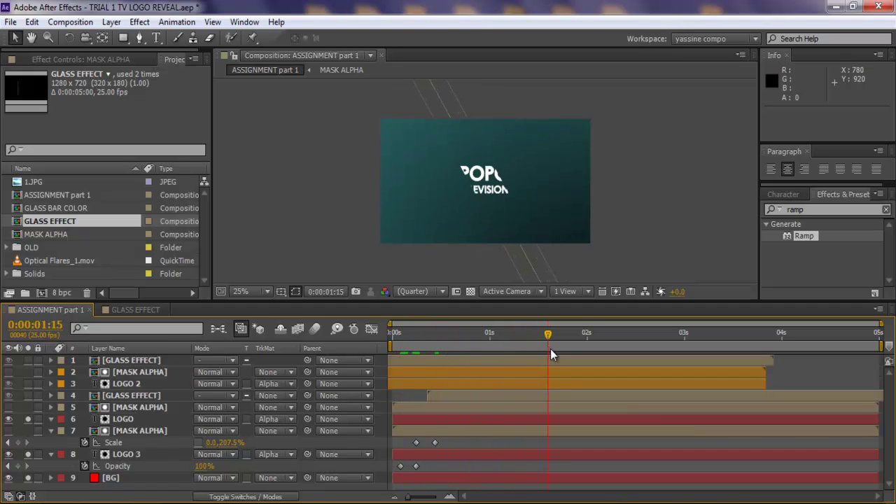
Shift LOGO 3 and the MASK ALPHA above it two frames earlier together and preview the timing
click(454, 429)
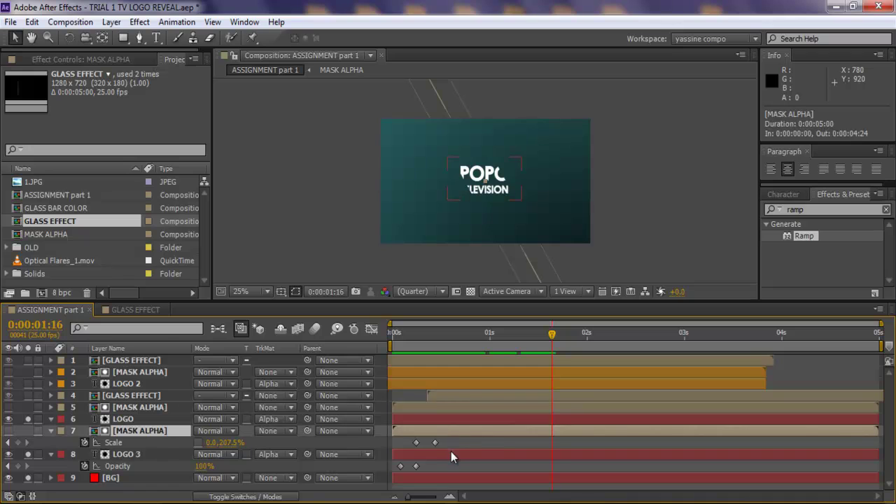
ctrl+click(451, 453)
mouse_move(453, 453)
mouse_down()
mouse_move(568, 459)
mouse_move(441, 439)
mouse_up()
drag(440, 339, 595, 336)
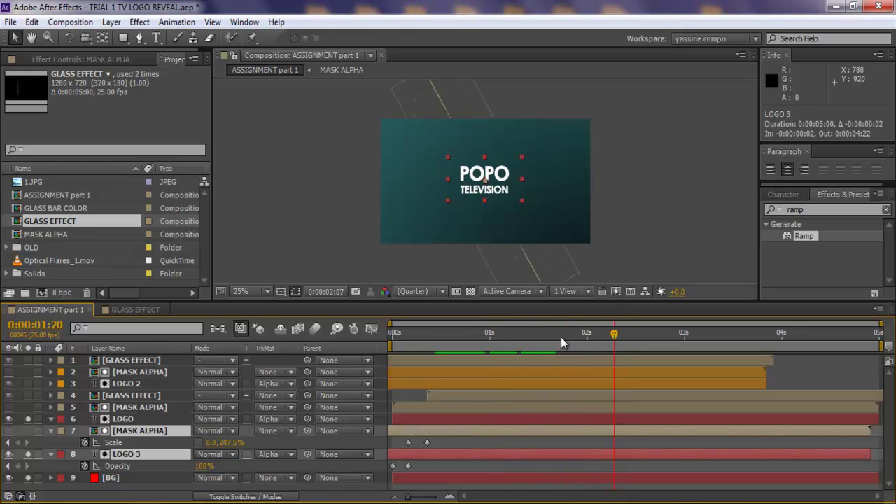
Go to 0:00:00:19, turn off solo for the LOGO, LOGO 3 and BG layers, and clear the layer selection
click(466, 334)
drag(24, 420, 28, 478)
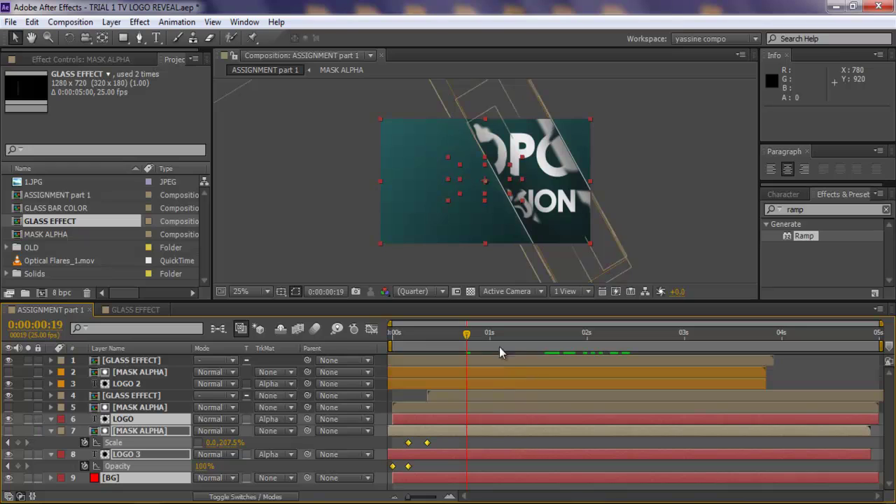
click(455, 451)
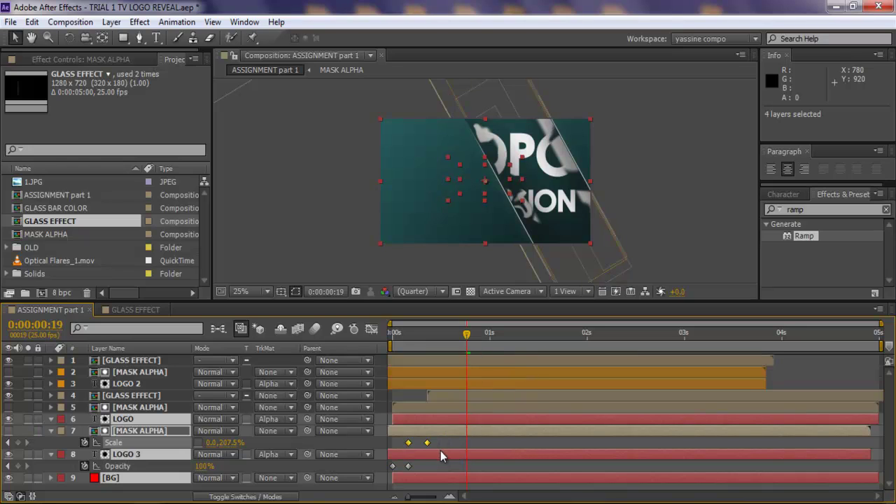
click(460, 466)
Move LOGO 3 and its MASK ALPHA 12 frames later together so both start at 0:00:00:10, and preview the reveal
click(435, 451)
ctrl+click(439, 432)
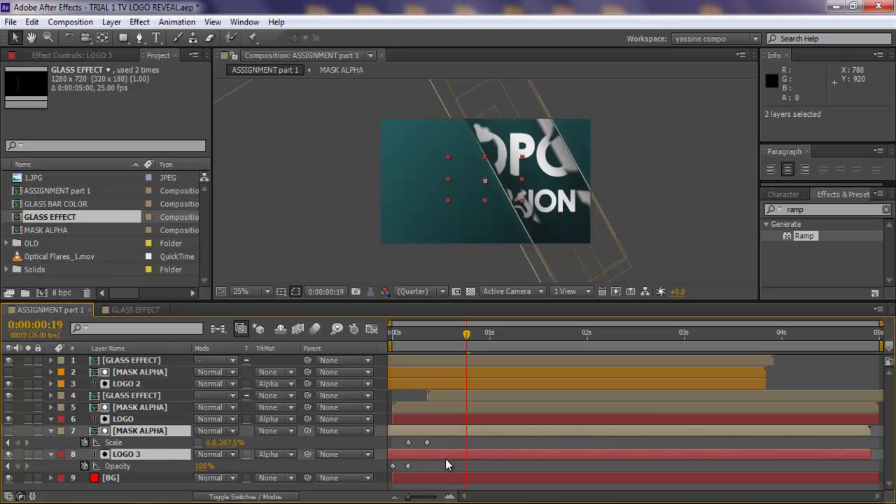
drag(445, 459, 493, 458)
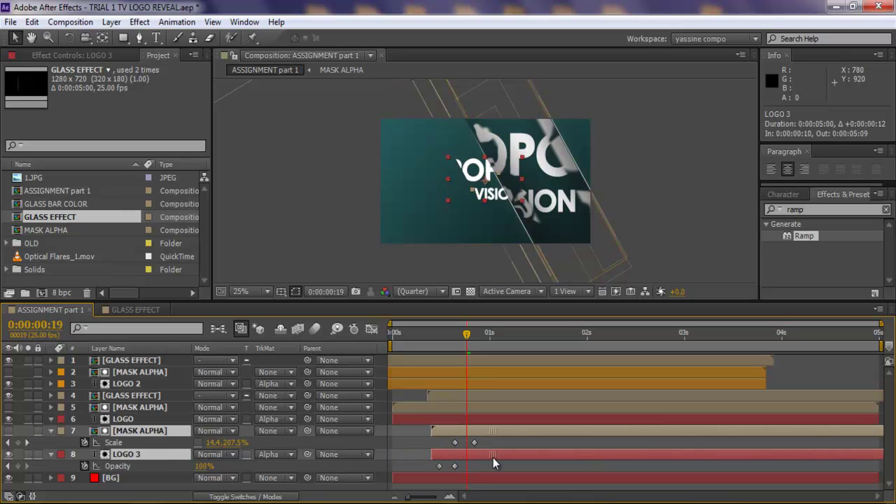
click(411, 471)
click(465, 348)
drag(466, 348, 420, 334)
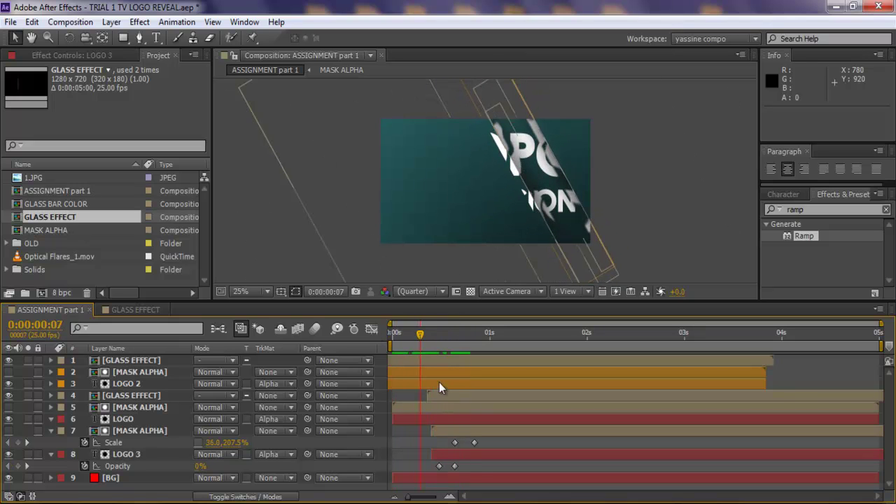
Move LOGO 3 and its MASK ALPHA together so both start at about 0:00:00:04, and preview the reveal
click(456, 428)
ctrl+click(460, 457)
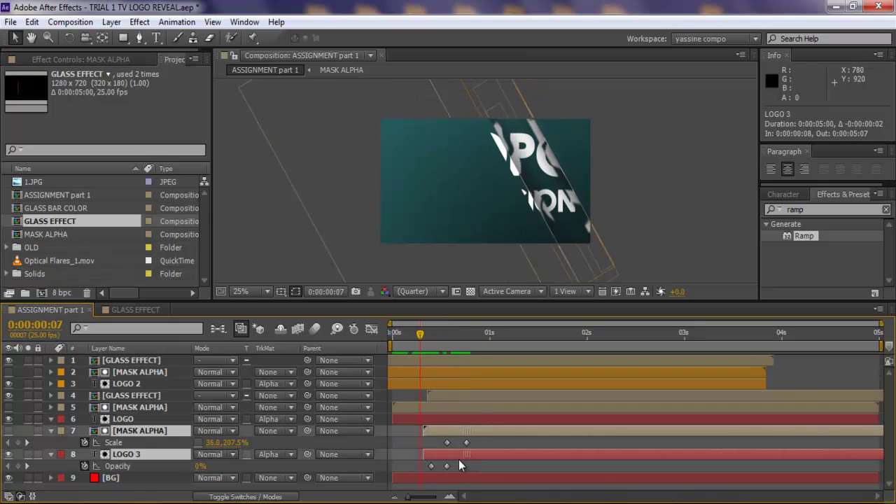
drag(460, 456, 437, 459)
click(415, 343)
drag(416, 342, 581, 329)
click(476, 445)
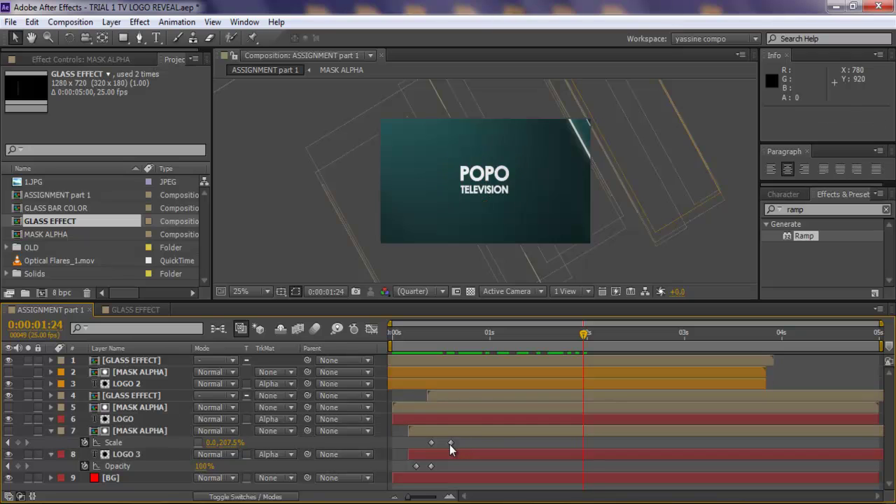
Move the last Scale keyframe of LOGO 3's MASK ALPHA to 0:00:00:20 and preview the slower wipe
drag(451, 443, 471, 443)
click(432, 342)
drag(432, 336, 680, 330)
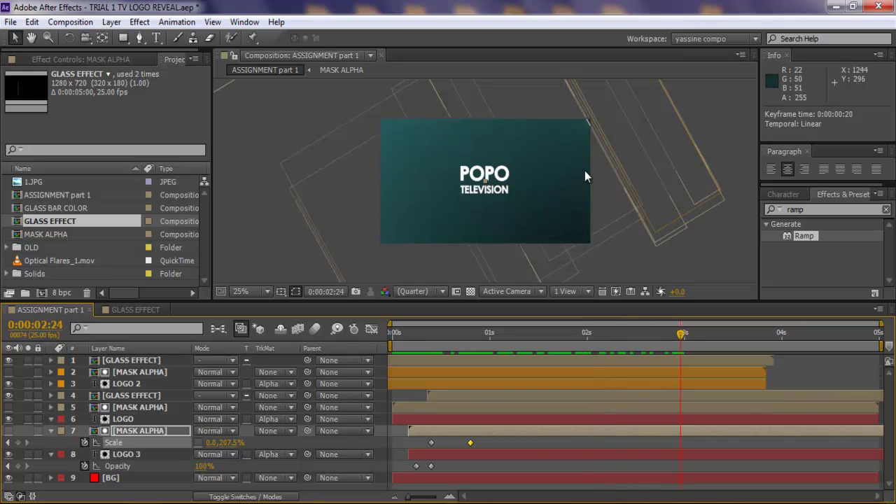
Deselect the keyframe and collapse the properties of LOGO 3 and the MASK ALPHA above it
click(510, 468)
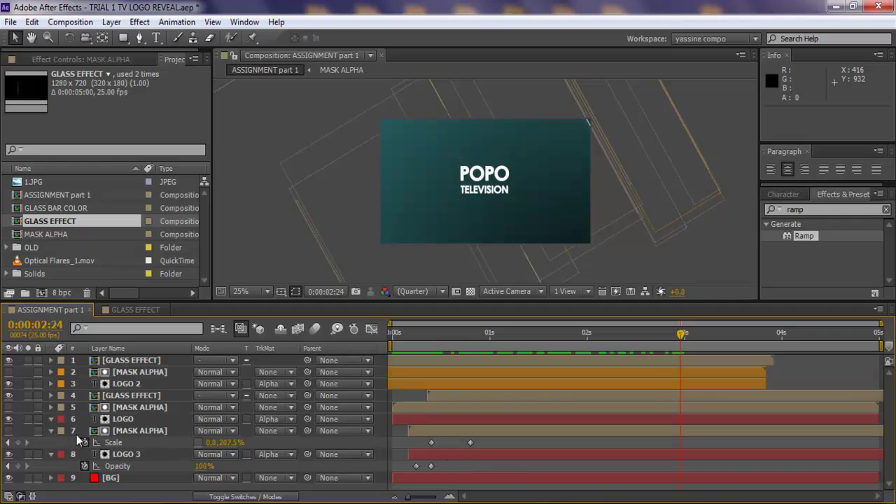
click(49, 432)
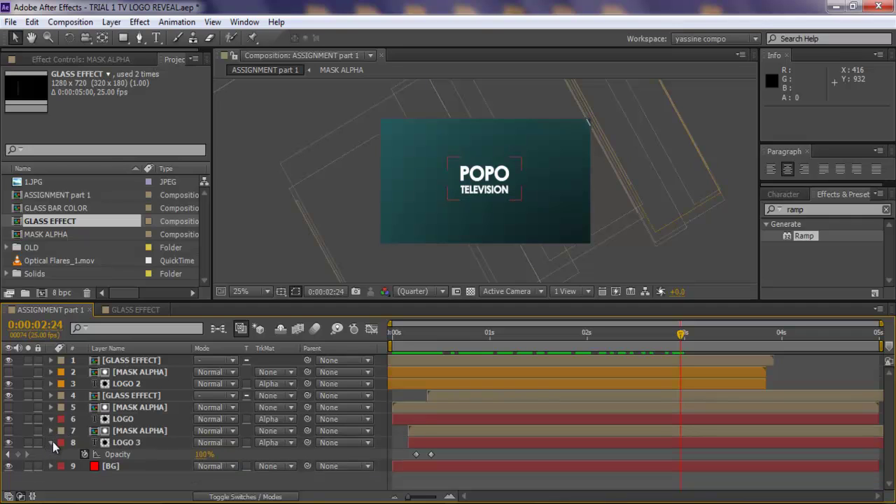
click(49, 442)
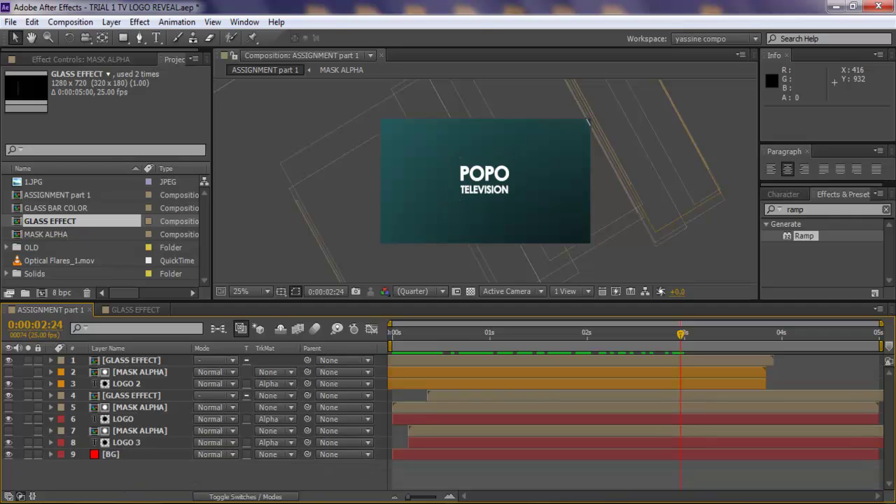